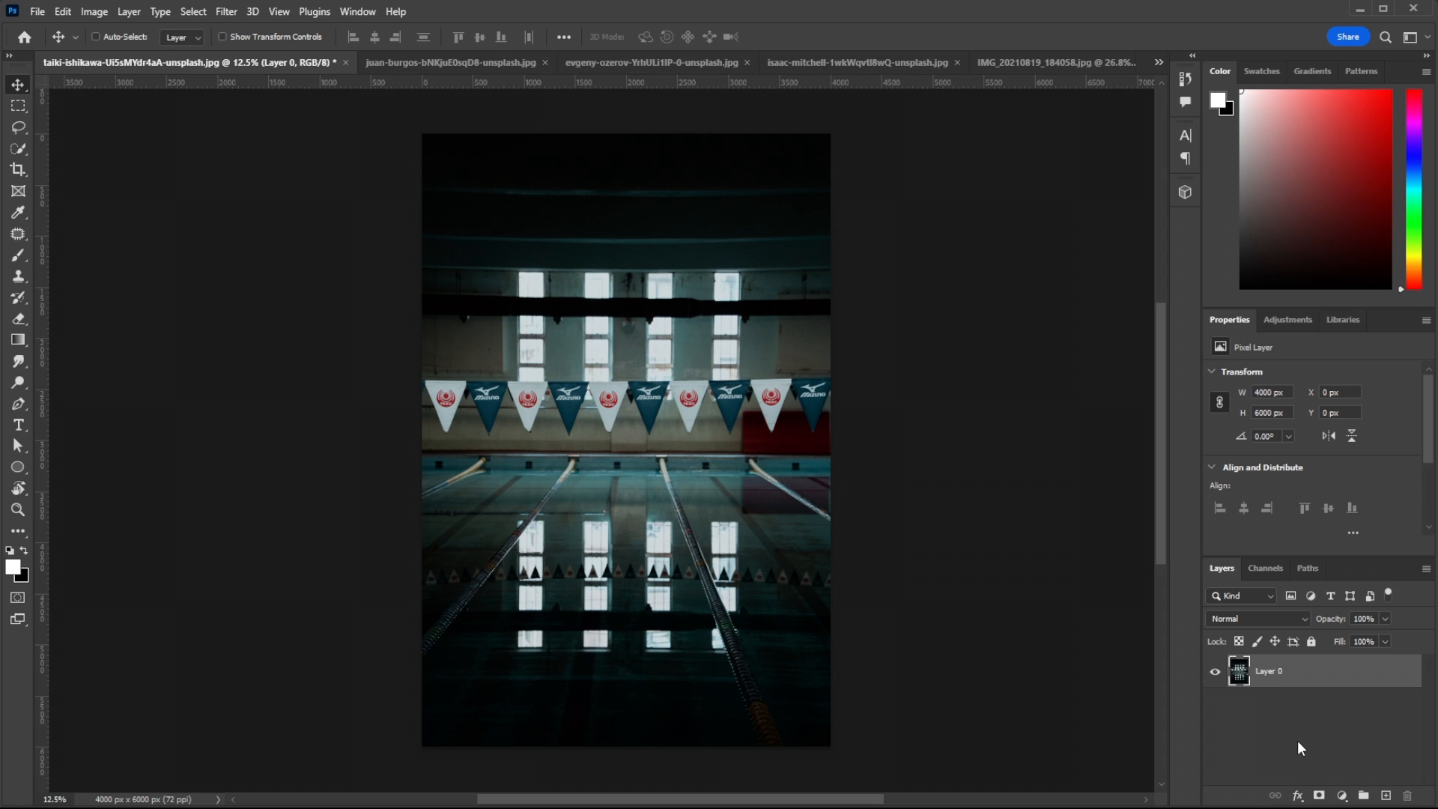
# Step: Duplicate Layer 0 and remove the red TKSC logo from the central white pennant using a lasso selection with Delete and Fill Selection
pyautogui.hotkey('ctrl', 'j')
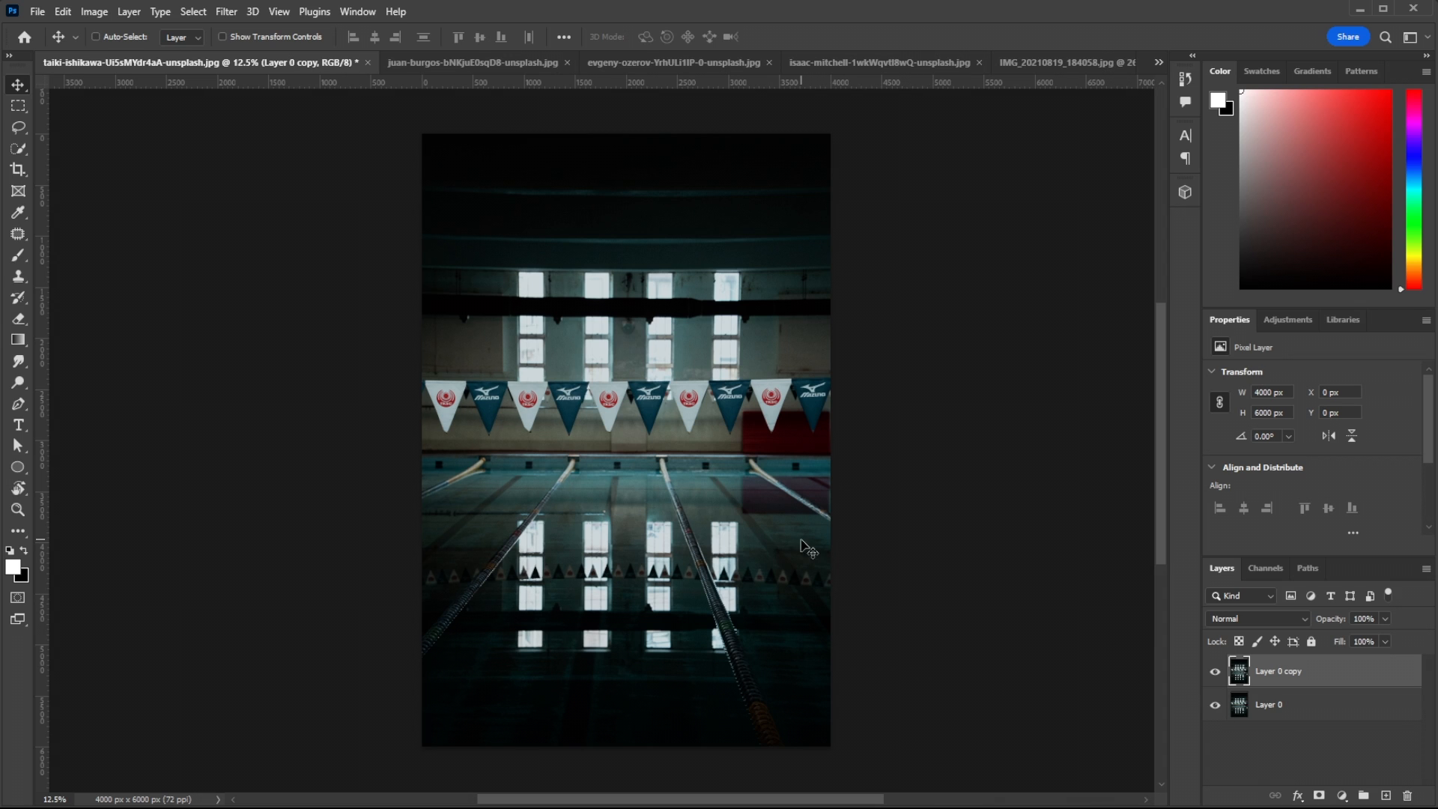
pyautogui.scroll(1, 563, 403)
pyautogui.scroll(3, 563, 403)
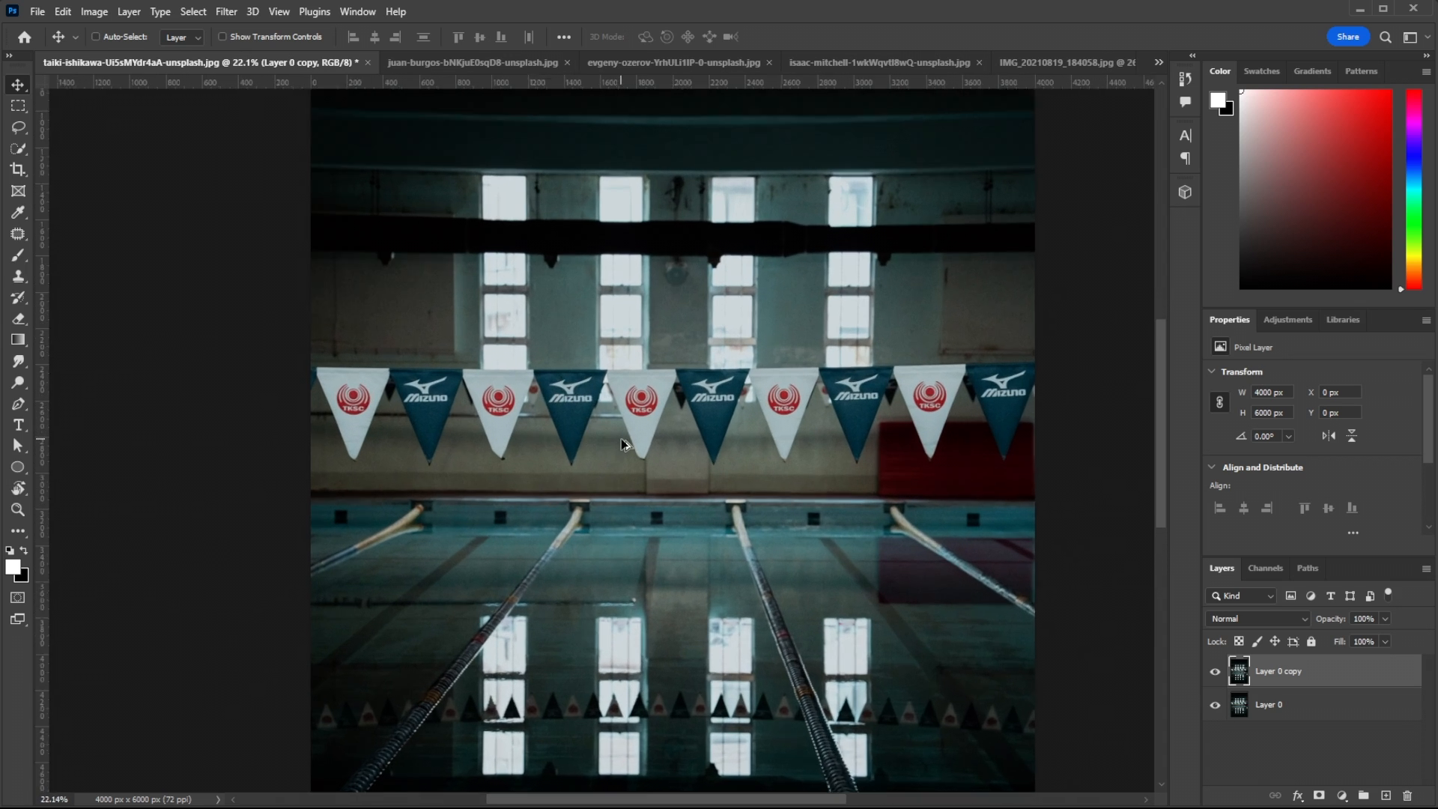
pyautogui.hscroll(2, 627, 449)
pyautogui.scroll(4, 623, 447)
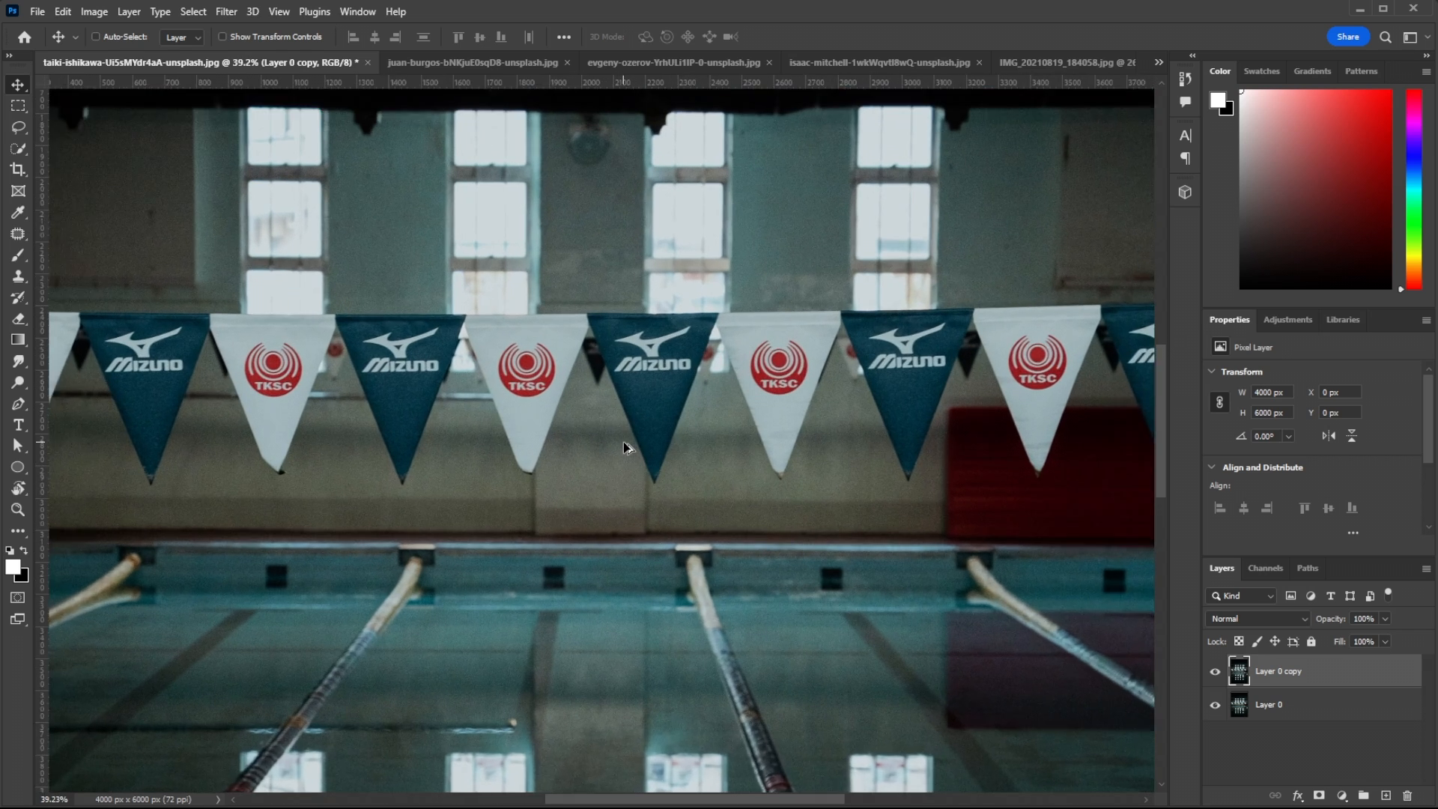
pyautogui.scroll(1, 506, 410)
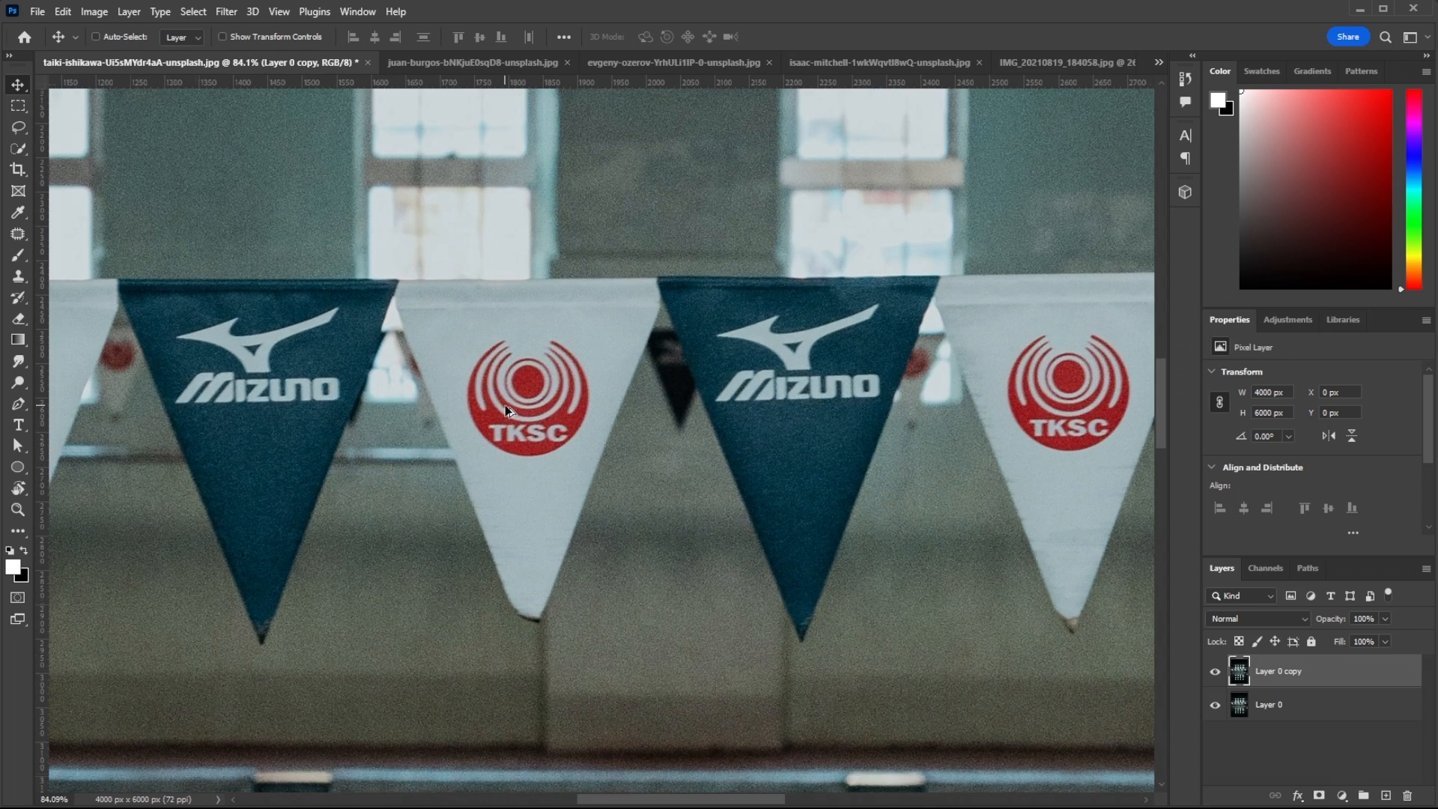
pyautogui.click(18, 128)
pyautogui.scroll(1, 427, 327)
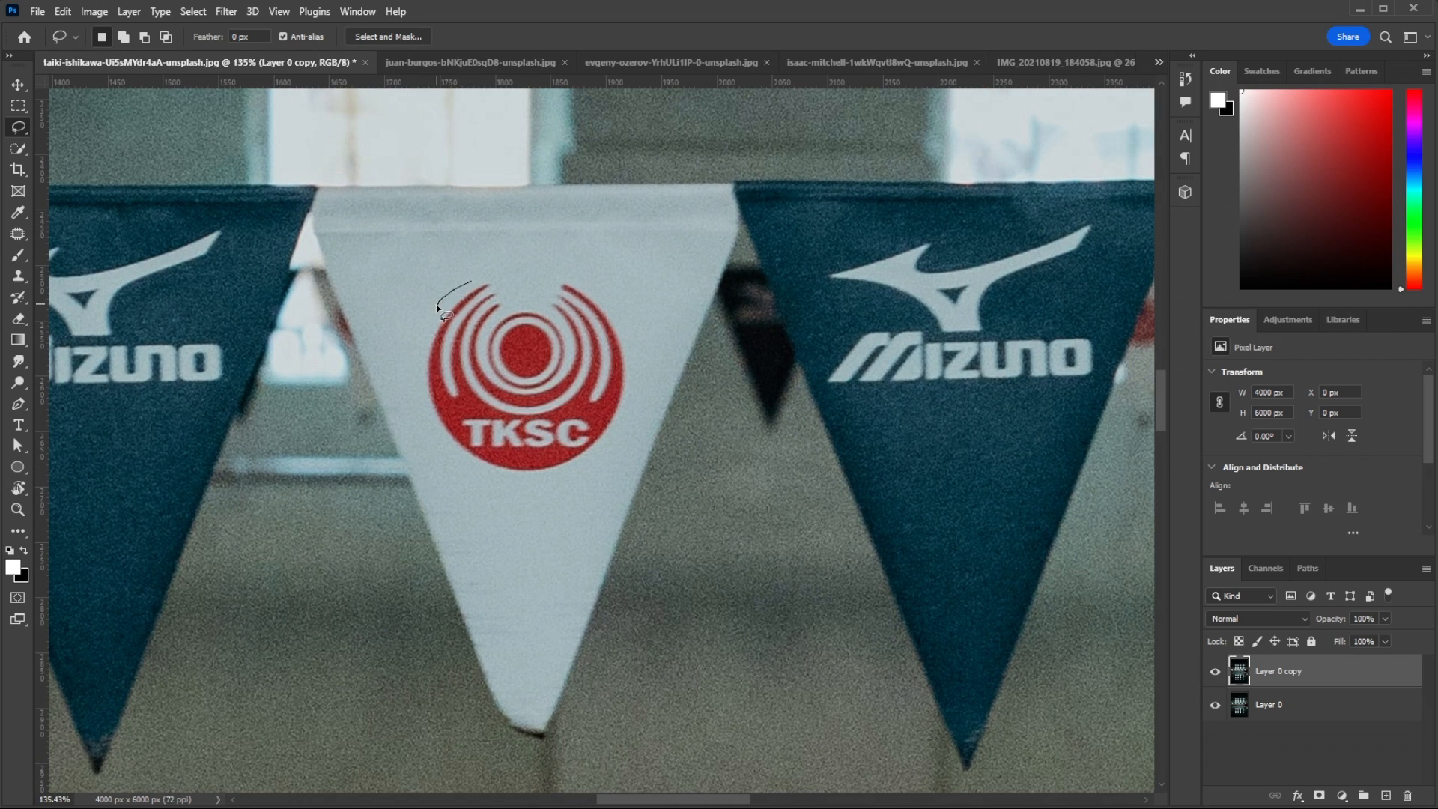
pyautogui.moveTo(425, 340)
pyautogui.mouseDown()
pyautogui.moveTo(426, 414)
pyautogui.moveTo(489, 483)
pyautogui.mouseUp()
pyautogui.moveTo(592, 288); pyautogui.dragTo(562, 280)
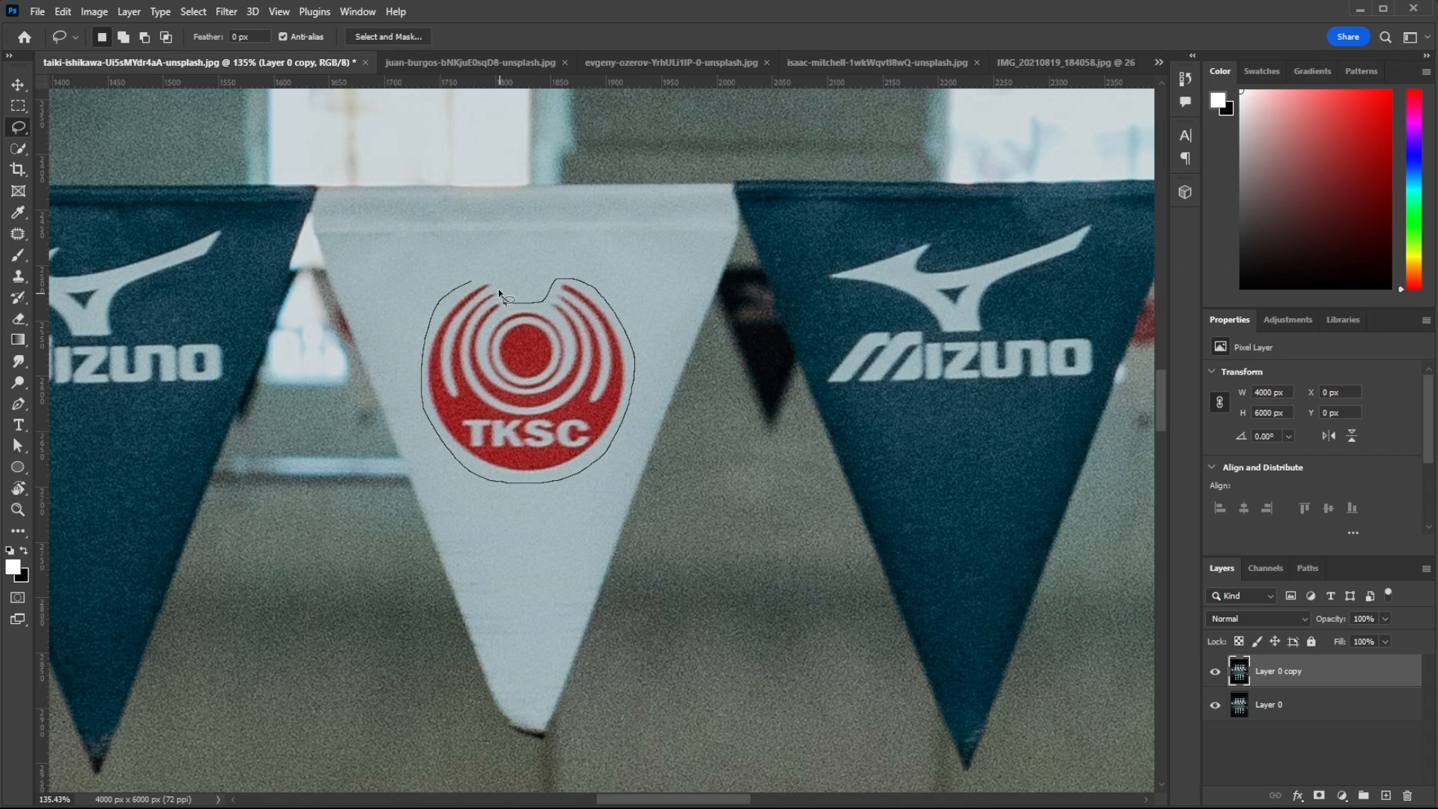
pyautogui.moveTo(469, 277); pyautogui.dragTo(470, 278)
pyautogui.rightClick(561, 385)
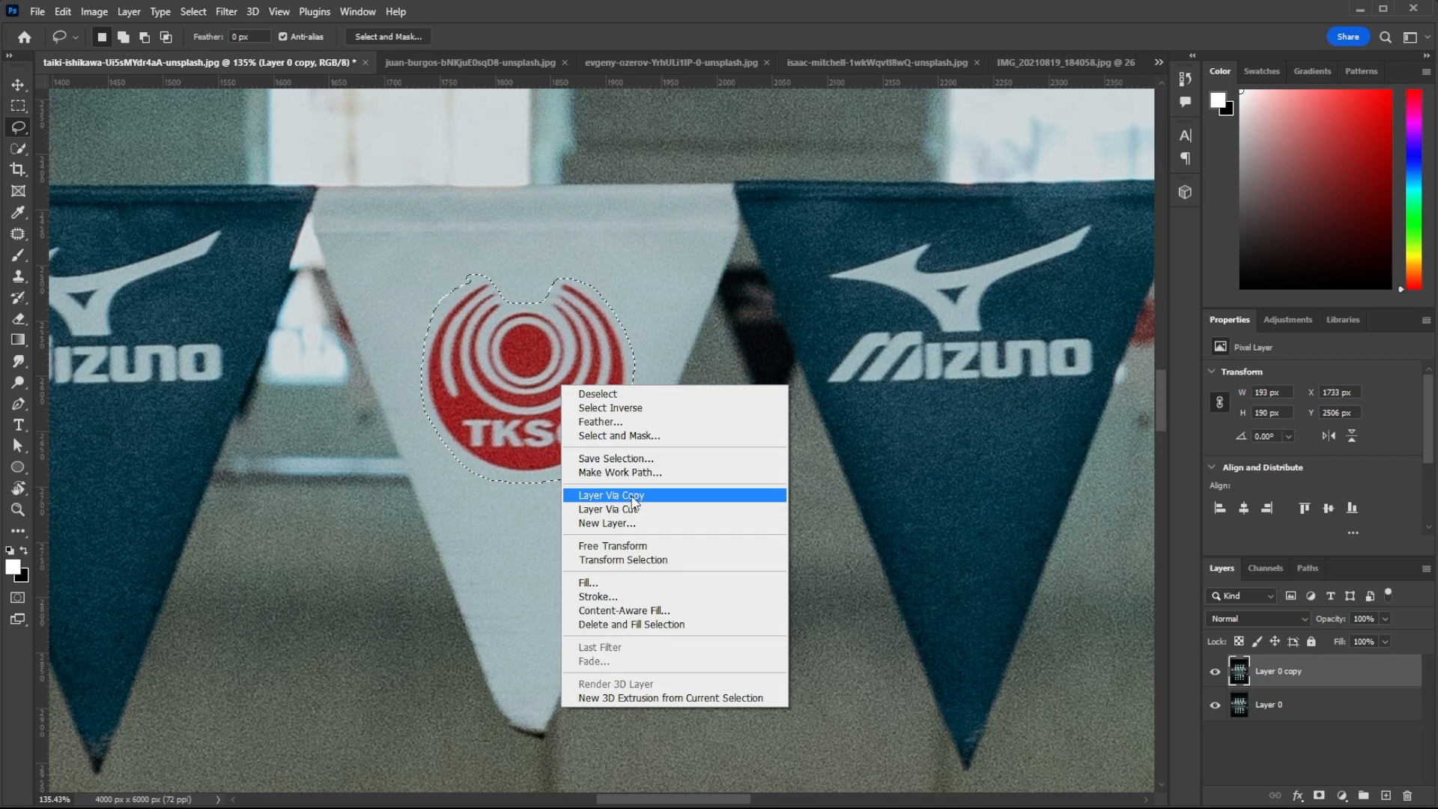
pyautogui.click(648, 626)
# Step: Lasso the Mizuno logo and lettering on the blue pennant beside the cleaned white one and remove them with Delete and Fill Selection
pyautogui.scroll(-2, 642, 581)
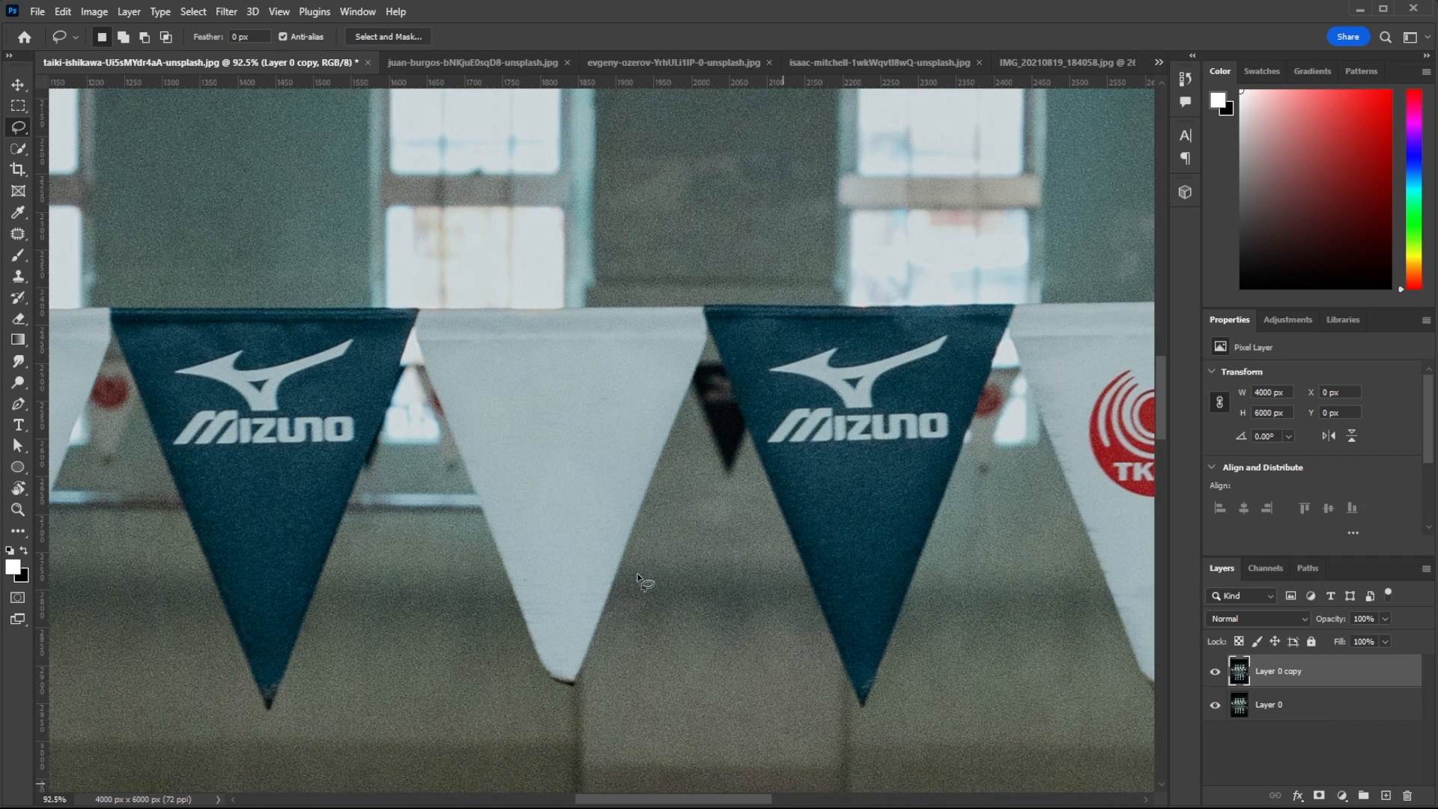
pyautogui.scroll(-1, 640, 580)
pyautogui.hscroll(3, 640, 580)
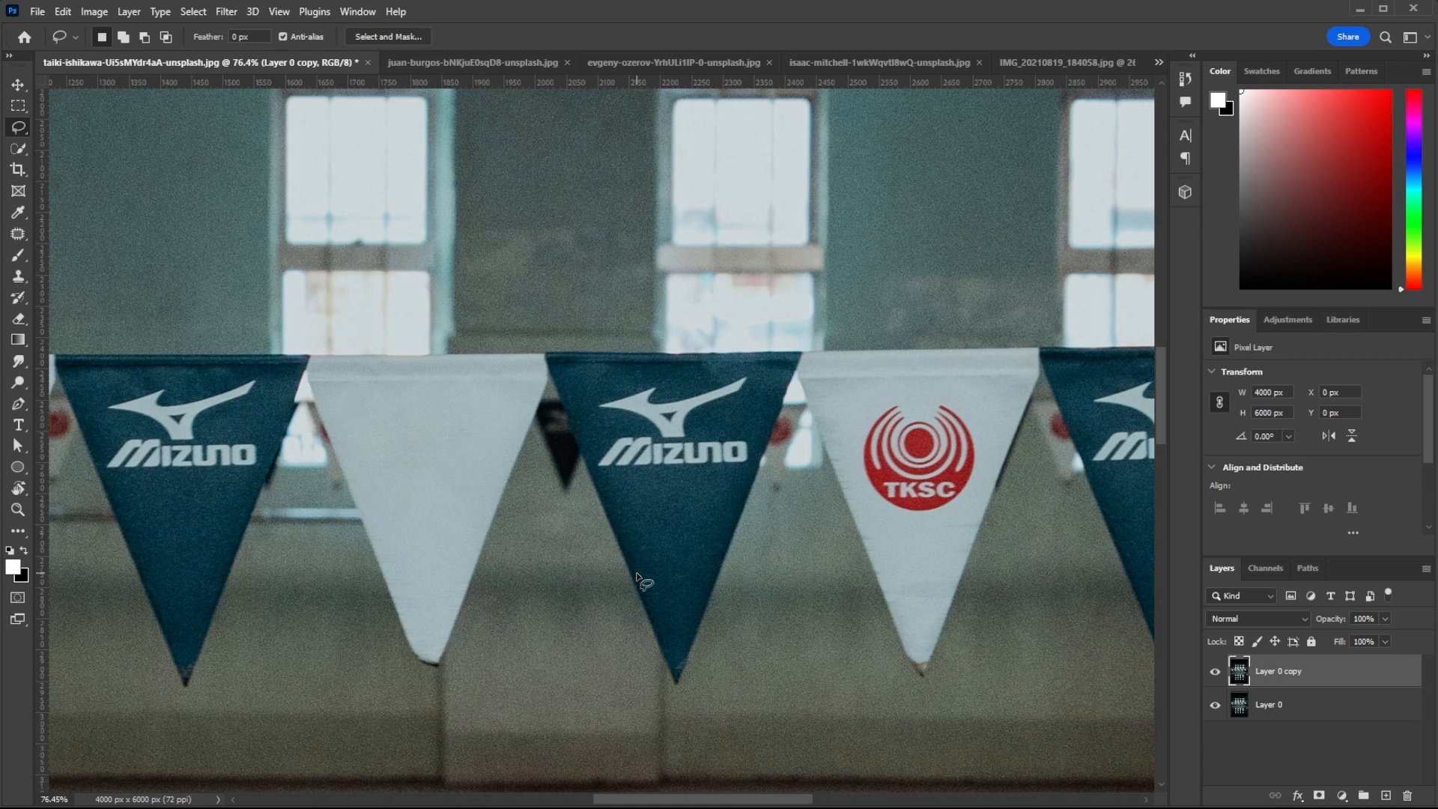
pyautogui.scroll(3, 649, 408)
pyautogui.scroll(1, 648, 408)
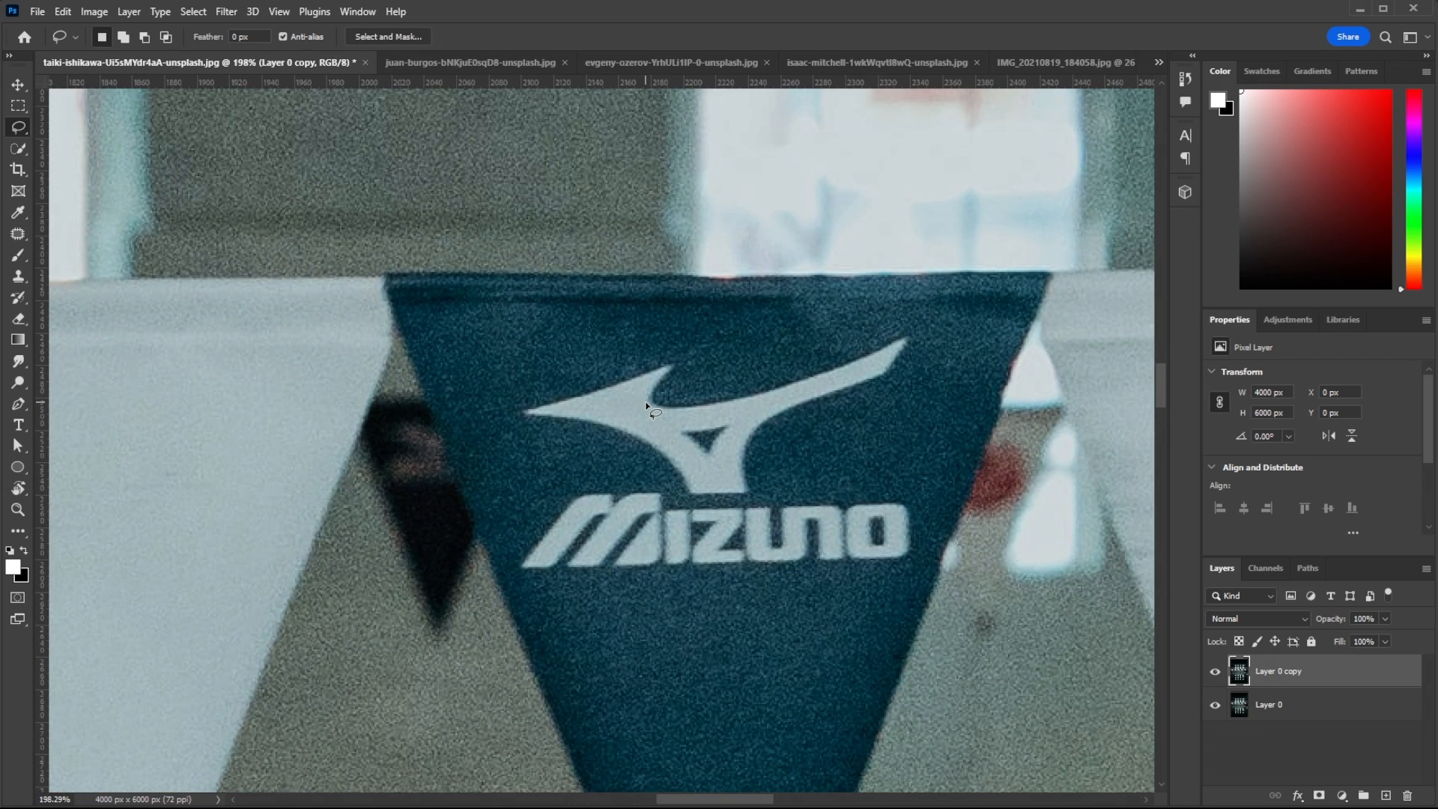
pyautogui.moveTo(551, 394)
pyautogui.mouseDown()
pyautogui.moveTo(667, 356)
pyautogui.moveTo(666, 398)
pyautogui.moveTo(781, 378)
pyautogui.mouseUp()
pyautogui.moveTo(862, 349)
pyautogui.mouseDown()
pyautogui.moveTo(915, 330)
pyautogui.moveTo(920, 344)
pyautogui.moveTo(879, 391)
pyautogui.mouseUp()
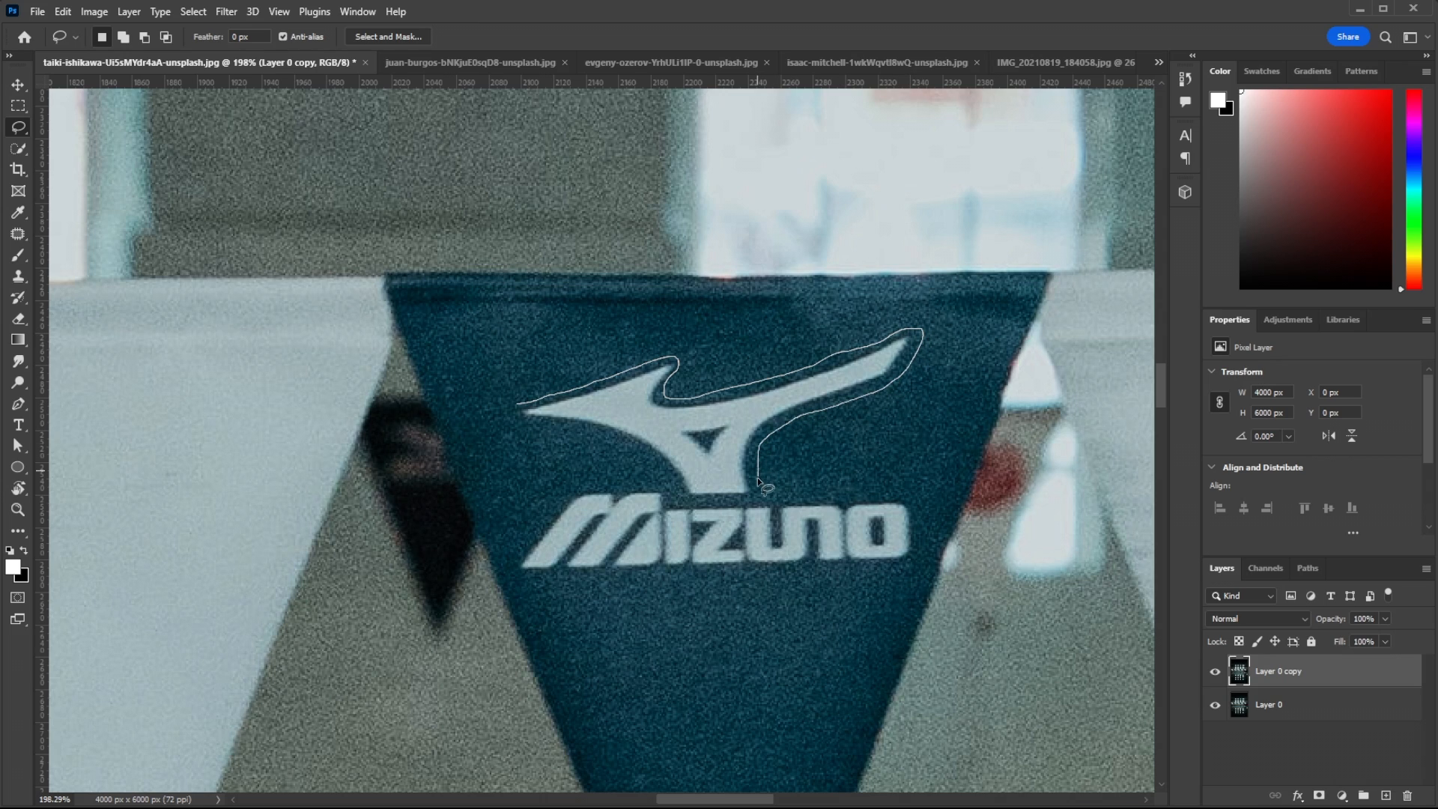
pyautogui.moveTo(909, 501)
pyautogui.mouseDown()
pyautogui.moveTo(914, 553)
pyautogui.moveTo(864, 575)
pyautogui.mouseUp()
pyautogui.moveTo(768, 581); pyautogui.dragTo(521, 576)
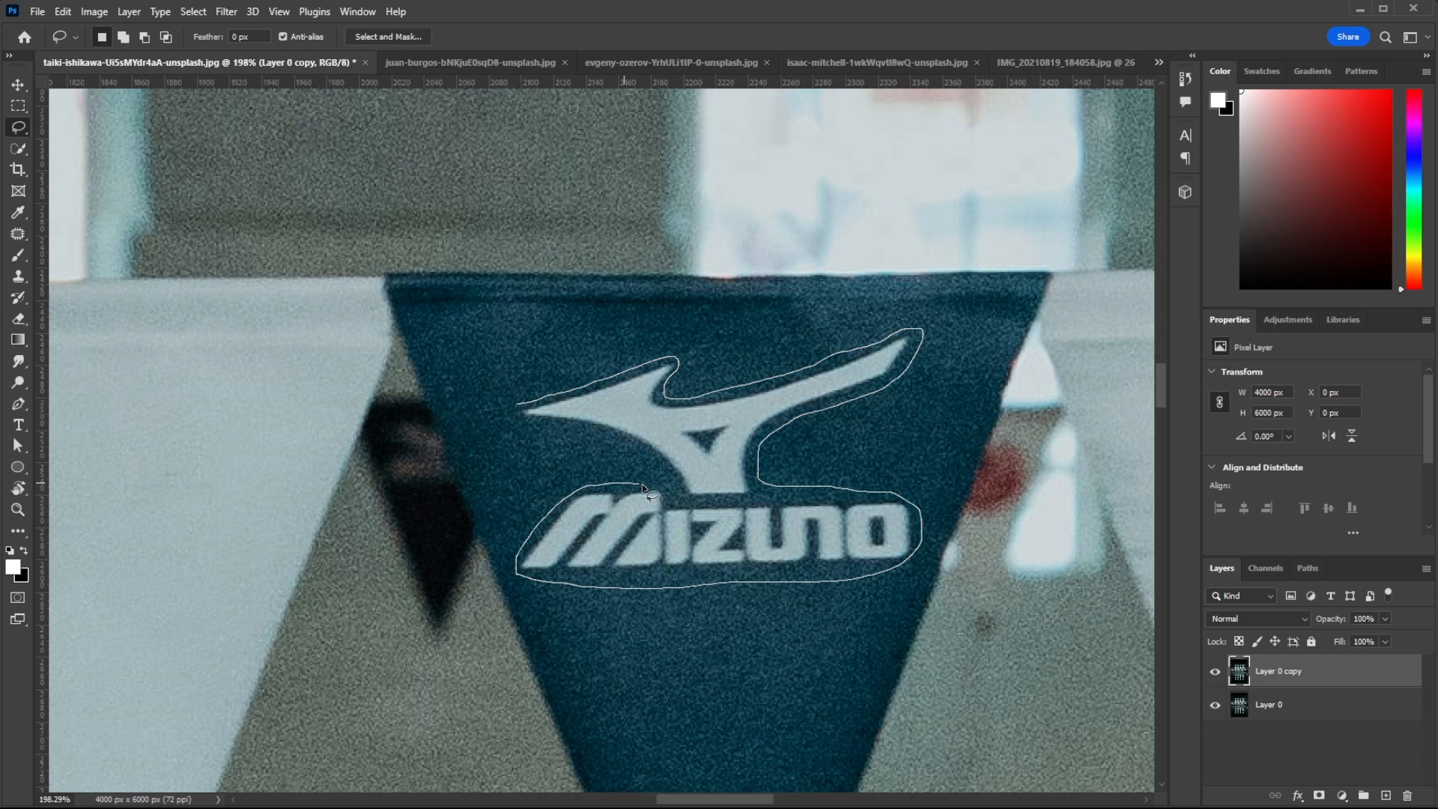
pyautogui.moveTo(670, 483)
pyautogui.mouseDown()
pyautogui.moveTo(592, 441)
pyautogui.moveTo(513, 426)
pyautogui.moveTo(515, 408)
pyautogui.mouseUp()
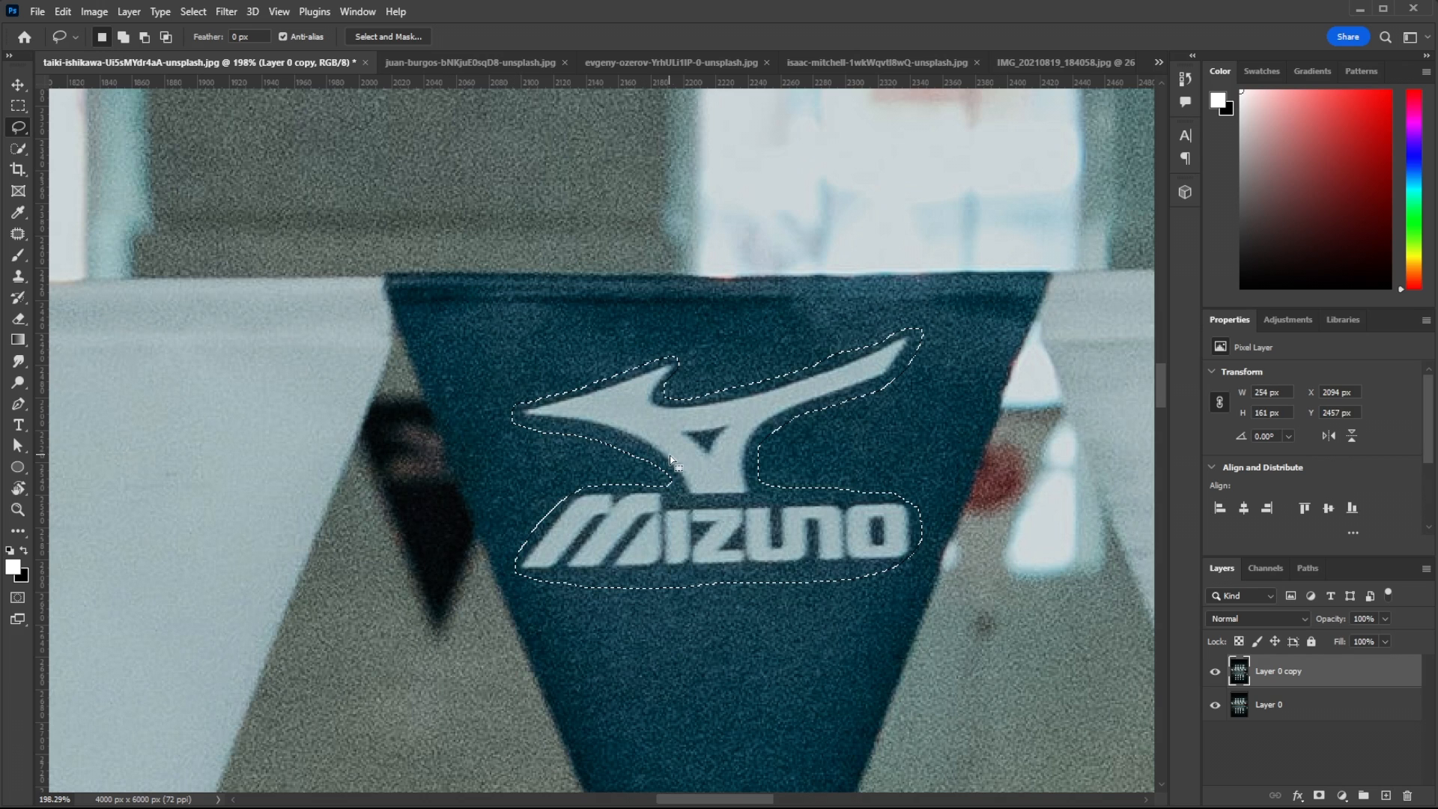
pyautogui.rightClick(712, 483)
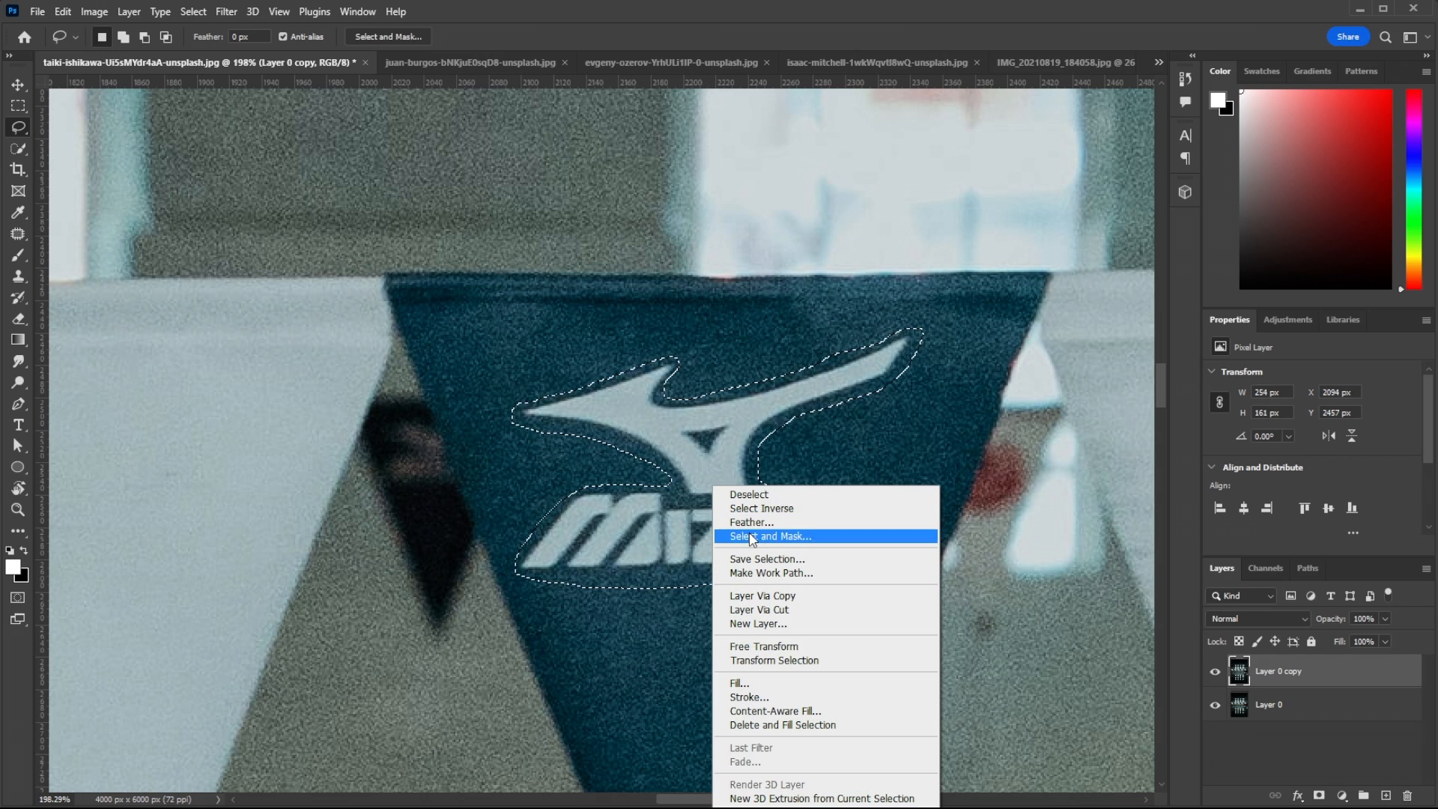
pyautogui.click(802, 724)
# Step: Quick-select the stained wall section between the two middle windows above the dark pipe, subtracting the excess along its upper edge with a size 15 brush
pyautogui.scroll(-2, 839, 561)
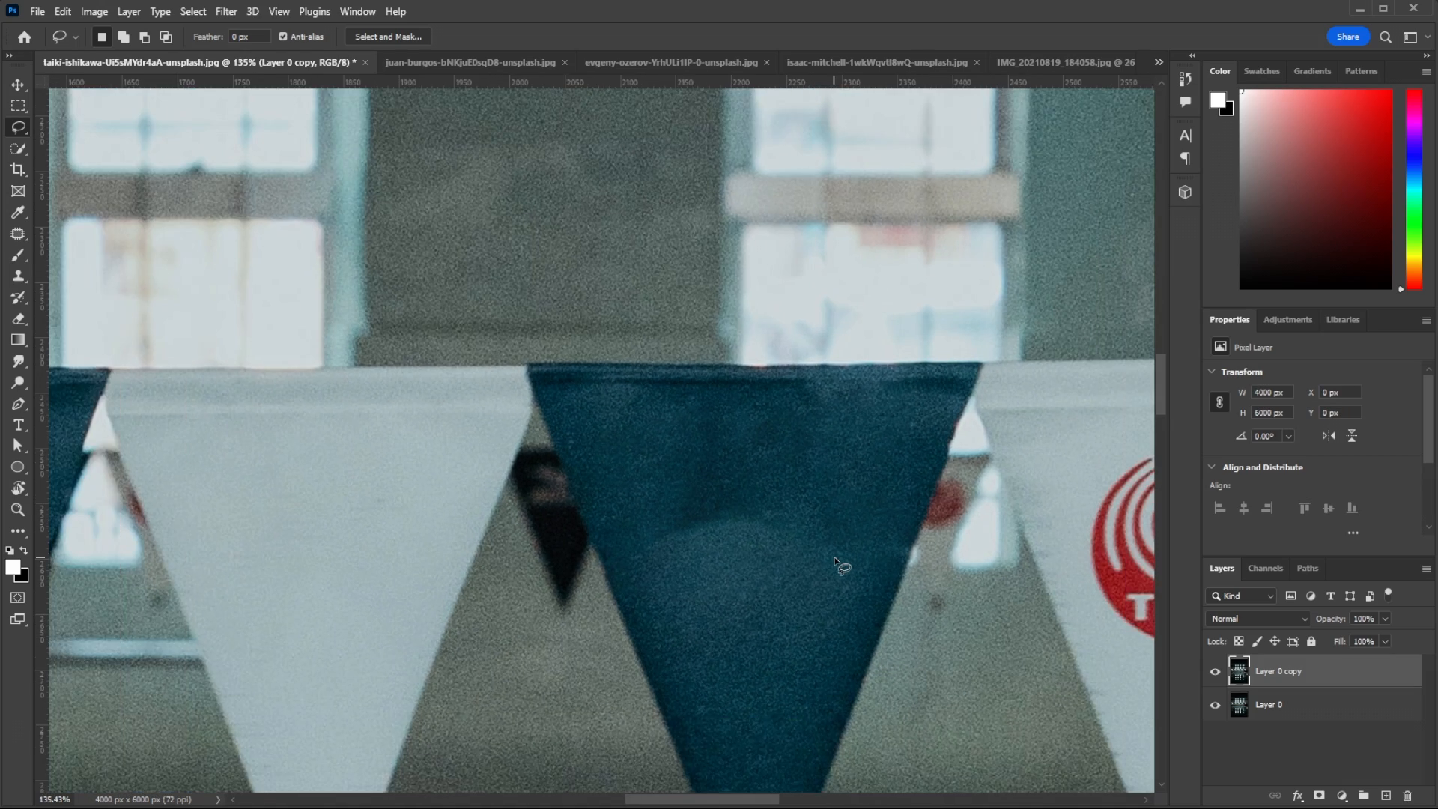
pyautogui.scroll(-6, 838, 565)
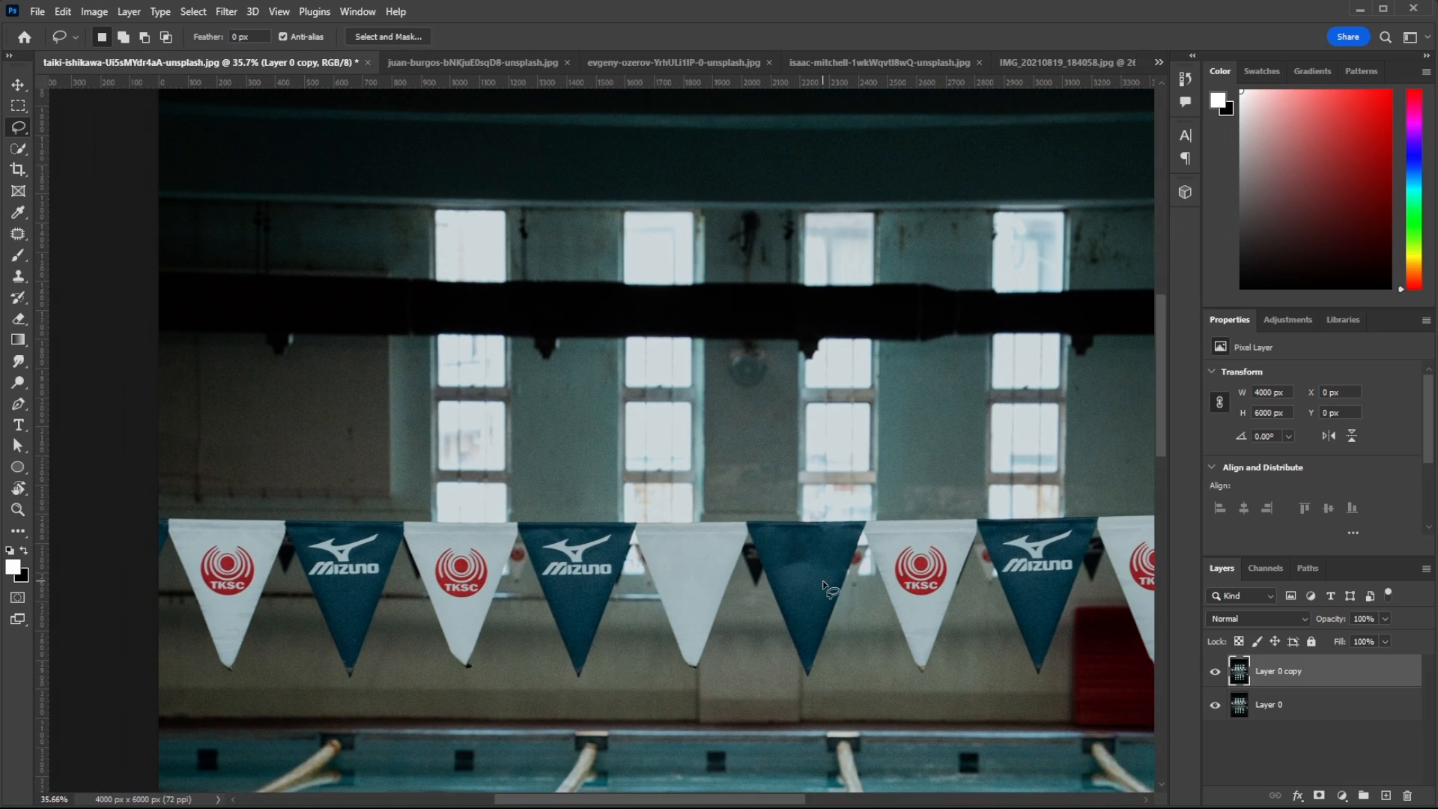
pyautogui.hscroll(3, 816, 581)
pyautogui.scroll(1, 693, 514)
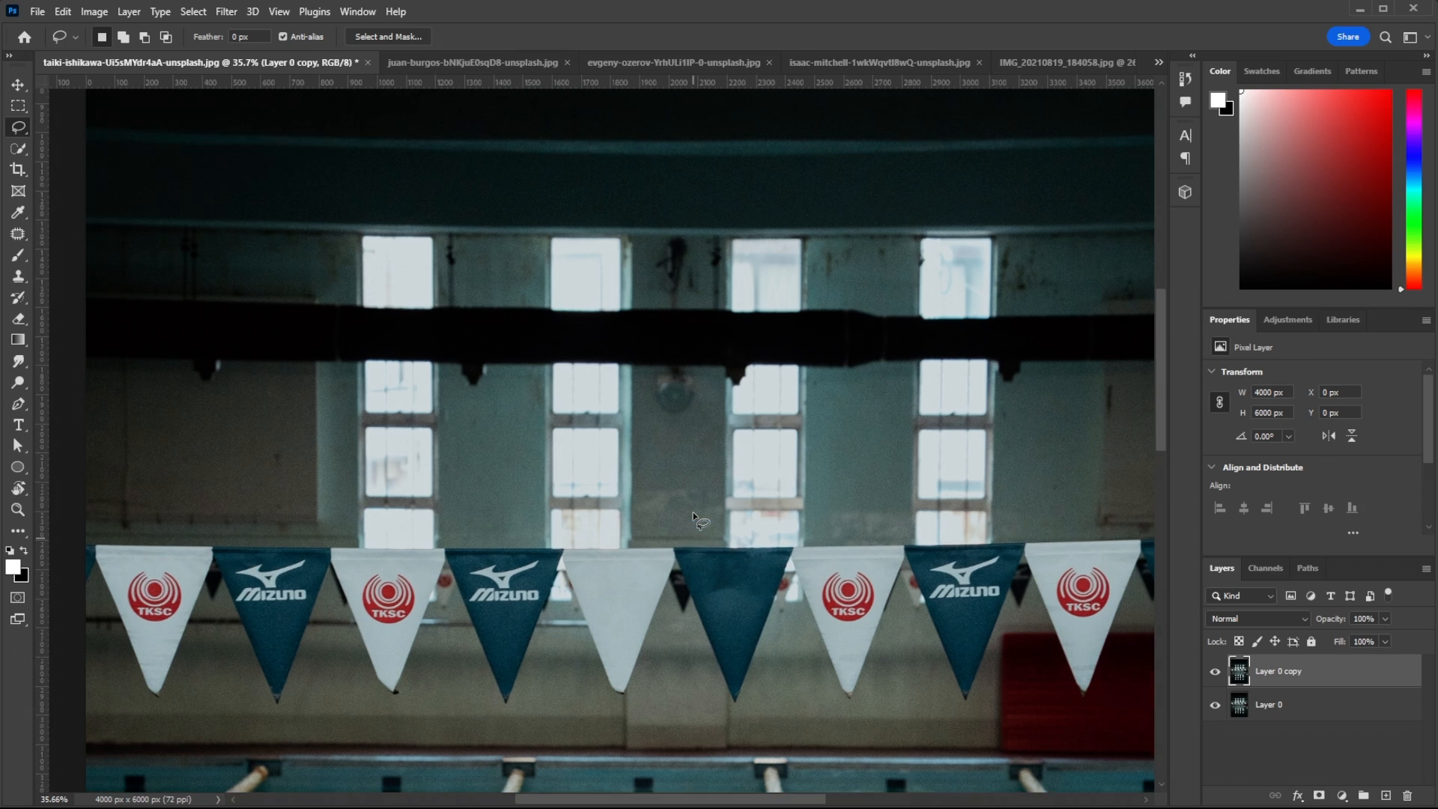
pyautogui.scroll(3, 693, 511)
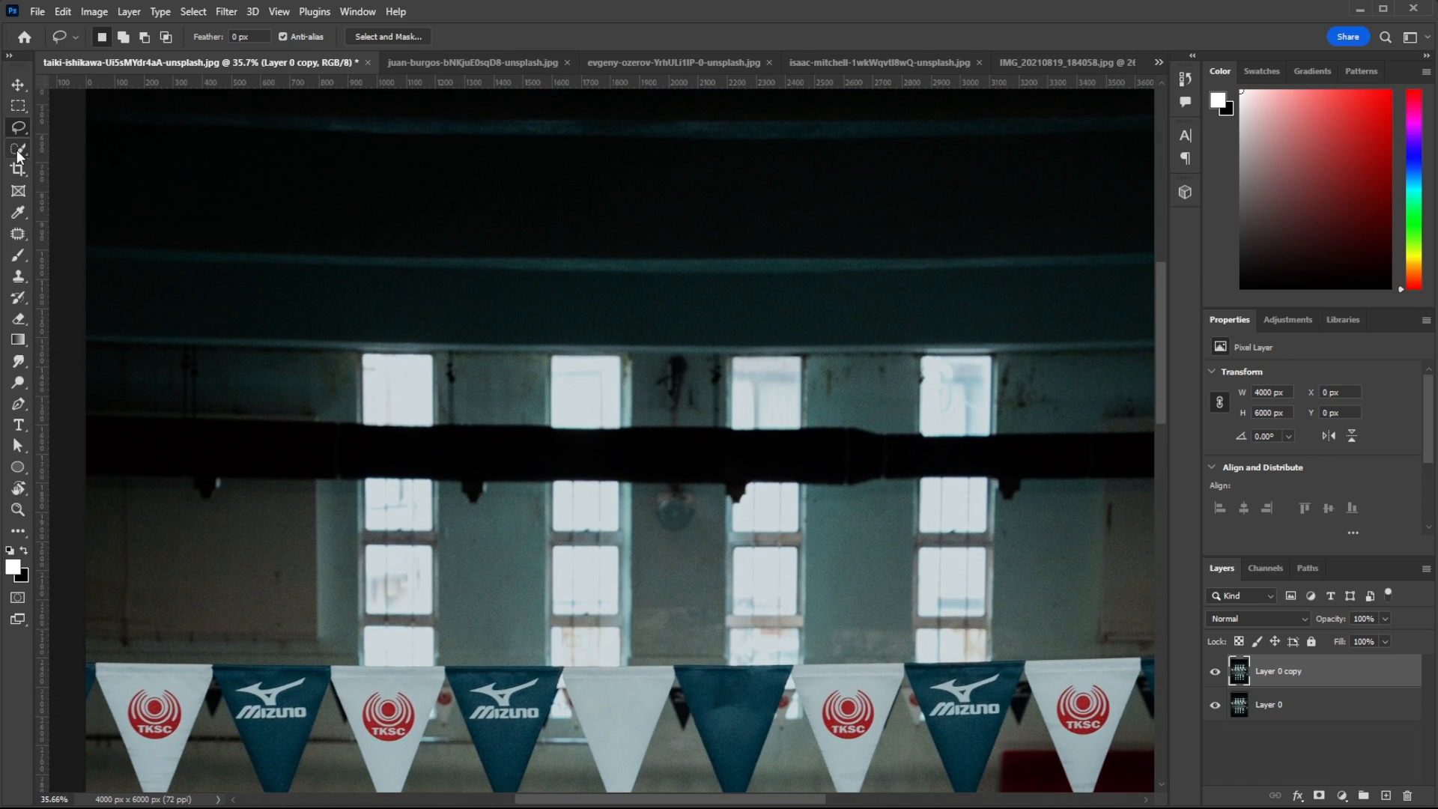
pyautogui.click(20, 152)
pyautogui.scroll(2, 674, 374)
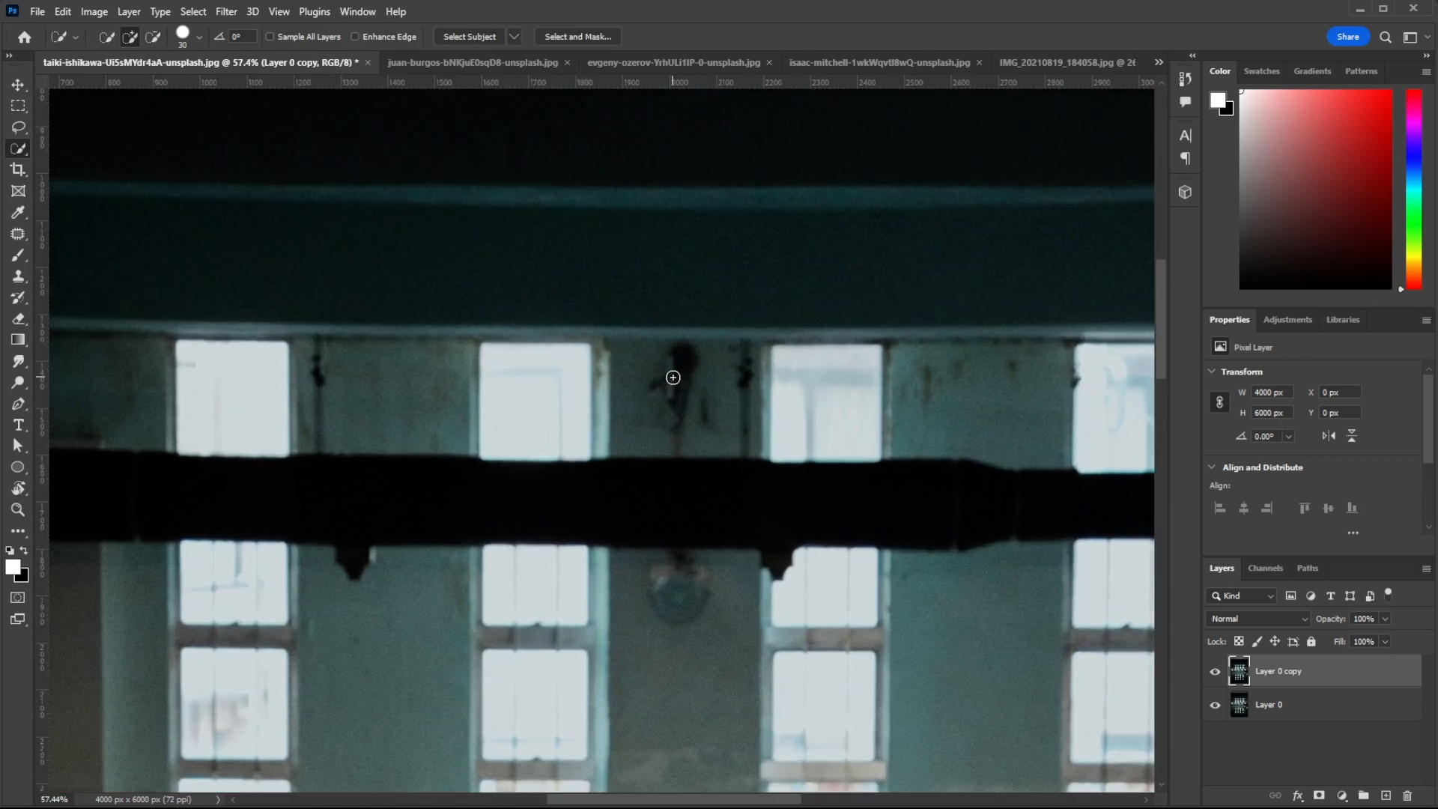
pyautogui.moveTo(681, 356)
pyautogui.mouseDown()
pyautogui.moveTo(686, 386)
pyautogui.moveTo(662, 389)
pyautogui.moveTo(757, 363)
pyautogui.moveTo(705, 395)
pyautogui.mouseUp()
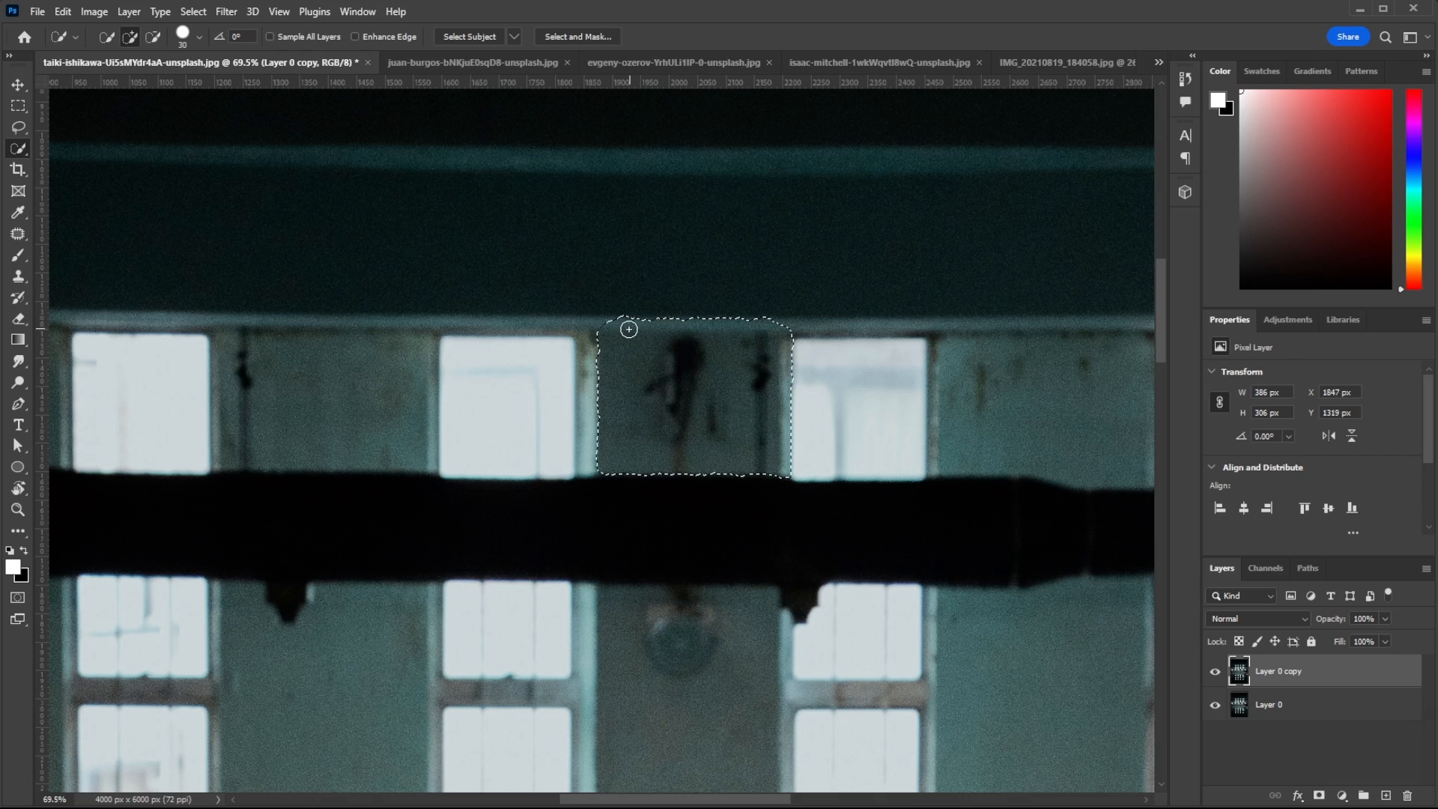
pyautogui.press('[')
pyautogui.press('[')
pyautogui.press('[')
pyautogui.press('alt')
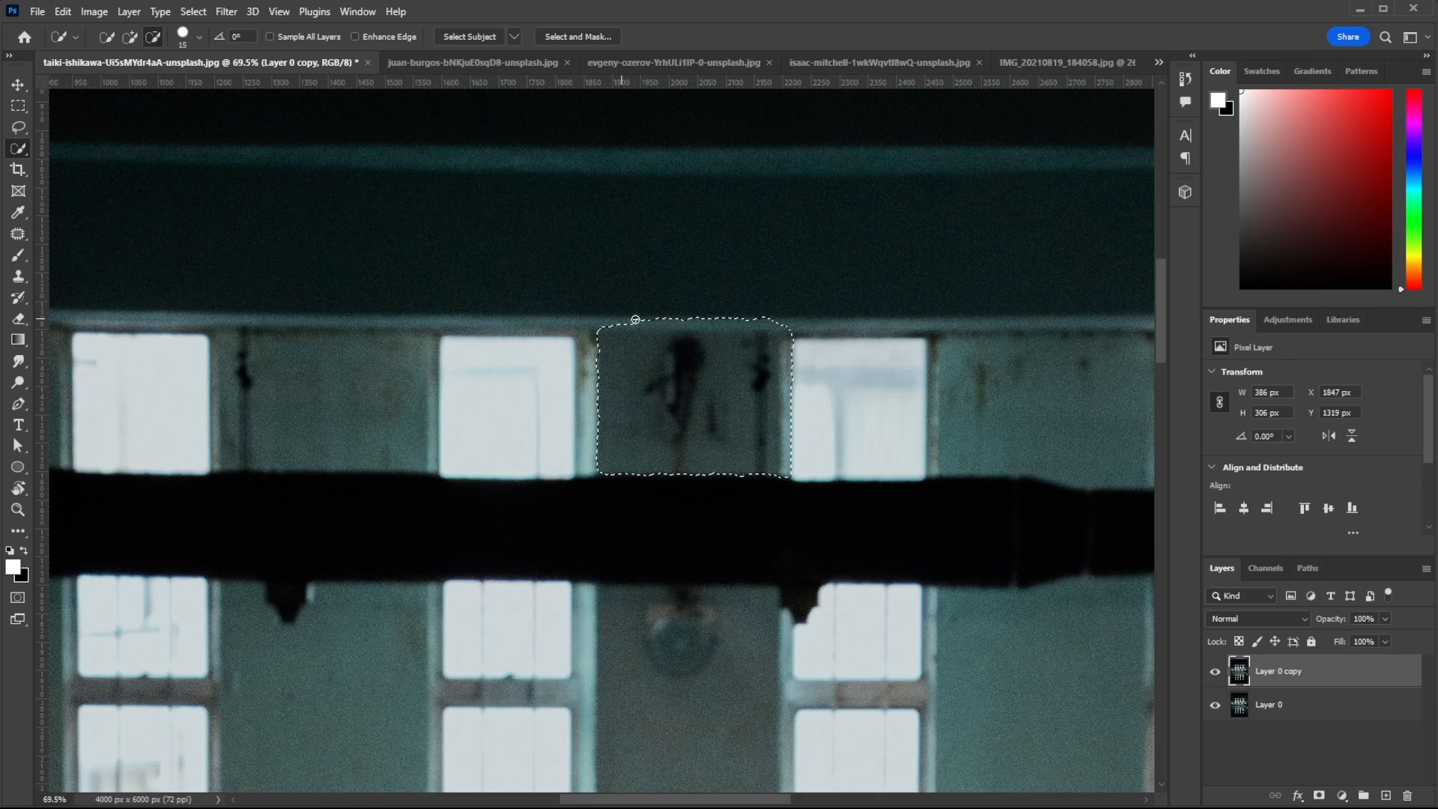
pyautogui.moveTo(693, 319); pyautogui.dragTo(739, 318)
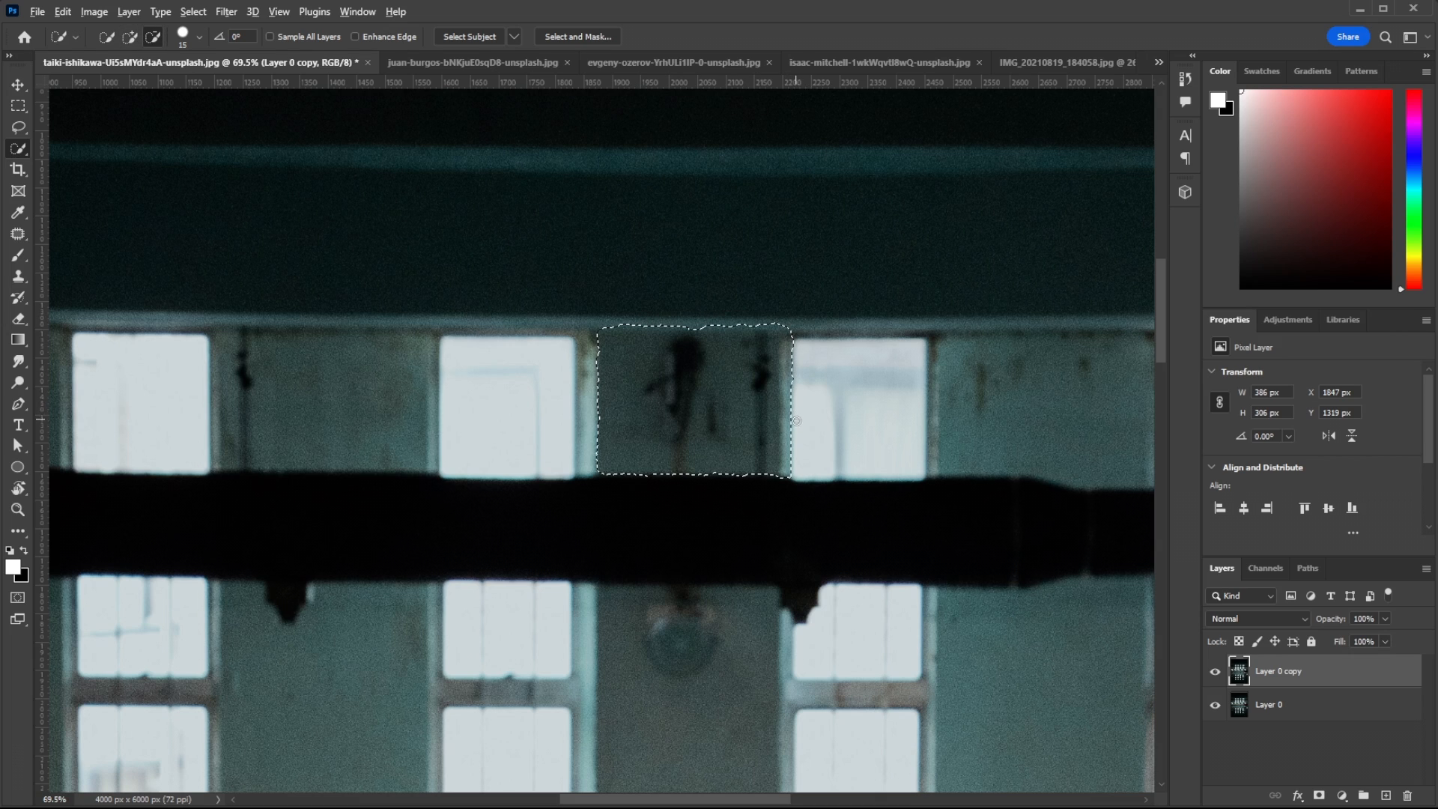
# Step: Try Delete and Fill Selection on the selected wall section, and undo the fill
pyautogui.scroll(-3, 798, 431)
pyautogui.rightClick(750, 411)
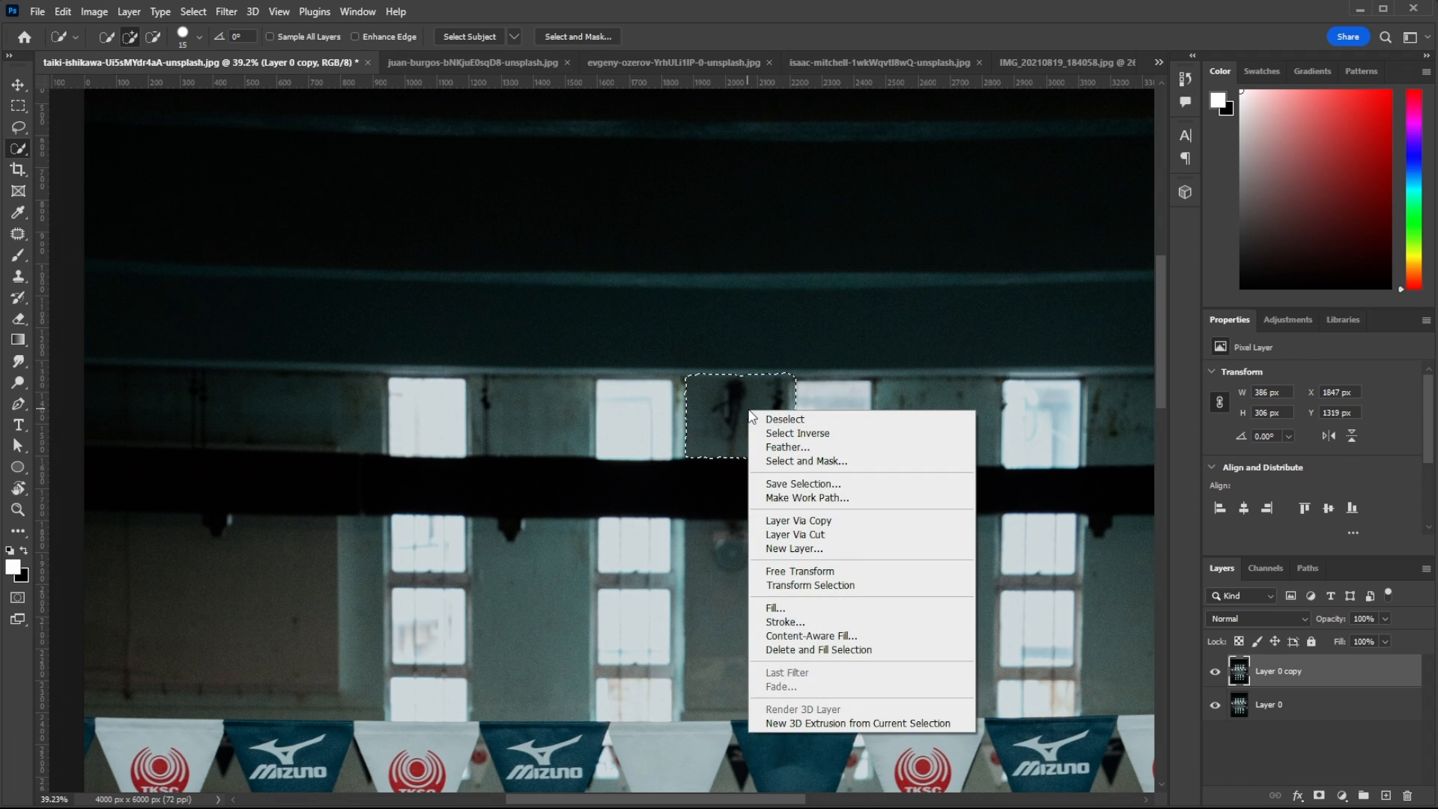
pyautogui.click(850, 639)
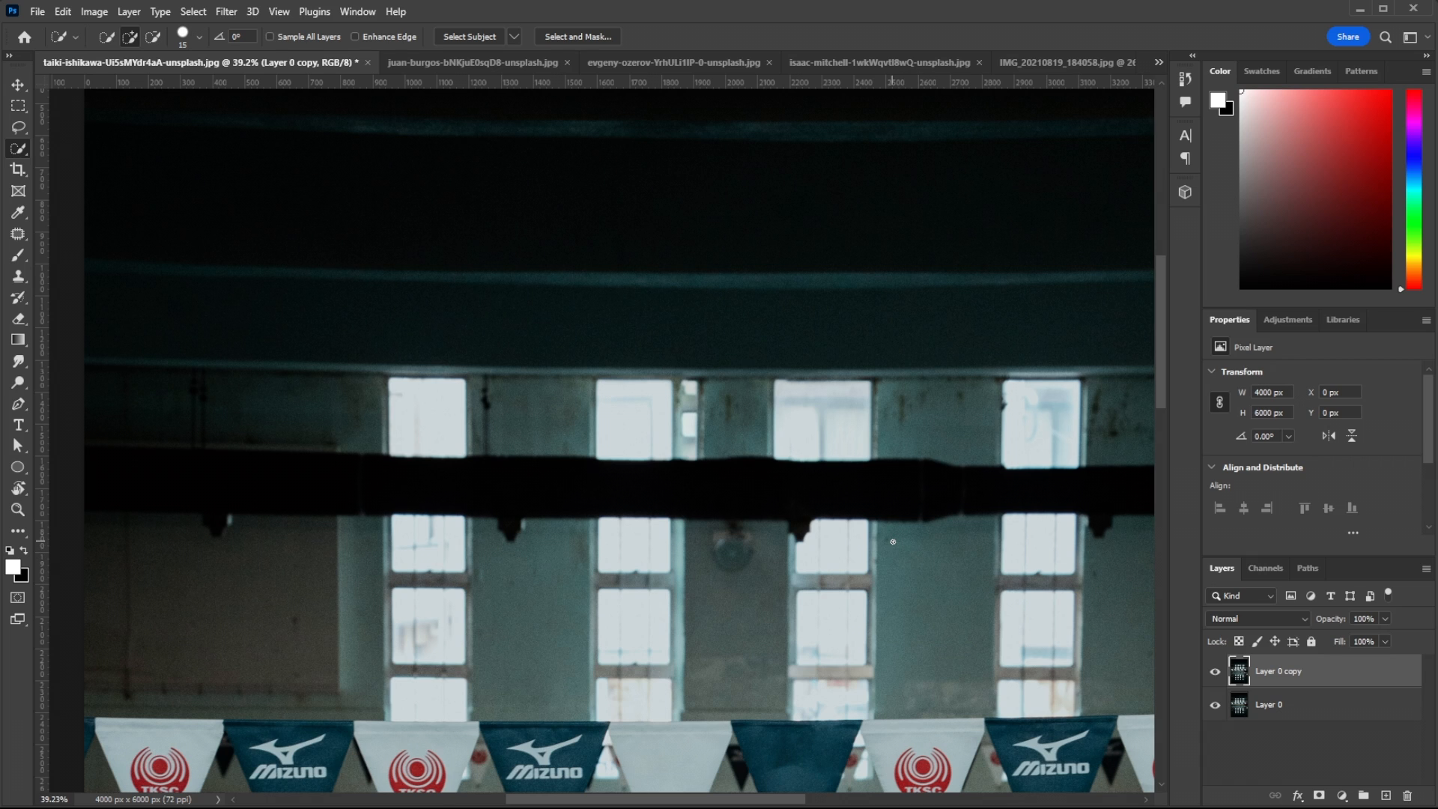
pyautogui.scroll(-3, 736, 479)
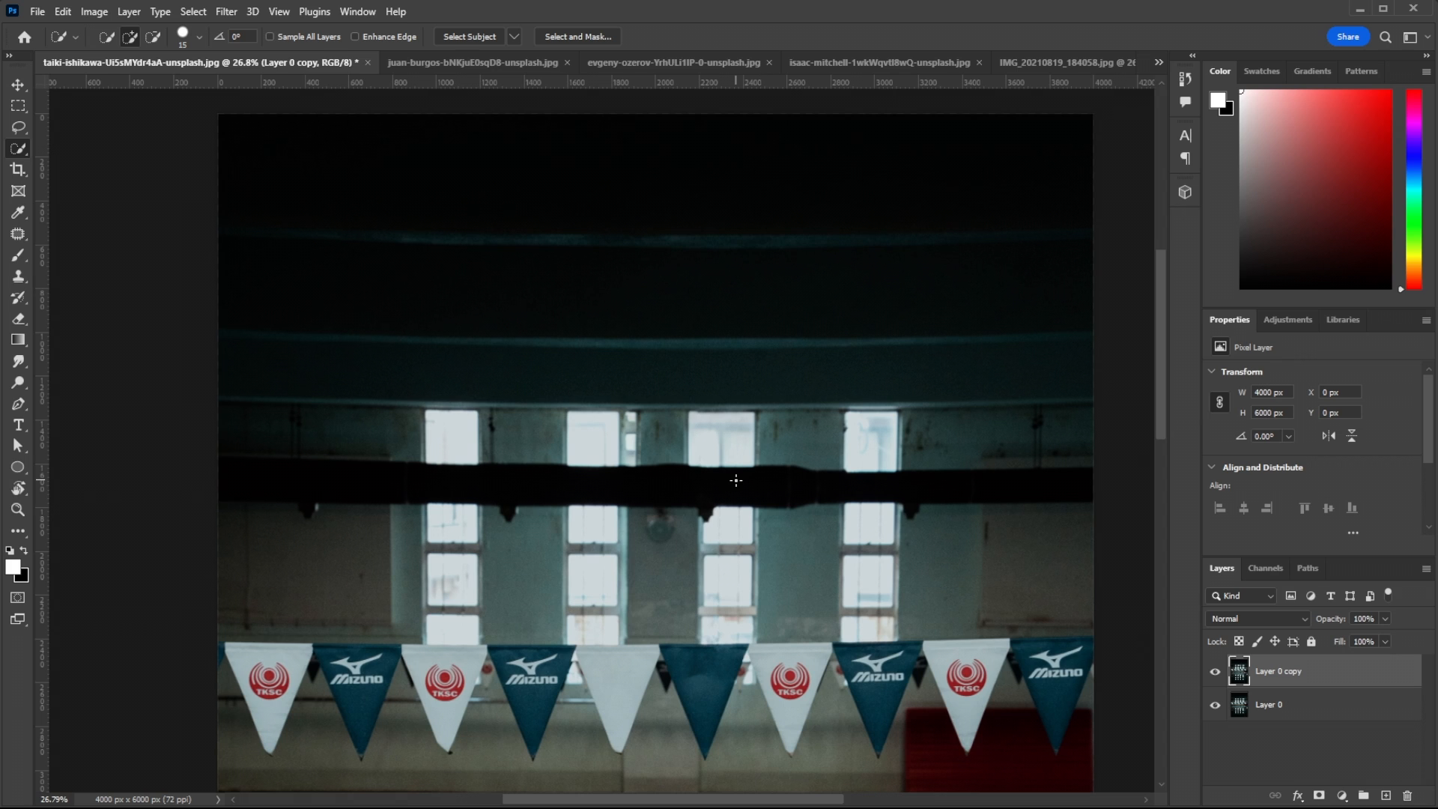
pyautogui.click(653, 436)
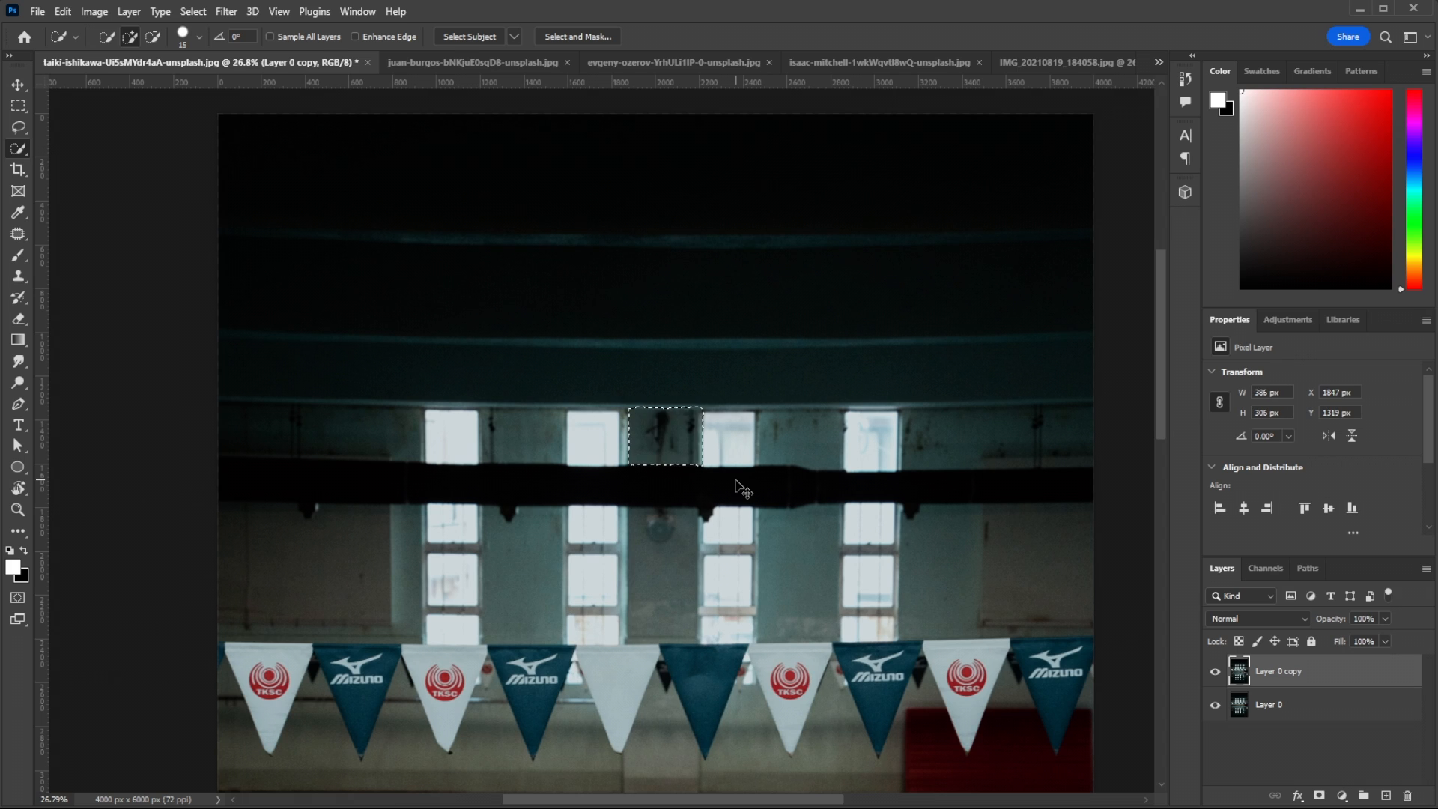
# Step: Refine the upper edge of the wall selection between the middle windows and remove the stains with Delete and Fill Selection
pyautogui.scroll(6, 653, 433)
pyautogui.scroll(1, 653, 434)
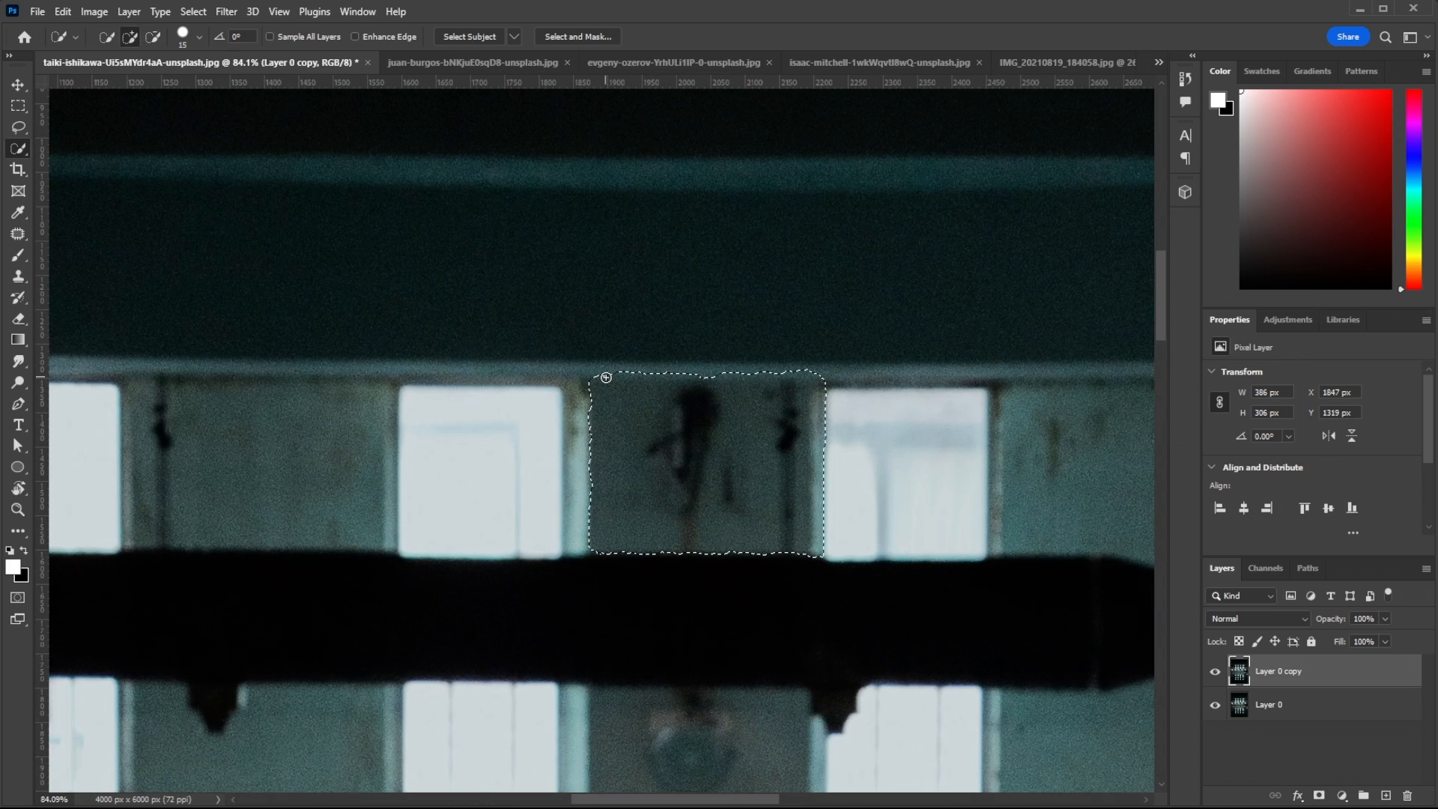
pyautogui.click(604, 372)
pyautogui.moveTo(604, 373)
pyautogui.mouseDown()
pyautogui.moveTo(815, 372)
pyautogui.moveTo(787, 387)
pyautogui.mouseUp()
pyautogui.scroll(-4, 706, 470)
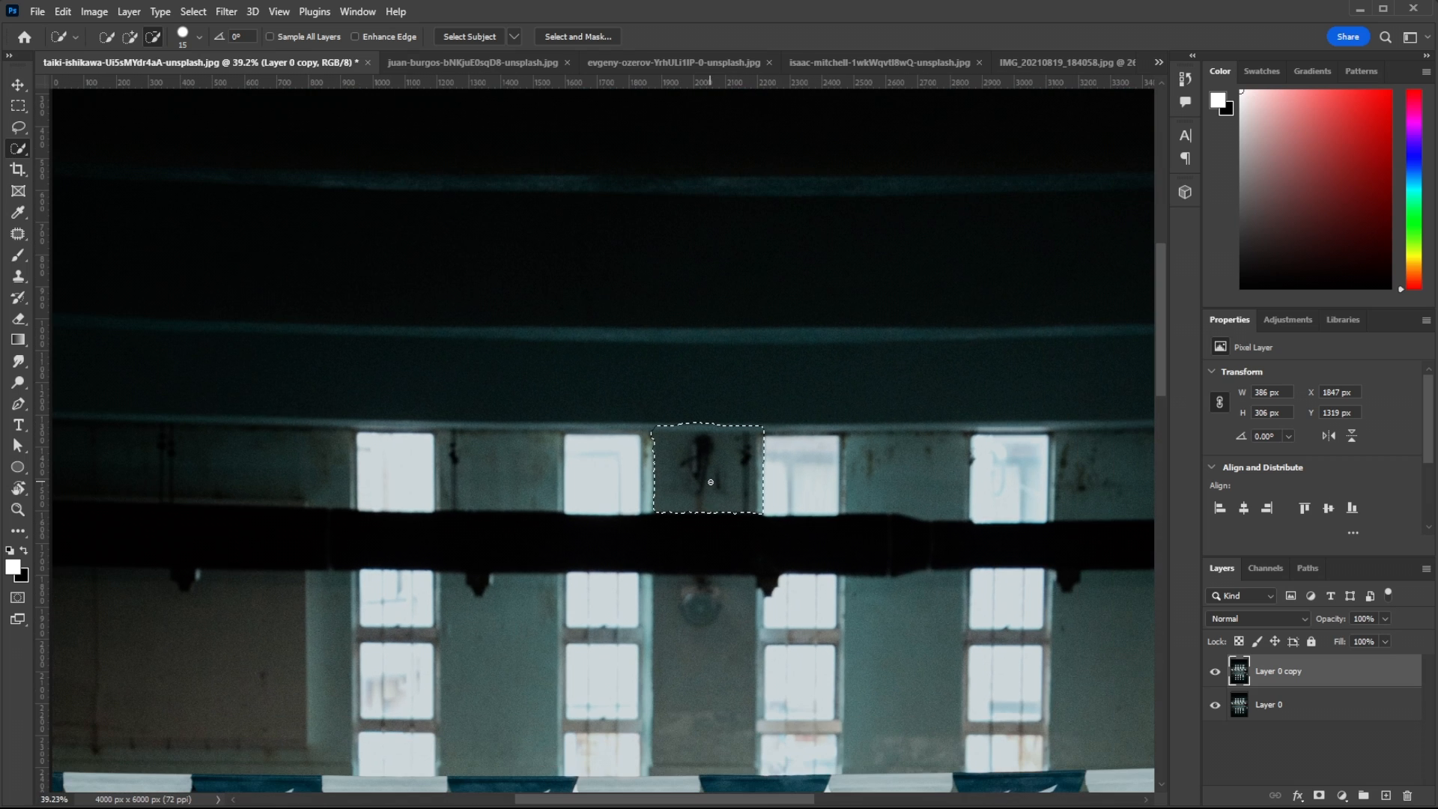
pyautogui.rightClick(708, 474)
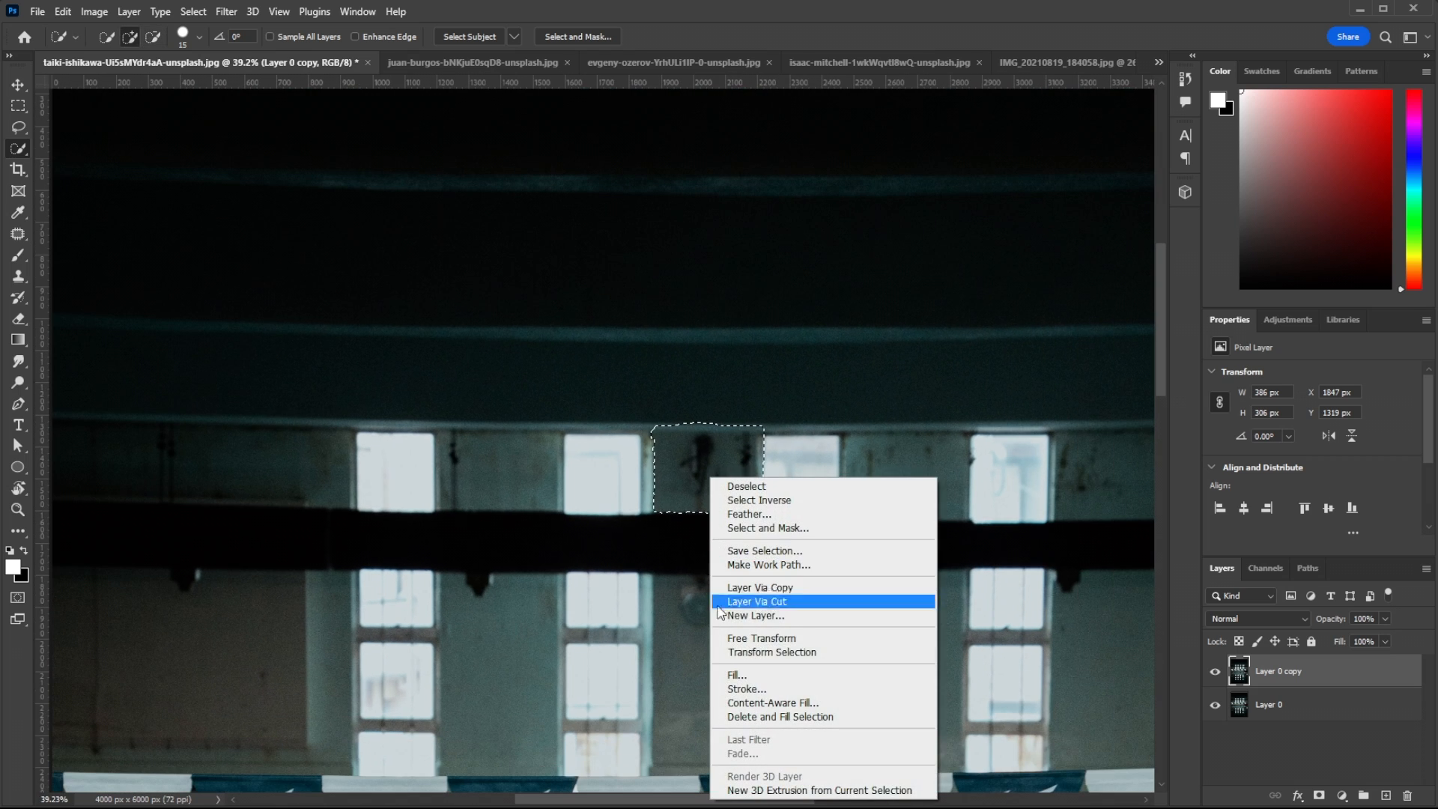
pyautogui.click(776, 716)
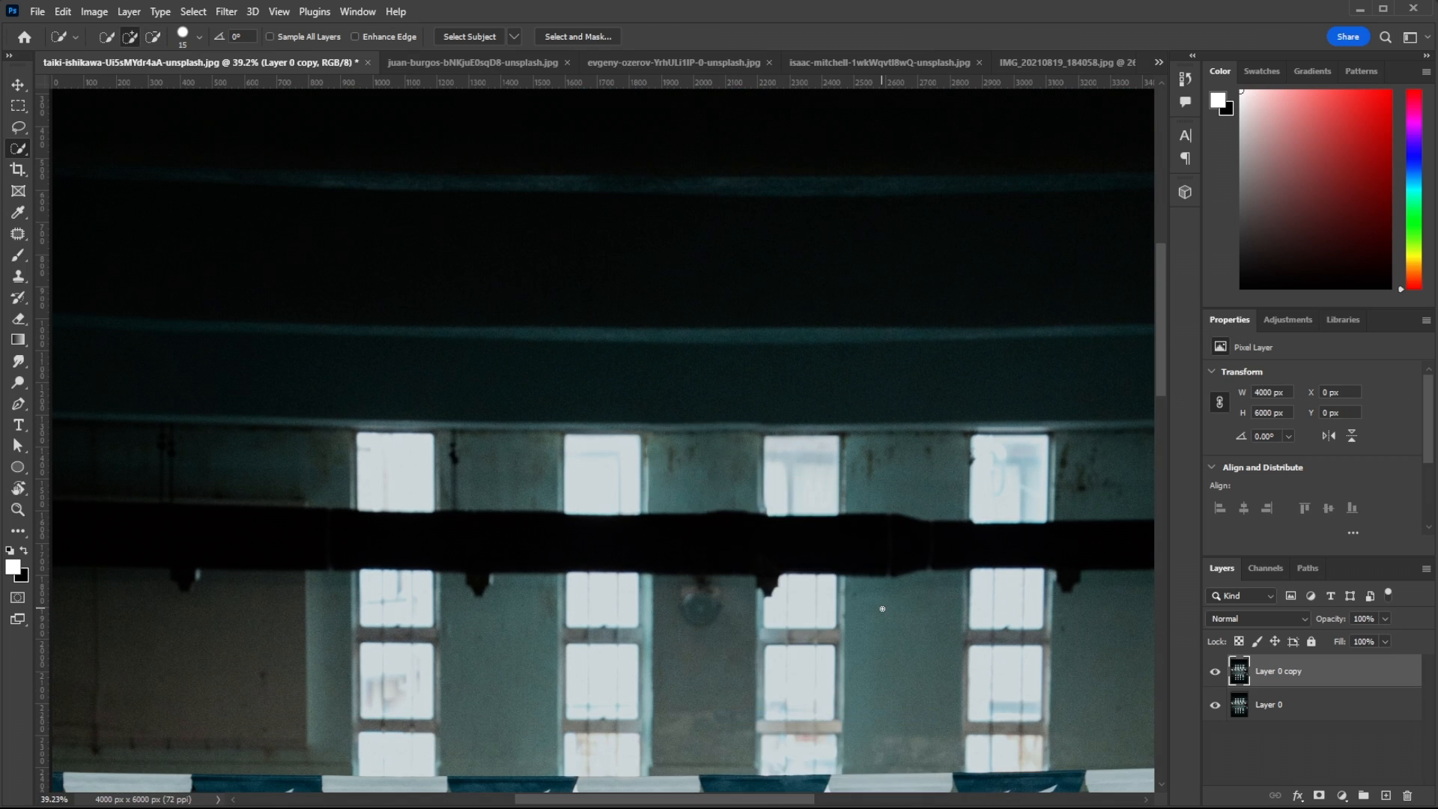
# Step: View the whole photo and hide Layer 0 copy to compare the retouched version with the original
pyautogui.scroll(-4, 876, 608)
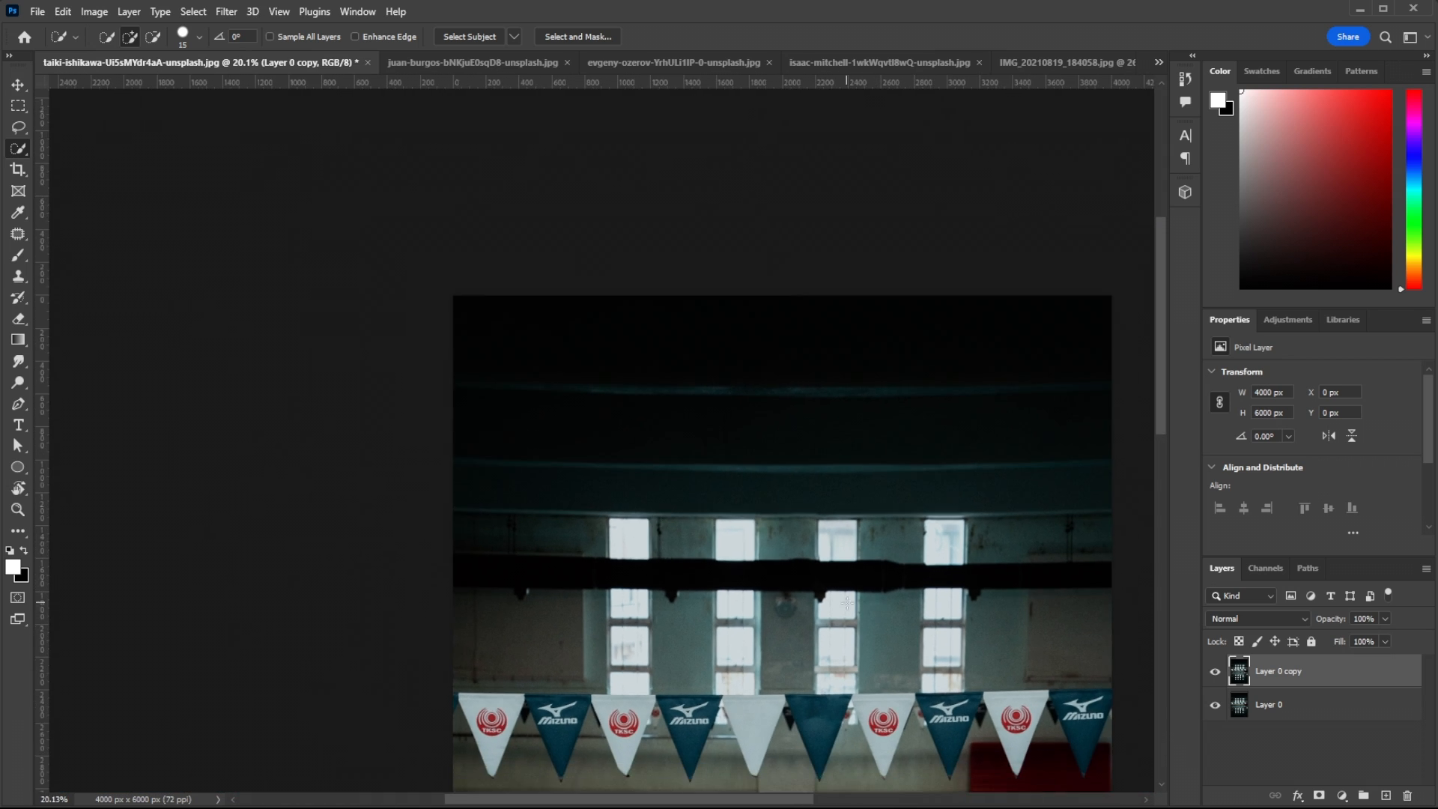
pyautogui.hscroll(3, 846, 603)
pyautogui.scroll(-3, 846, 603)
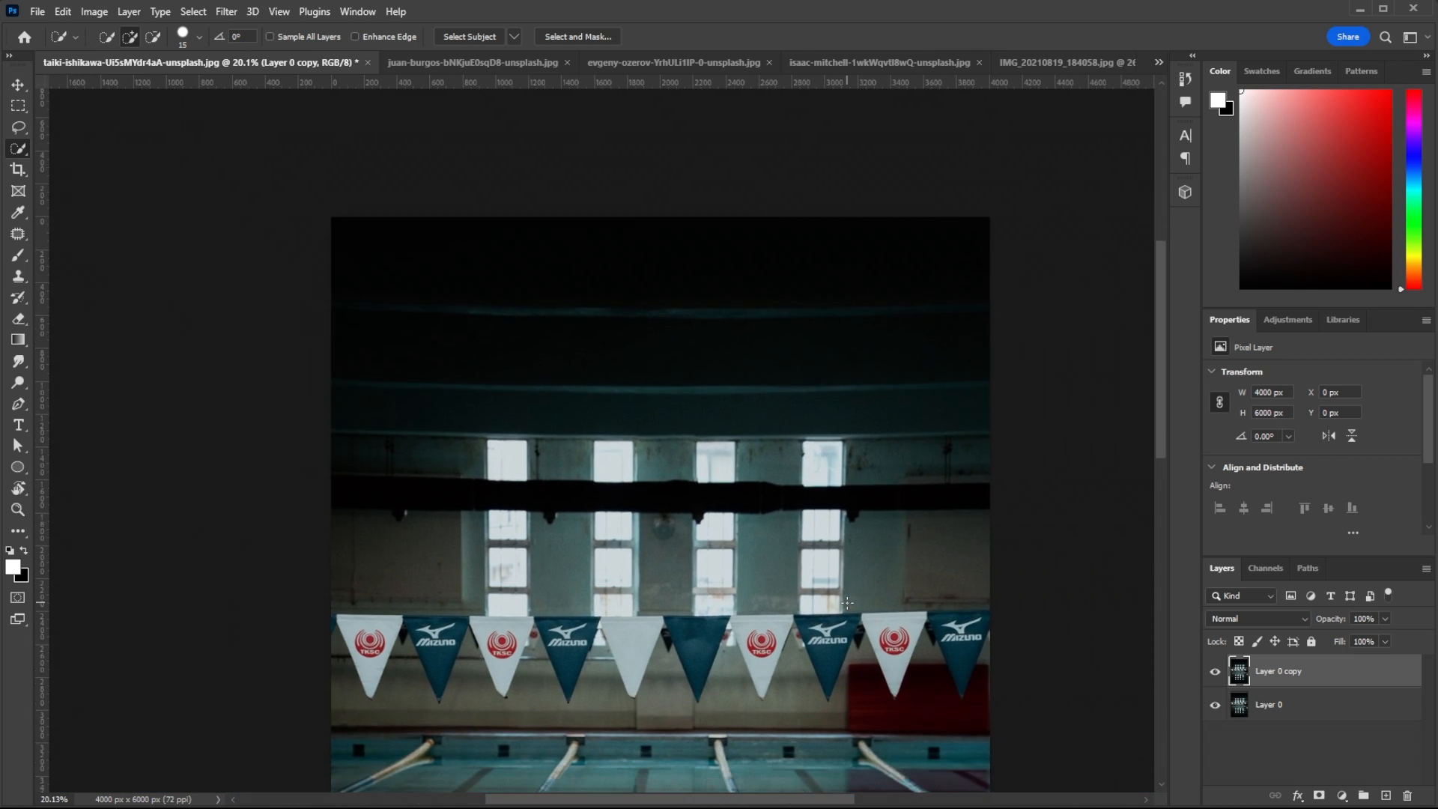
pyautogui.hscroll(-2, 847, 603)
pyautogui.scroll(-1, 847, 603)
pyautogui.scroll(-4, 846, 602)
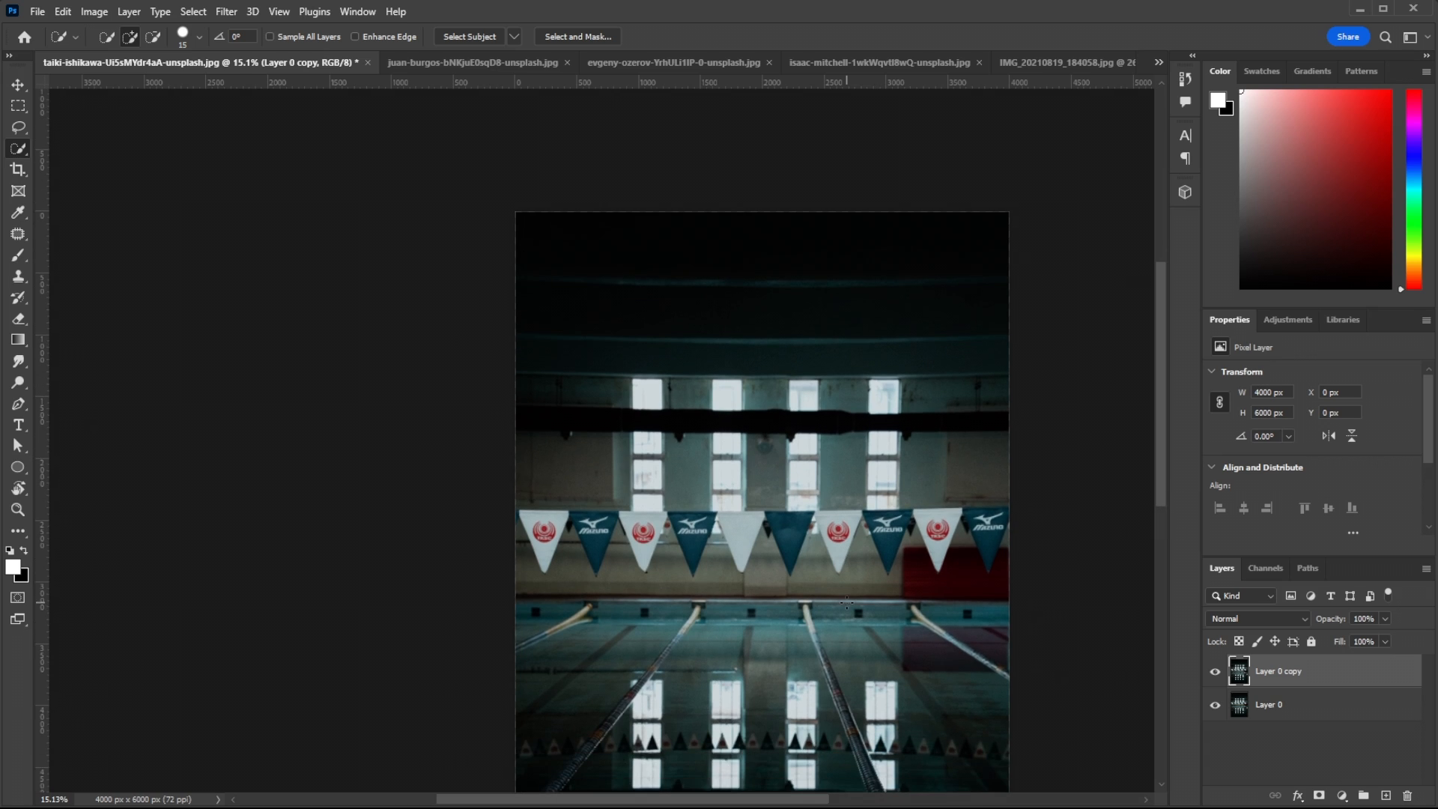
pyautogui.scroll(-1, 846, 602)
pyautogui.hscroll(2, 847, 602)
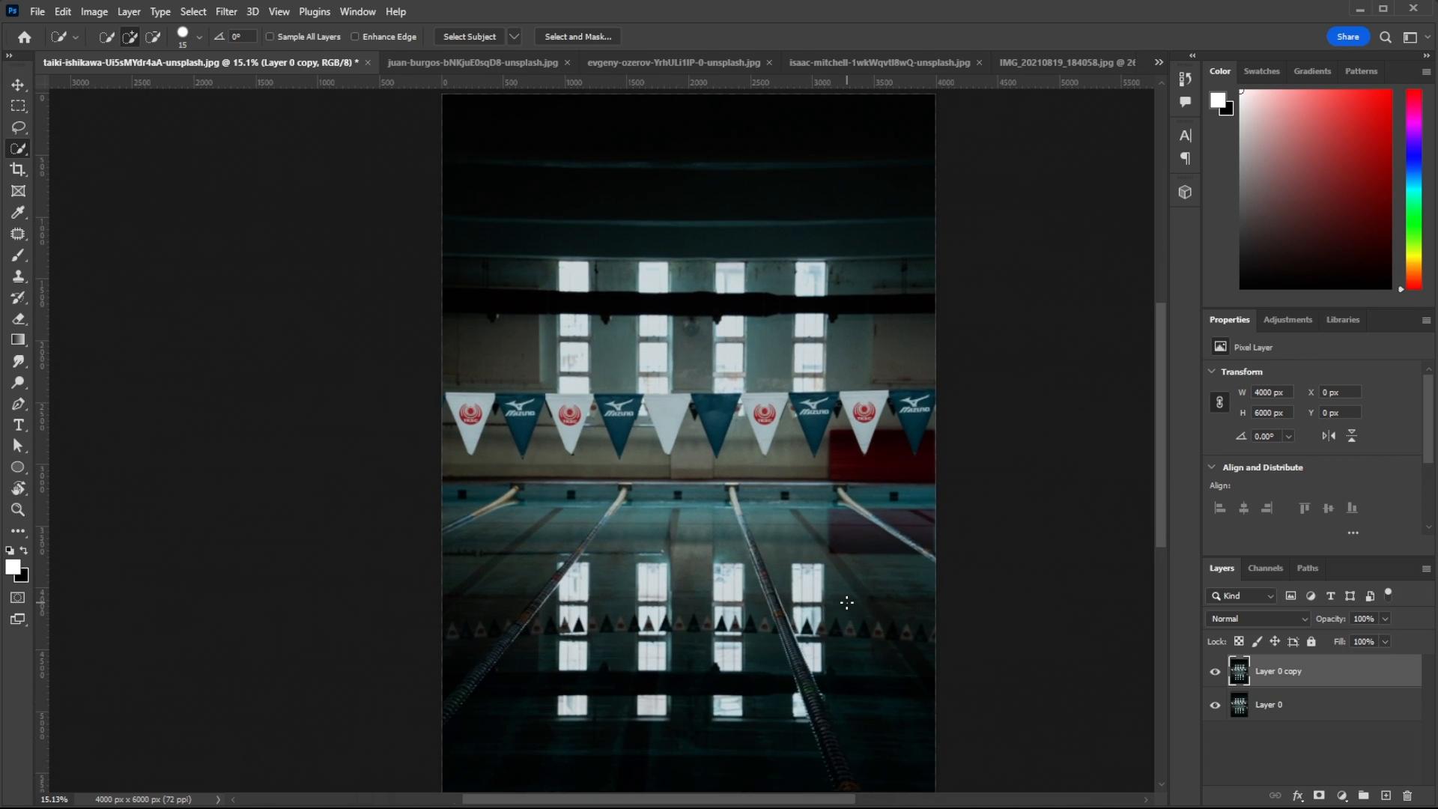
pyautogui.click(1214, 679)
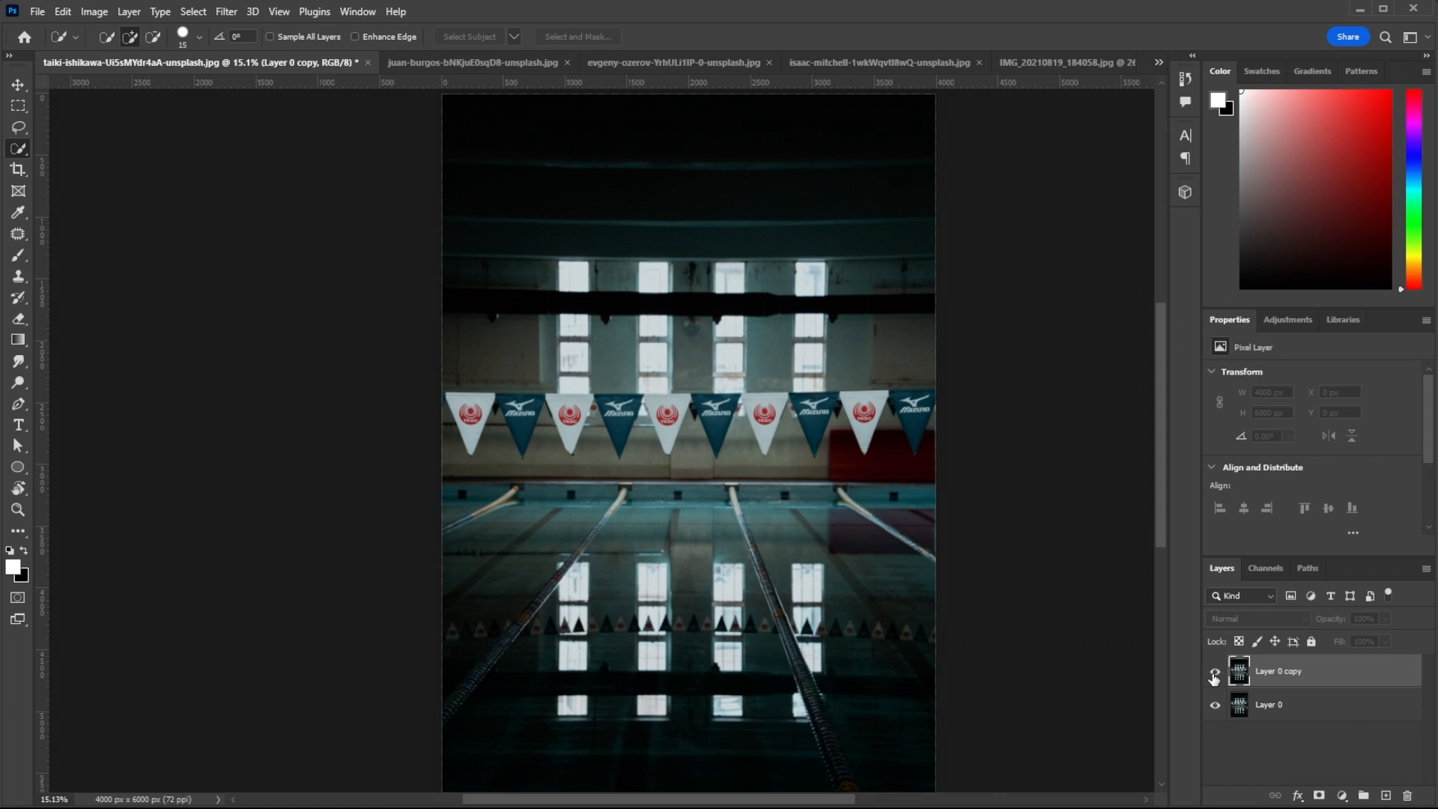
# Step: Show Layer 0 copy again in the swimming pool photo
pyautogui.click(1214, 678)
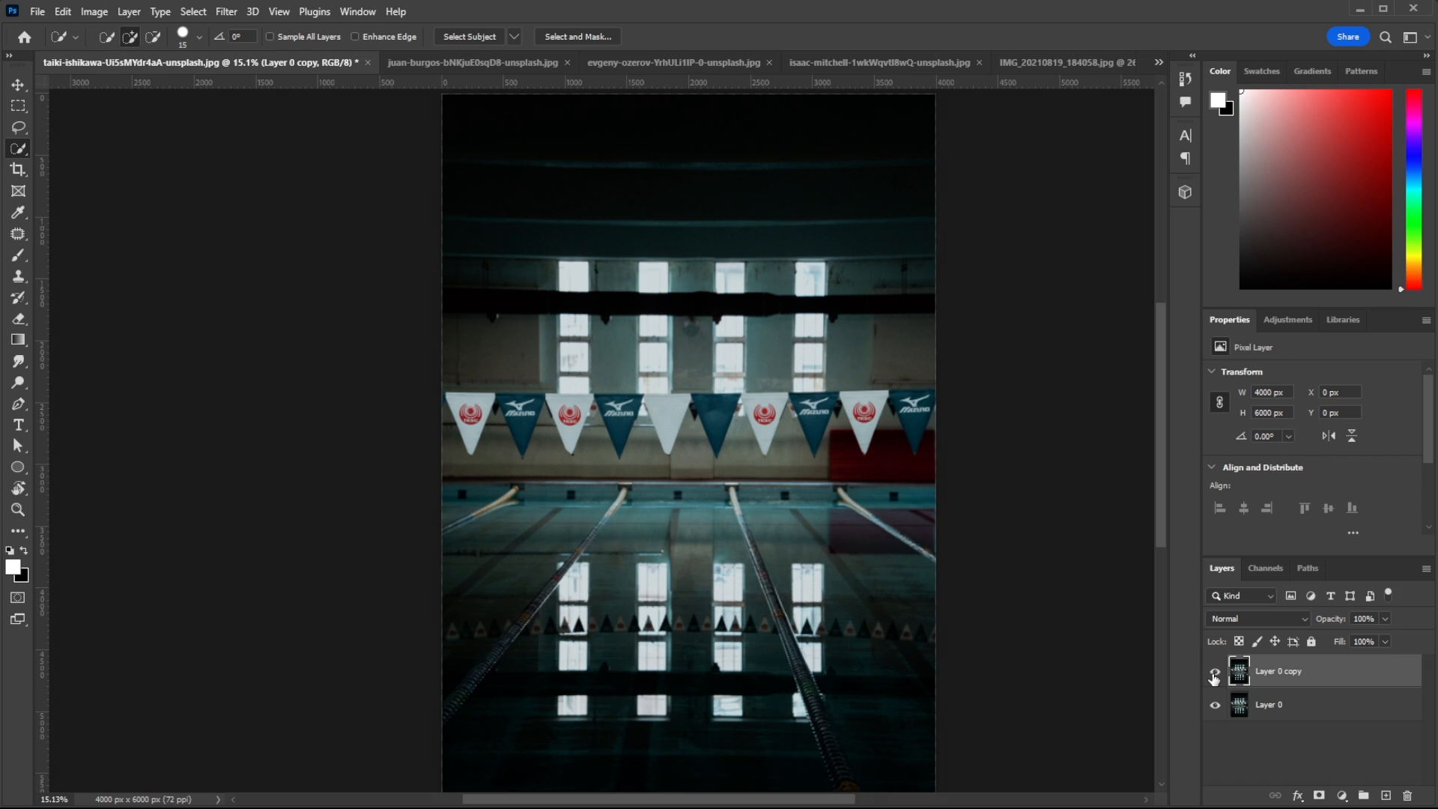
pyautogui.scroll(2, 980, 442)
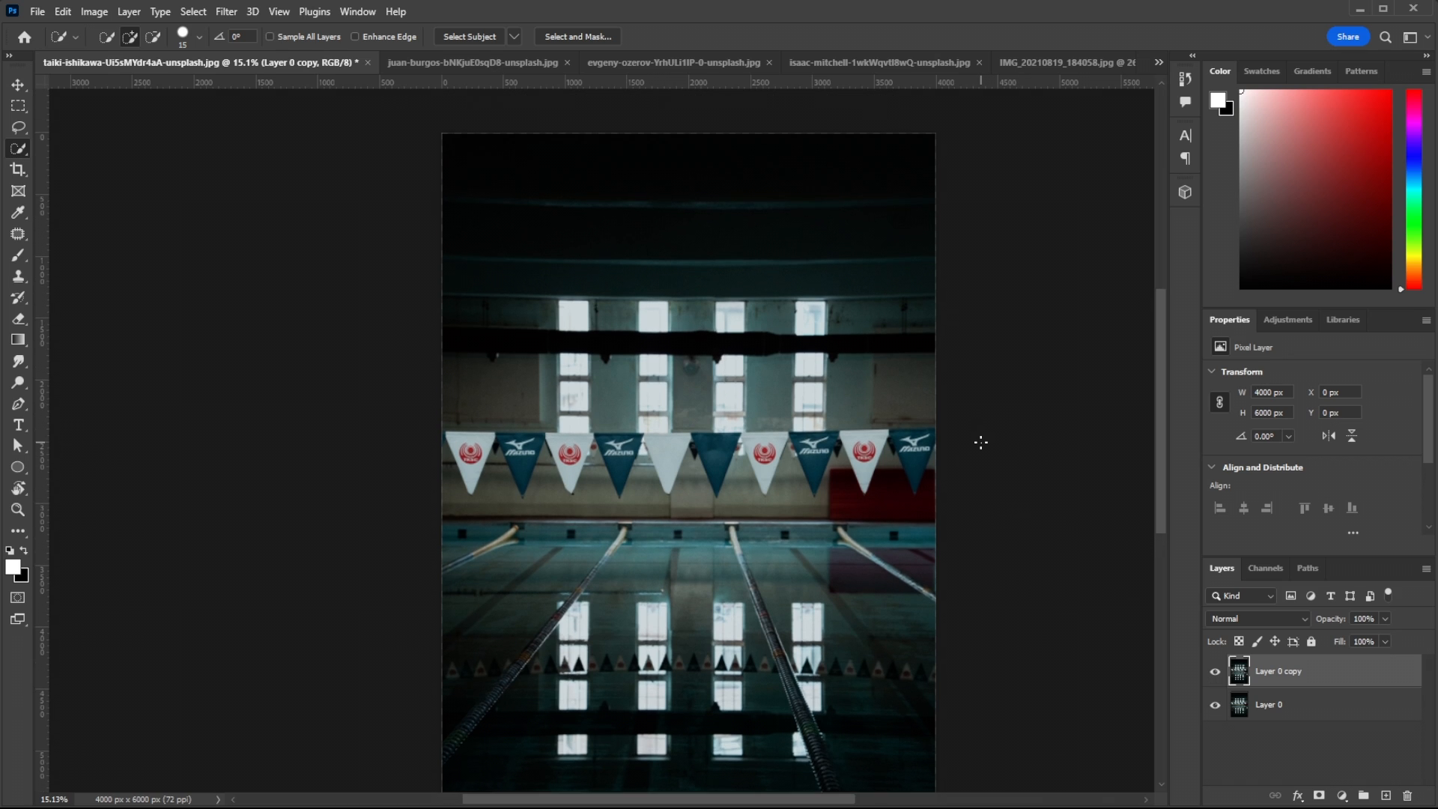
# Step: Switch to the beach photo with the catamaran, unlock its Background layer and duplicate it
pyautogui.click(428, 63)
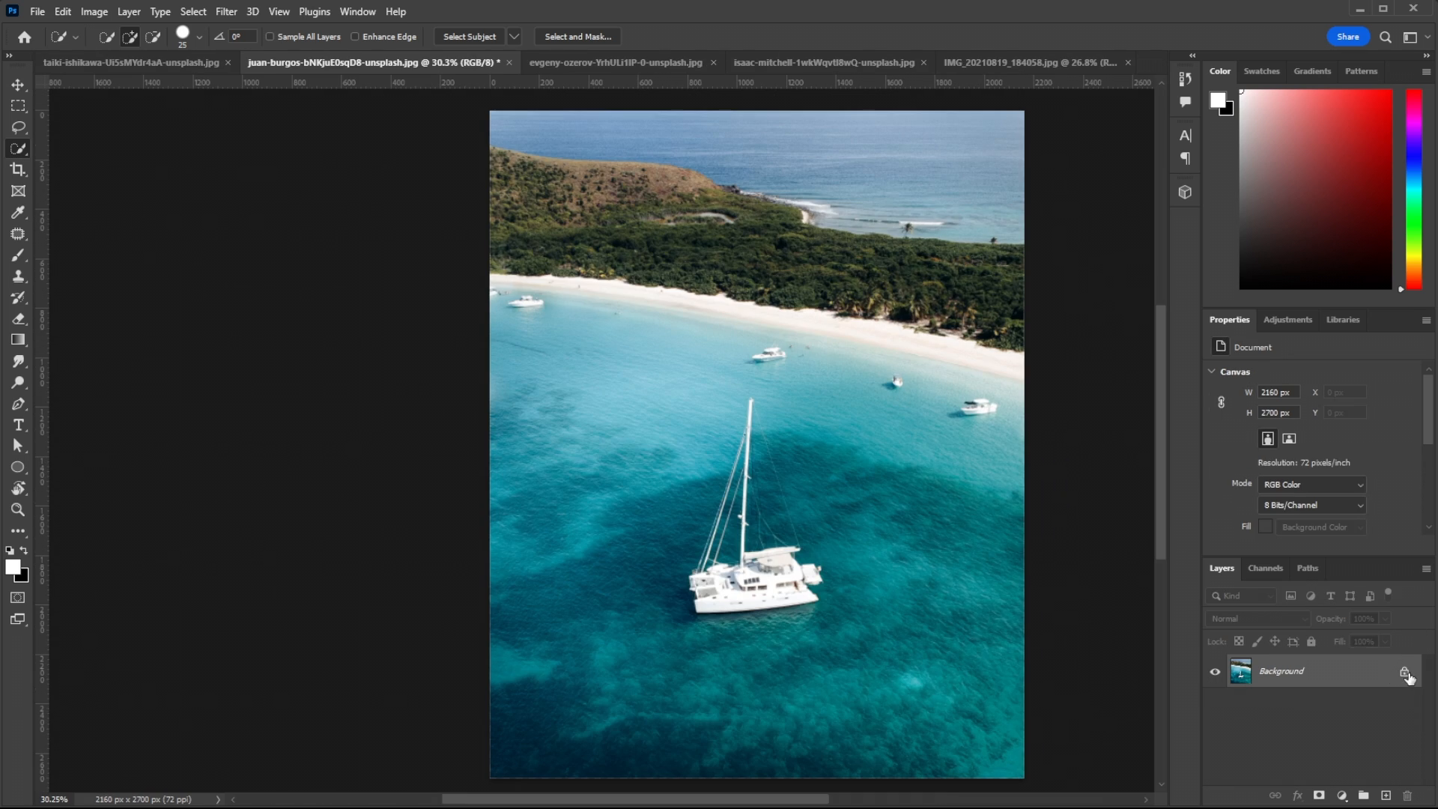
pyautogui.click(1406, 673)
pyautogui.hotkey('ctrl', 'j')
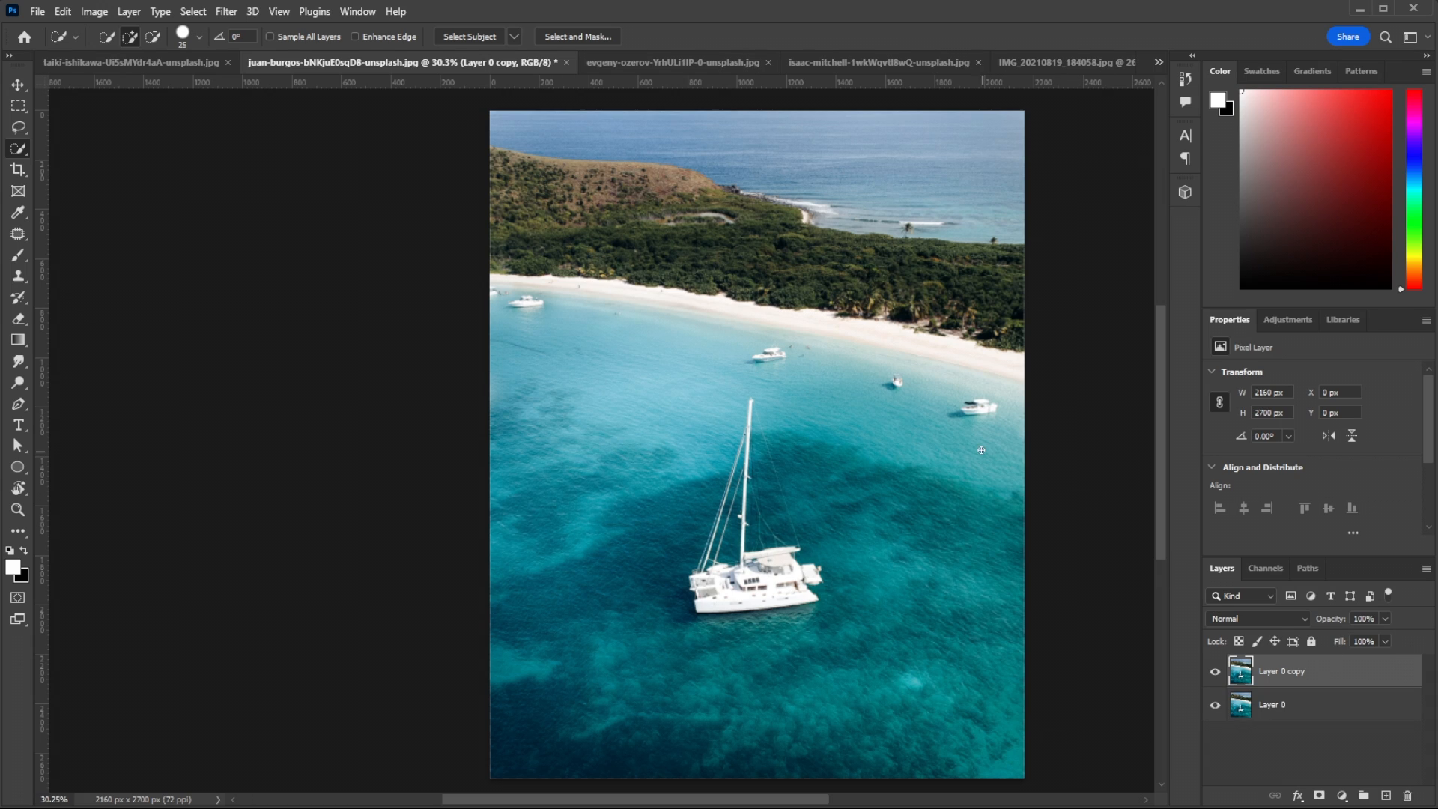
# Step: Lasso the motorboat nearest the photo's right edge together with its shadow and remove it with Delete and Fill Selection
pyautogui.scroll(10, 980, 403)
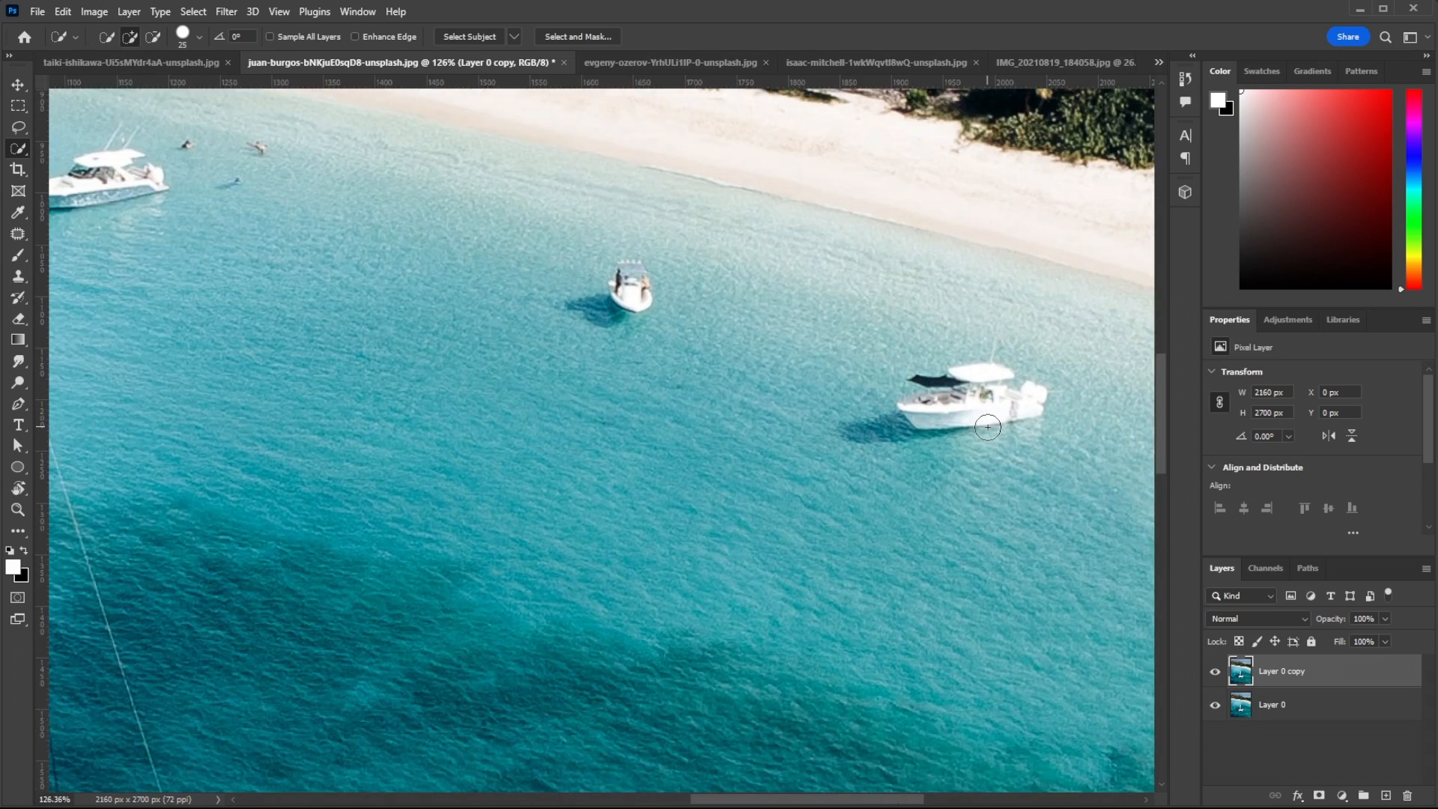
pyautogui.click(27, 128)
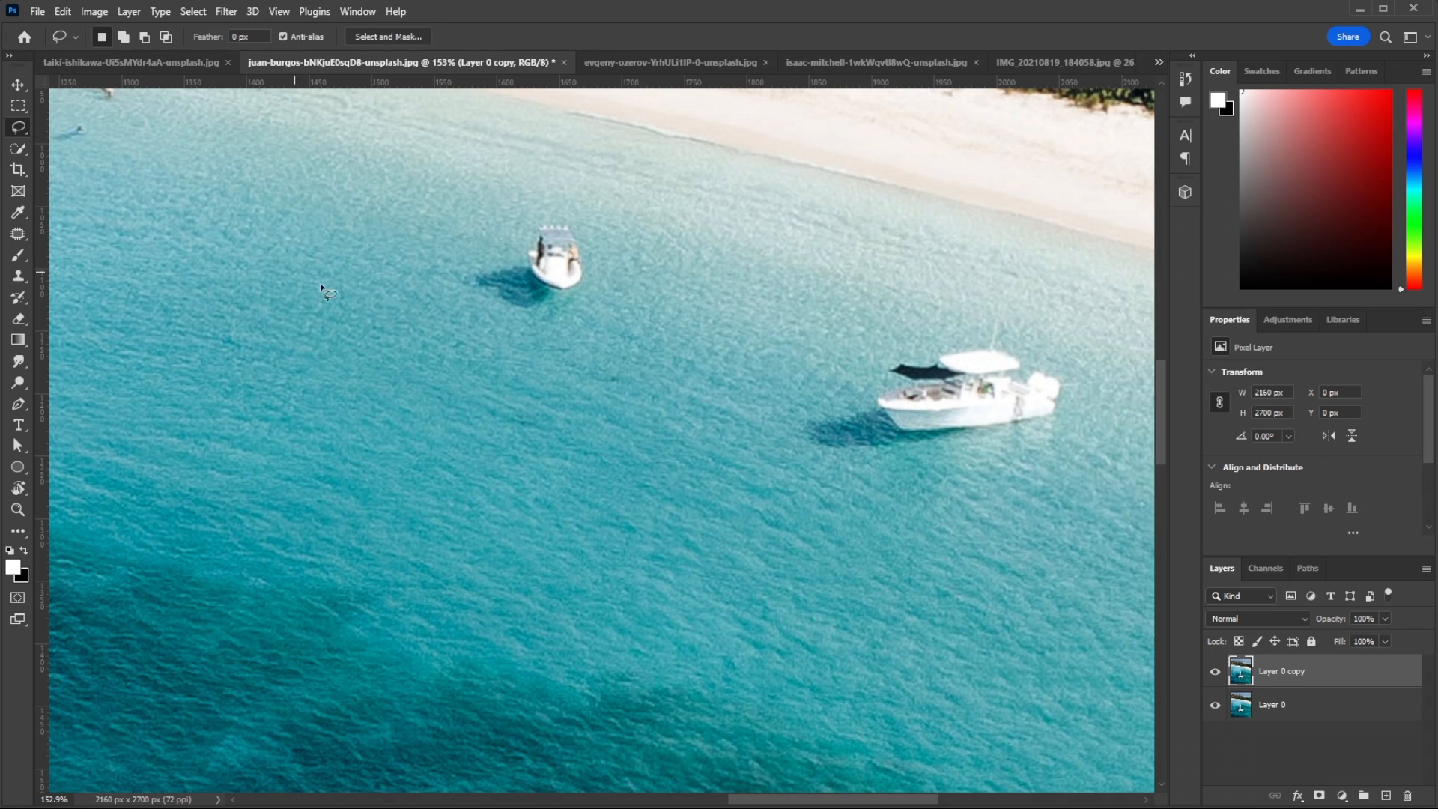
pyautogui.moveTo(785, 425)
pyautogui.mouseDown()
pyautogui.moveTo(825, 462)
pyautogui.moveTo(870, 465)
pyautogui.mouseUp()
pyautogui.moveTo(1016, 455)
pyautogui.mouseDown()
pyautogui.moveTo(1071, 418)
pyautogui.moveTo(1081, 374)
pyautogui.moveTo(1021, 347)
pyautogui.moveTo(999, 294)
pyautogui.moveTo(969, 331)
pyautogui.mouseUp()
pyautogui.moveTo(867, 372); pyautogui.dragTo(783, 426)
pyautogui.scroll(-5, 909, 435)
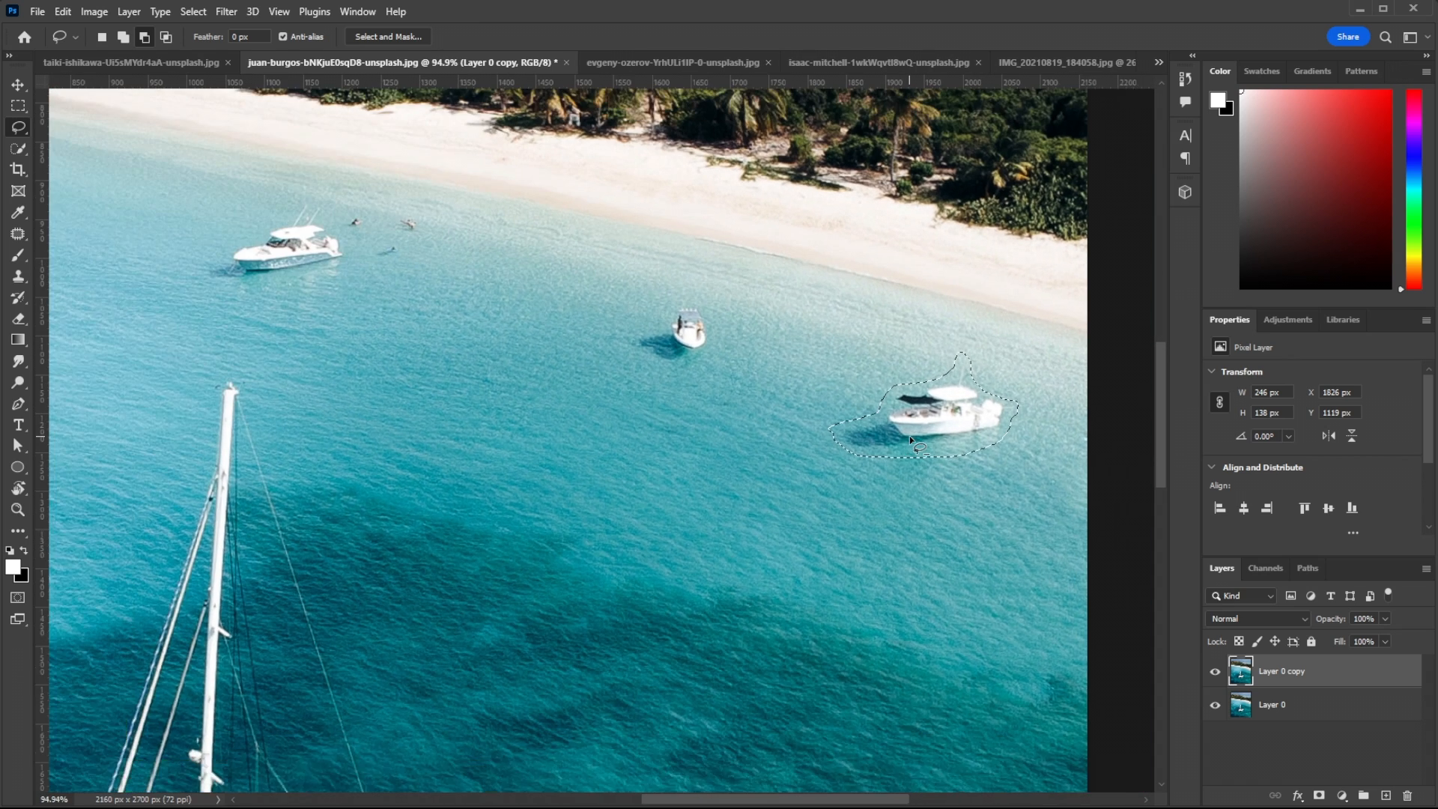
pyautogui.rightClick(917, 426)
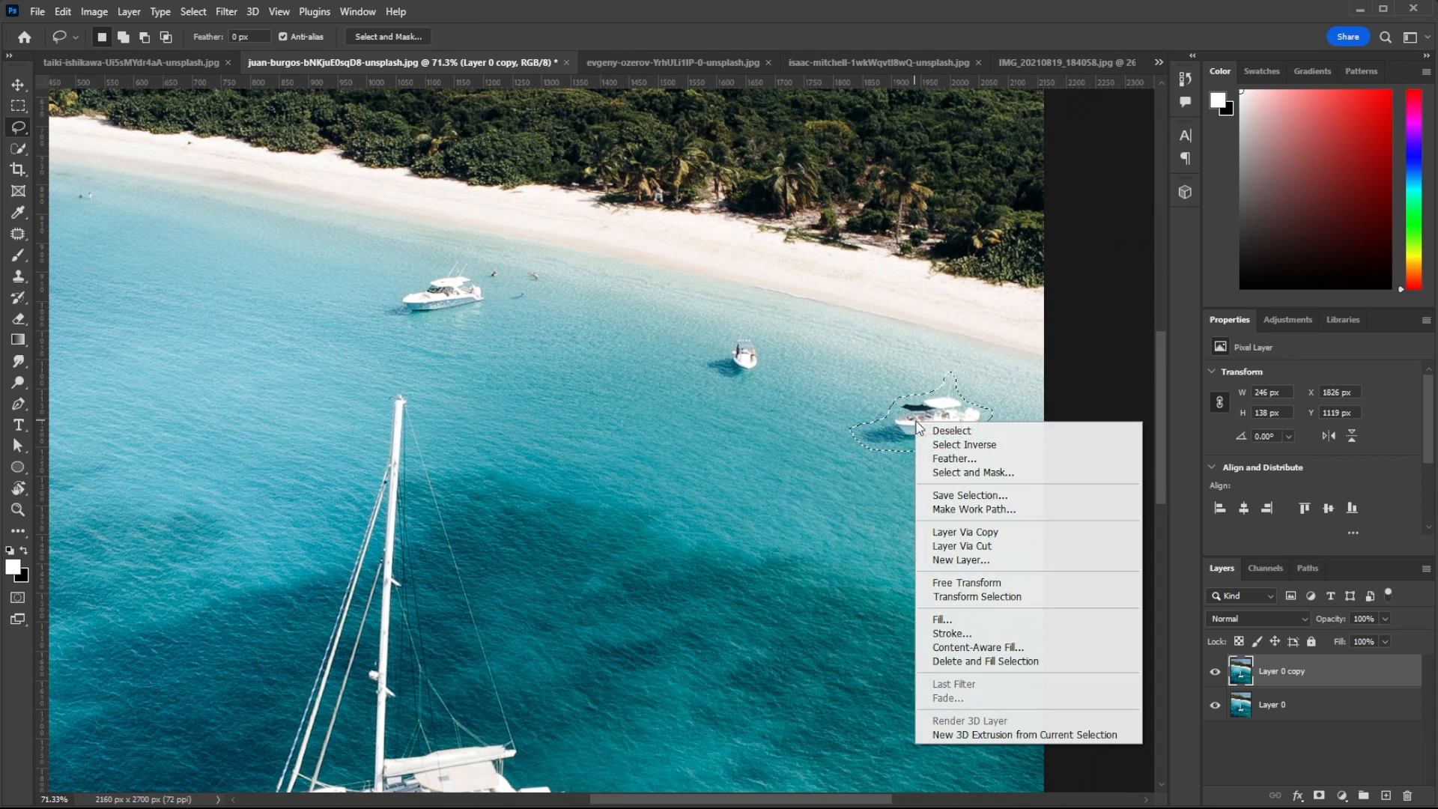
pyautogui.click(987, 662)
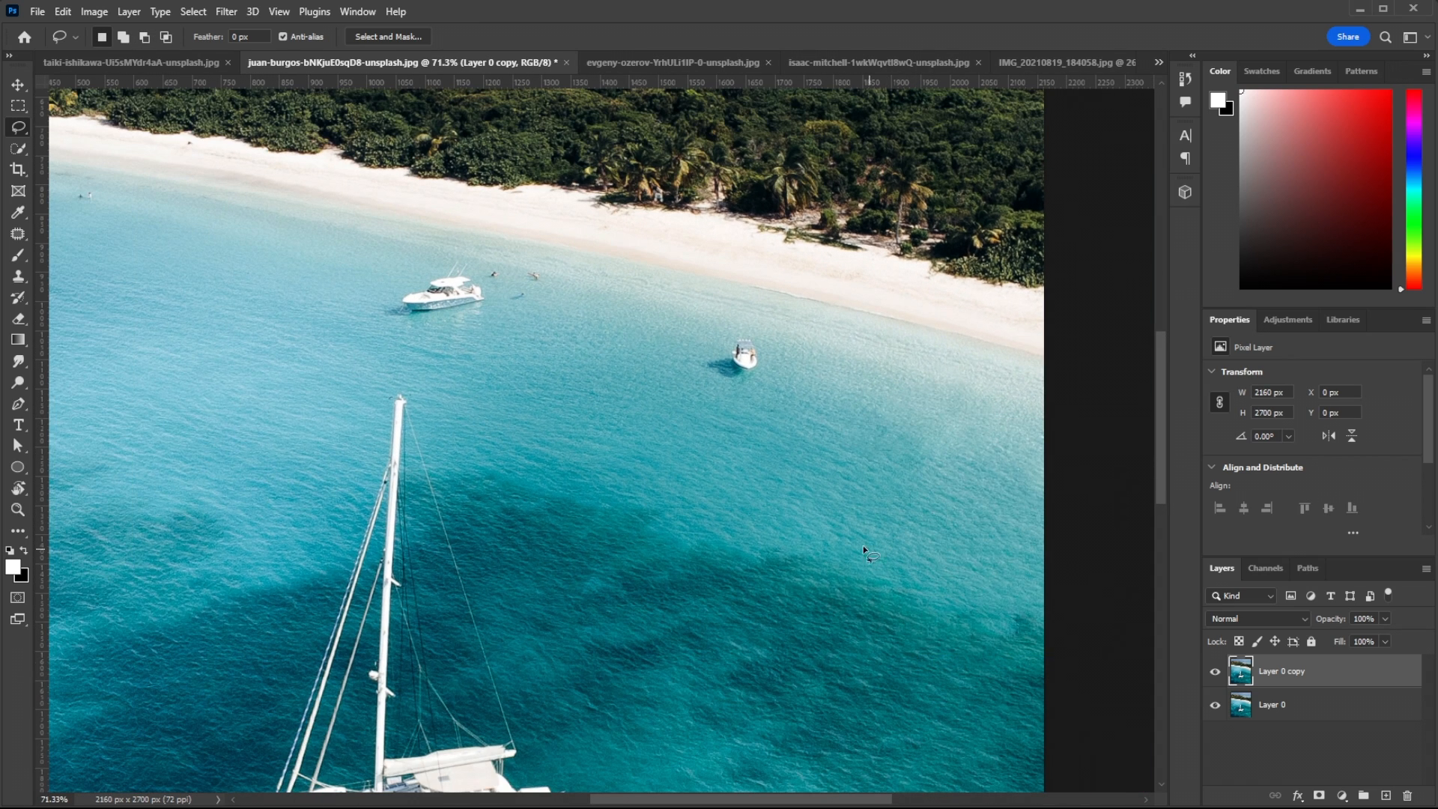
# Step: Quick-select the three swimmers beside the middle motorboat with a size 5 brush, subtracting the excess water between them
pyautogui.hscroll(-5, 659, 389)
pyautogui.scroll(6, 792, 276)
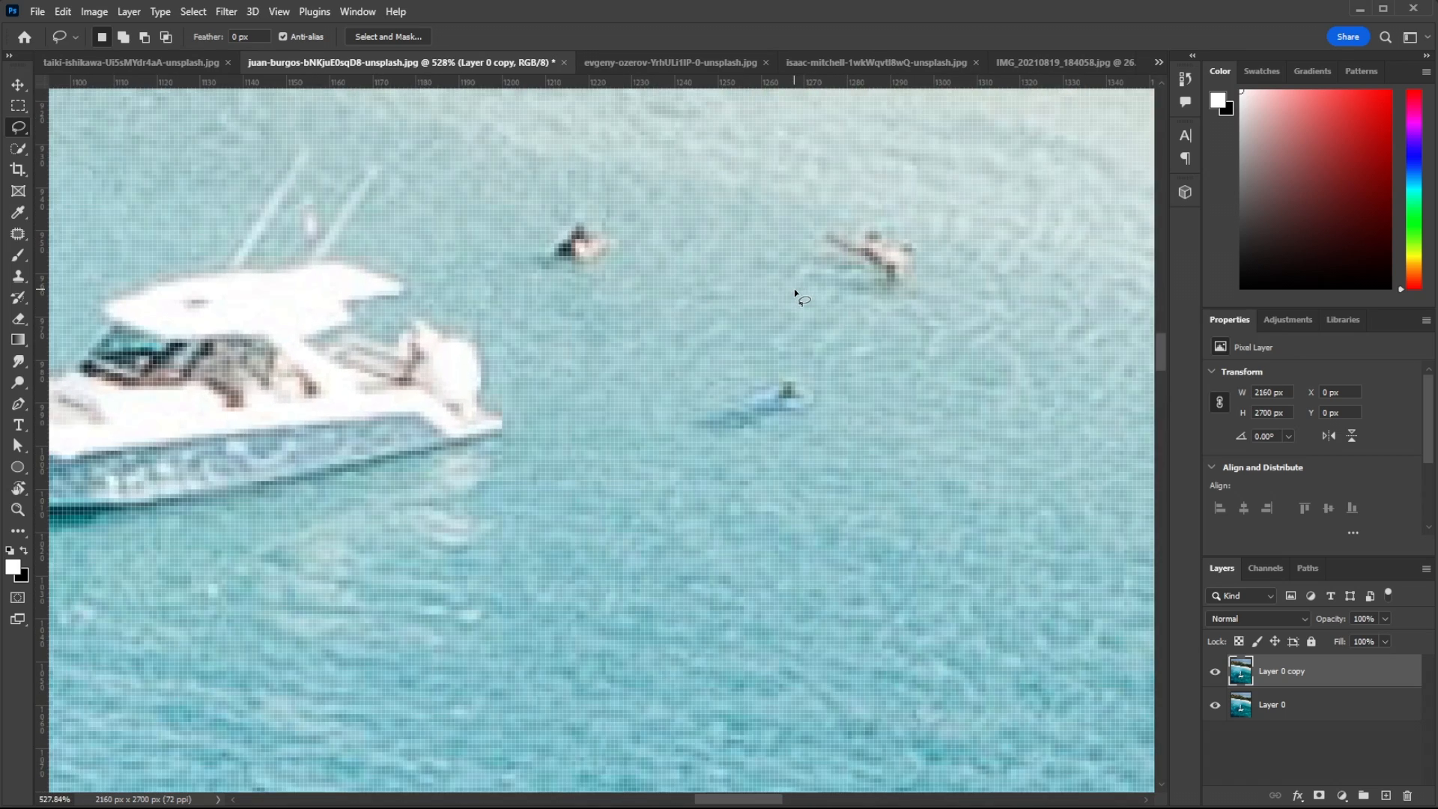
pyautogui.scroll(1, 883, 302)
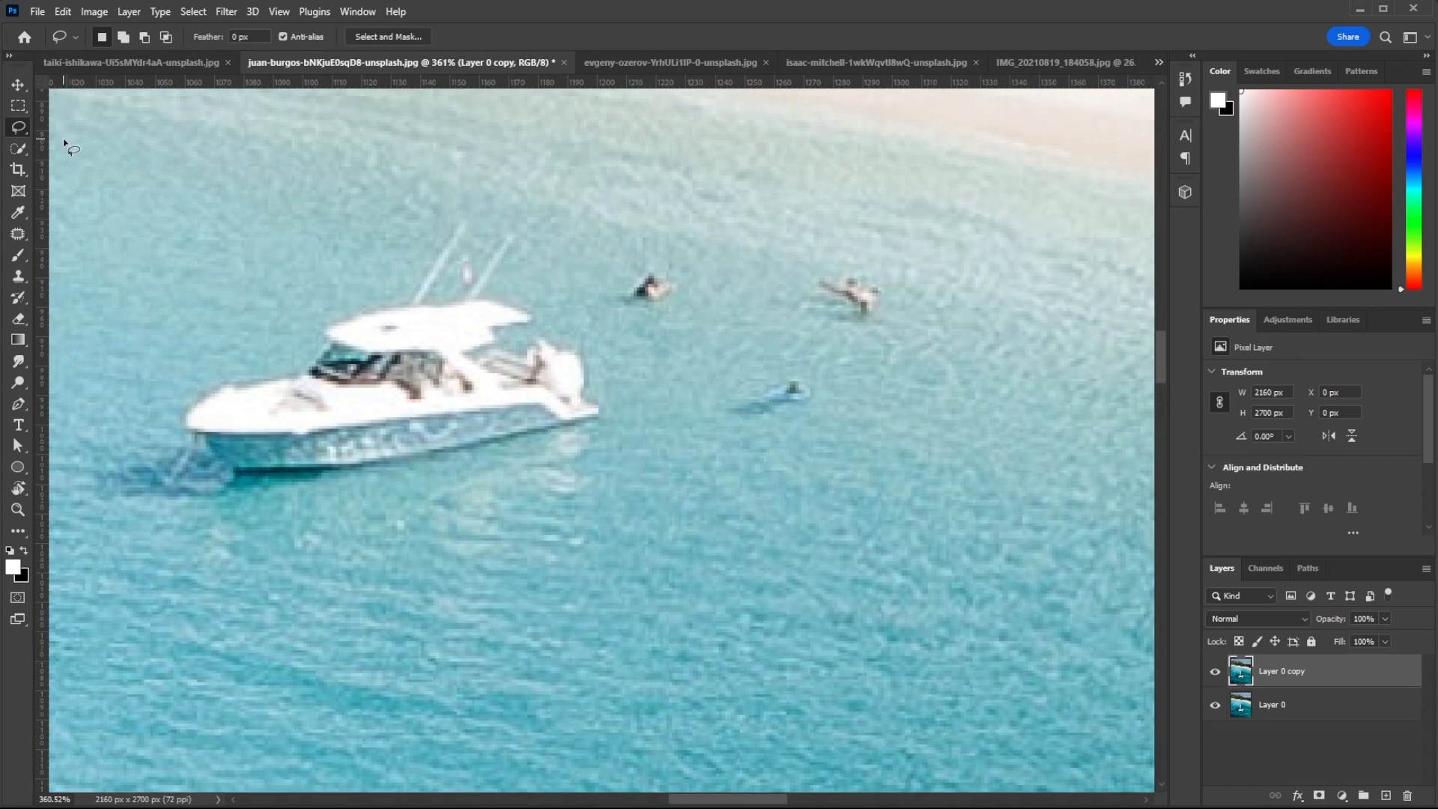
pyautogui.click(25, 149)
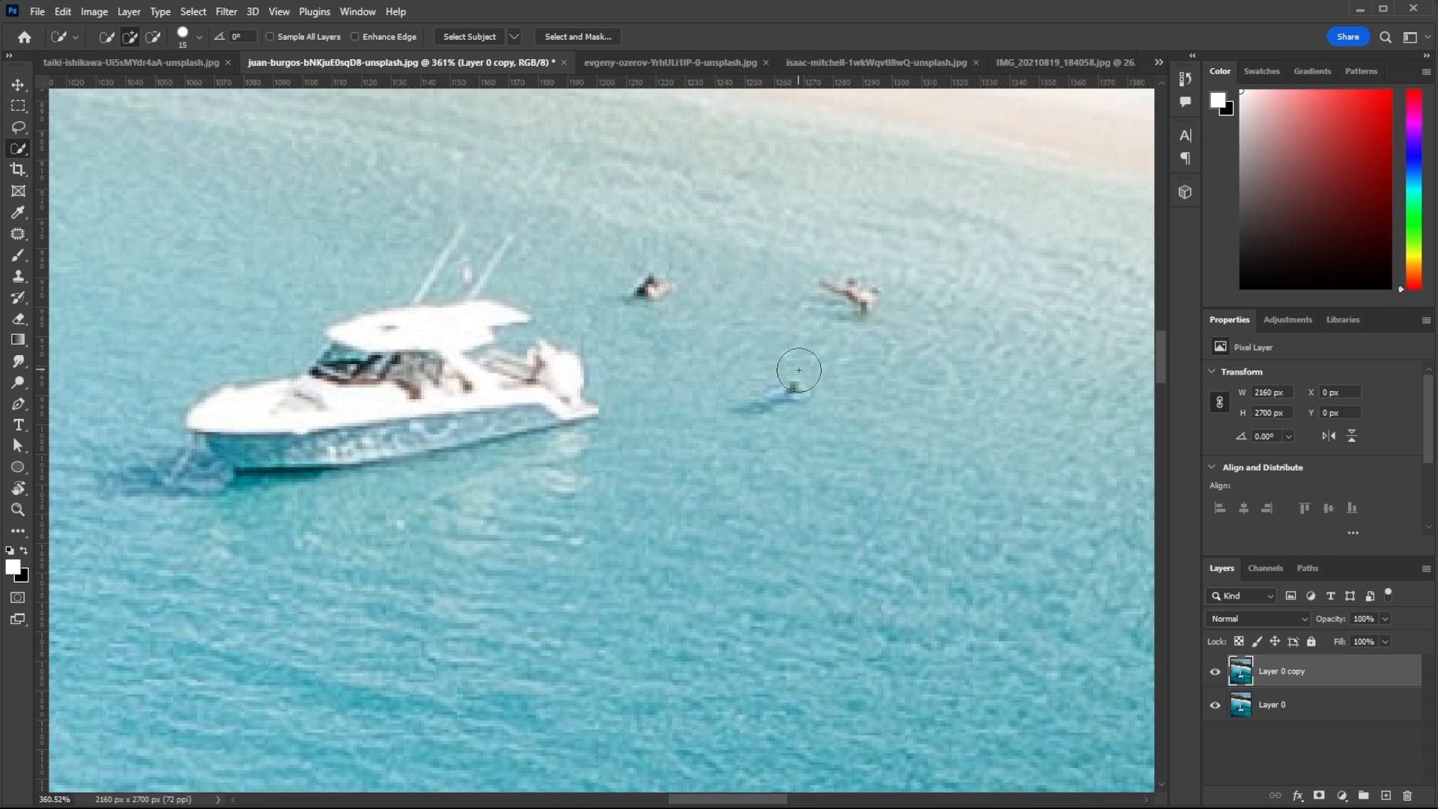
pyautogui.press('[')
pyautogui.press('[')
pyautogui.moveTo(652, 303)
pyautogui.mouseDown()
pyautogui.moveTo(643, 295)
pyautogui.moveTo(666, 288)
pyautogui.moveTo(652, 274)
pyautogui.moveTo(612, 299)
pyautogui.moveTo(664, 301)
pyautogui.mouseUp()
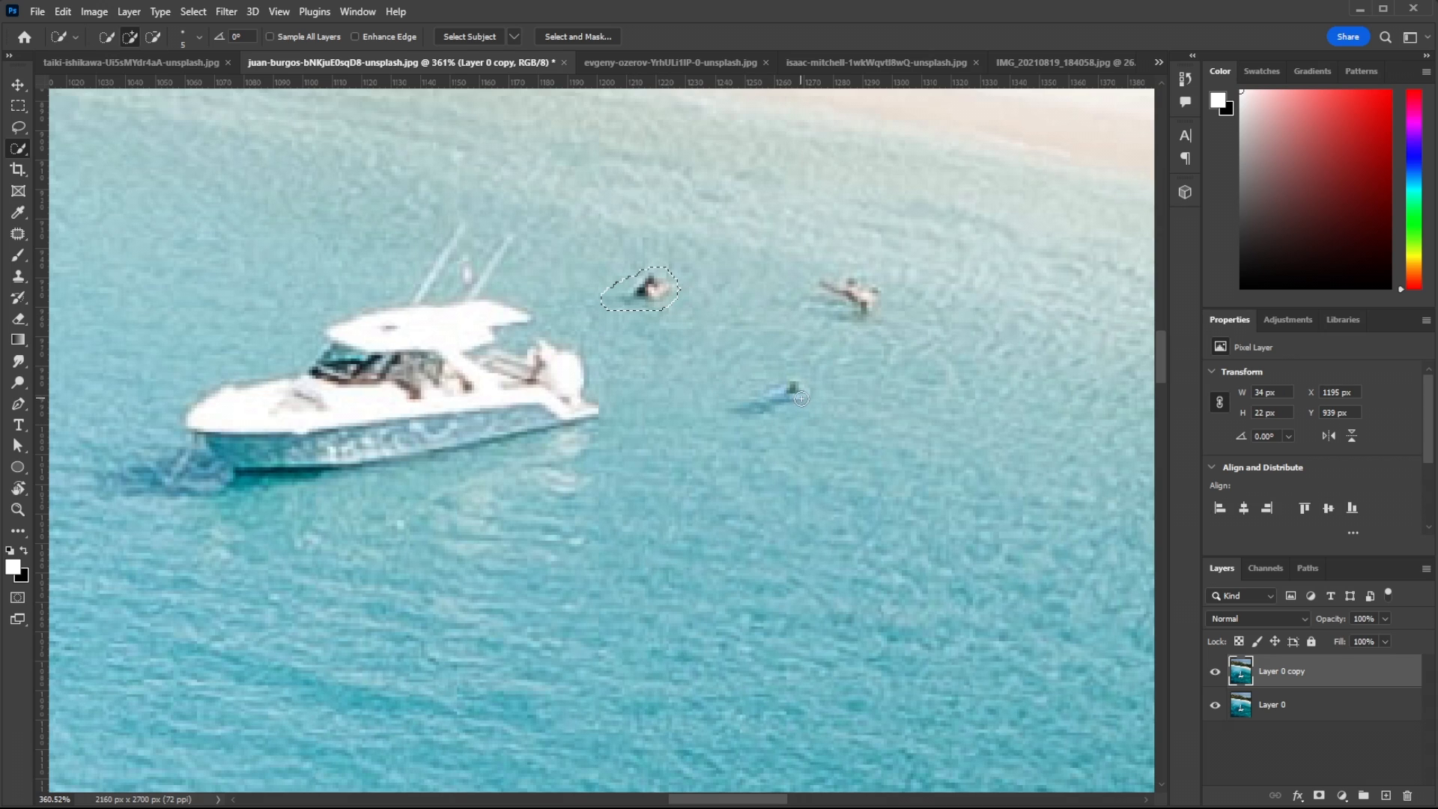
pyautogui.moveTo(786, 392); pyautogui.dragTo(723, 408)
pyautogui.press('alt')
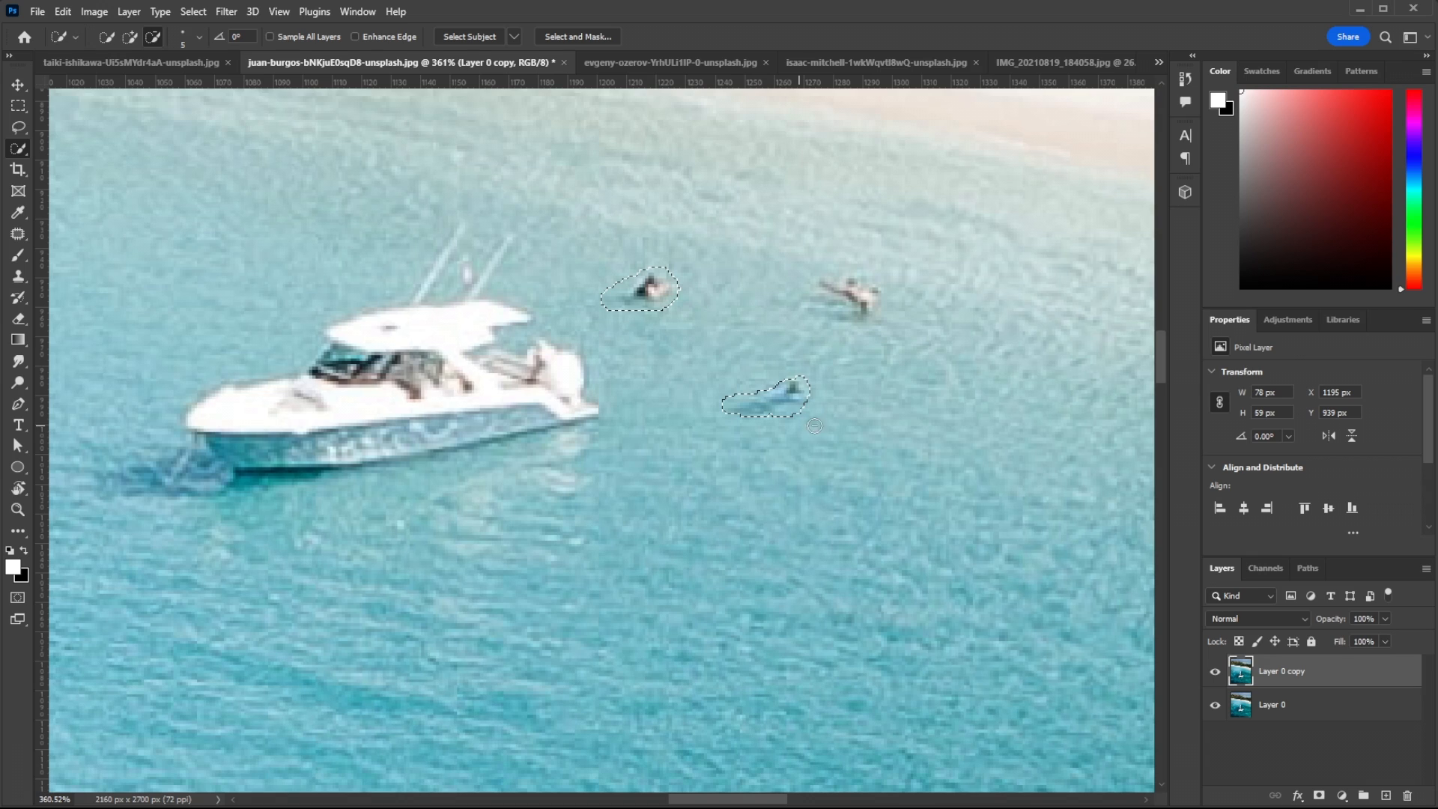
pyautogui.moveTo(871, 320)
pyautogui.mouseDown()
pyautogui.moveTo(847, 279)
pyautogui.moveTo(828, 283)
pyautogui.moveTo(834, 304)
pyautogui.mouseUp()
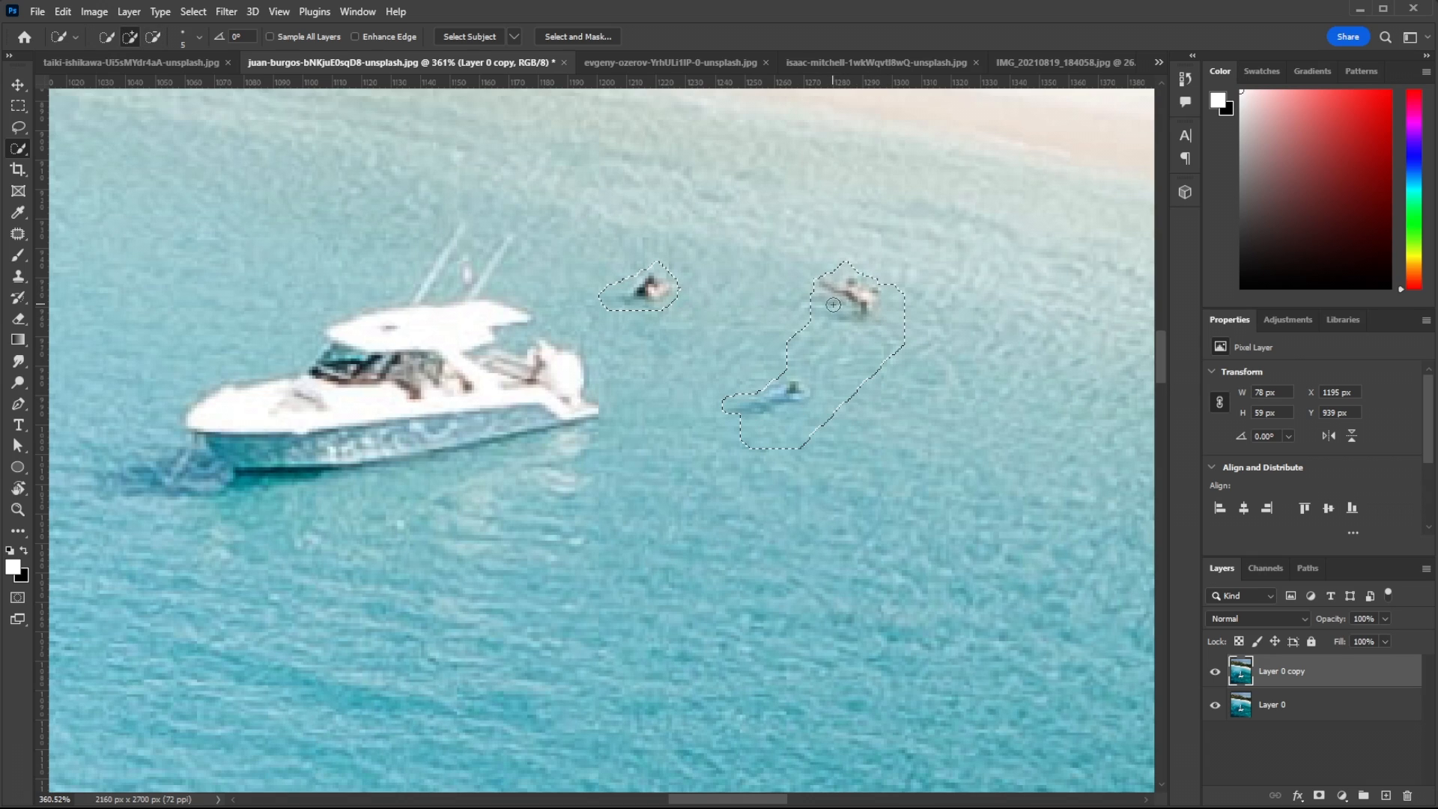
pyautogui.press('alt')
pyautogui.moveTo(779, 357)
pyautogui.mouseDown()
pyautogui.moveTo(878, 384)
pyautogui.moveTo(773, 360)
pyautogui.moveTo(884, 348)
pyautogui.moveTo(918, 363)
pyautogui.moveTo(870, 431)
pyautogui.mouseUp()
# Step: Remove the three selected swimmers with Delete and Fill Selection
pyautogui.scroll(-6, 870, 431)
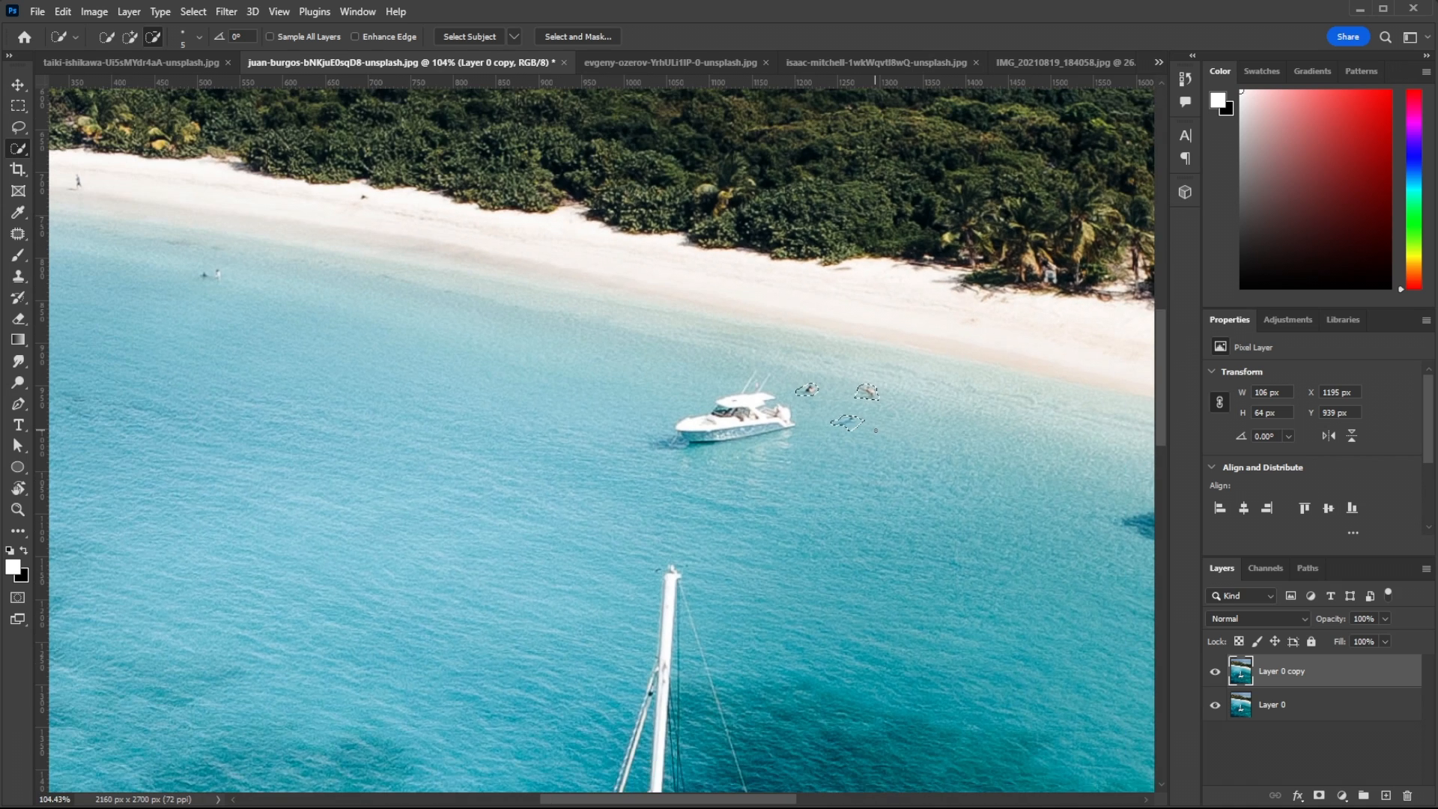
pyautogui.rightClick(858, 426)
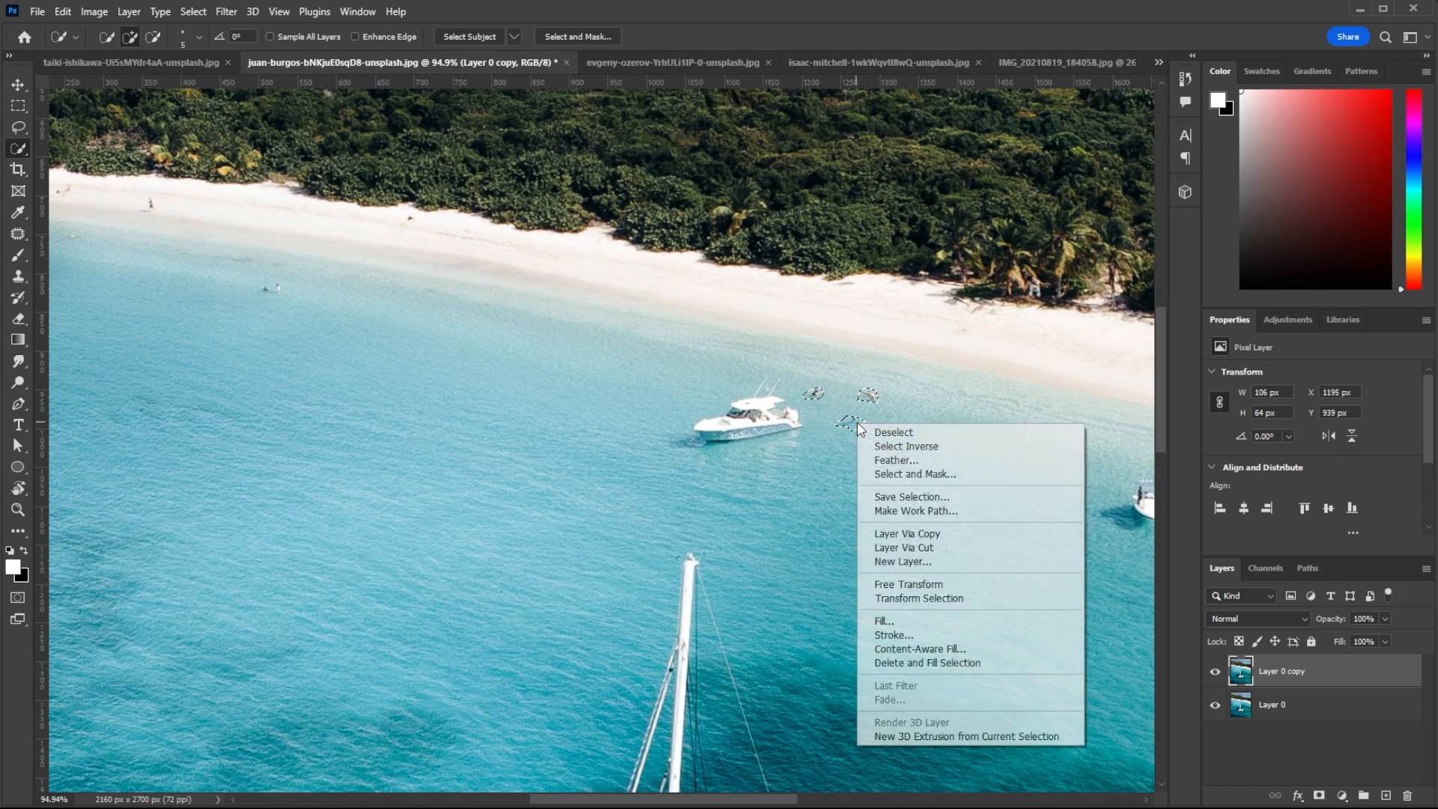
pyautogui.click(964, 664)
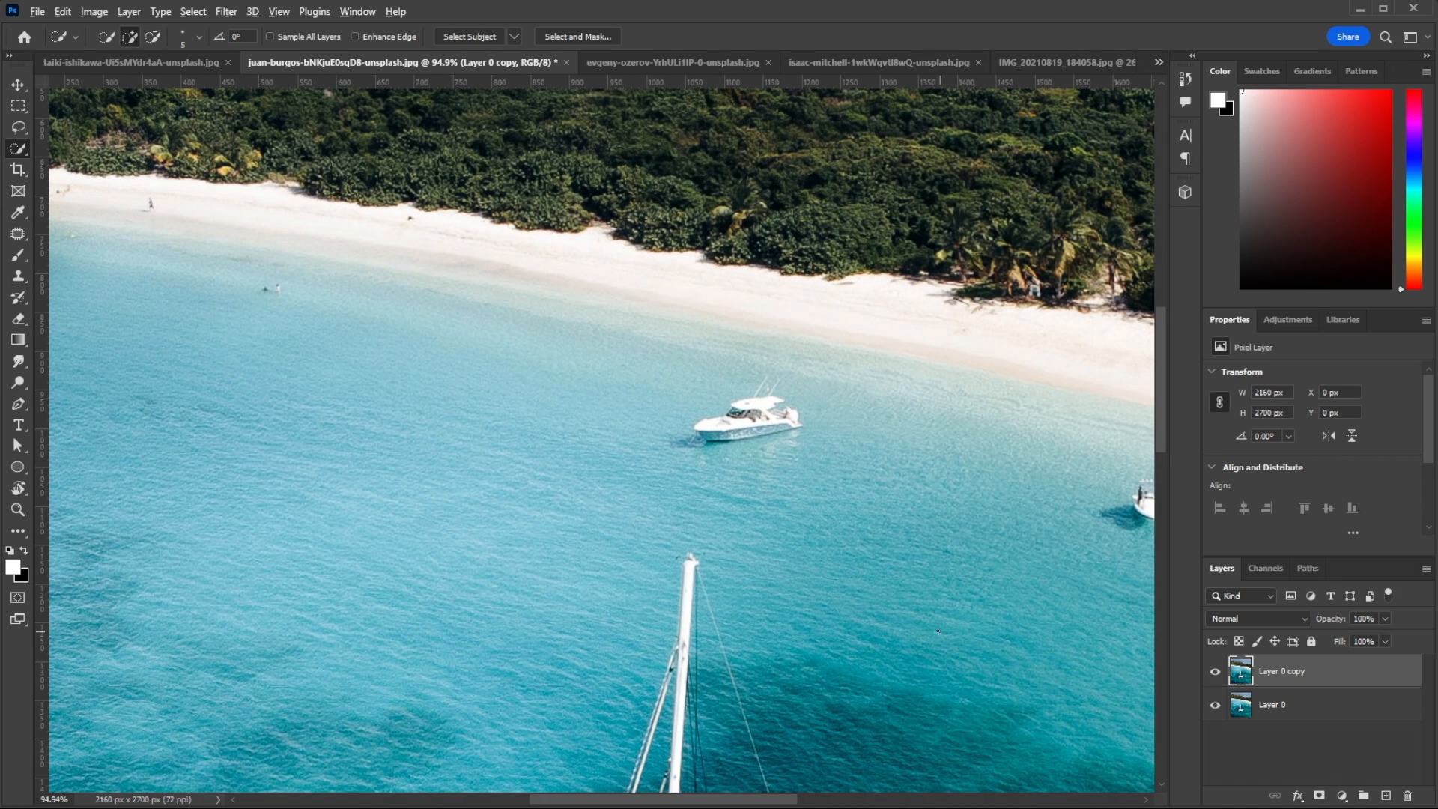
# Step: Quick-select the catamaran's hull, deck and the reflection below it with a size 10 brush
pyautogui.scroll(-3, 938, 631)
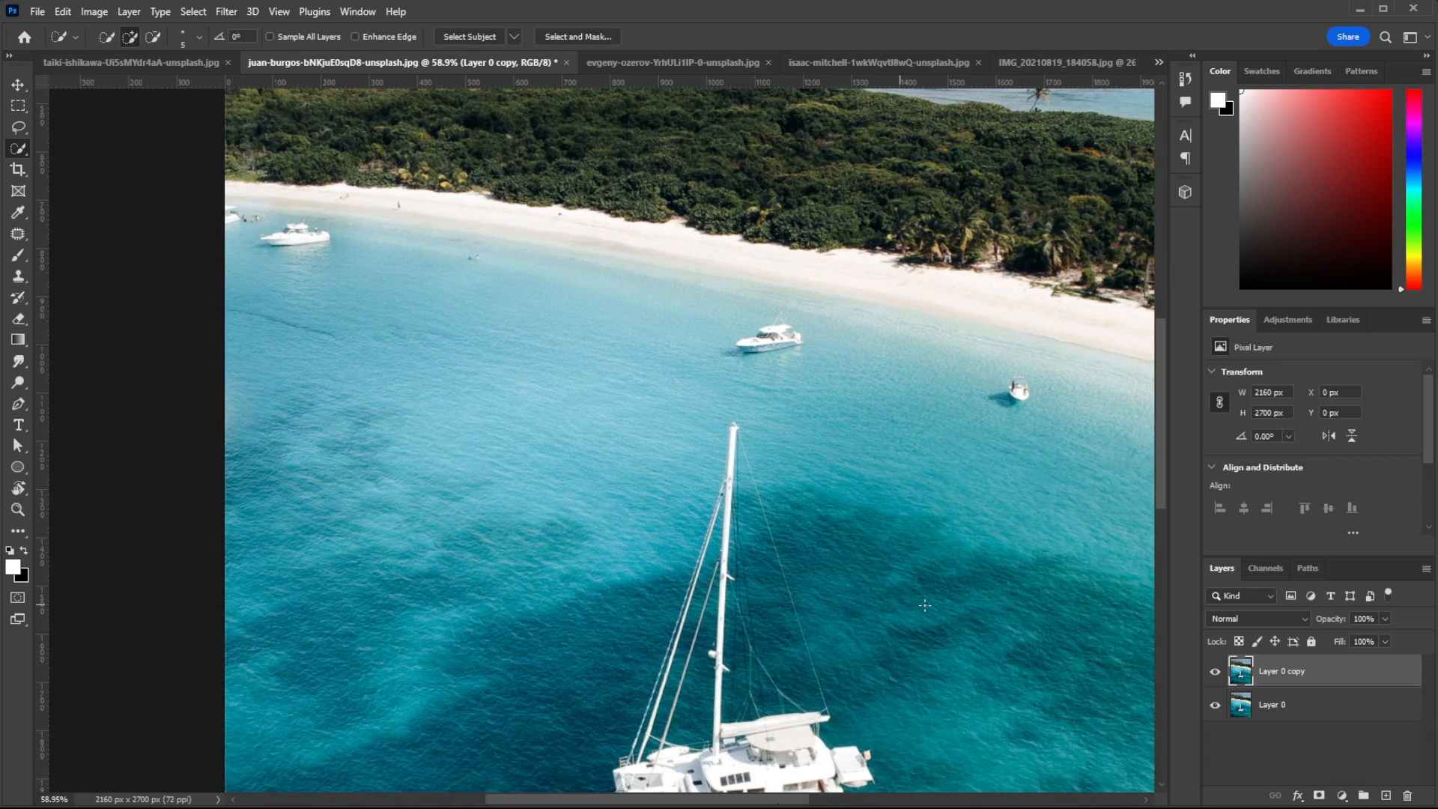
pyautogui.scroll(-3, 924, 605)
pyautogui.hscroll(2, 924, 605)
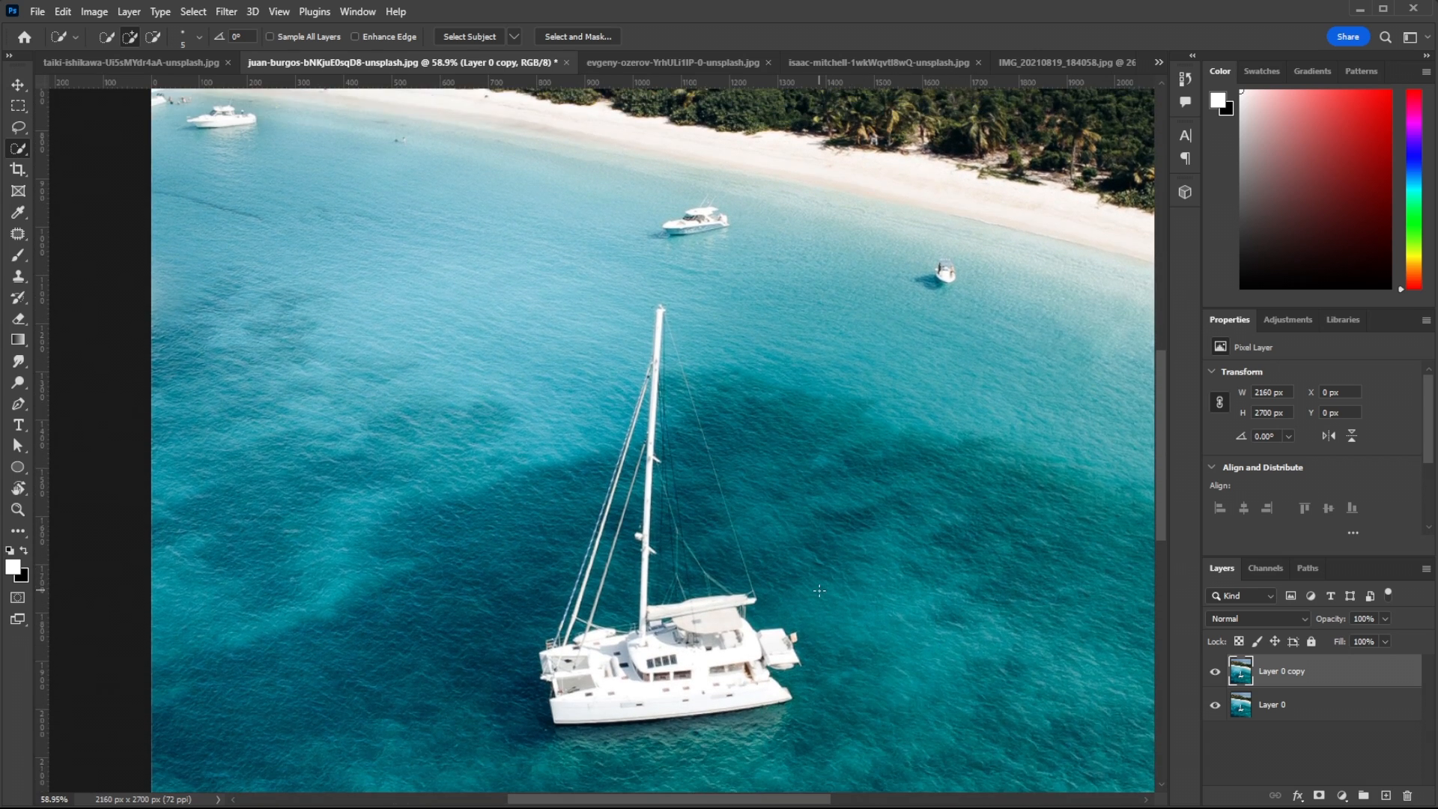
pyautogui.scroll(-2, 819, 591)
pyautogui.scroll(2, 656, 562)
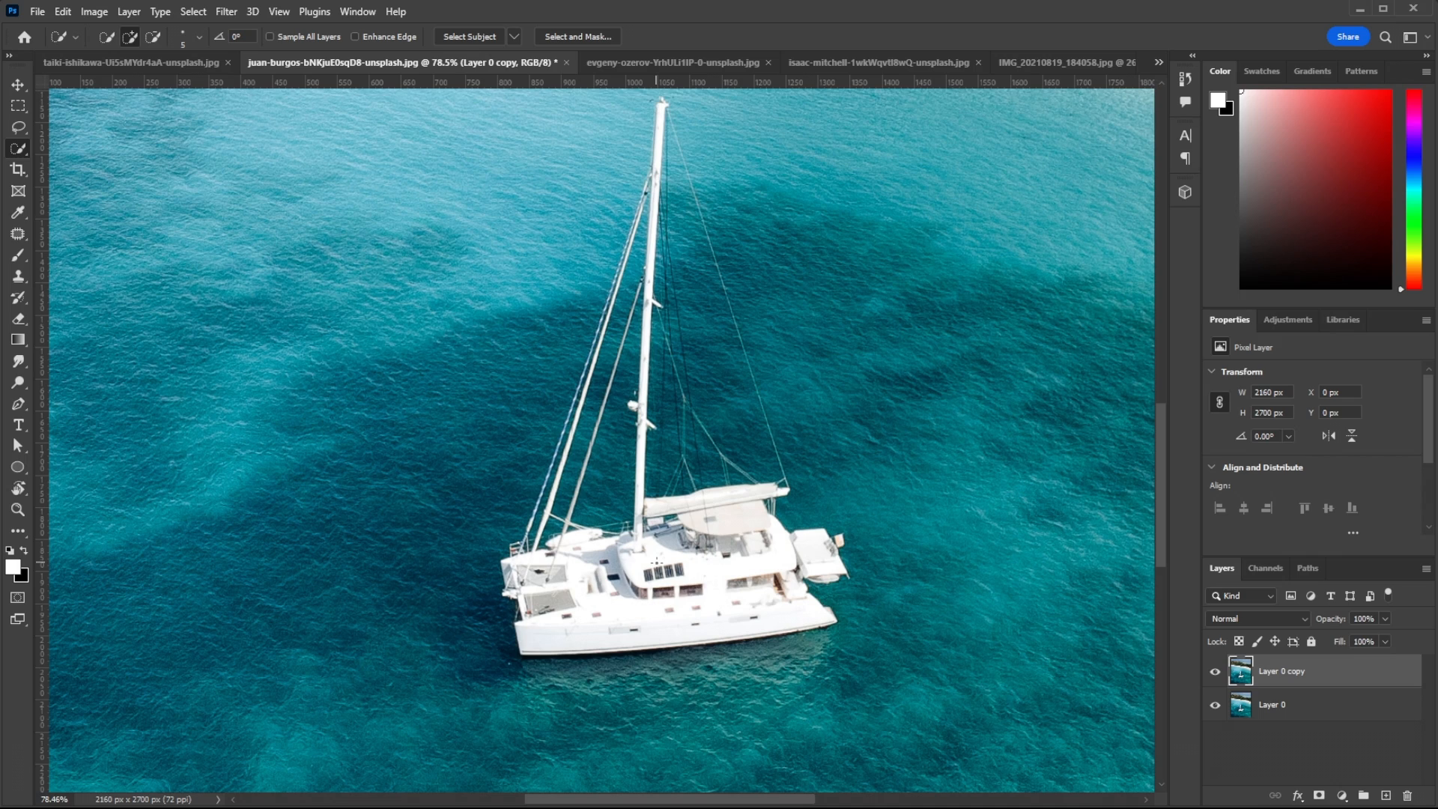
pyautogui.press(']')
pyautogui.moveTo(657, 563)
pyautogui.mouseDown()
pyautogui.moveTo(631, 599)
pyautogui.moveTo(725, 600)
pyautogui.moveTo(652, 638)
pyautogui.moveTo(746, 642)
pyautogui.mouseUp()
pyautogui.moveTo(827, 612); pyautogui.dragTo(795, 645)
pyautogui.moveTo(700, 669); pyautogui.dragTo(518, 664)
pyautogui.moveTo(518, 549); pyautogui.dragTo(547, 538)
pyautogui.moveTo(658, 524); pyautogui.dragTo(574, 528)
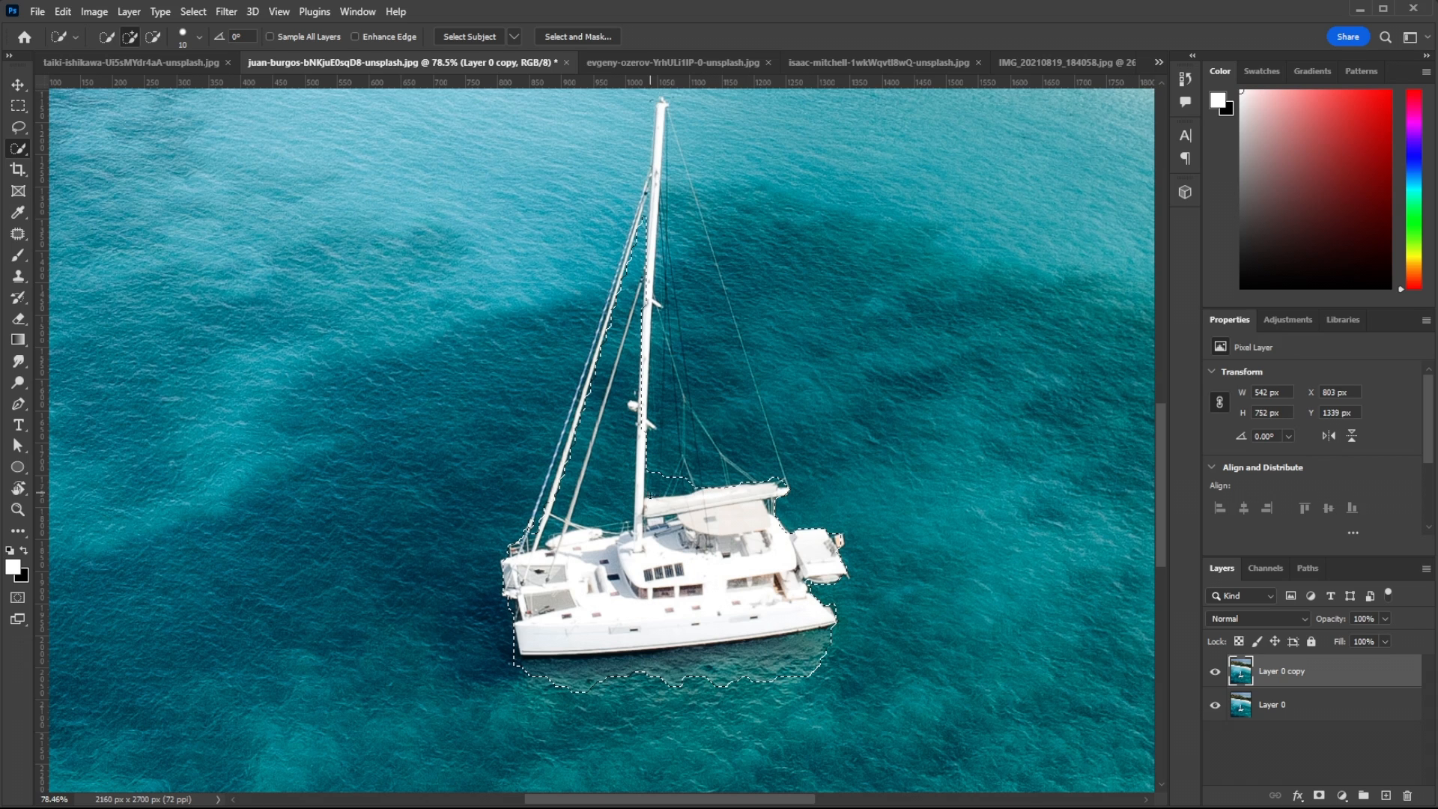
# Step: Extend the selection over the catamaran's mast and the rigging on both sides, up to the masthead
pyautogui.scroll(3, 599, 440)
pyautogui.scroll(1, 659, 596)
pyautogui.click(666, 524)
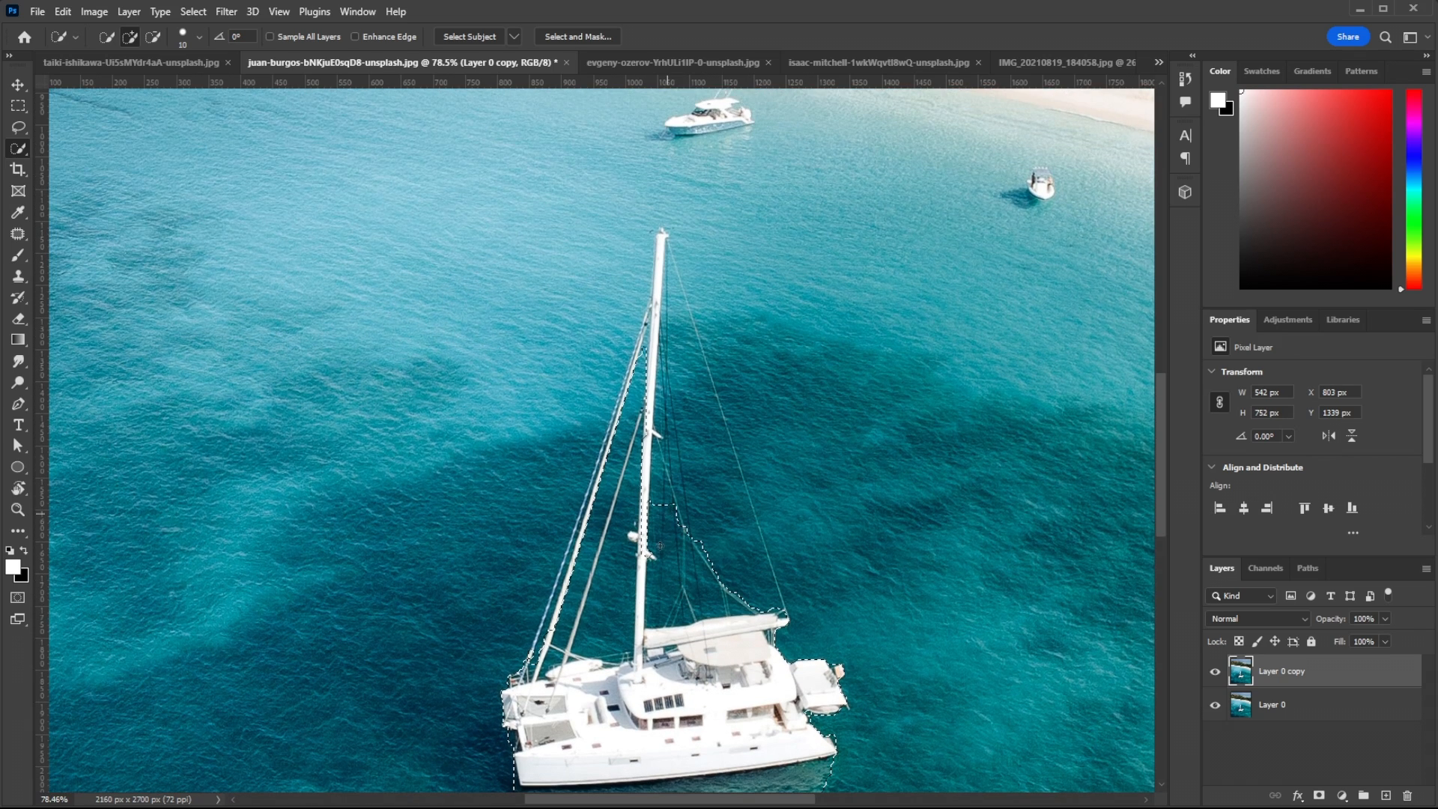
pyautogui.click(648, 553)
pyautogui.moveTo(657, 461)
pyautogui.mouseDown()
pyautogui.moveTo(719, 573)
pyautogui.moveTo(777, 598)
pyautogui.mouseUp()
pyautogui.click(762, 552)
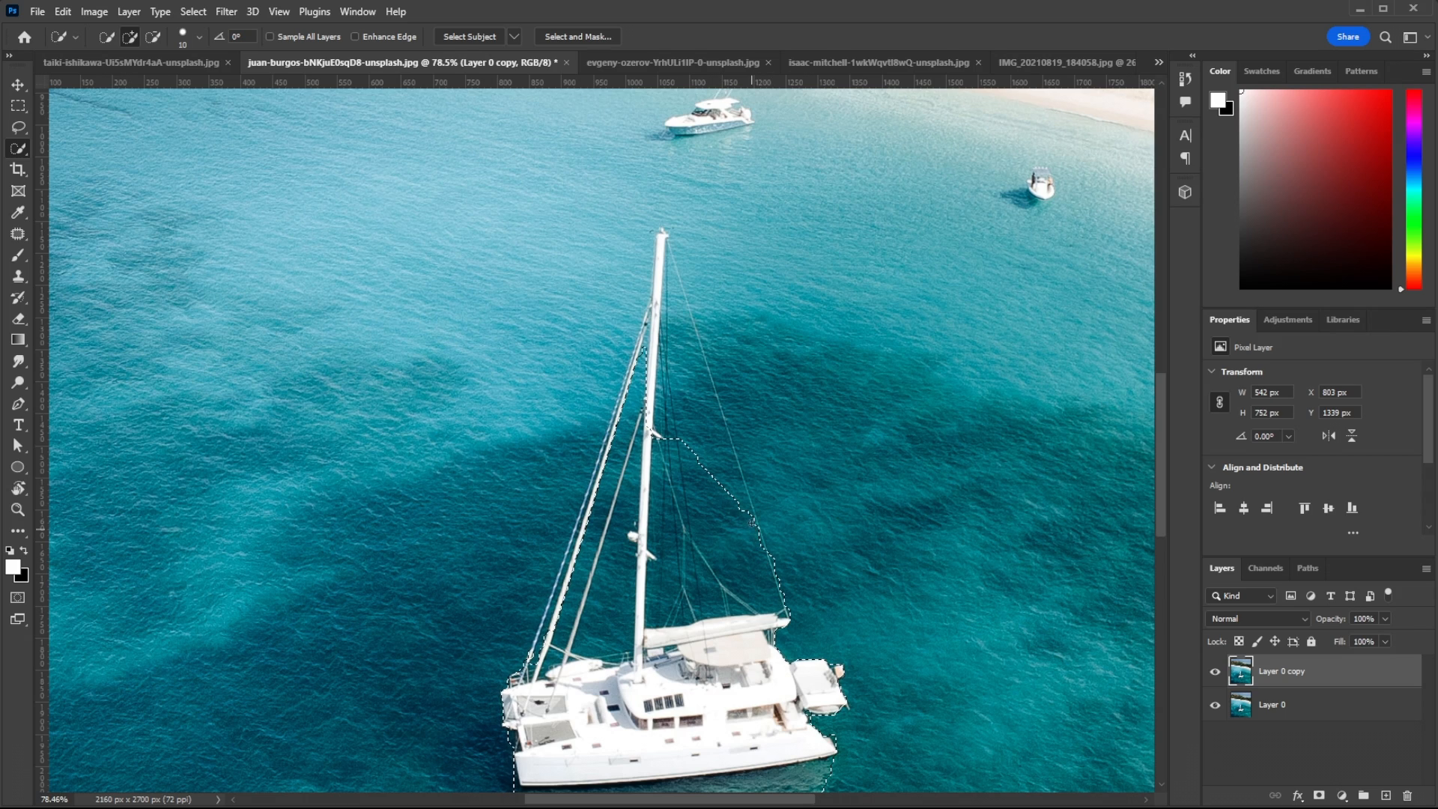
pyautogui.moveTo(747, 504); pyautogui.dragTo(707, 387)
pyautogui.moveTo(687, 341)
pyautogui.mouseDown()
pyautogui.moveTo(660, 230)
pyautogui.moveTo(631, 385)
pyautogui.moveTo(518, 679)
pyautogui.mouseUp()
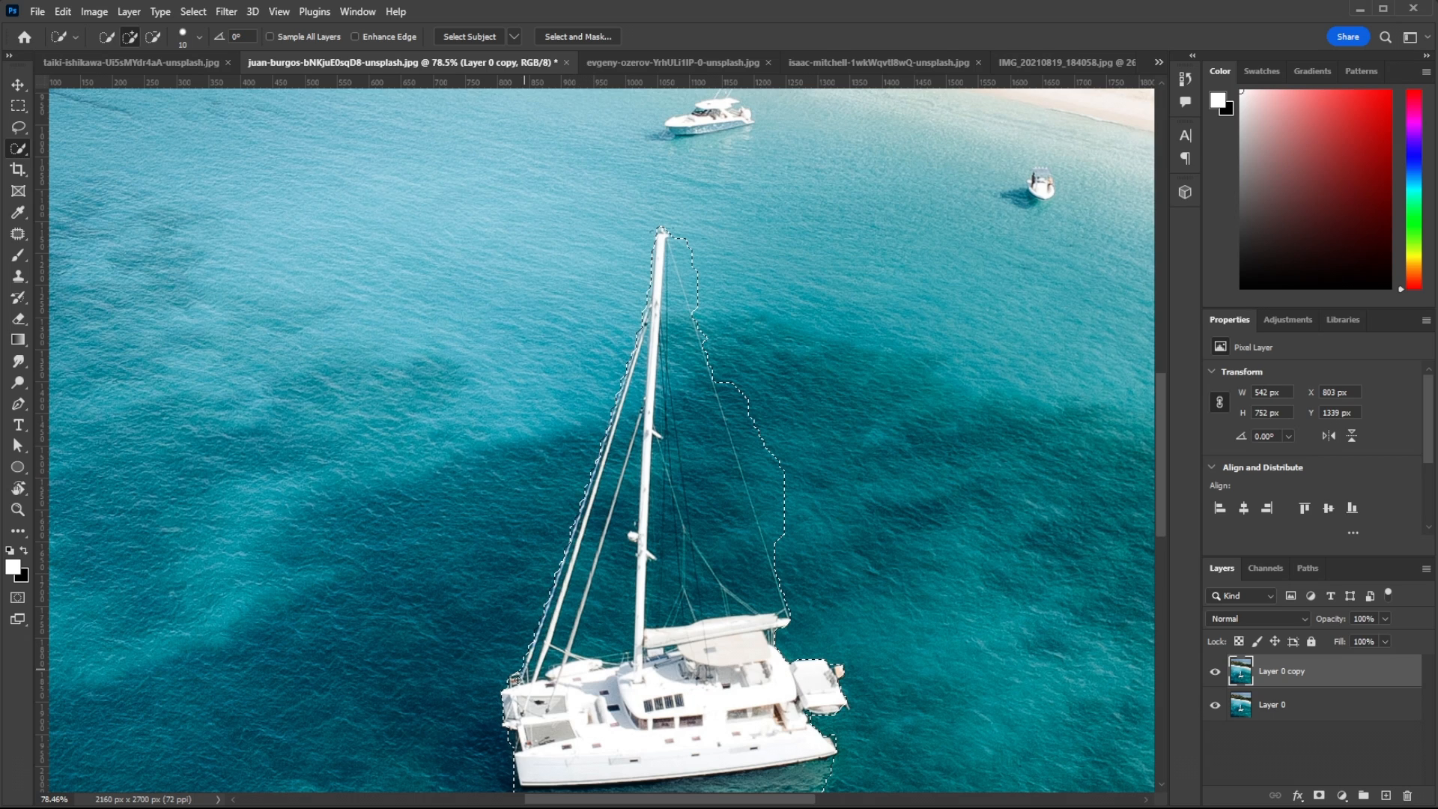
# Step: Subtract the excess water outside the catamaran's right rigging line from the selection
pyautogui.scroll(-1, 725, 549)
pyautogui.scroll(2, 728, 535)
pyautogui.moveTo(764, 402)
pyautogui.mouseDown()
pyautogui.moveTo(771, 525)
pyautogui.moveTo(795, 569)
pyautogui.moveTo(725, 359)
pyautogui.mouseUp()
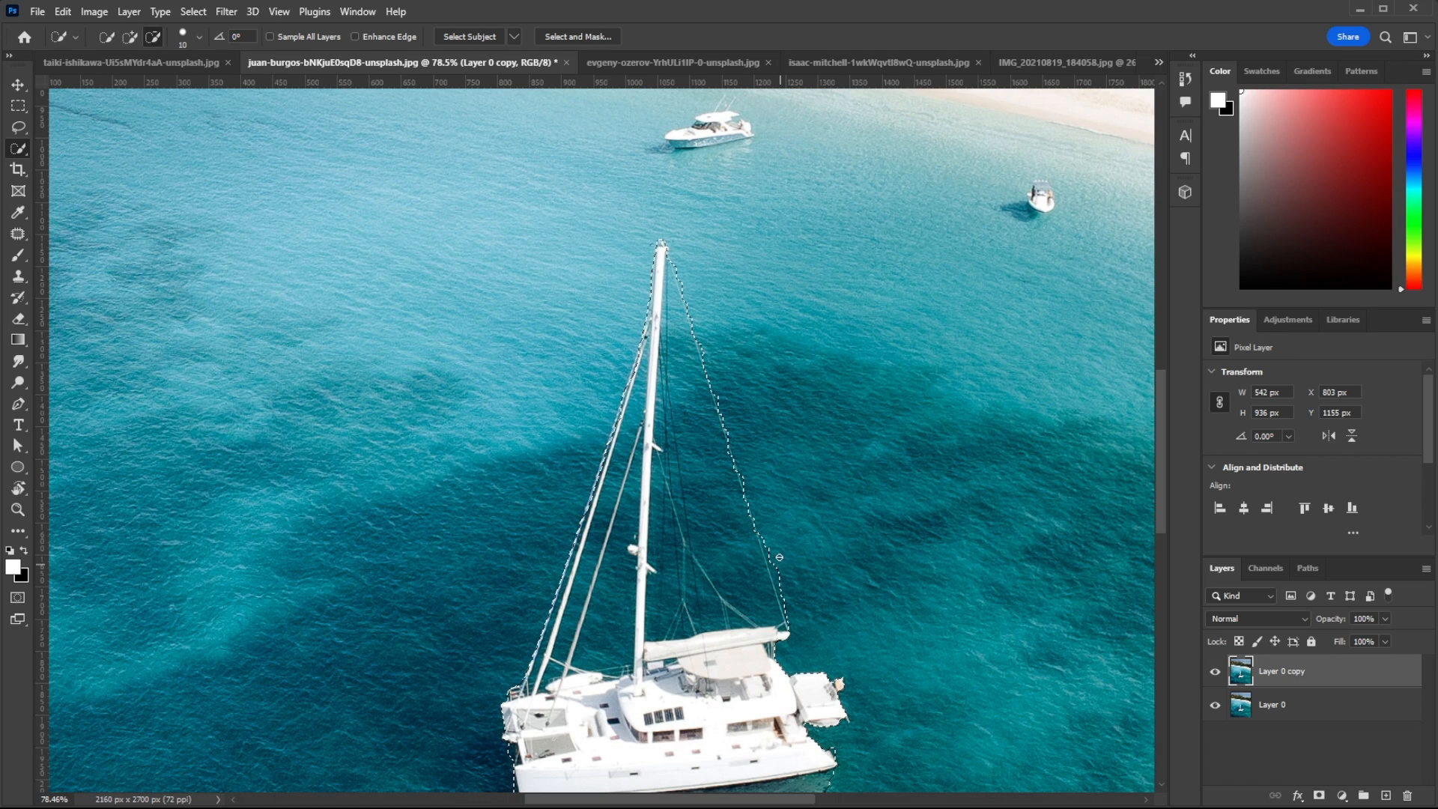
pyautogui.press('alt')
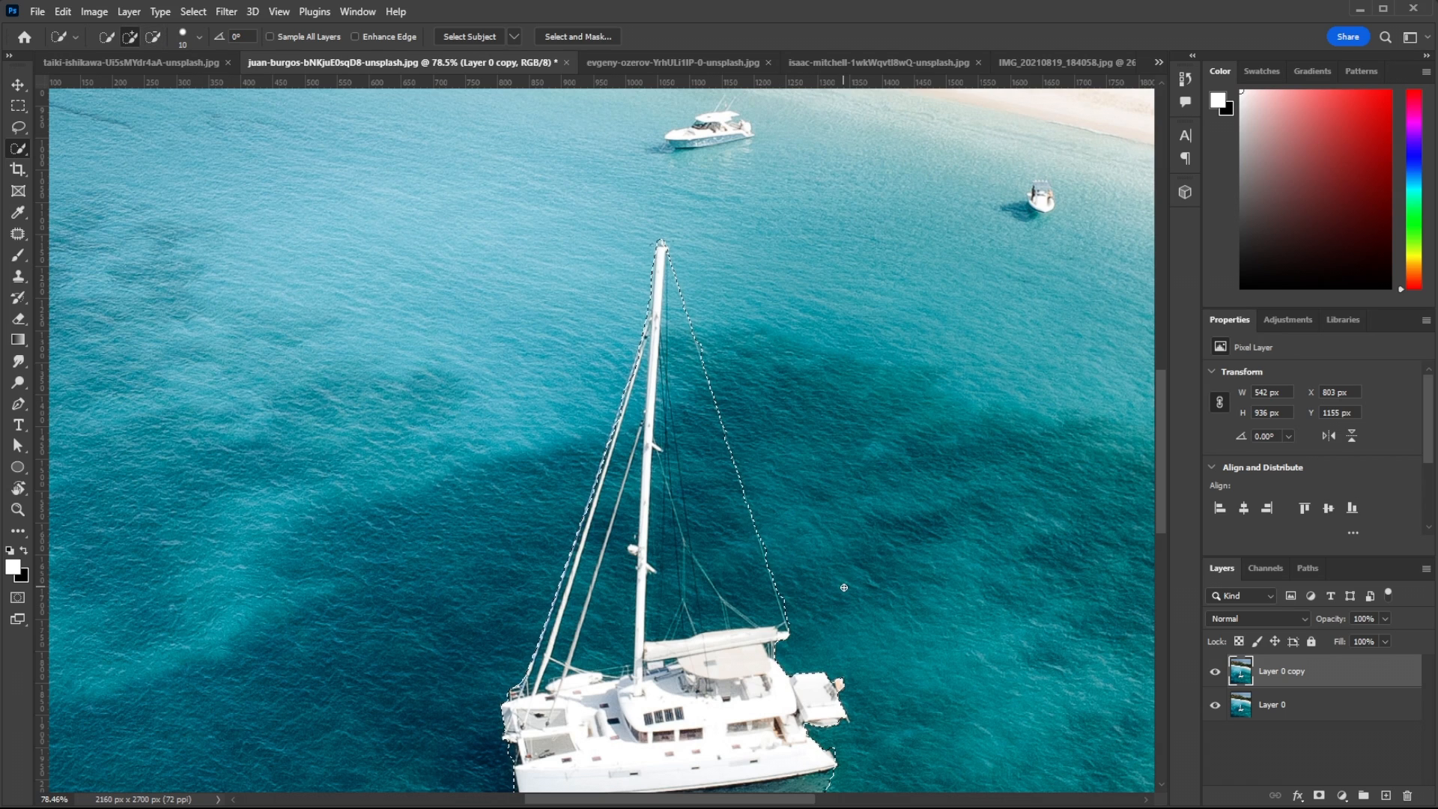
pyautogui.scroll(-3, 840, 590)
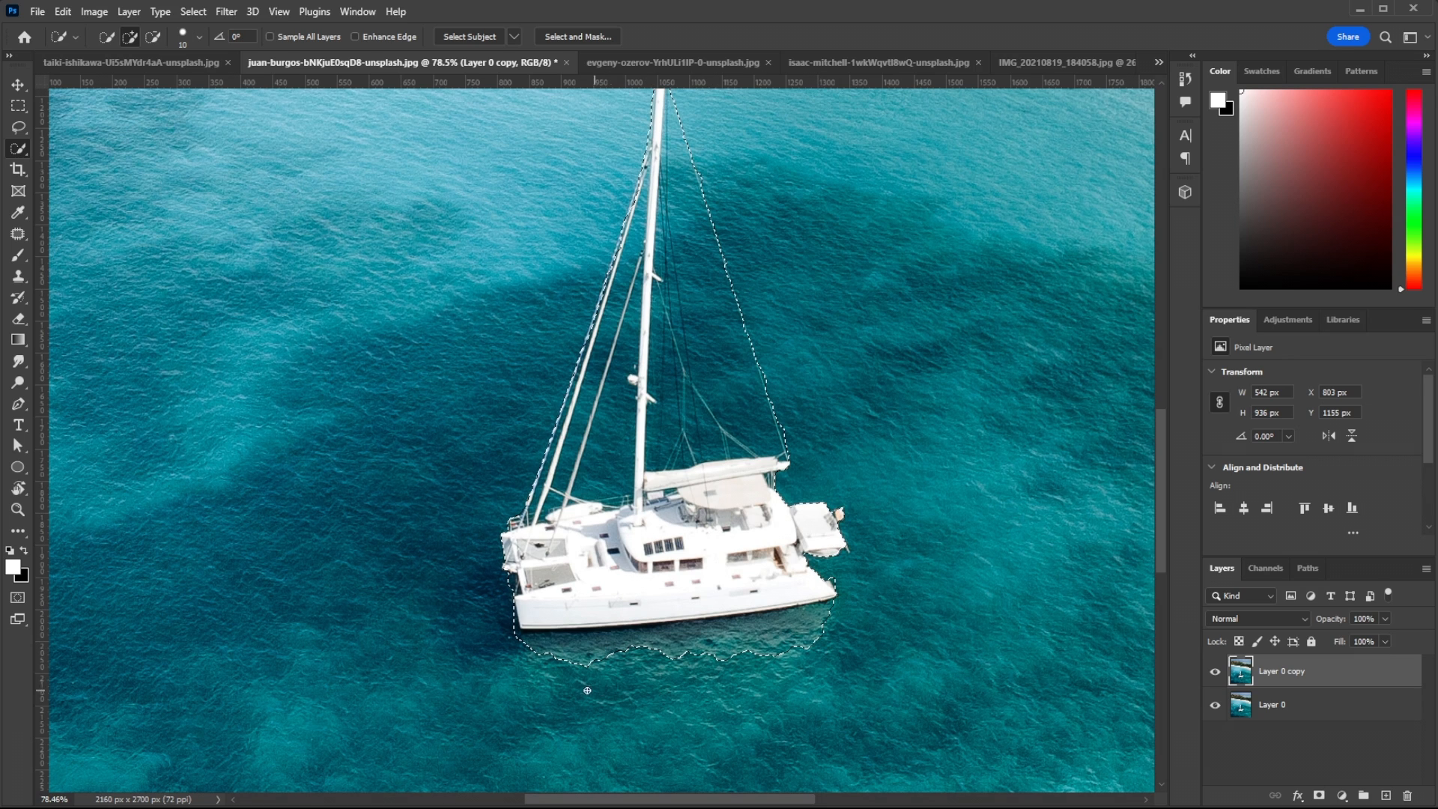
pyautogui.press('alt')
# Step: Remove the selected catamaran with Delete and Fill Selection
pyautogui.scroll(-3, 660, 625)
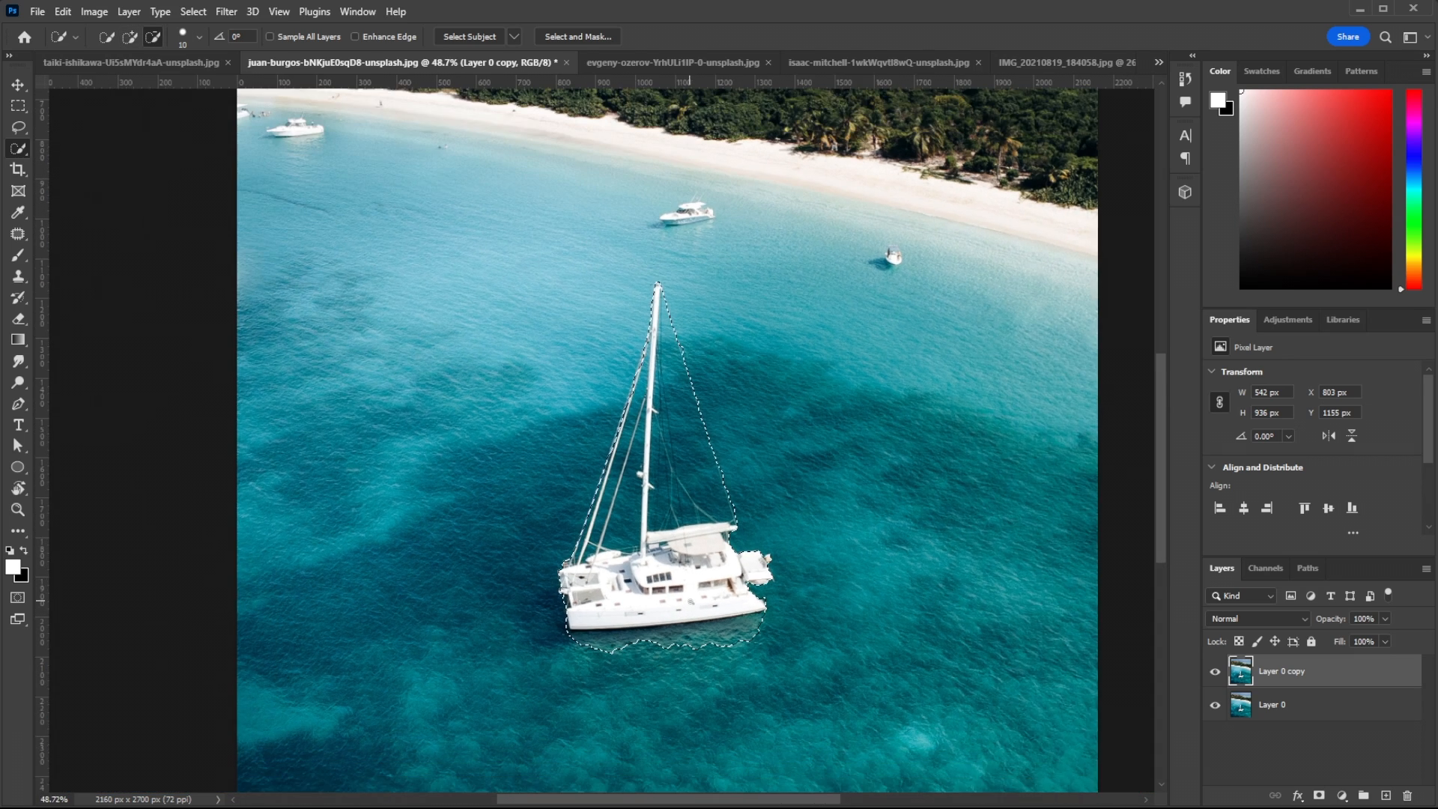
pyautogui.scroll(-1, 691, 594)
pyautogui.rightClick(697, 588)
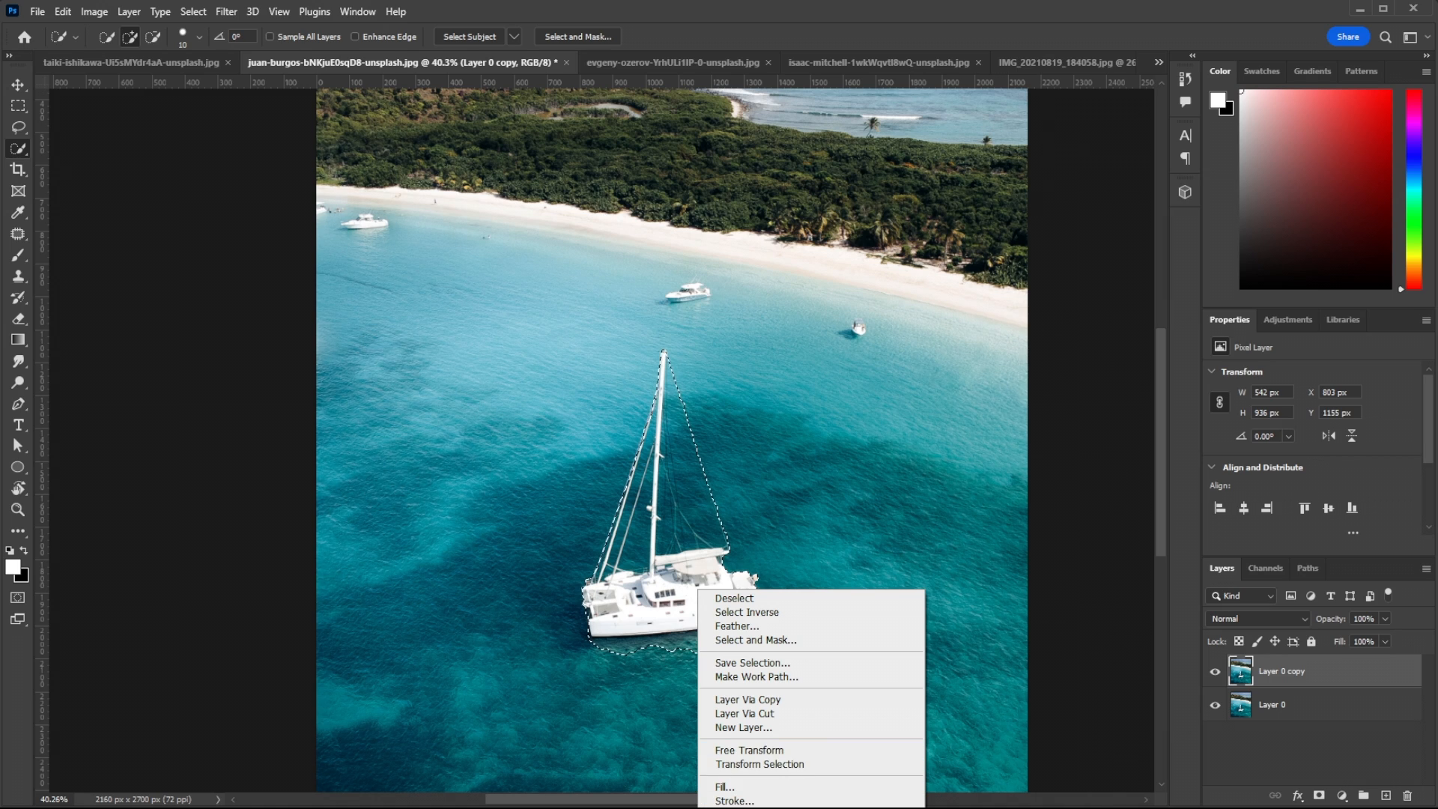
pyautogui.click(799, 800)
pyautogui.press('Delete')
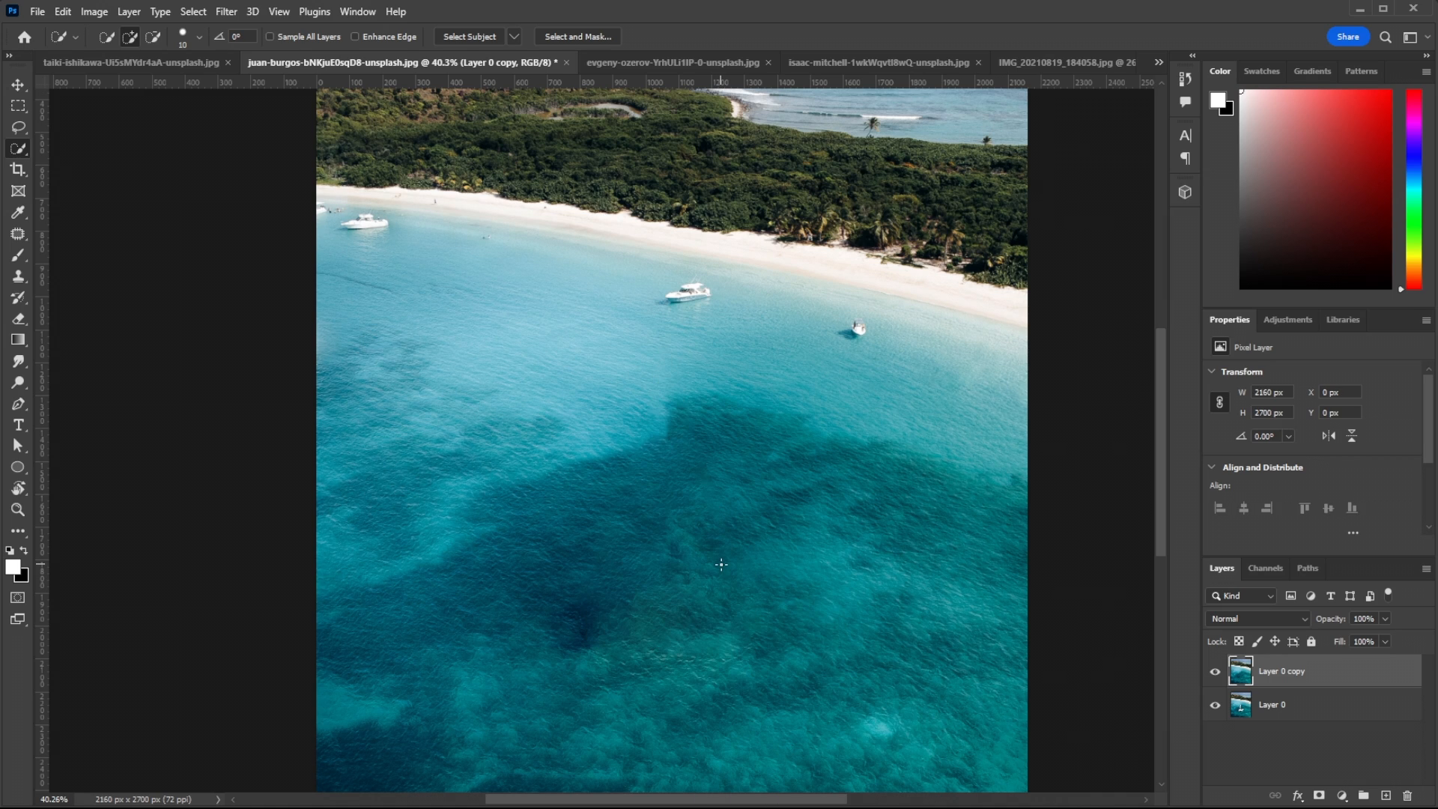
# Step: View the whole beach photo and toggle Layer 0 copy's visibility to compare the retouched version with the original
pyautogui.scroll(-3, 736, 574)
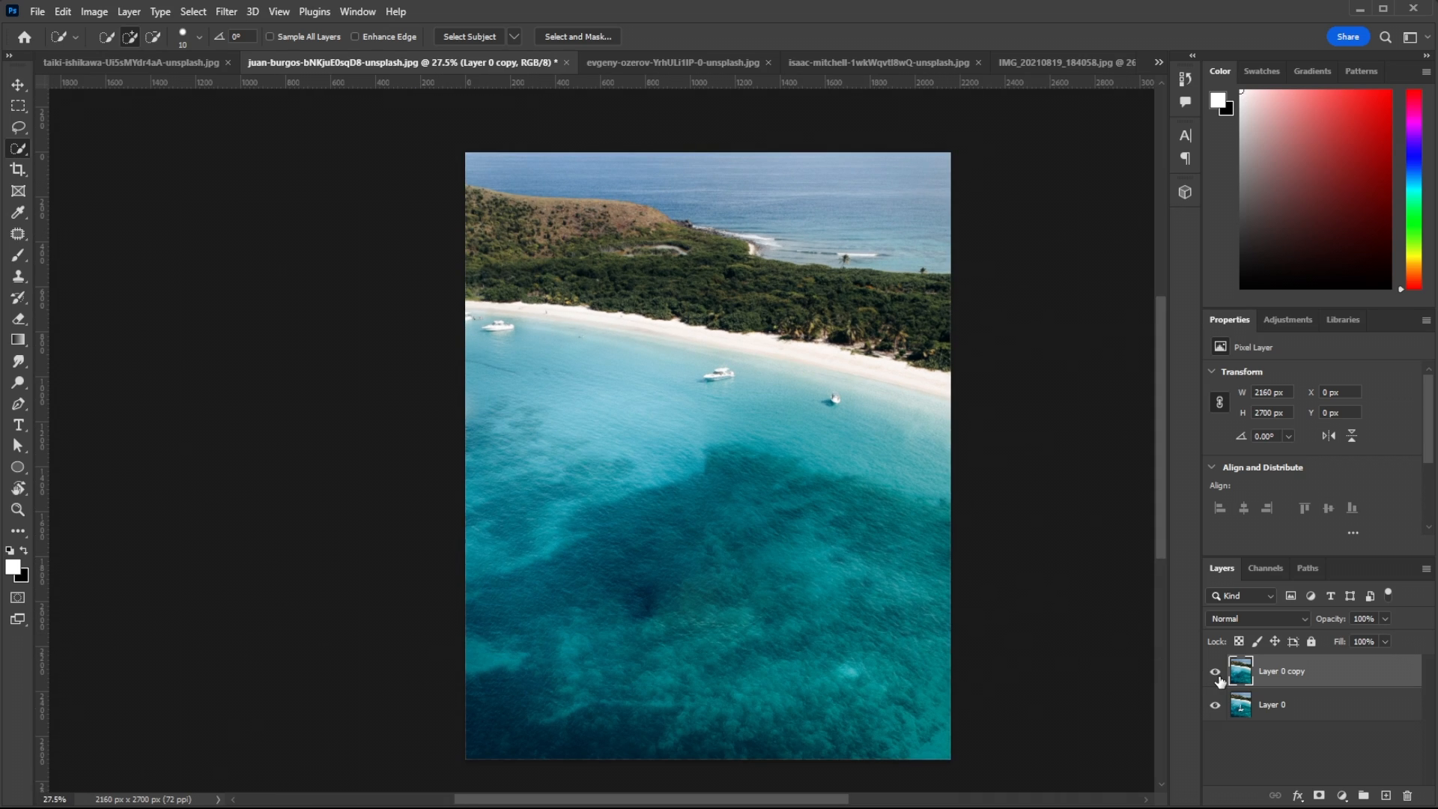
pyautogui.click(1214, 672)
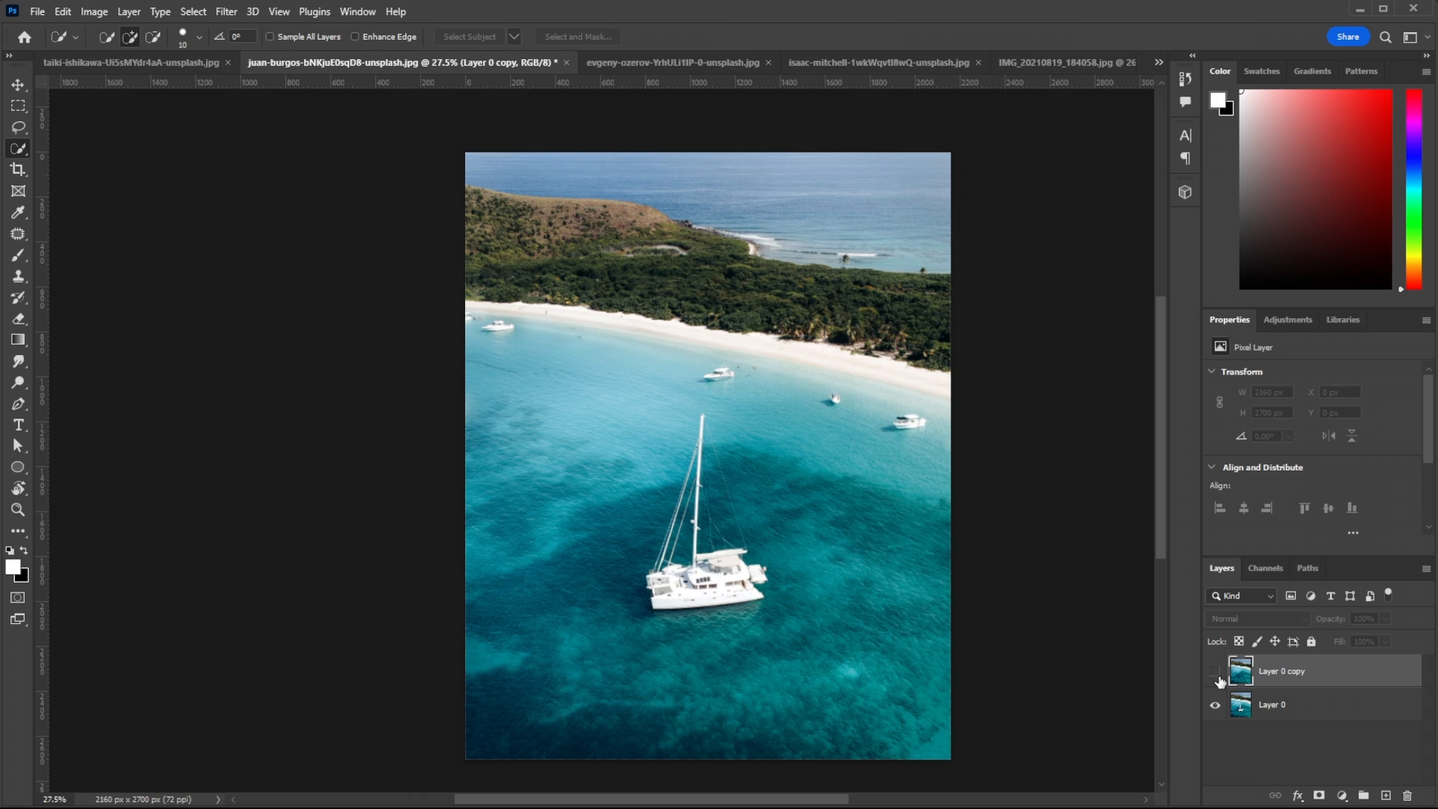
pyautogui.click(1215, 673)
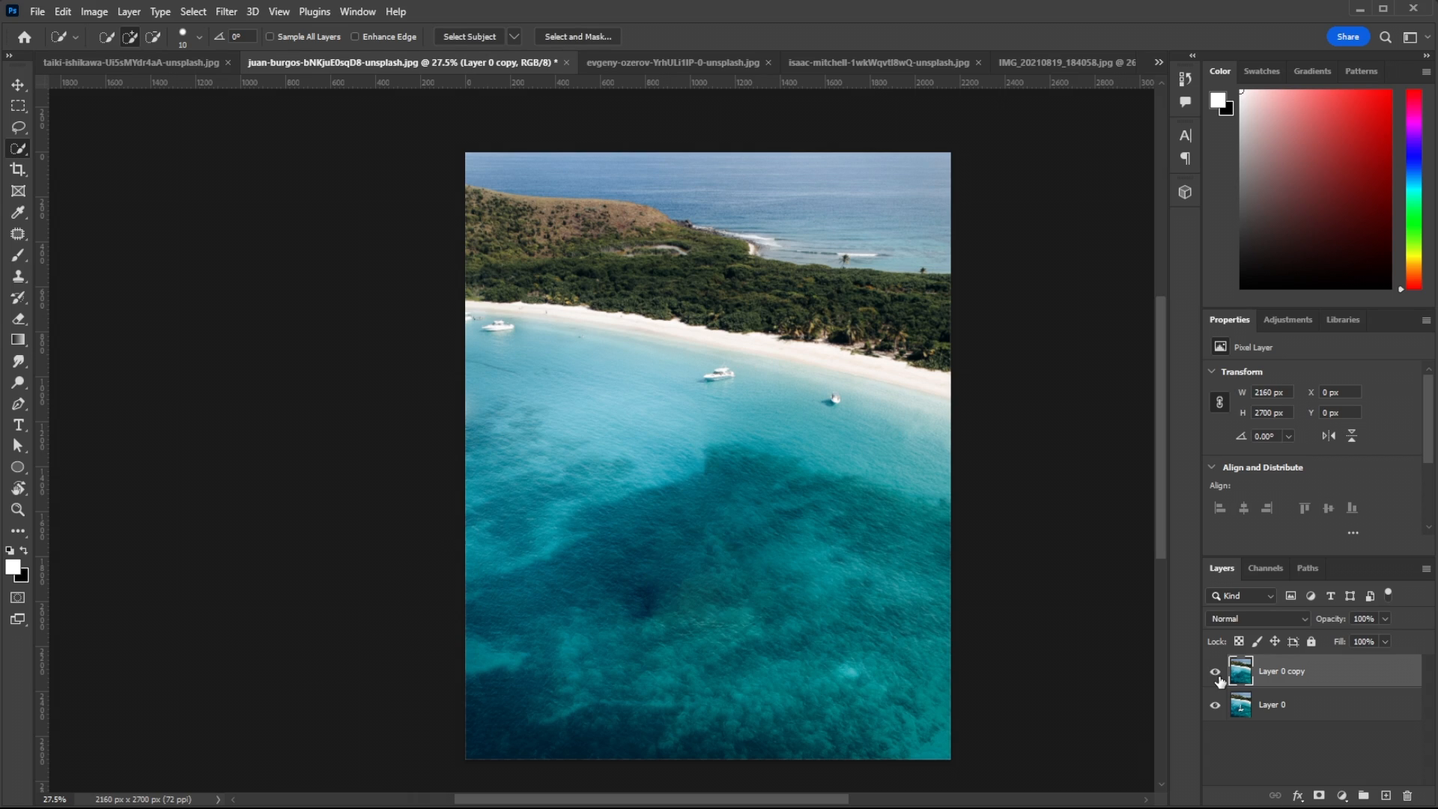
pyautogui.click(1216, 674)
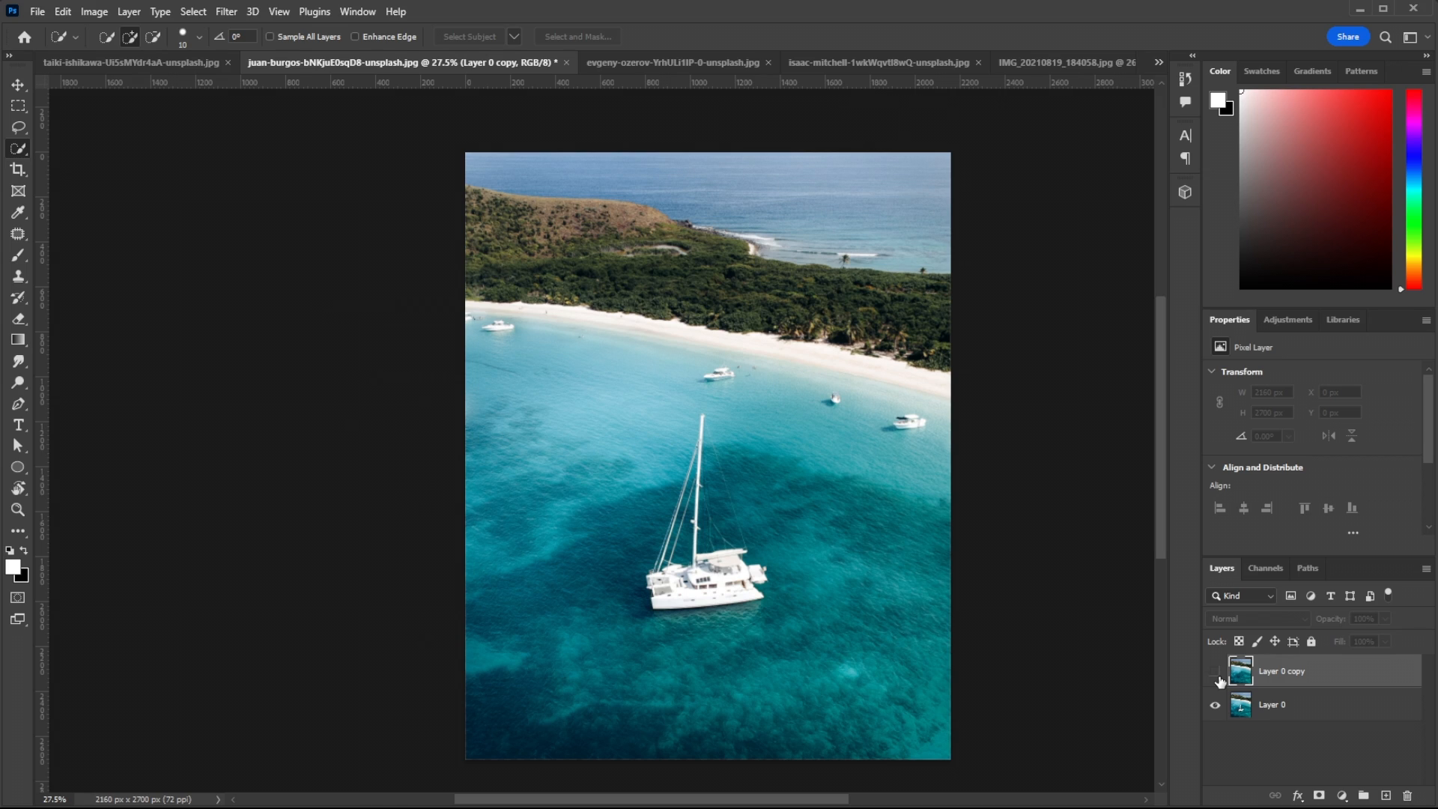
# Step: Make Layer 0 copy visible again in the beach photo
pyautogui.click(1215, 673)
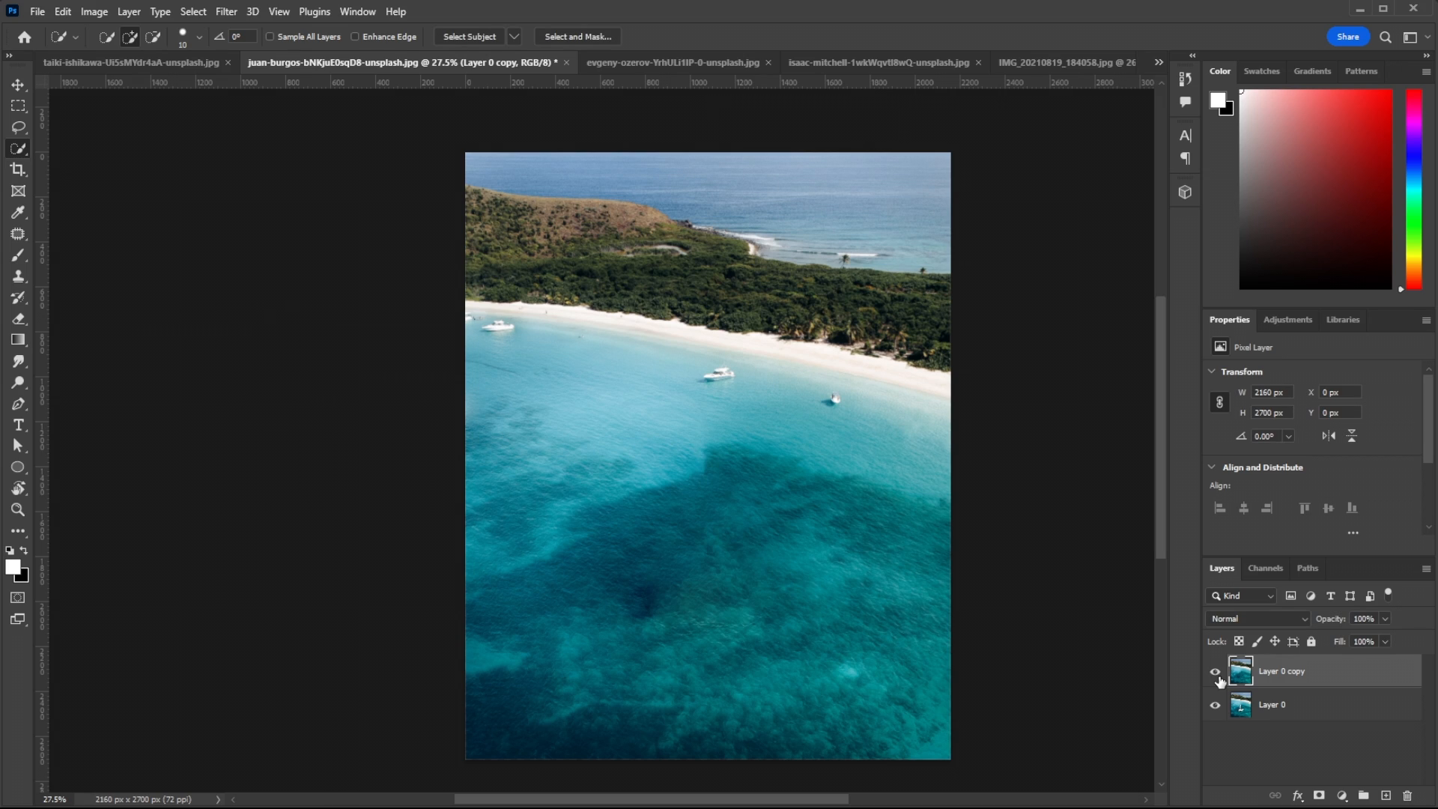
# Step: Open the starry-sky photo, unlock its Background layer and duplicate it
pyautogui.click(677, 65)
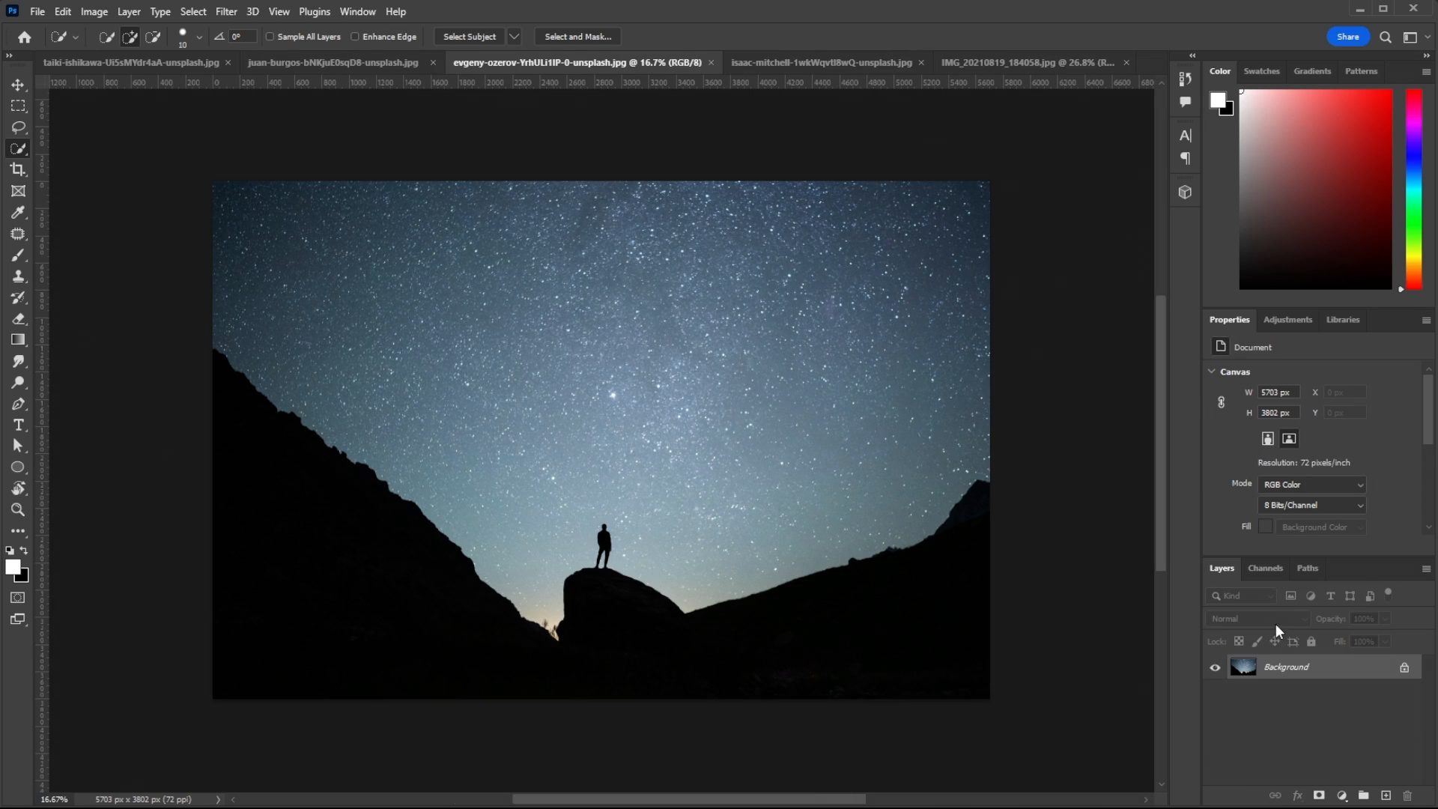
pyautogui.click(1405, 668)
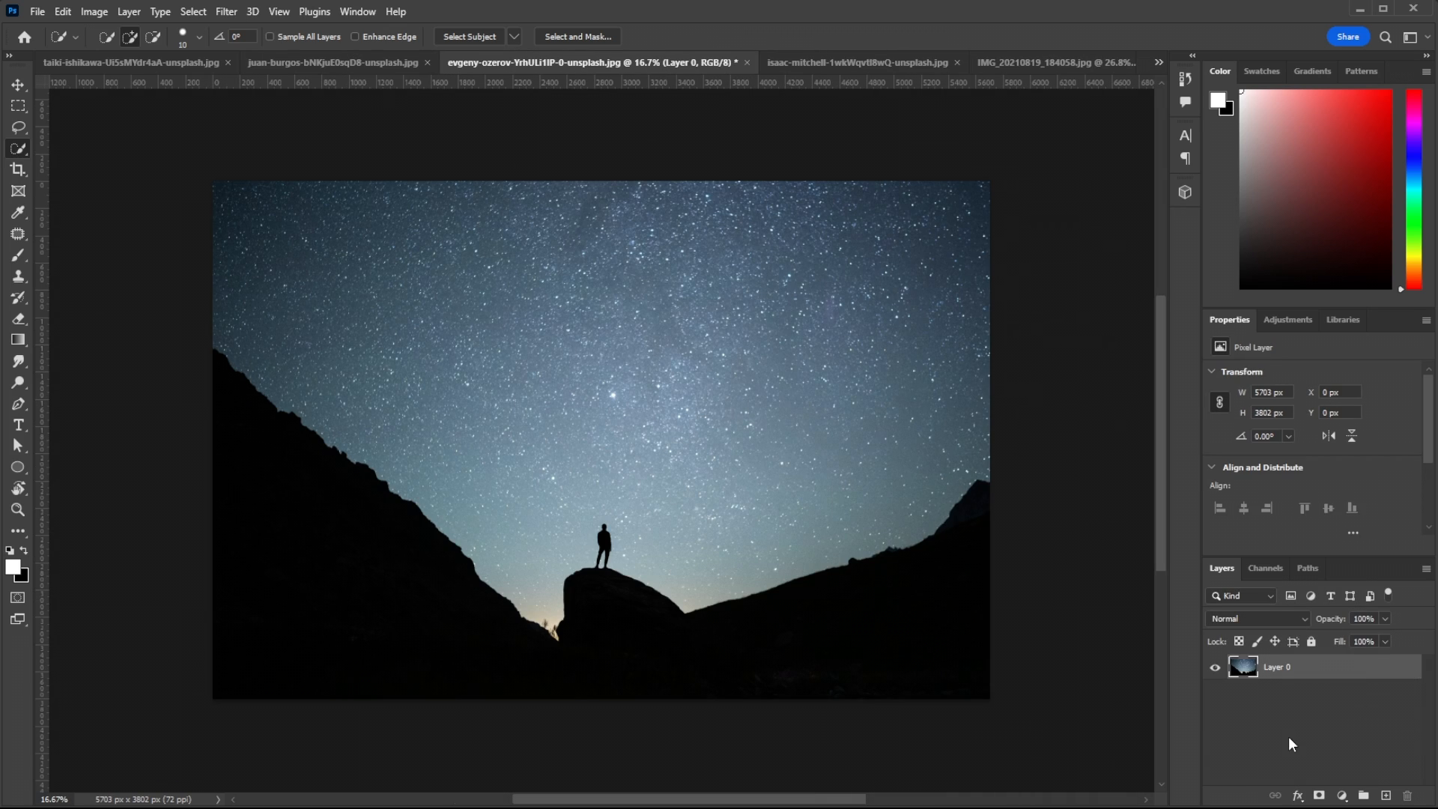
pyautogui.hotkey('ctrl', 'j')
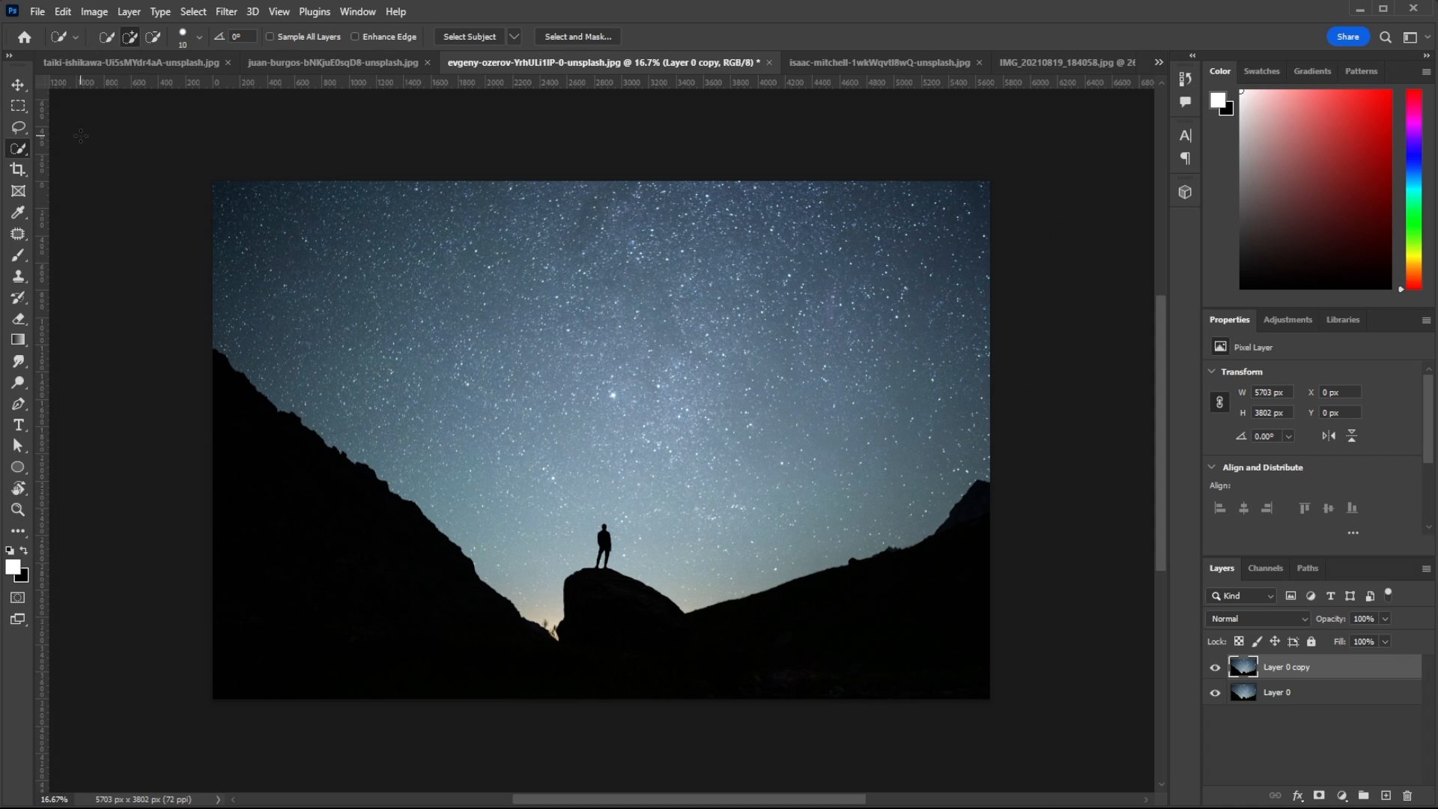
# Step: Draw a freehand Lasso selection of about 163 x 341 px around the man standing on the rock
pyautogui.click(18, 127)
pyautogui.scroll(1, 575, 563)
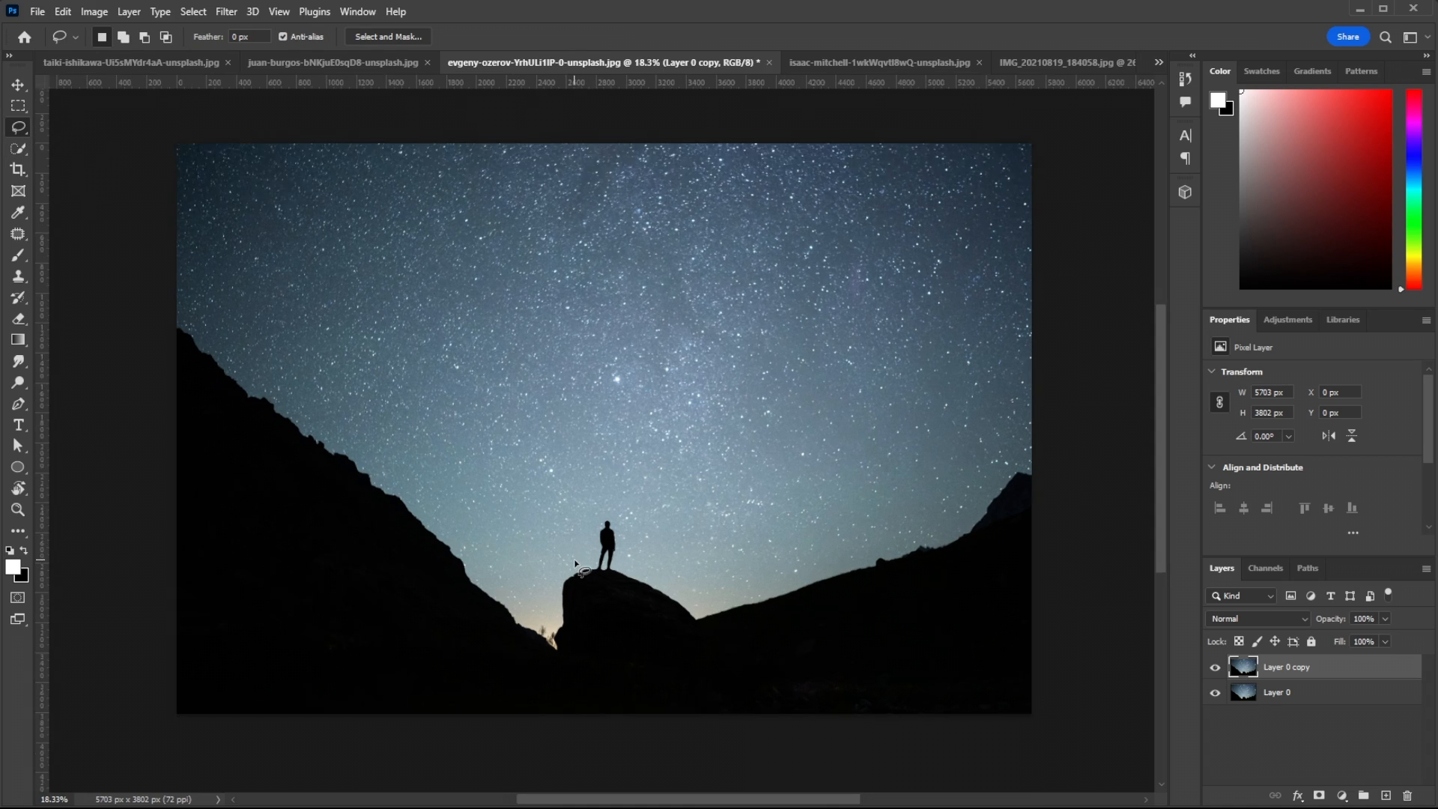
pyautogui.scroll(15, 575, 563)
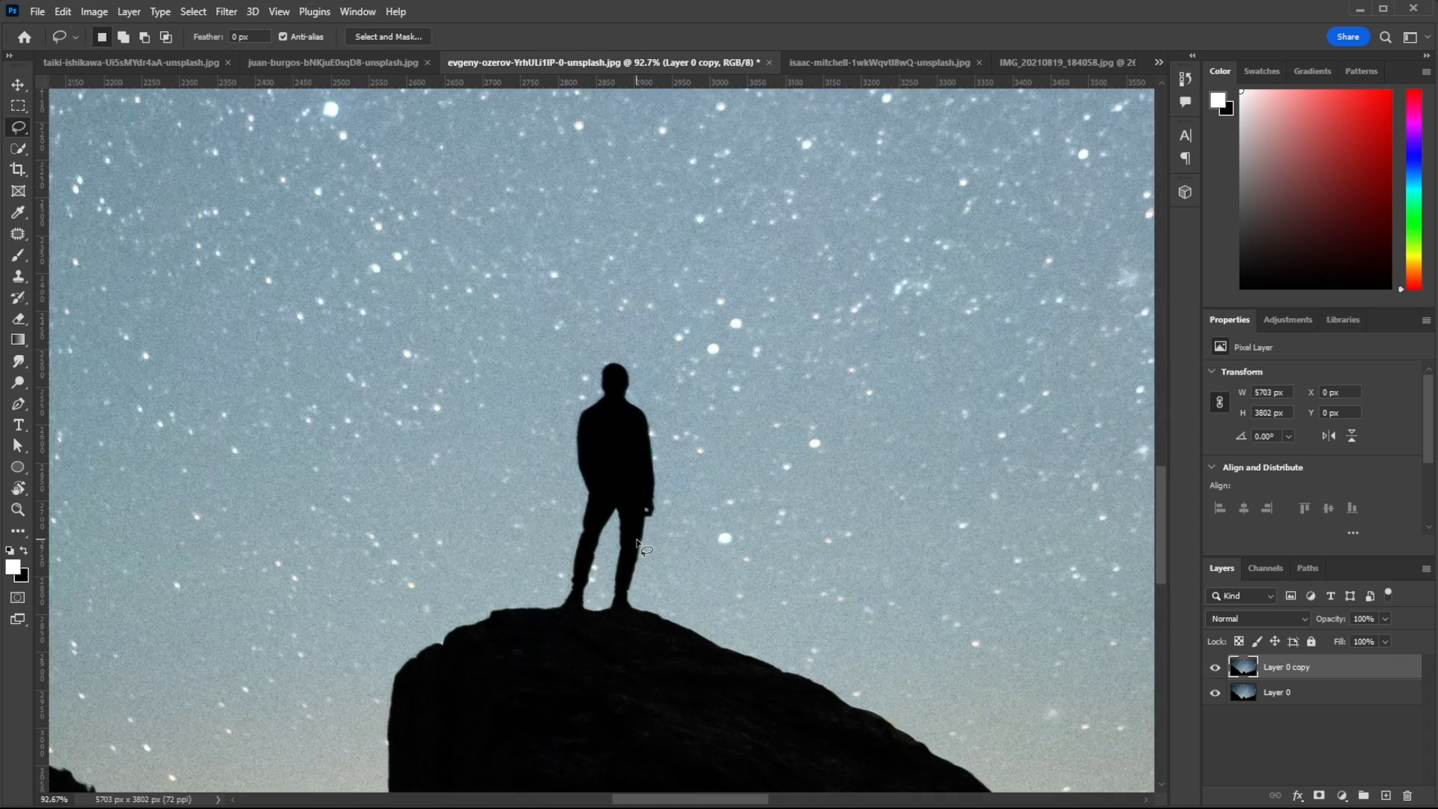
pyautogui.scroll(1, 638, 544)
pyautogui.moveTo(529, 615)
pyautogui.mouseDown()
pyautogui.moveTo(636, 611)
pyautogui.moveTo(667, 488)
pyautogui.moveTo(651, 397)
pyautogui.moveTo(618, 336)
pyautogui.moveTo(593, 335)
pyautogui.moveTo(564, 412)
pyautogui.moveTo(575, 498)
pyautogui.moveTo(534, 616)
pyautogui.mouseUp()
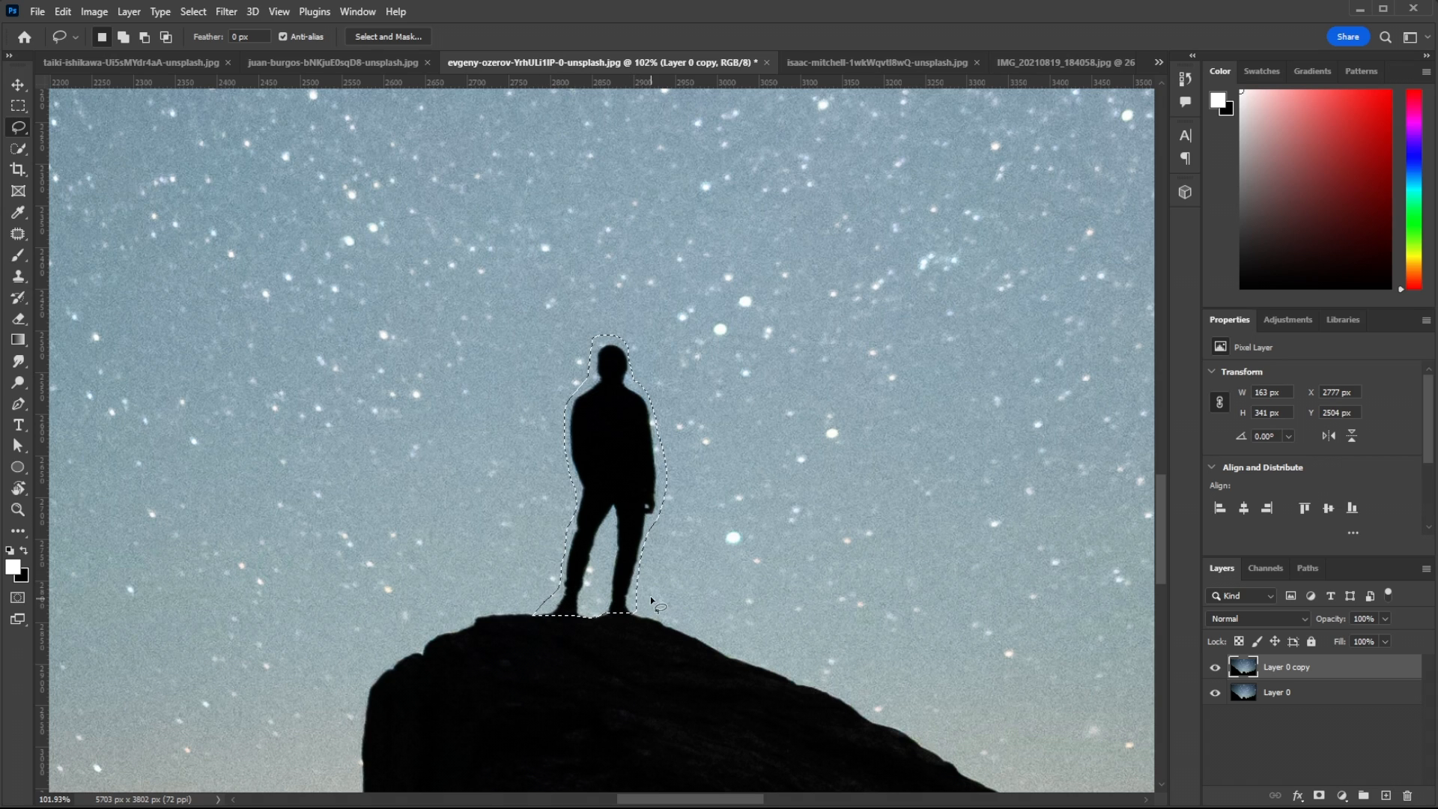
# Step: Remove the selected man from the top of the rock with Delete and Fill Selection
pyautogui.scroll(-5, 652, 603)
pyautogui.rightClick(631, 573)
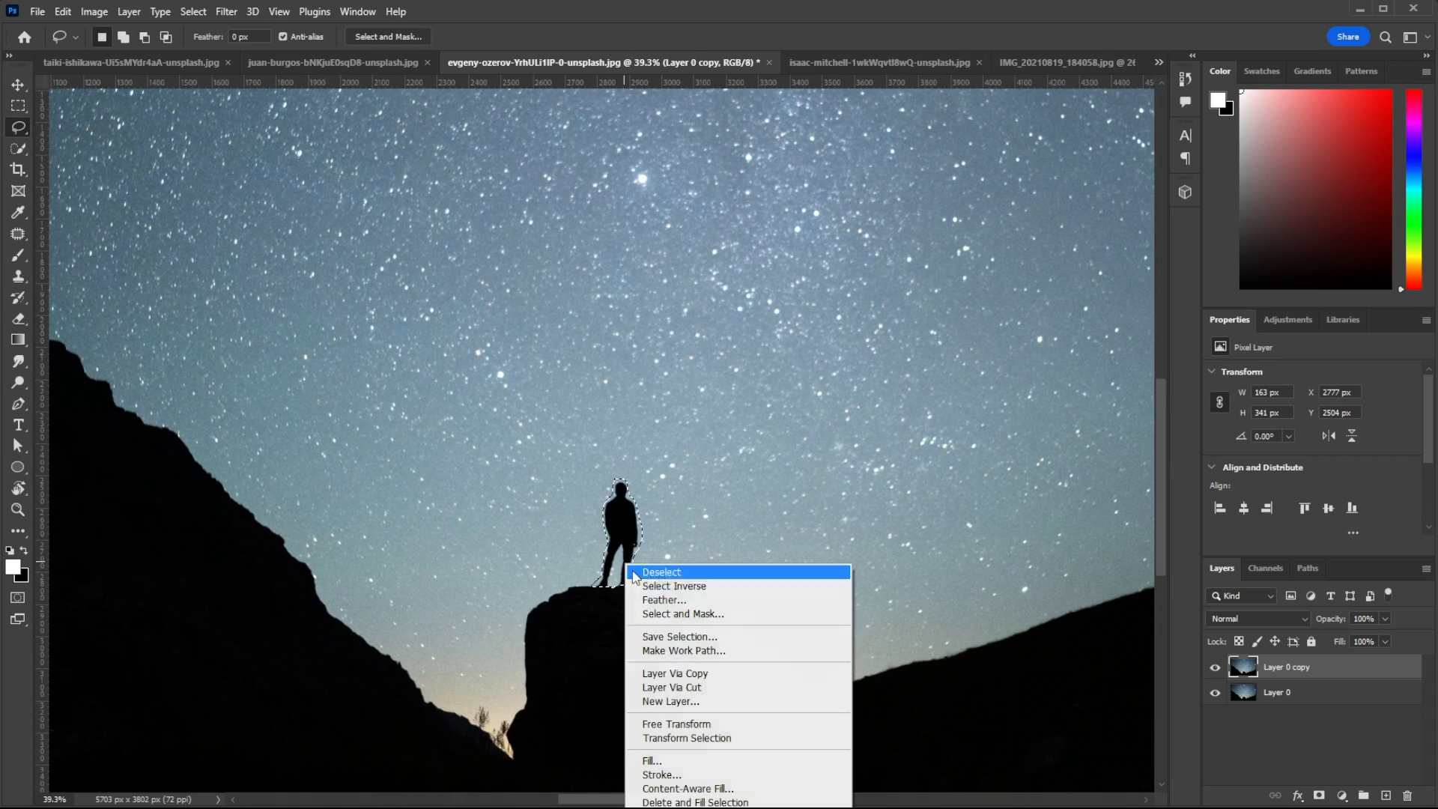
pyautogui.click(726, 801)
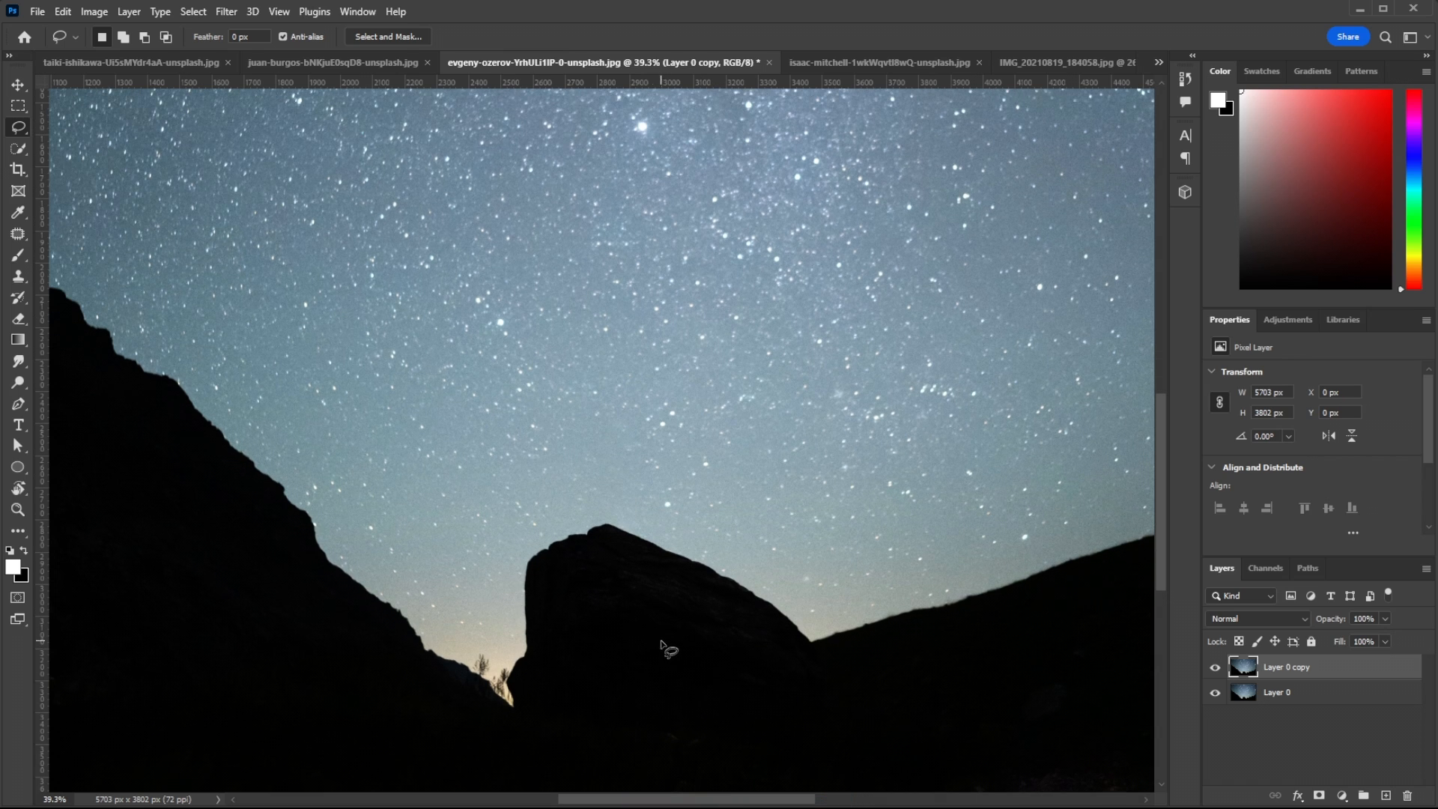
pyautogui.scroll(4, 603, 565)
pyautogui.scroll(1, 605, 549)
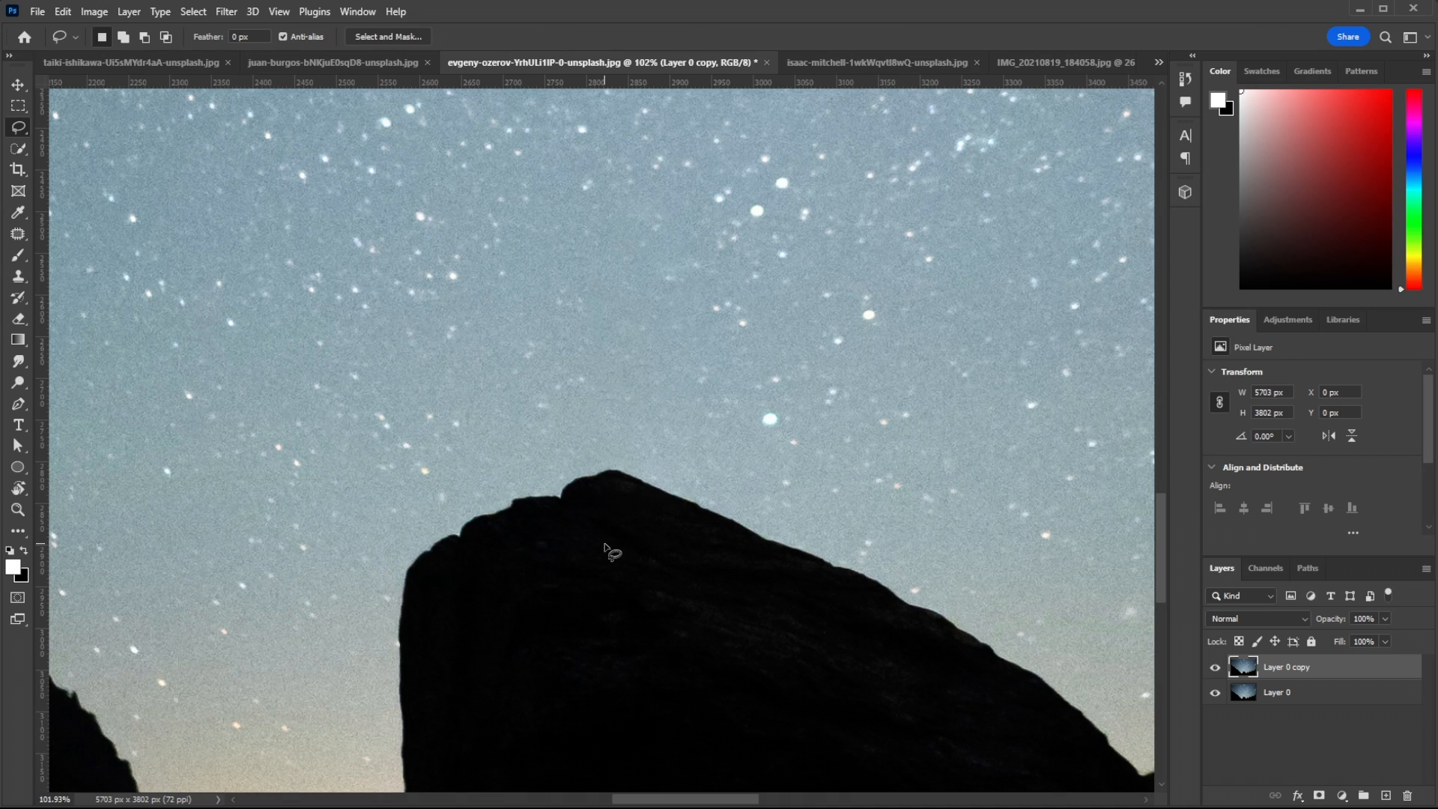
# Step: Select the small trees in the gap between the slope and the rock with a 9 px Quick Selection brush, about 162 x 178 px
pyautogui.scroll(-5, 605, 550)
pyautogui.scroll(-6, 531, 637)
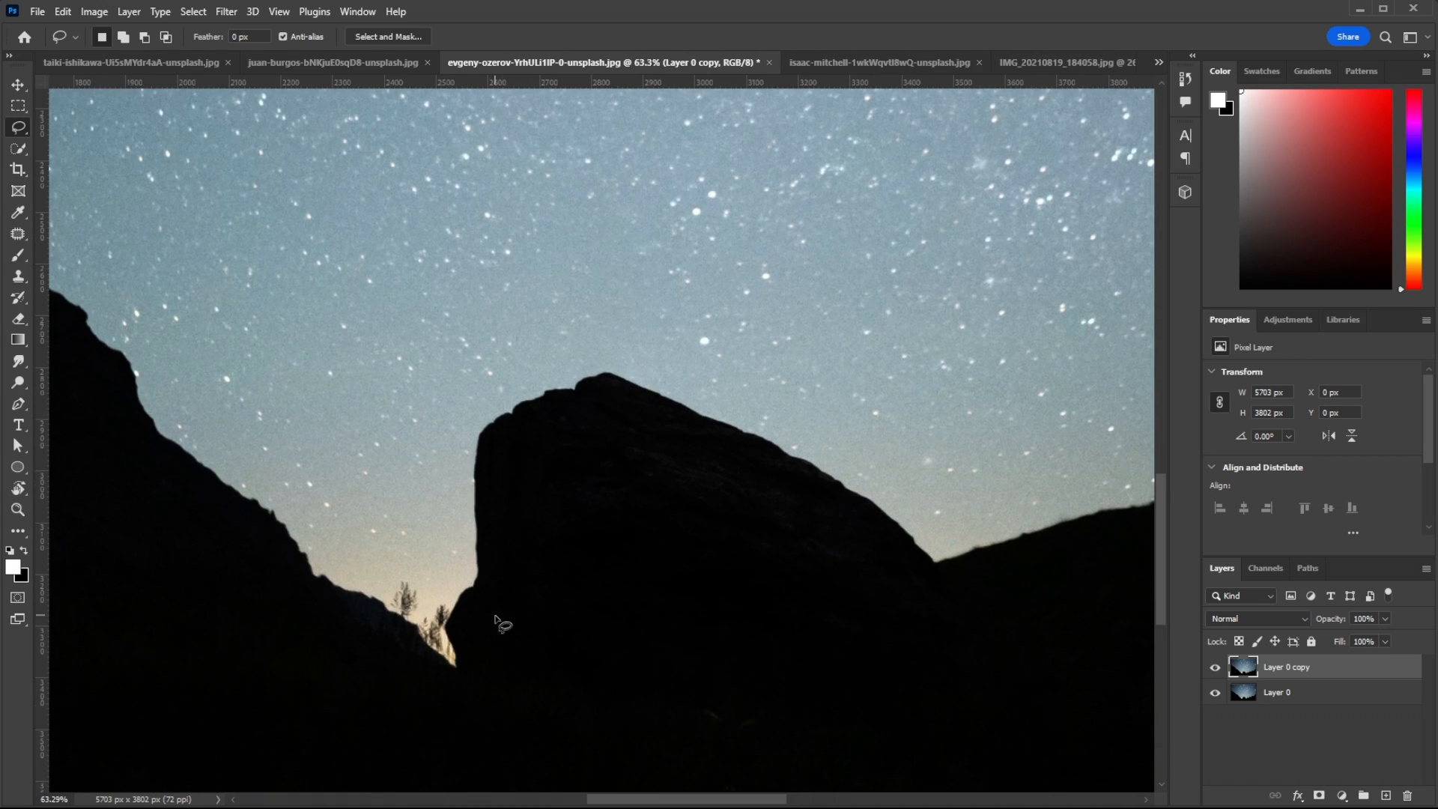
pyautogui.hscroll(-8, 497, 619)
pyautogui.scroll(6, 650, 627)
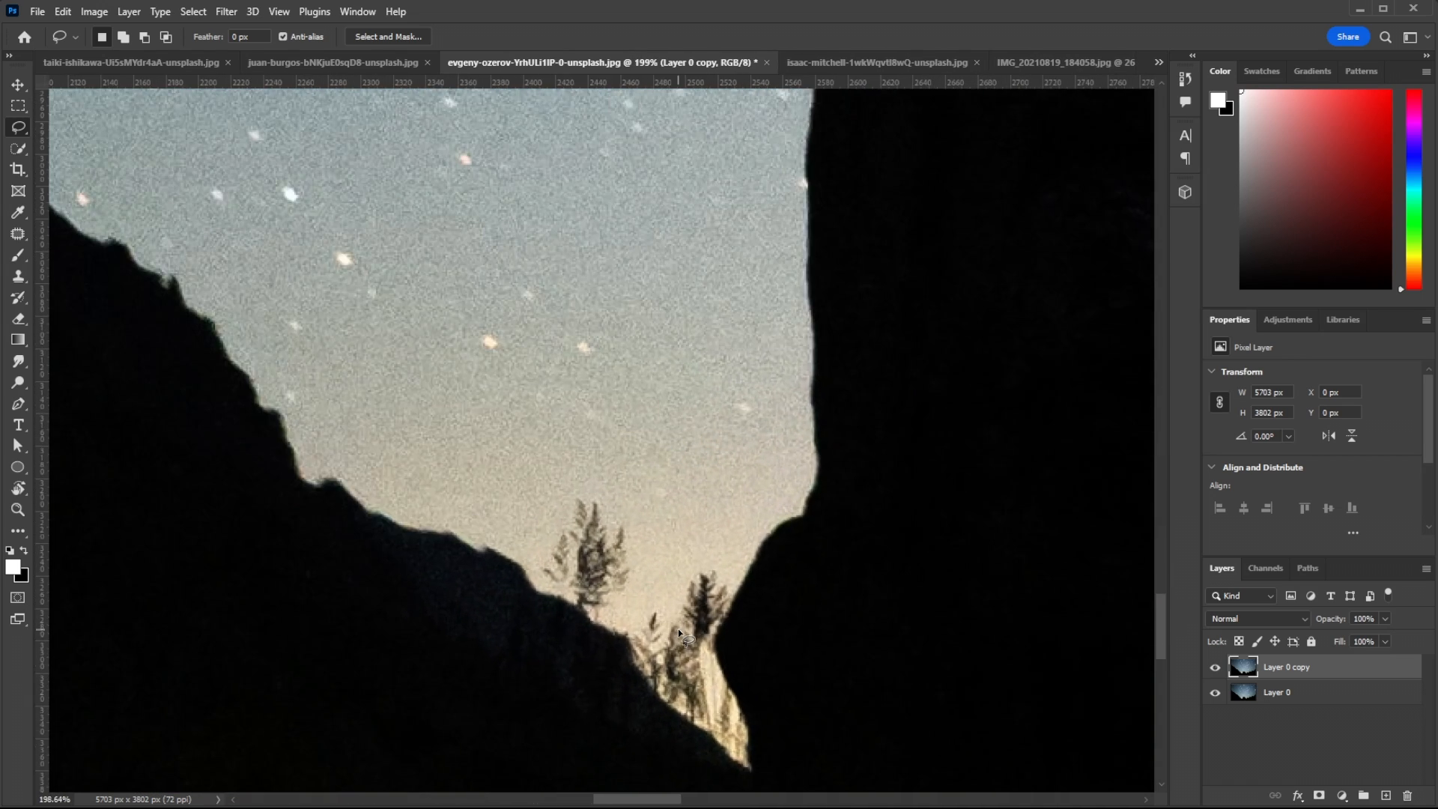
pyautogui.click(19, 148)
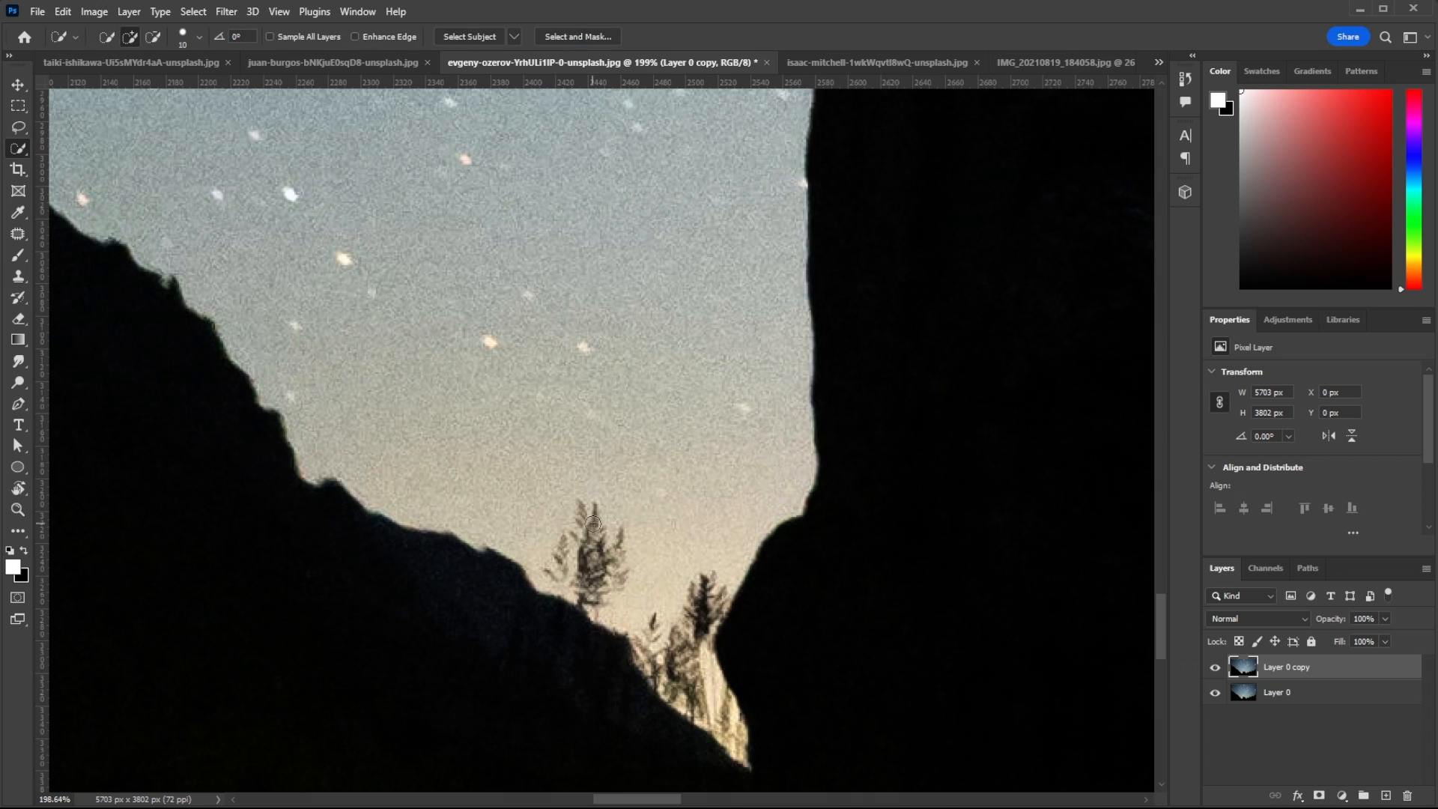
pyautogui.press('[')
pyautogui.moveTo(601, 586)
pyautogui.mouseDown()
pyautogui.moveTo(575, 545)
pyautogui.moveTo(619, 544)
pyautogui.moveTo(573, 503)
pyautogui.moveTo(569, 577)
pyautogui.moveTo(548, 573)
pyautogui.moveTo(639, 636)
pyautogui.moveTo(658, 684)
pyautogui.moveTo(737, 752)
pyautogui.moveTo(712, 673)
pyautogui.mouseUp()
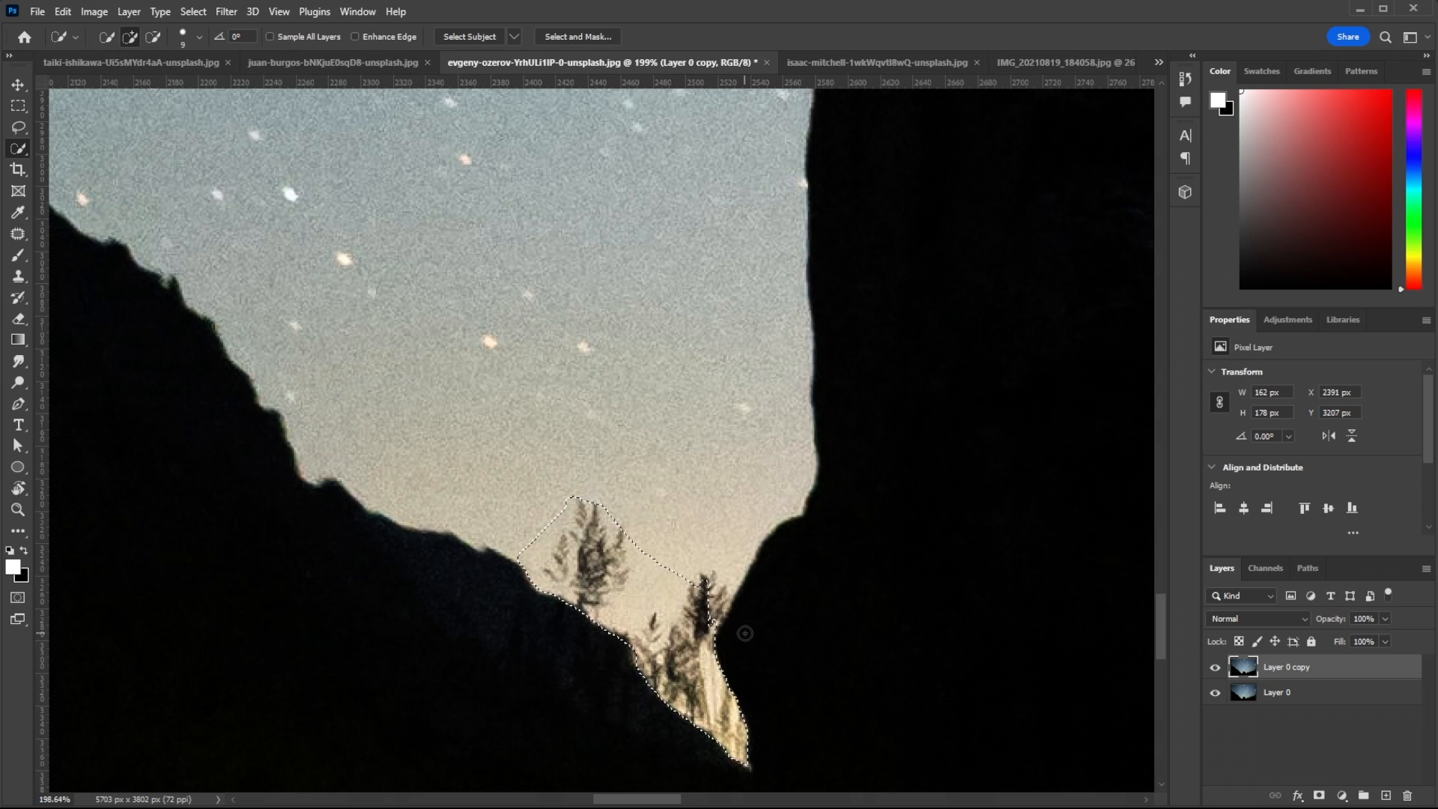
pyautogui.moveTo(711, 619)
pyautogui.mouseDown()
pyautogui.moveTo(723, 595)
pyautogui.moveTo(711, 576)
pyautogui.moveTo(663, 547)
pyautogui.mouseUp()
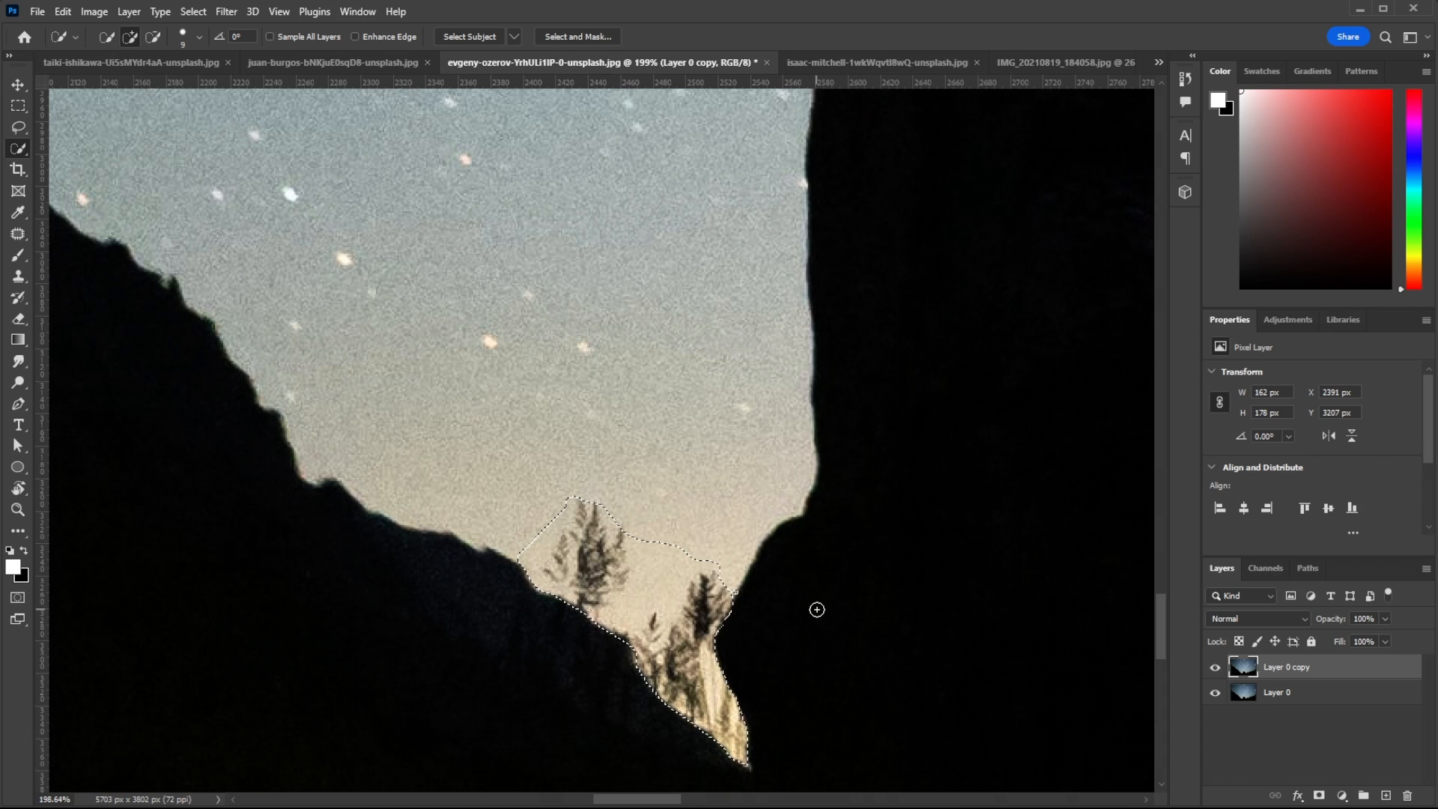
# Step: Remove the selected trees beside the rock with Delete and Fill Selection
pyautogui.scroll(-4, 761, 629)
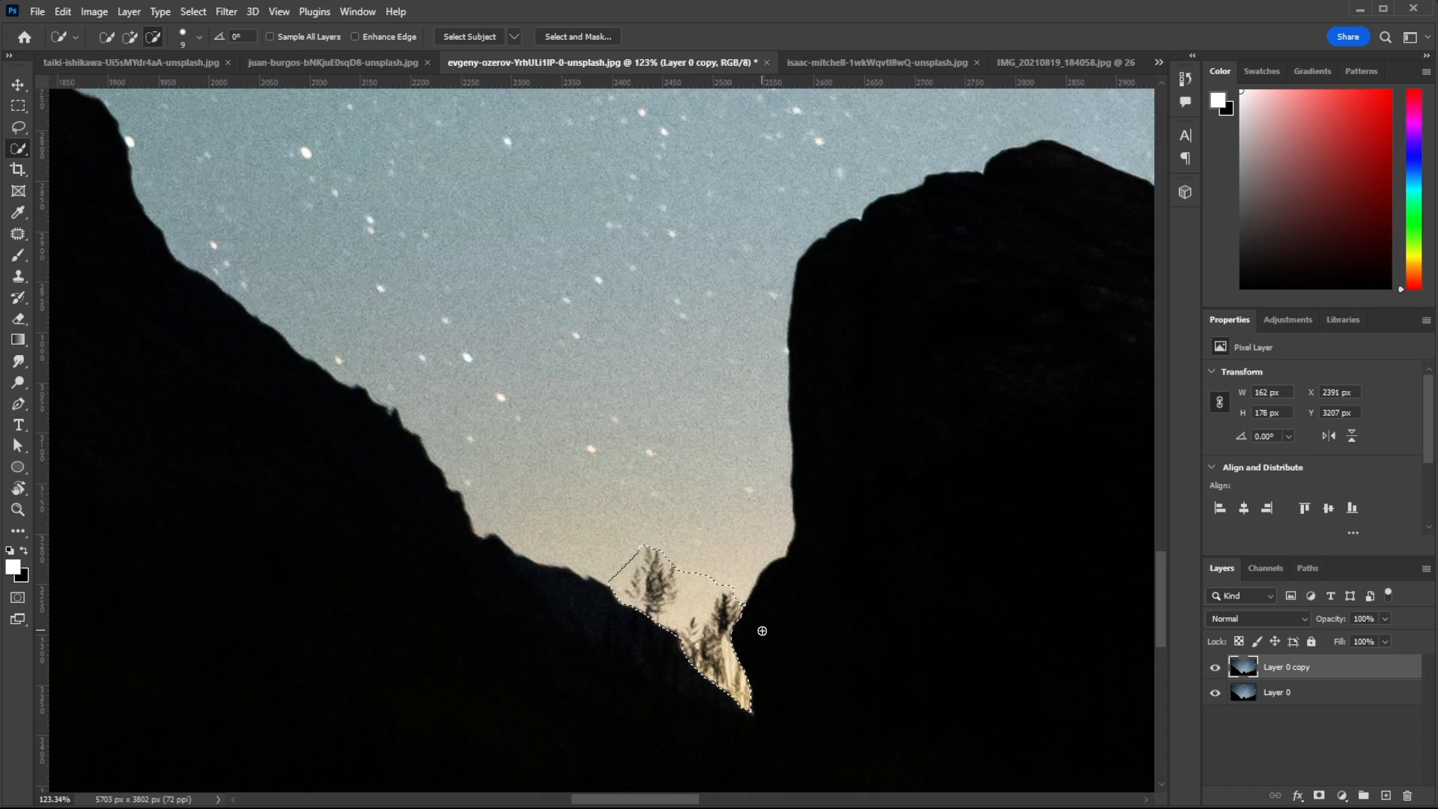
pyautogui.rightClick(701, 620)
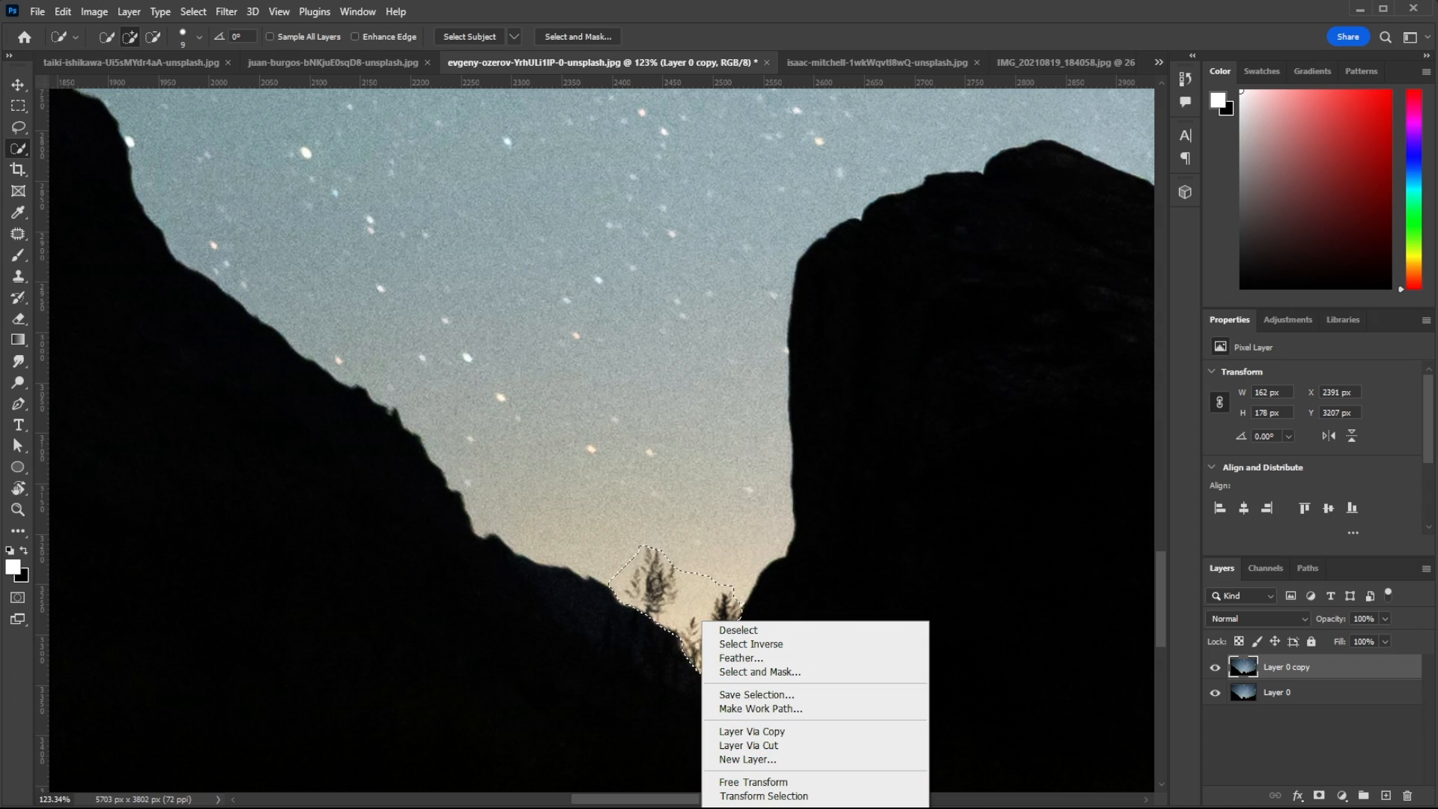
pyautogui.click(763, 807)
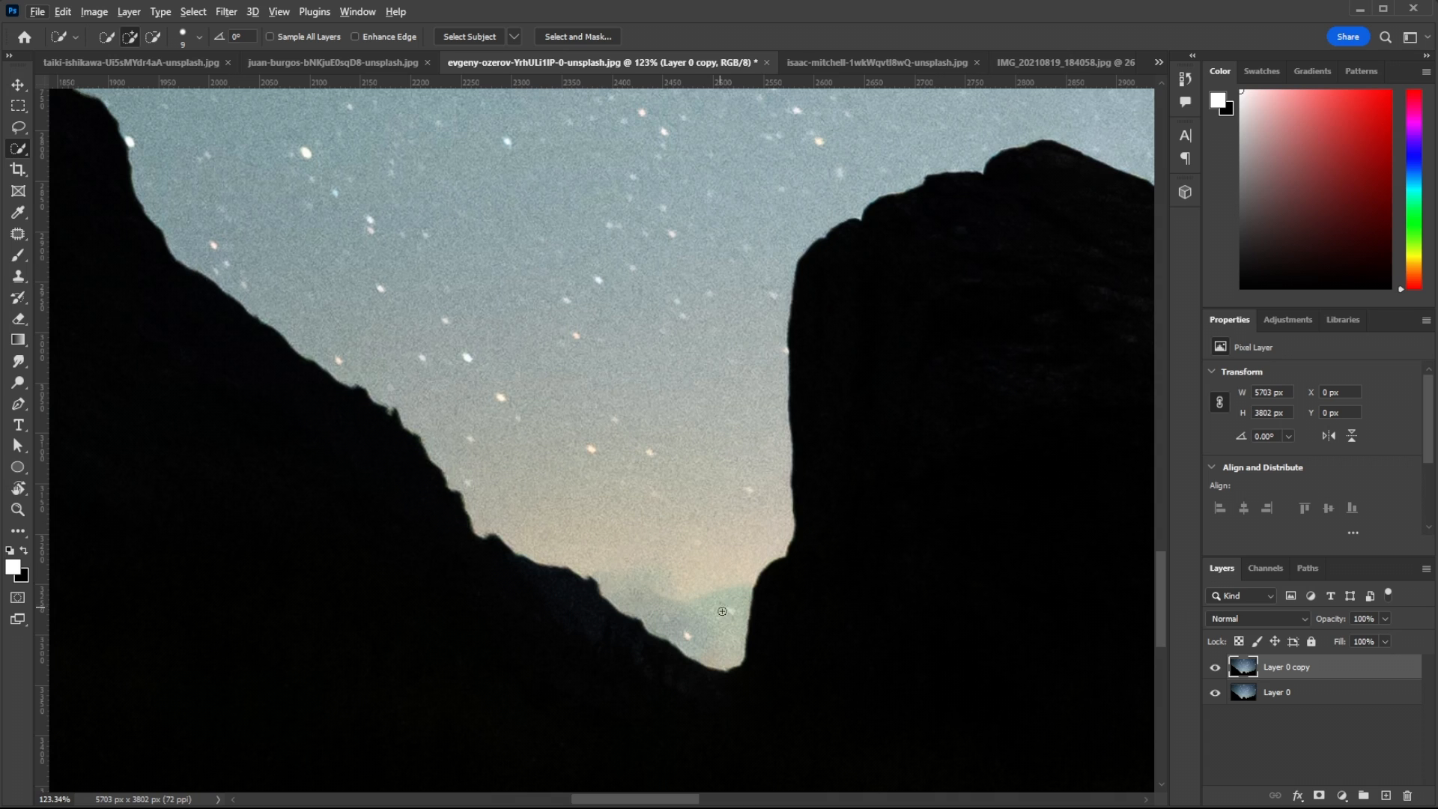
# Step: View the whole starry-sky photo and toggle Layer 0 copy's visibility to compare the retouched version with the original
pyautogui.scroll(-6, 805, 638)
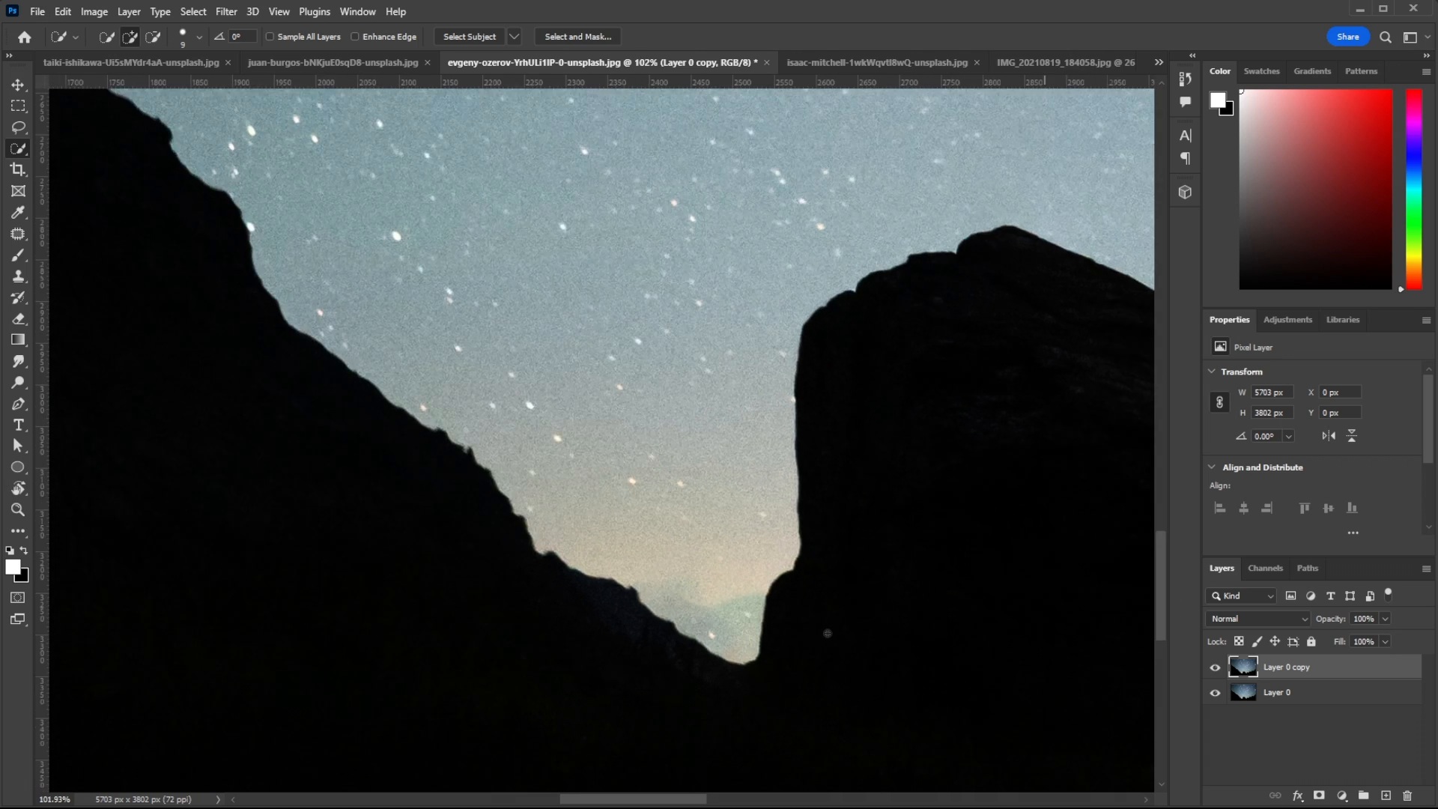
pyautogui.hscroll(5, 839, 668)
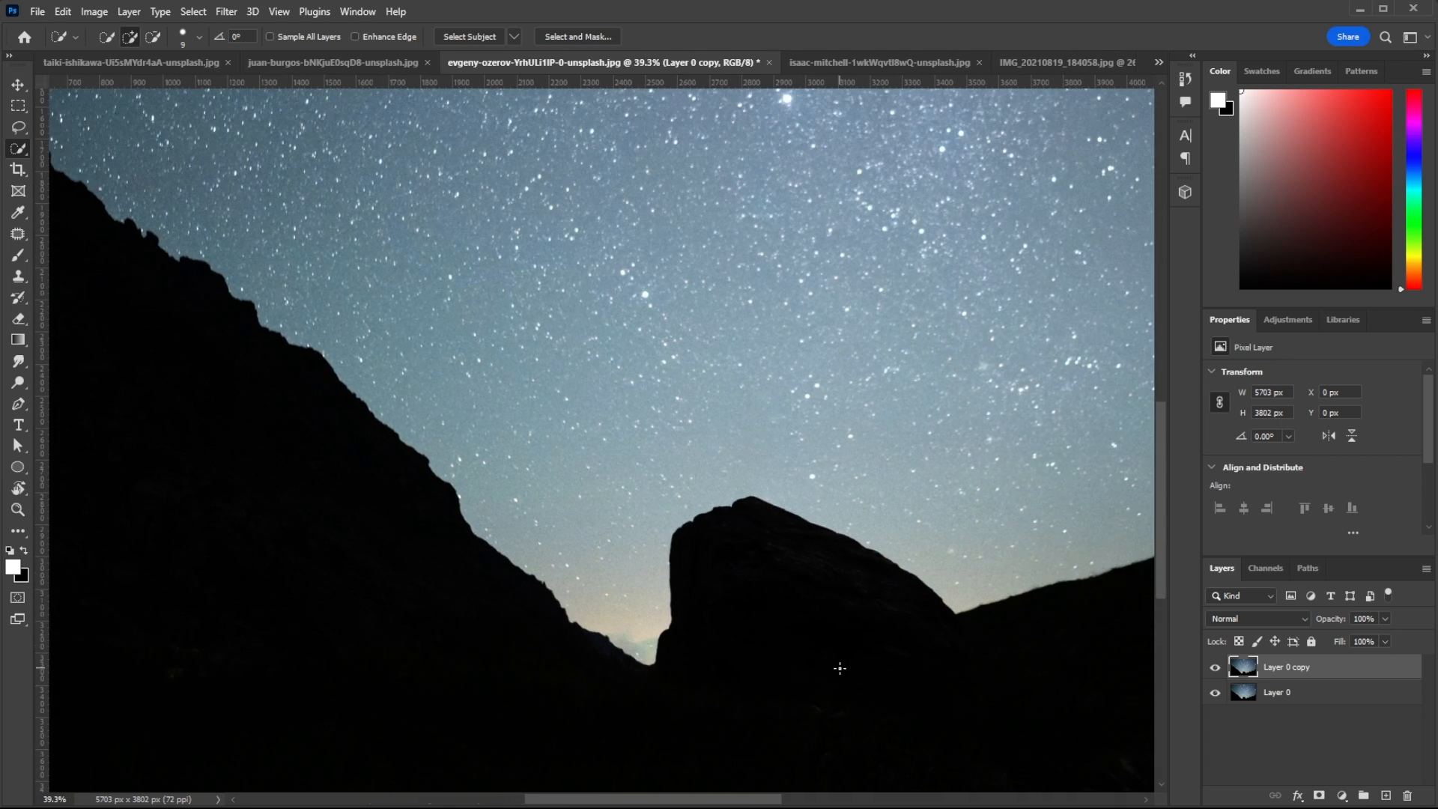
pyautogui.hscroll(2, 671, 652)
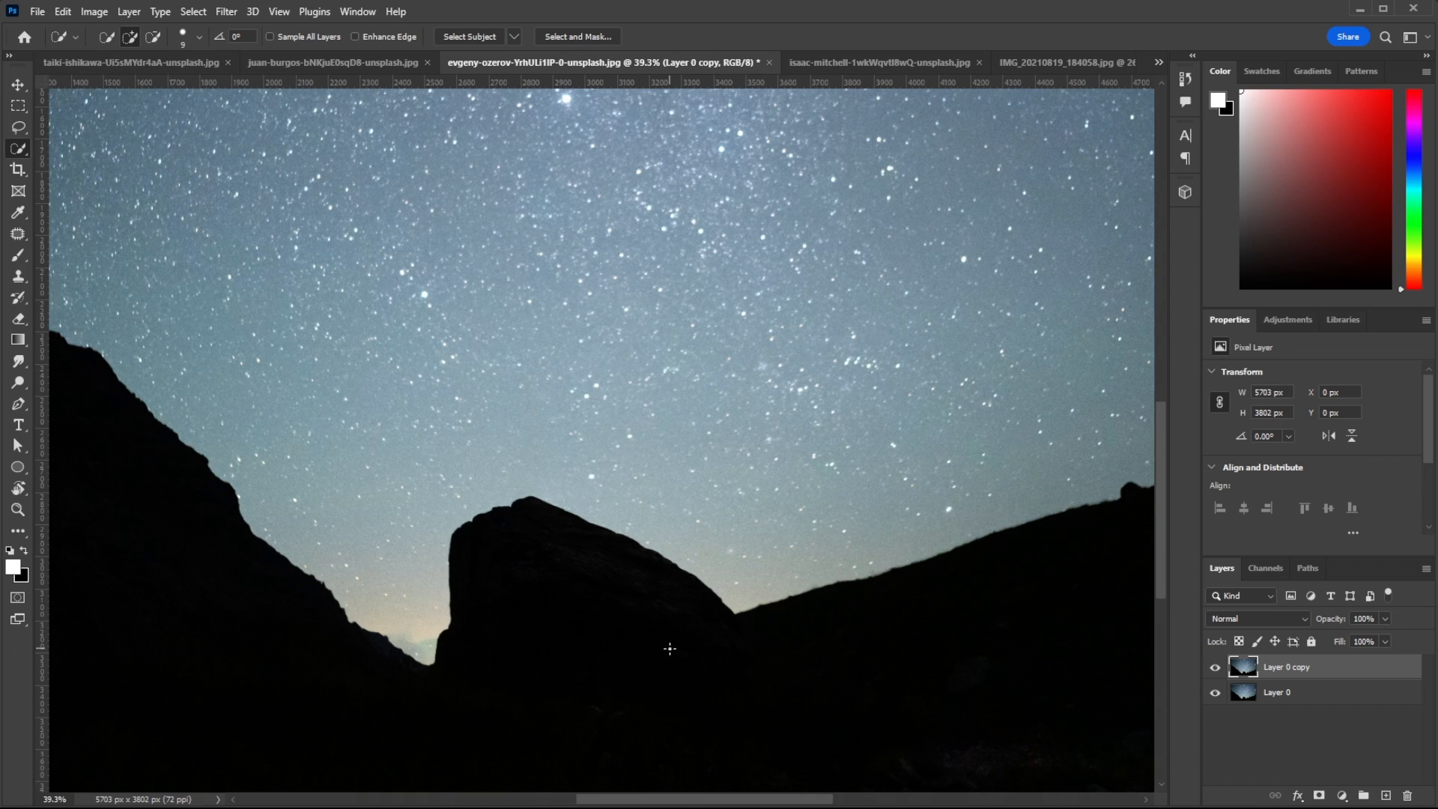
pyautogui.scroll(-3, 669, 648)
pyautogui.scroll(-1, 669, 648)
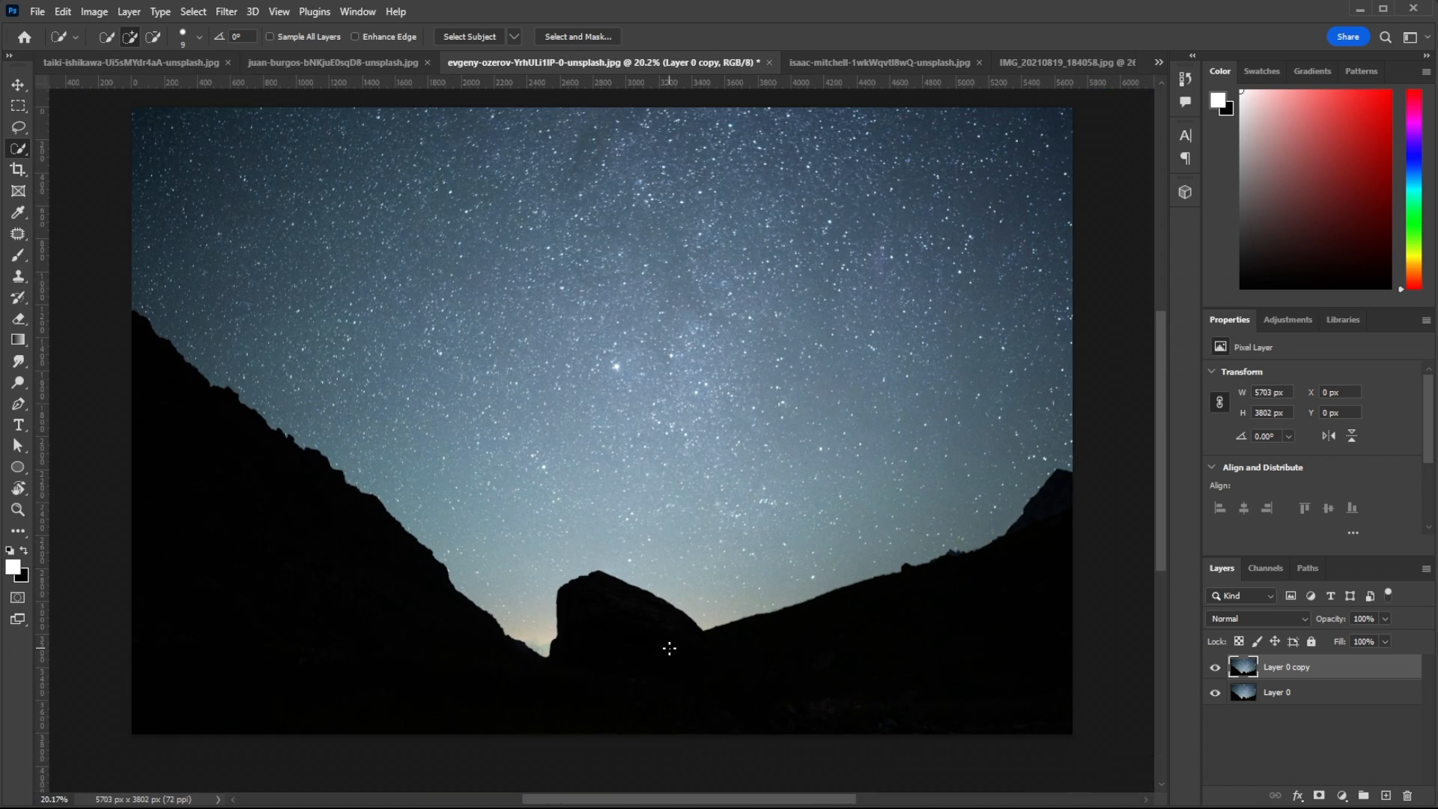
pyautogui.hscroll(-2, 669, 648)
pyautogui.scroll(1, 669, 648)
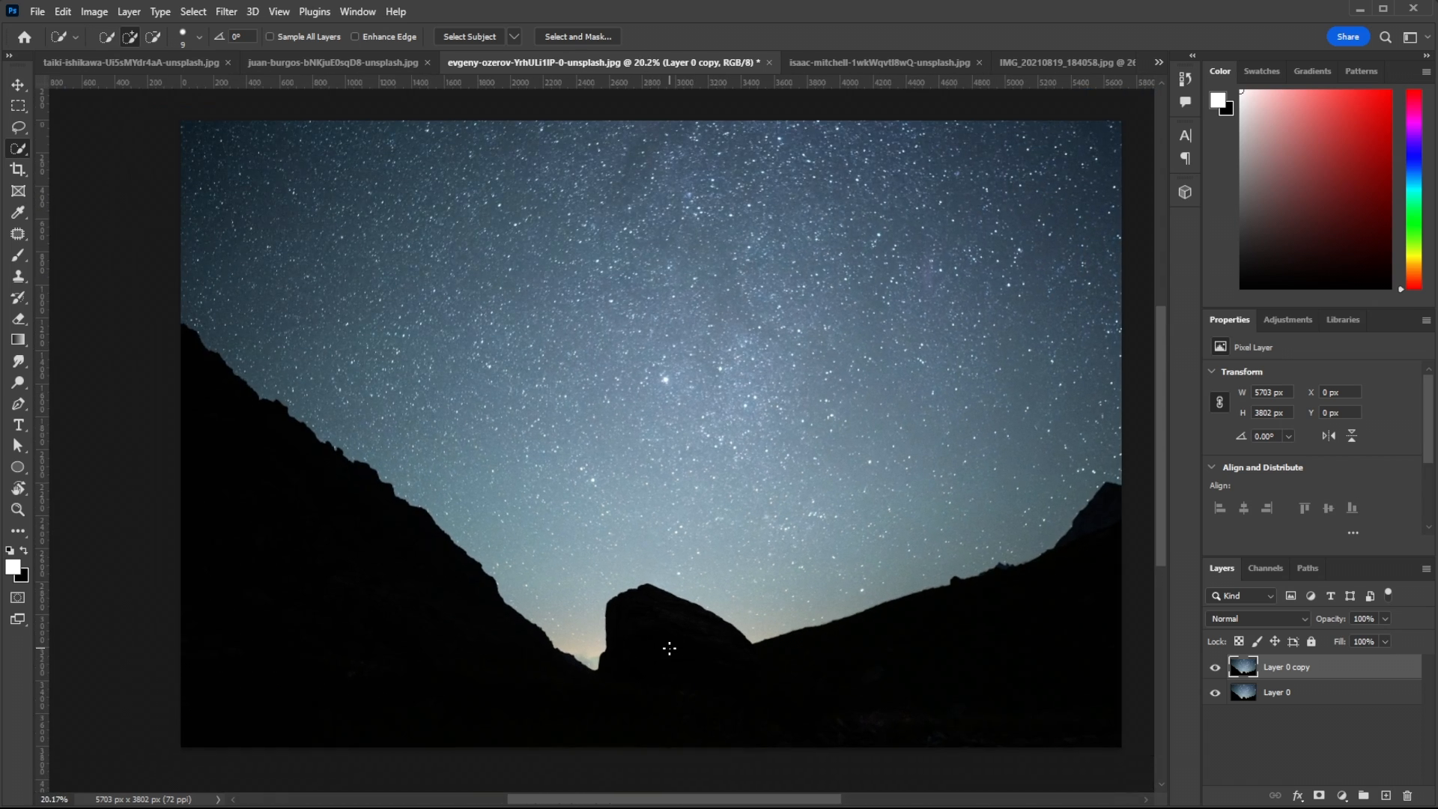
pyautogui.hscroll(2, 670, 649)
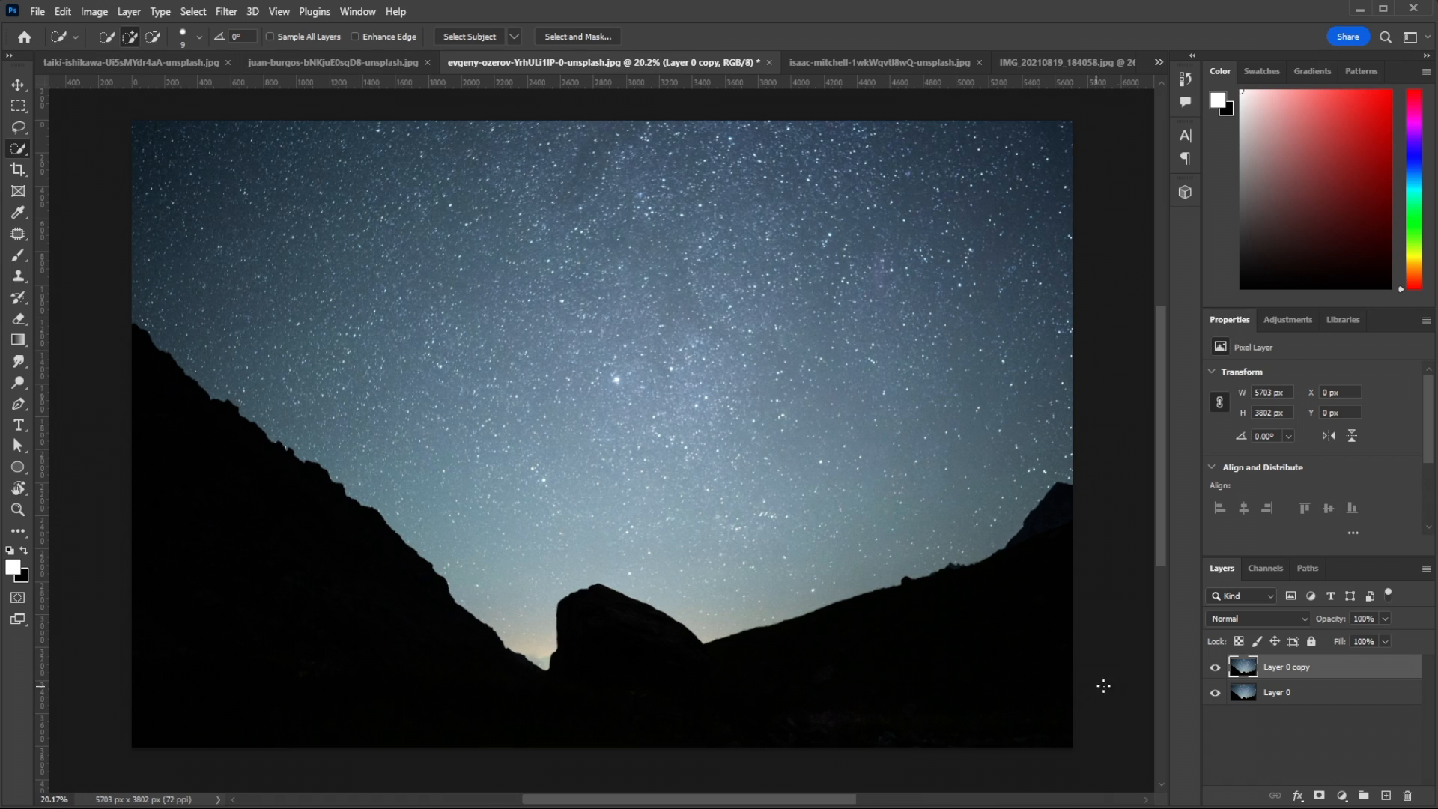
pyautogui.click(1214, 667)
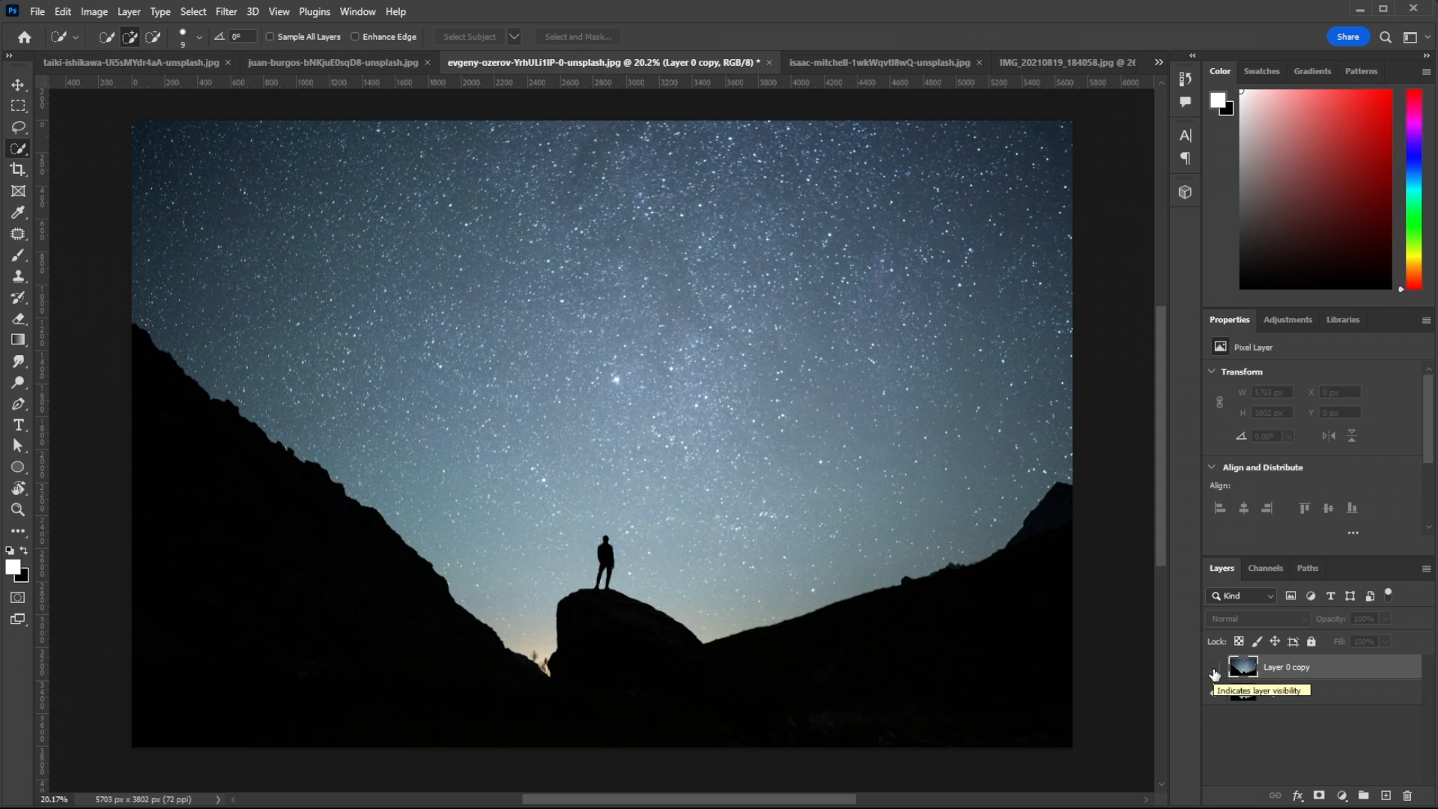
pyautogui.click(1215, 669)
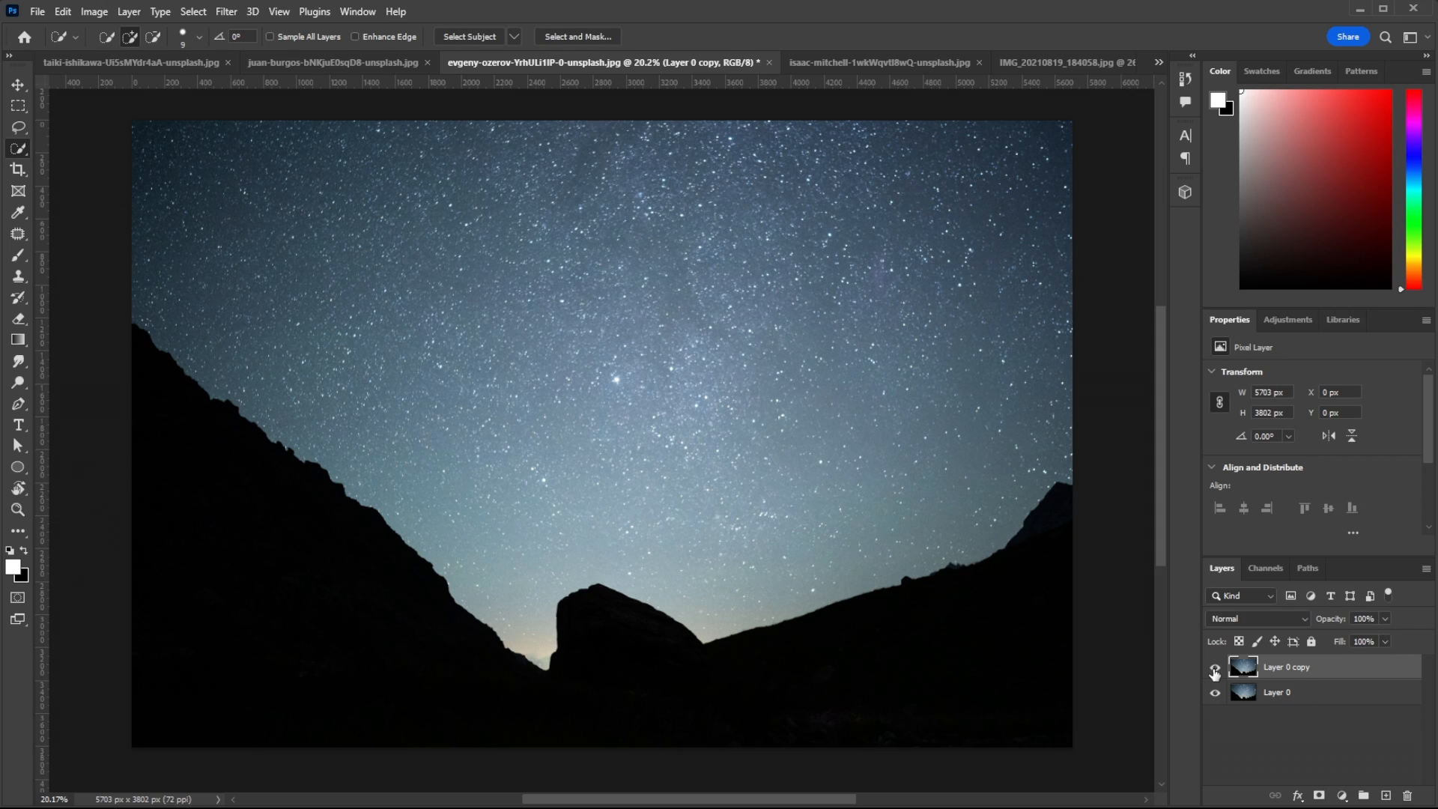
pyautogui.click(1214, 669)
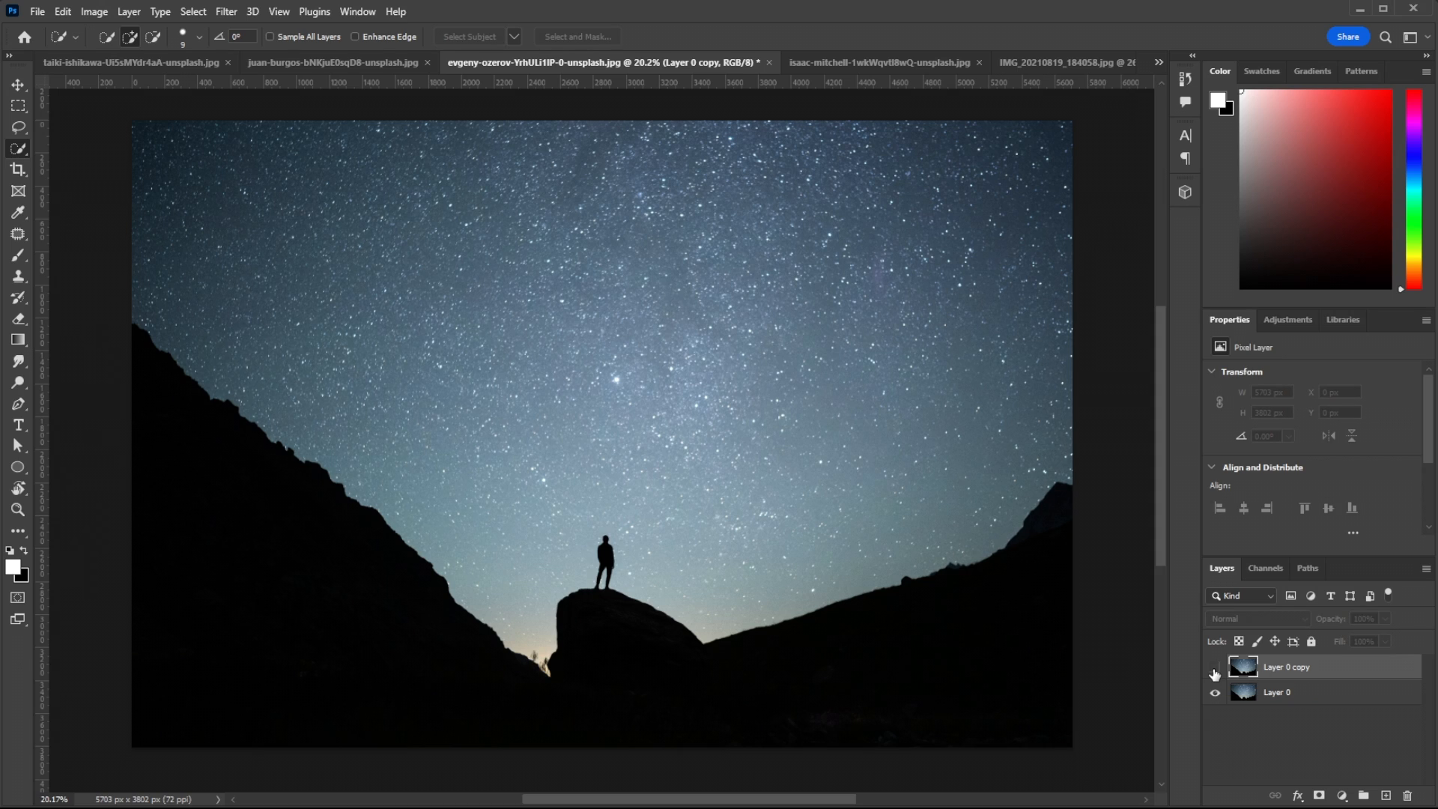
pyautogui.click(1214, 669)
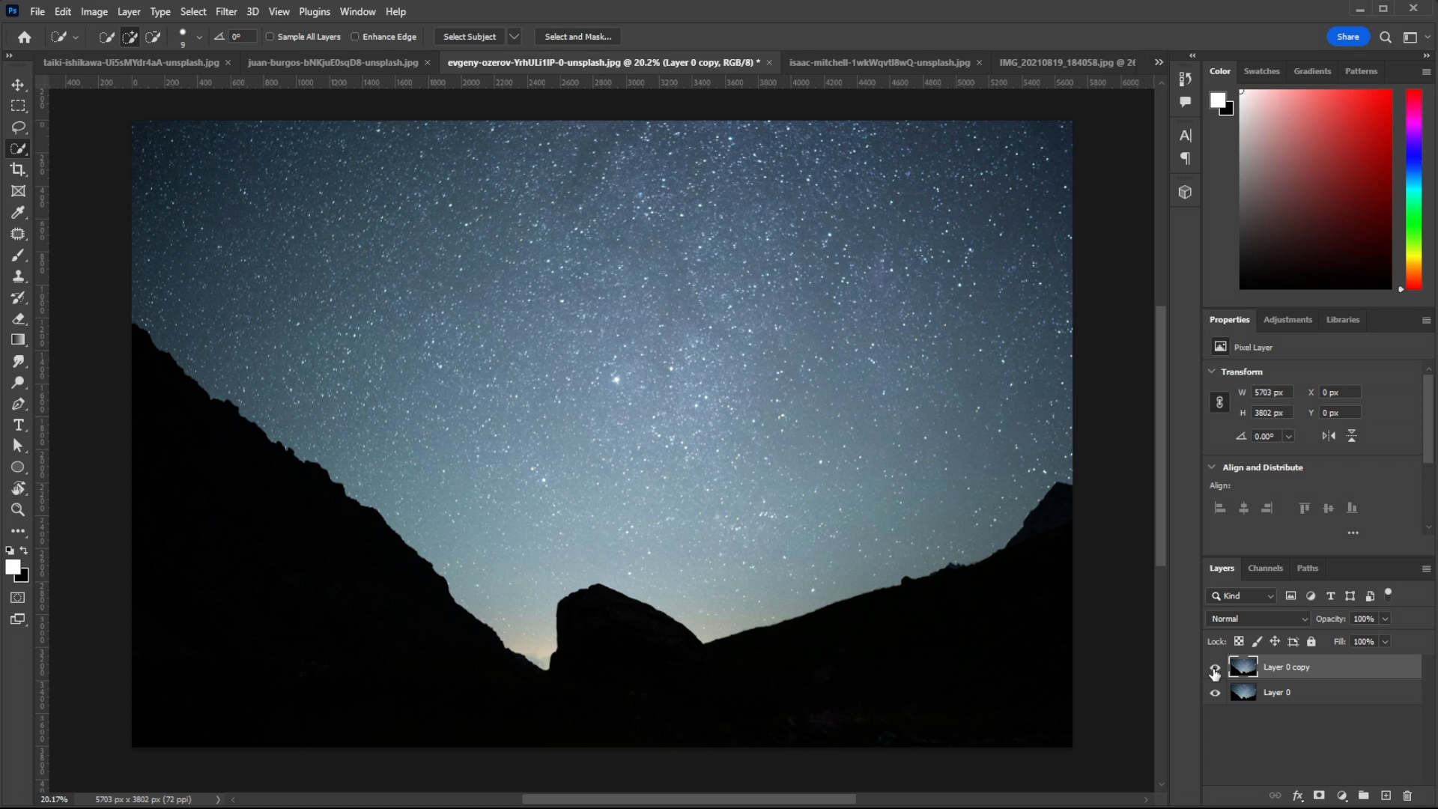
# Step: Open the elk photo, unlock its Background layer and duplicate it
pyautogui.click(839, 63)
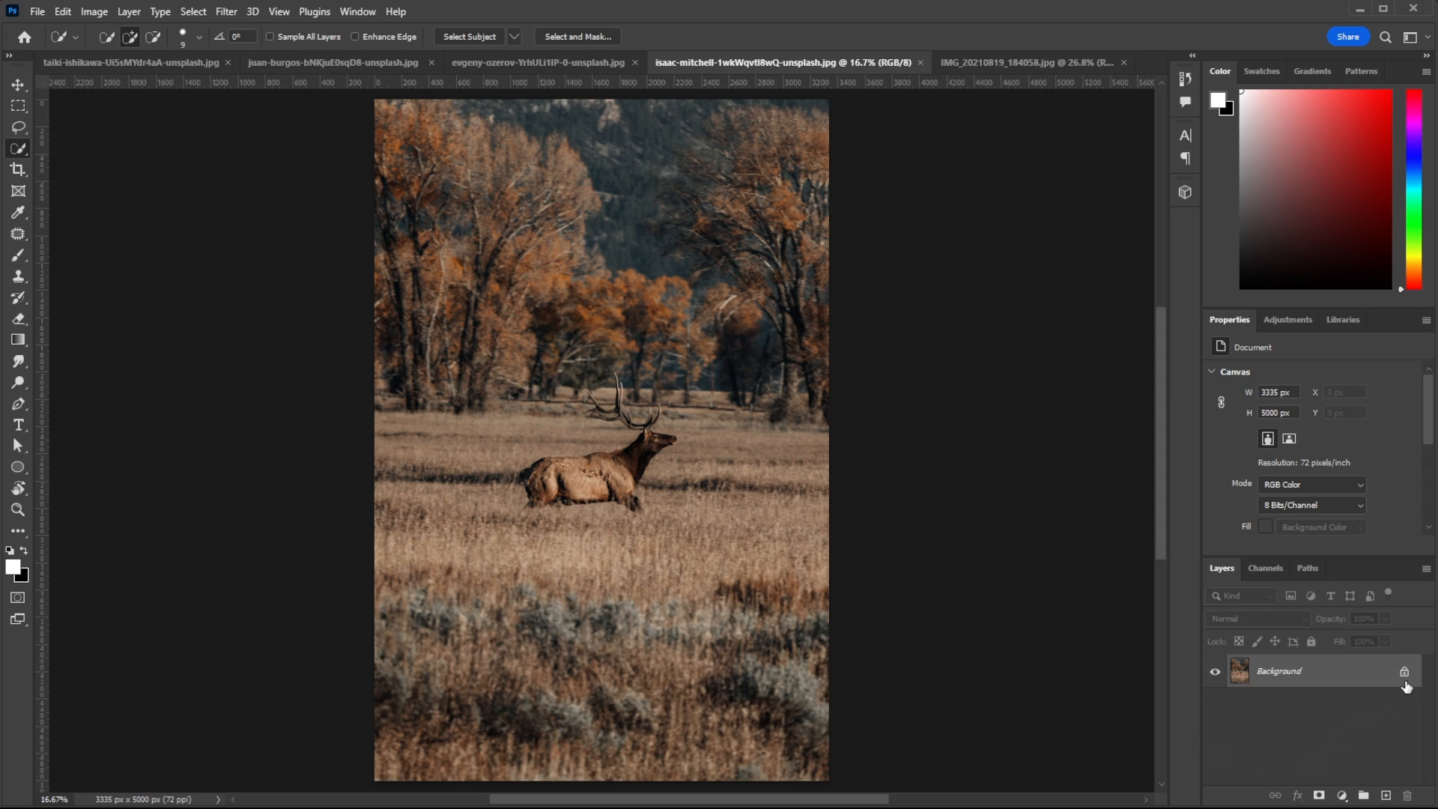
pyautogui.click(1405, 673)
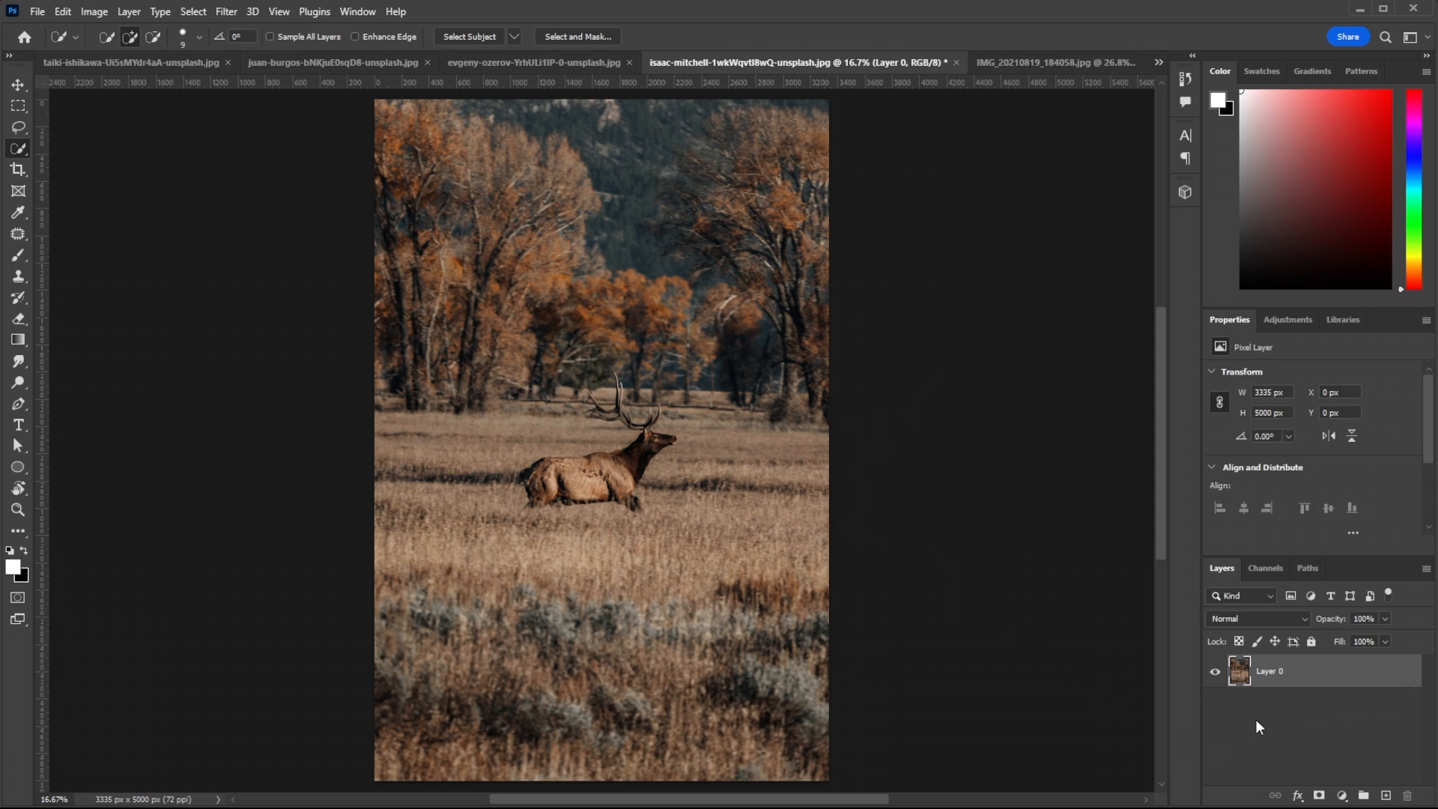
pyautogui.hotkey('ctrl', 'j')
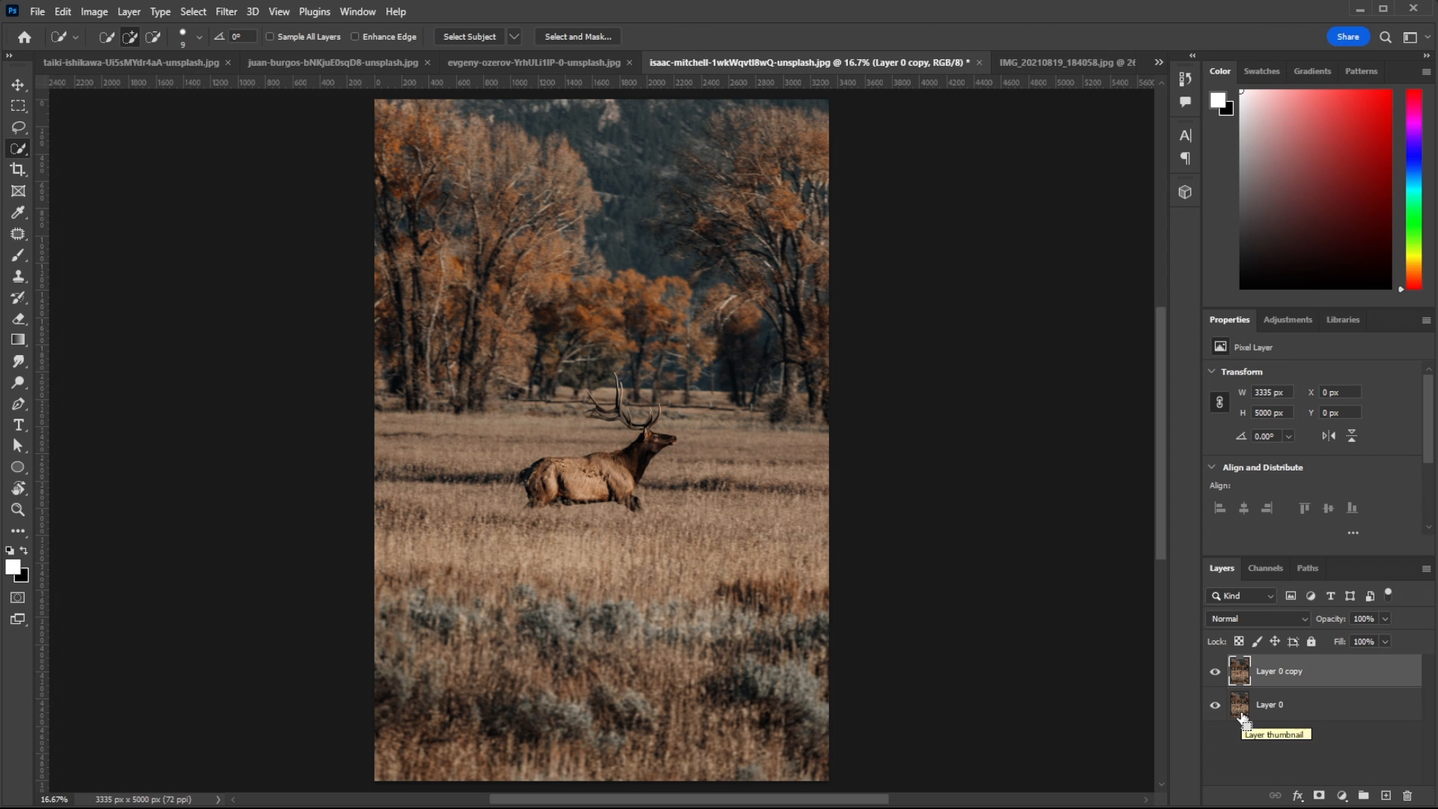
# Step: Outline the whole elk, including its antlers, with a freehand Lasso selection about 1190 x 1079 px
pyautogui.scroll(14, 576, 451)
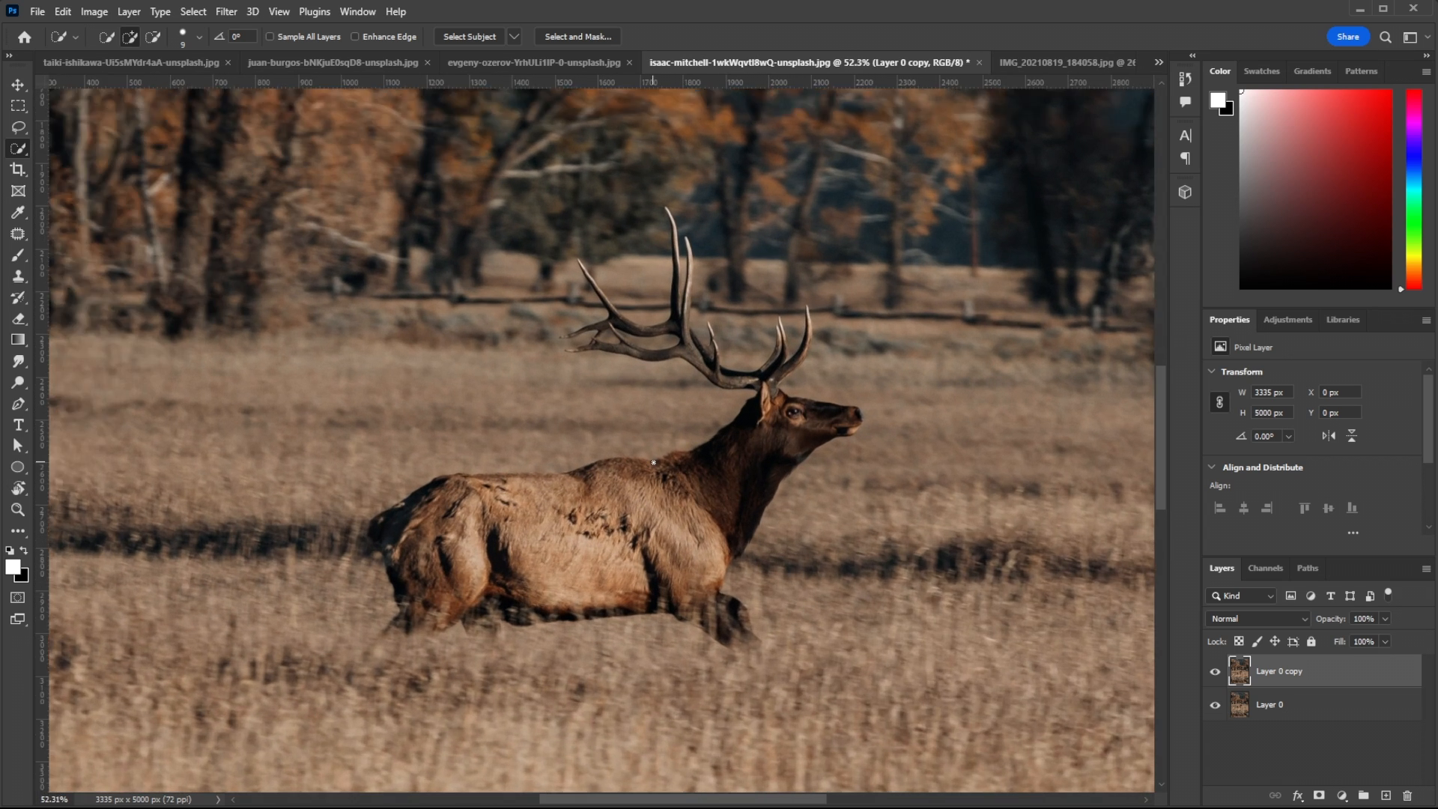
pyautogui.scroll(1, 653, 462)
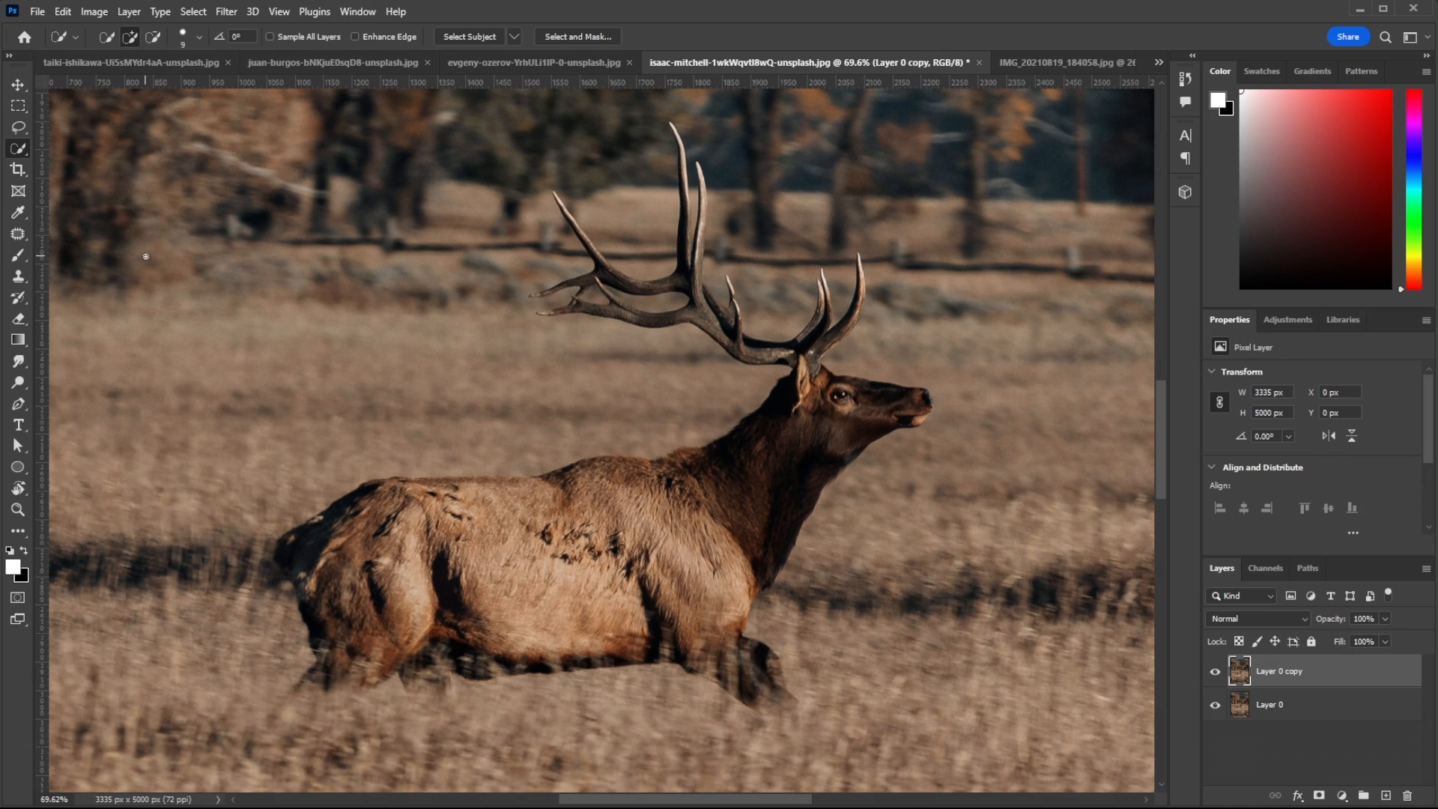
pyautogui.click(22, 129)
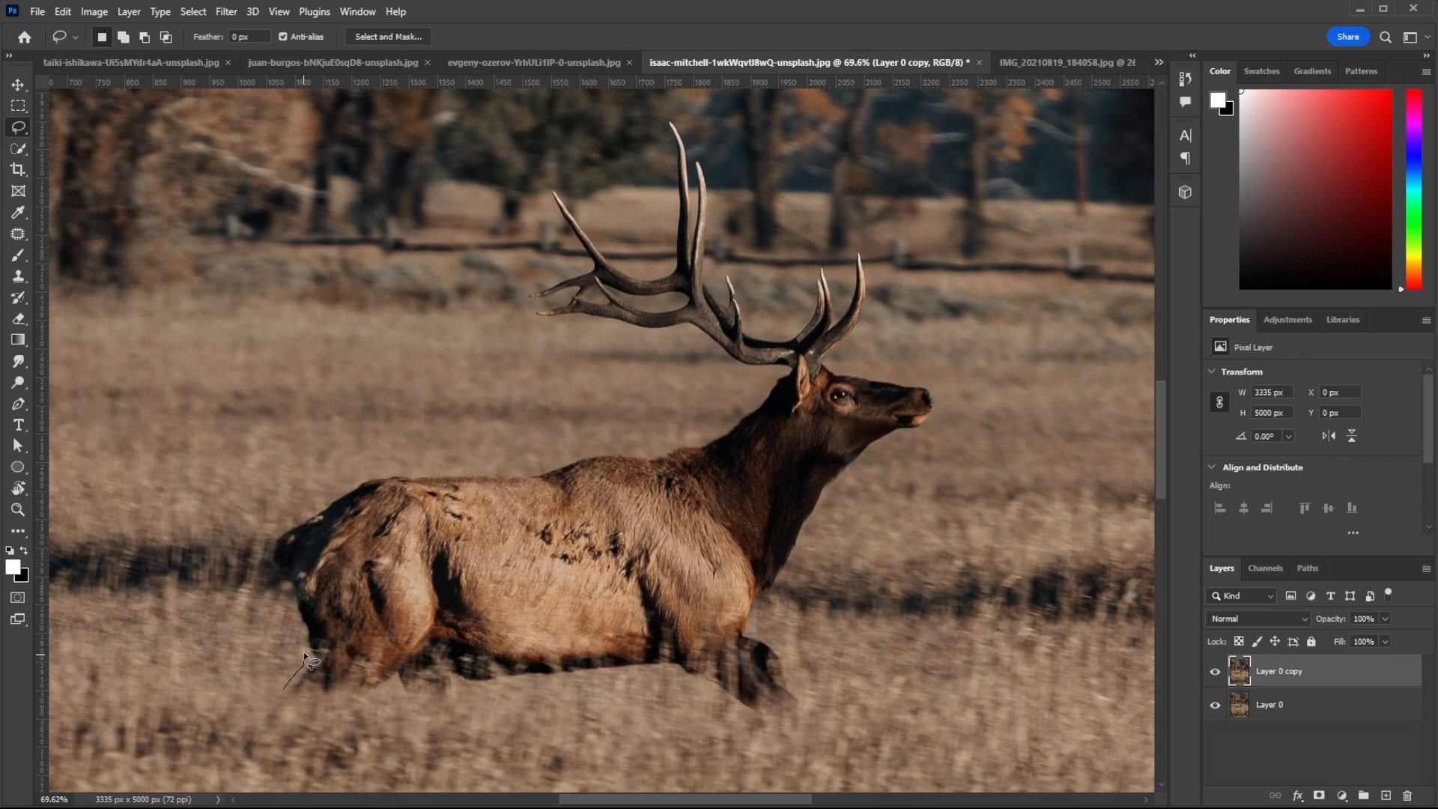
pyautogui.moveTo(292, 620)
pyautogui.mouseDown()
pyautogui.moveTo(266, 566)
pyautogui.moveTo(280, 524)
pyautogui.moveTo(362, 475)
pyautogui.moveTo(433, 467)
pyautogui.mouseUp()
pyautogui.moveTo(567, 456)
pyautogui.mouseDown()
pyautogui.moveTo(649, 446)
pyautogui.moveTo(749, 392)
pyautogui.mouseUp()
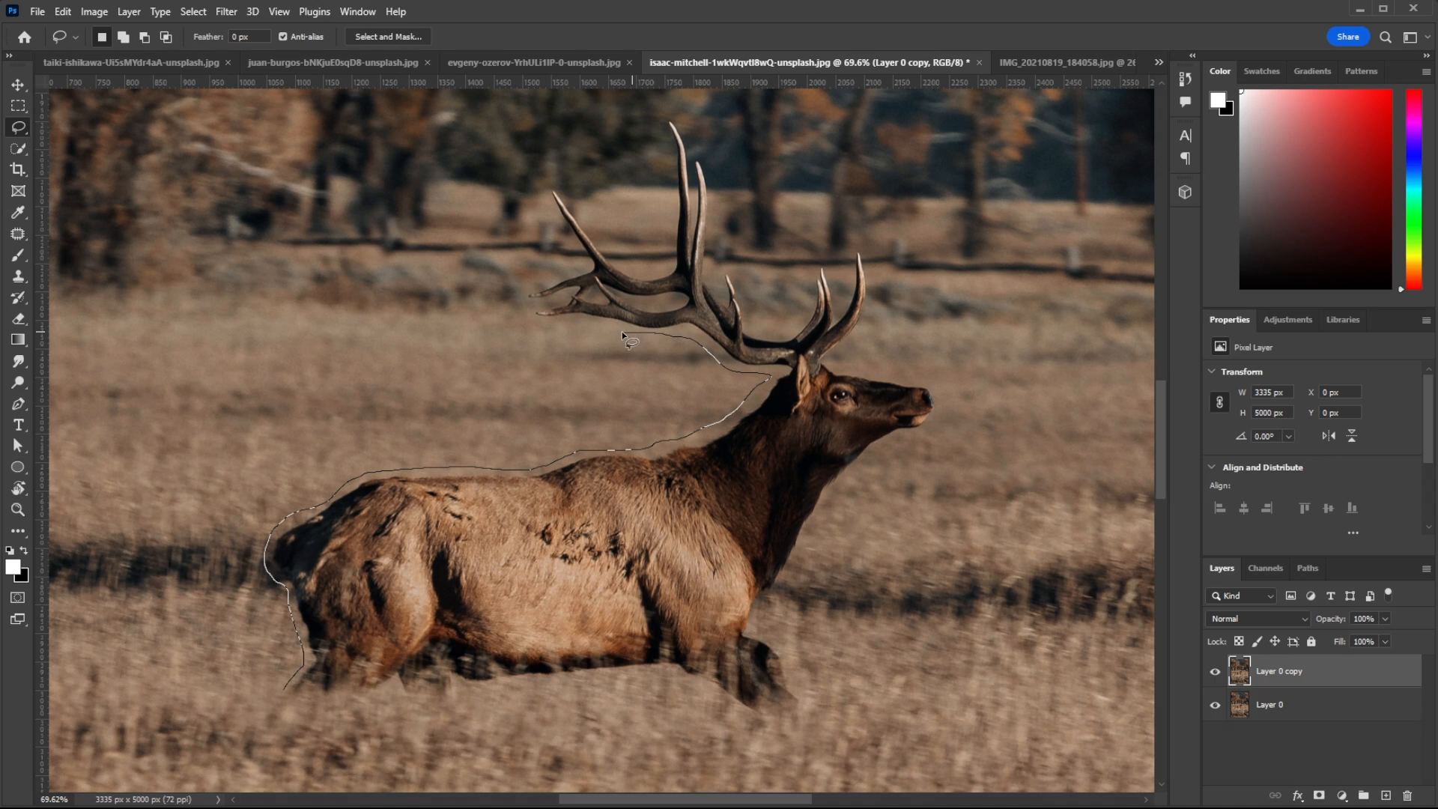
pyautogui.moveTo(528, 308)
pyautogui.mouseDown()
pyautogui.moveTo(577, 265)
pyautogui.moveTo(547, 188)
pyautogui.moveTo(578, 203)
pyautogui.mouseUp()
pyautogui.moveTo(659, 263)
pyautogui.mouseDown()
pyautogui.moveTo(672, 112)
pyautogui.moveTo(713, 171)
pyautogui.moveTo(712, 229)
pyautogui.mouseUp()
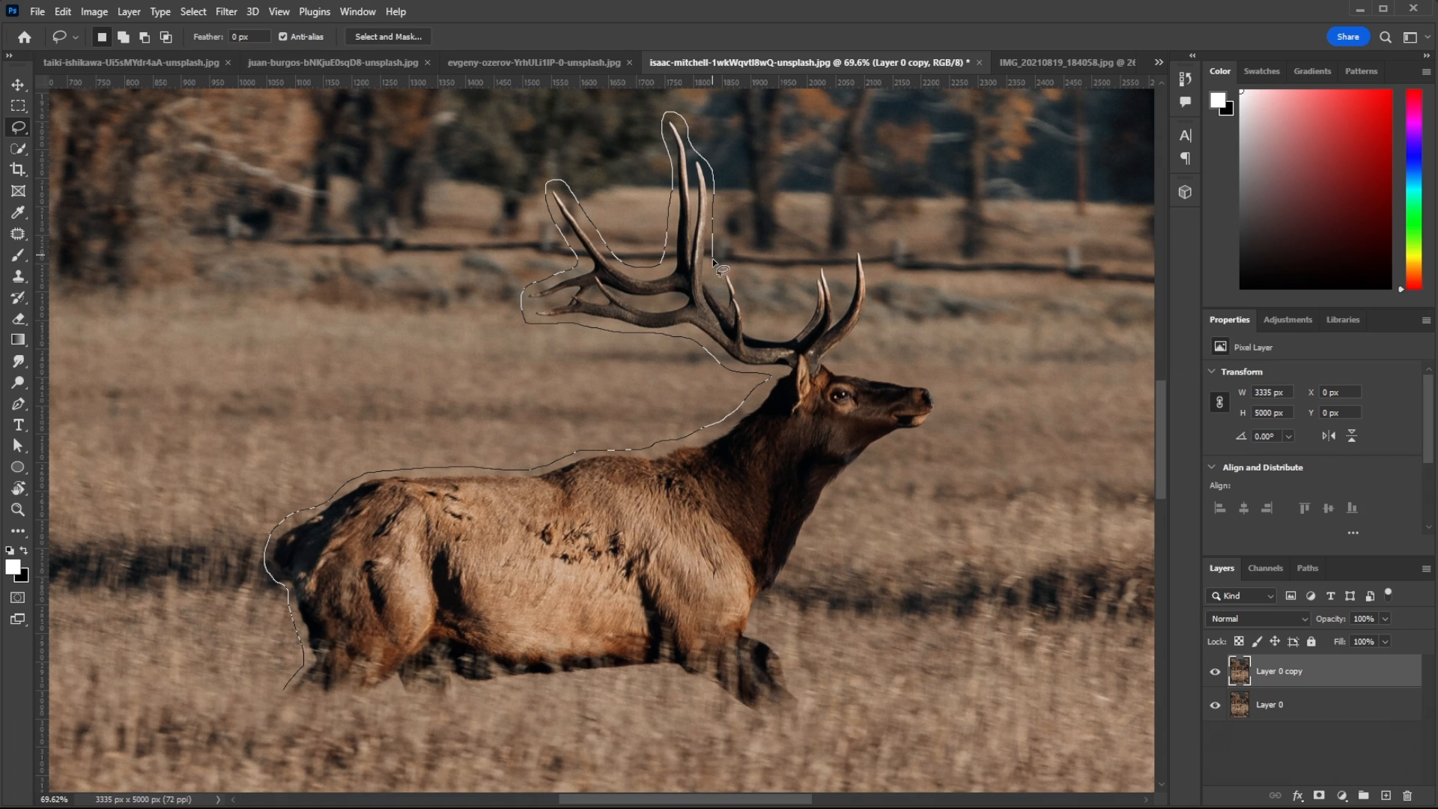
pyautogui.moveTo(713, 278); pyautogui.dragTo(746, 305)
pyautogui.moveTo(802, 313)
pyautogui.mouseDown()
pyautogui.moveTo(824, 261)
pyautogui.moveTo(844, 297)
pyautogui.moveTo(851, 254)
pyautogui.moveTo(869, 250)
pyautogui.moveTo(843, 353)
pyautogui.mouseUp()
pyautogui.moveTo(847, 365)
pyautogui.mouseDown()
pyautogui.moveTo(932, 389)
pyautogui.moveTo(941, 410)
pyautogui.moveTo(833, 506)
pyautogui.moveTo(781, 591)
pyautogui.moveTo(764, 634)
pyautogui.moveTo(796, 668)
pyautogui.moveTo(800, 720)
pyautogui.moveTo(745, 725)
pyautogui.moveTo(672, 682)
pyautogui.moveTo(597, 683)
pyautogui.mouseUp()
pyautogui.moveTo(483, 691)
pyautogui.mouseDown()
pyautogui.moveTo(391, 699)
pyautogui.moveTo(345, 717)
pyautogui.moveTo(284, 689)
pyautogui.mouseUp()
# Step: Remove the selected elk from the field with Delete and Fill Selection
pyautogui.scroll(-5, 720, 506)
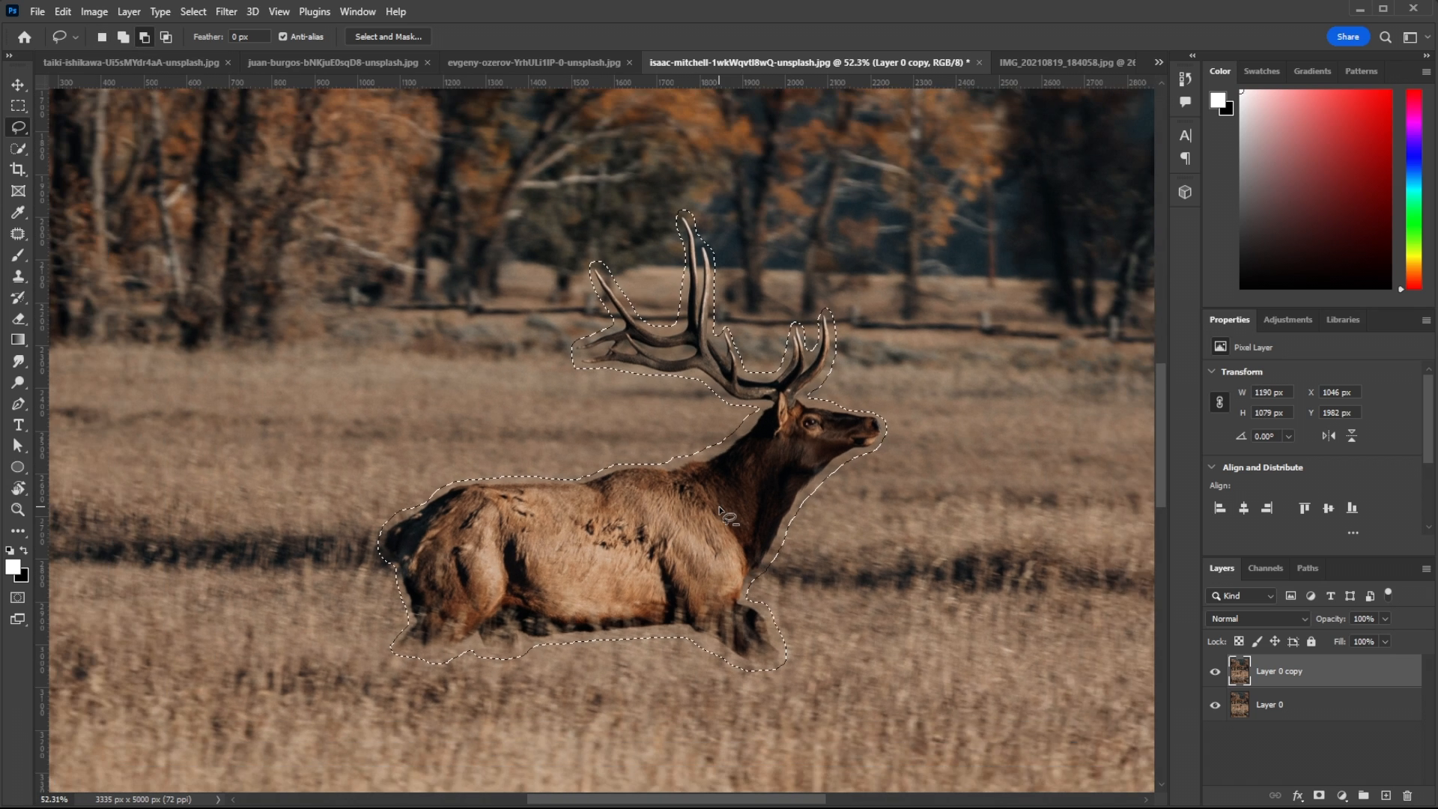
pyautogui.rightClick(722, 484)
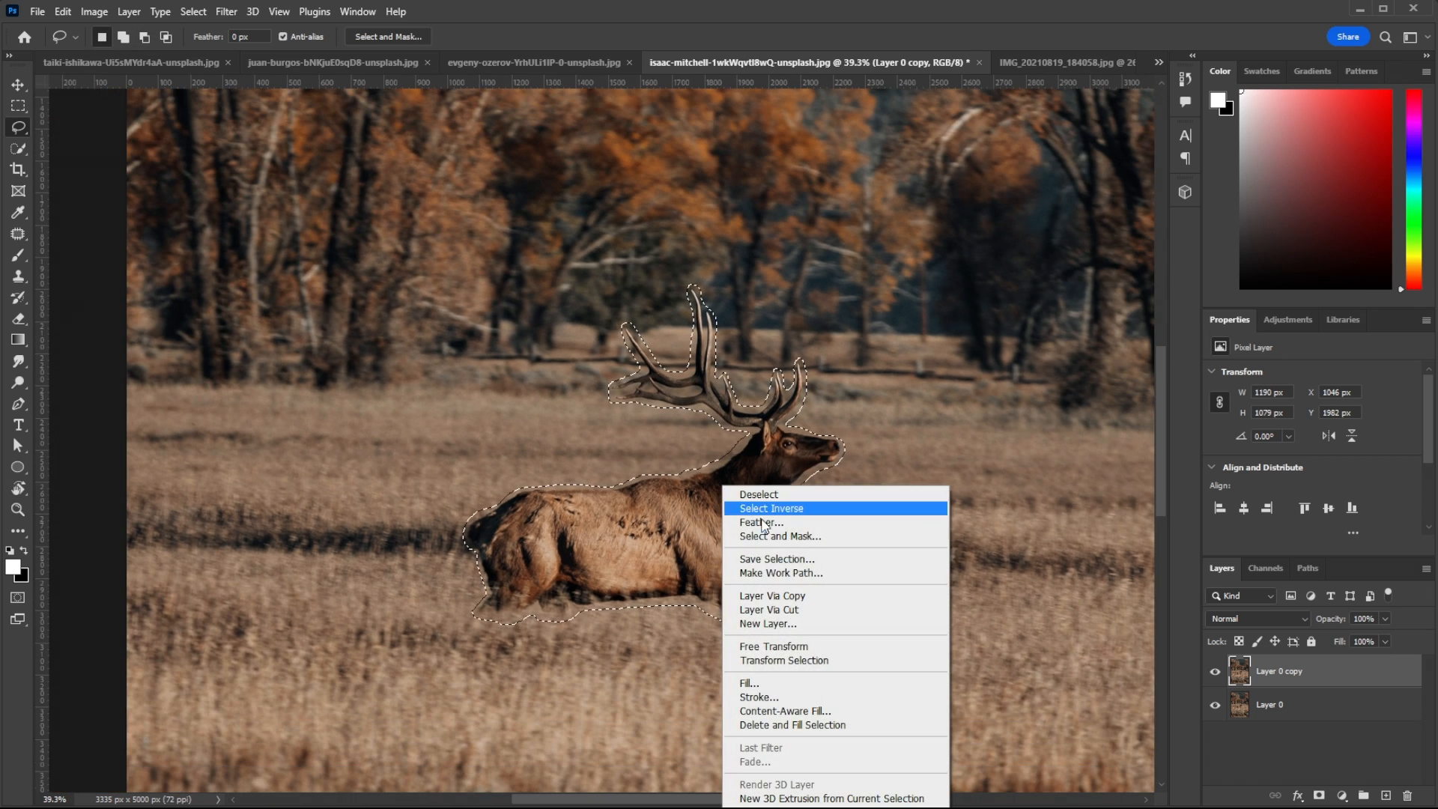
pyautogui.click(814, 725)
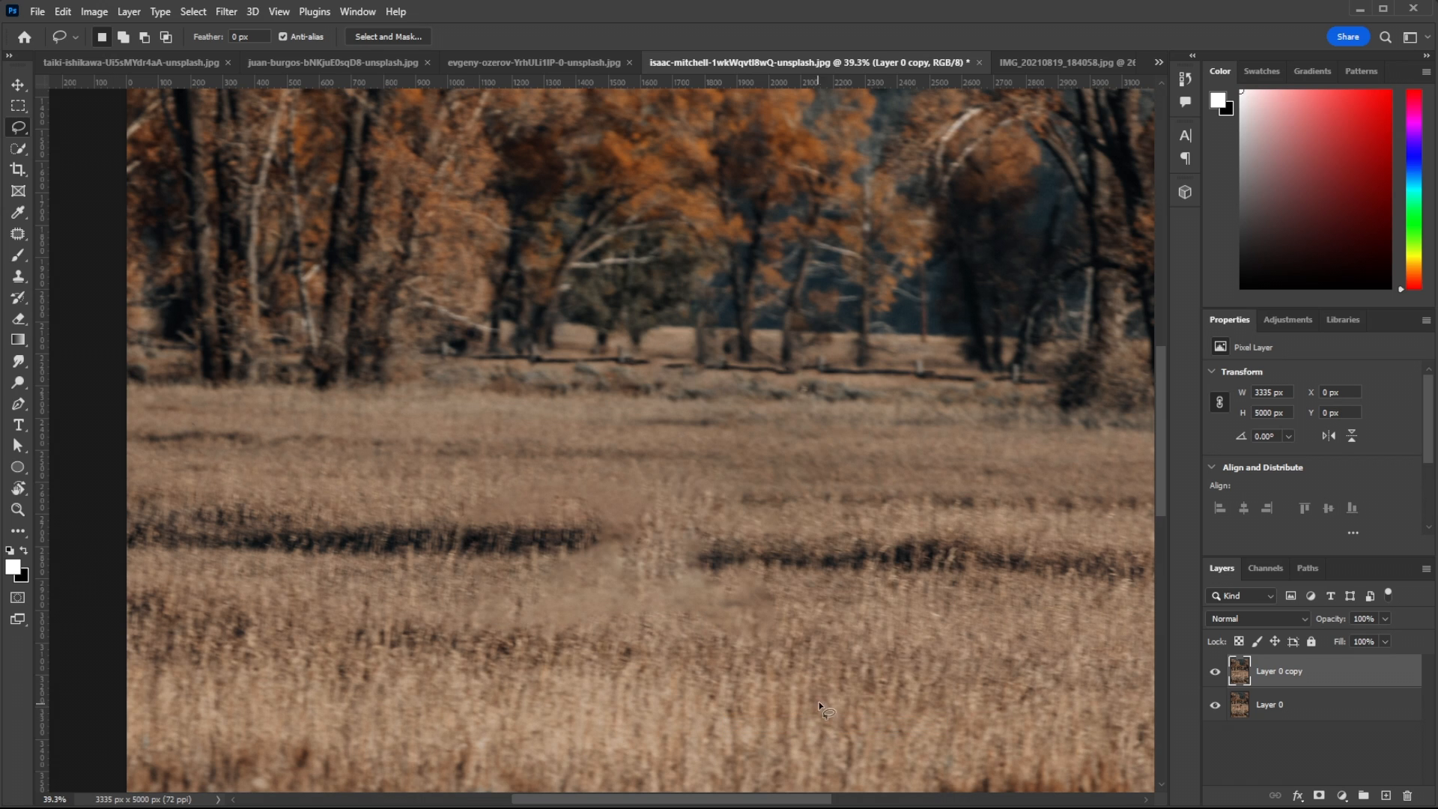
pyautogui.scroll(-4, 825, 559)
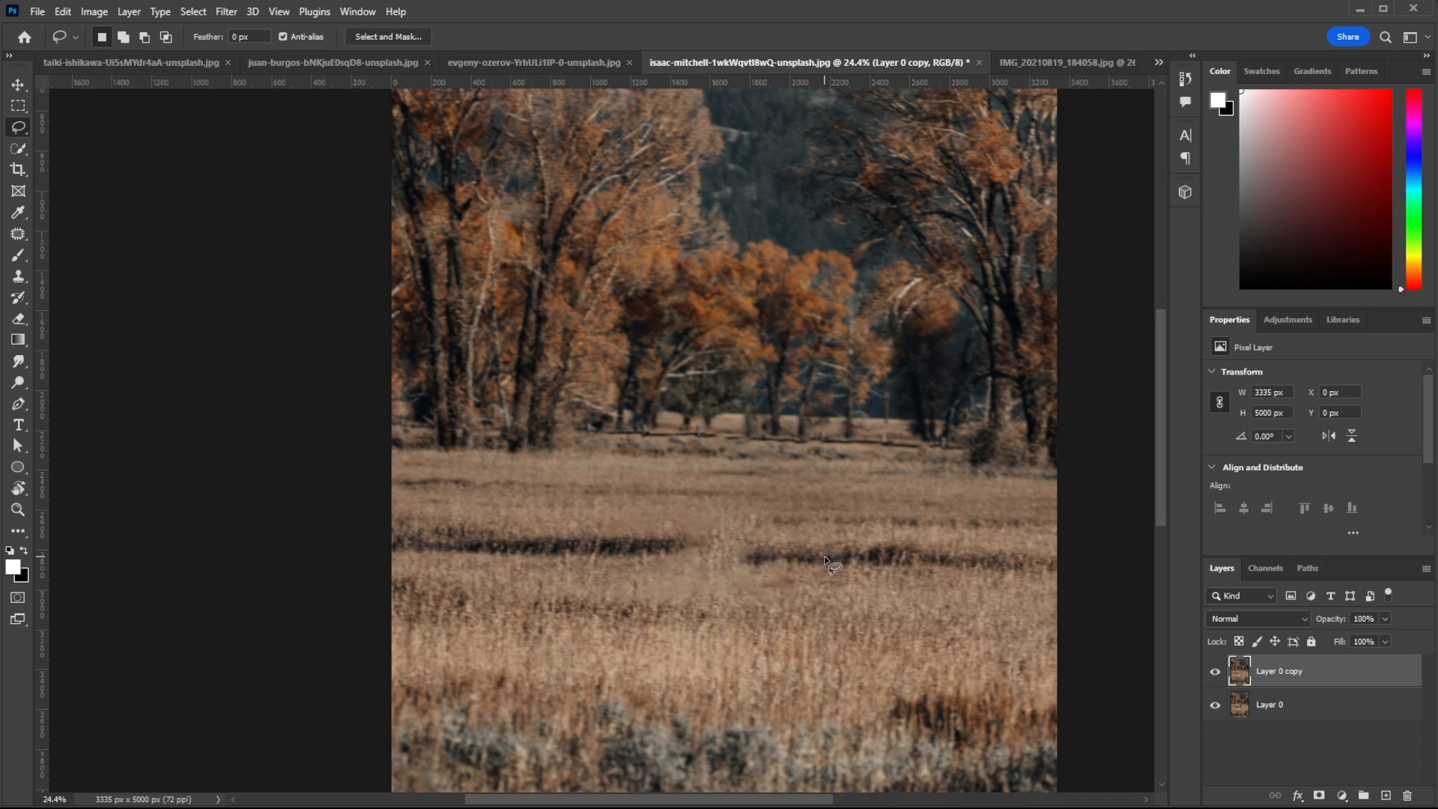
pyautogui.scroll(-2, 825, 560)
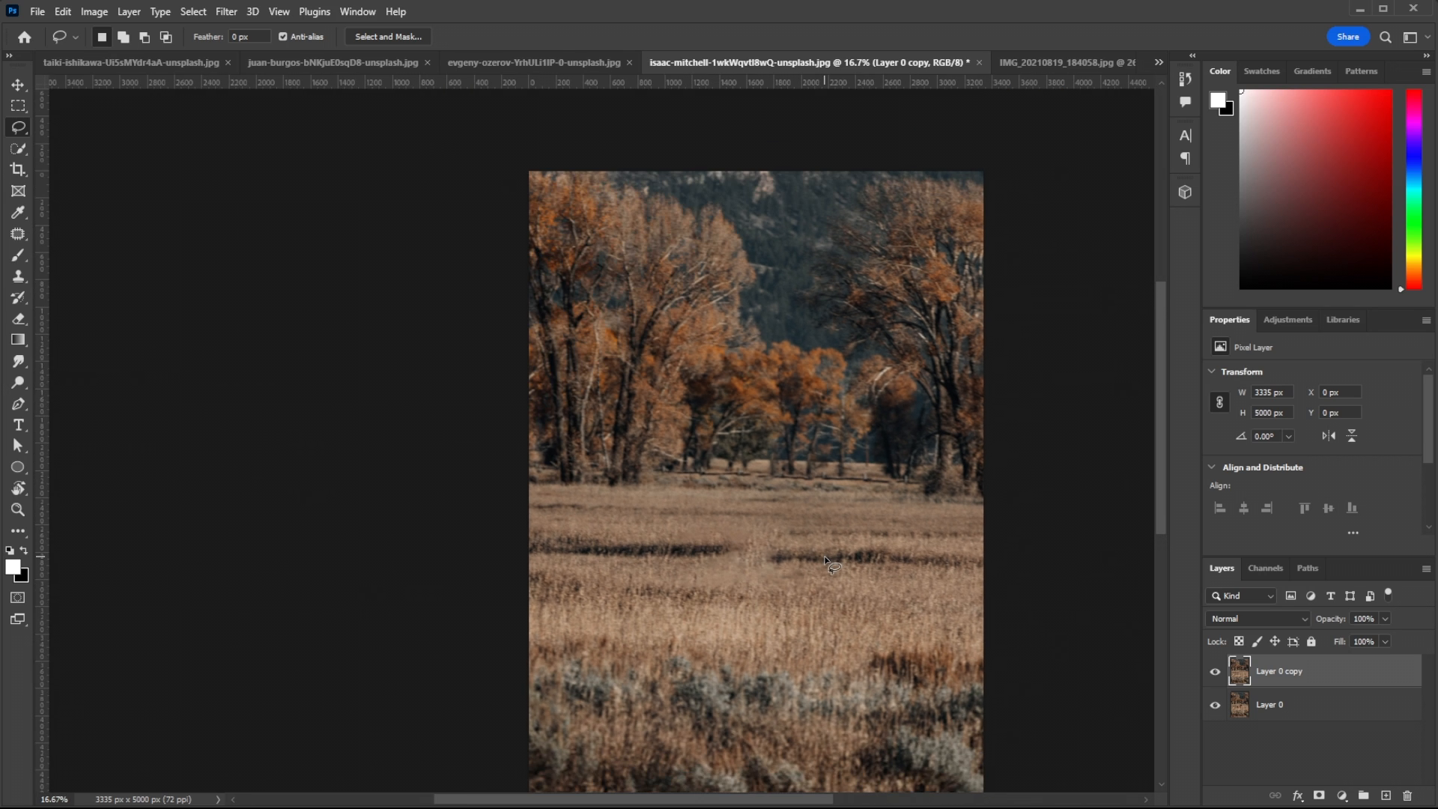
pyautogui.scroll(1, 825, 560)
pyautogui.scroll(2, 825, 560)
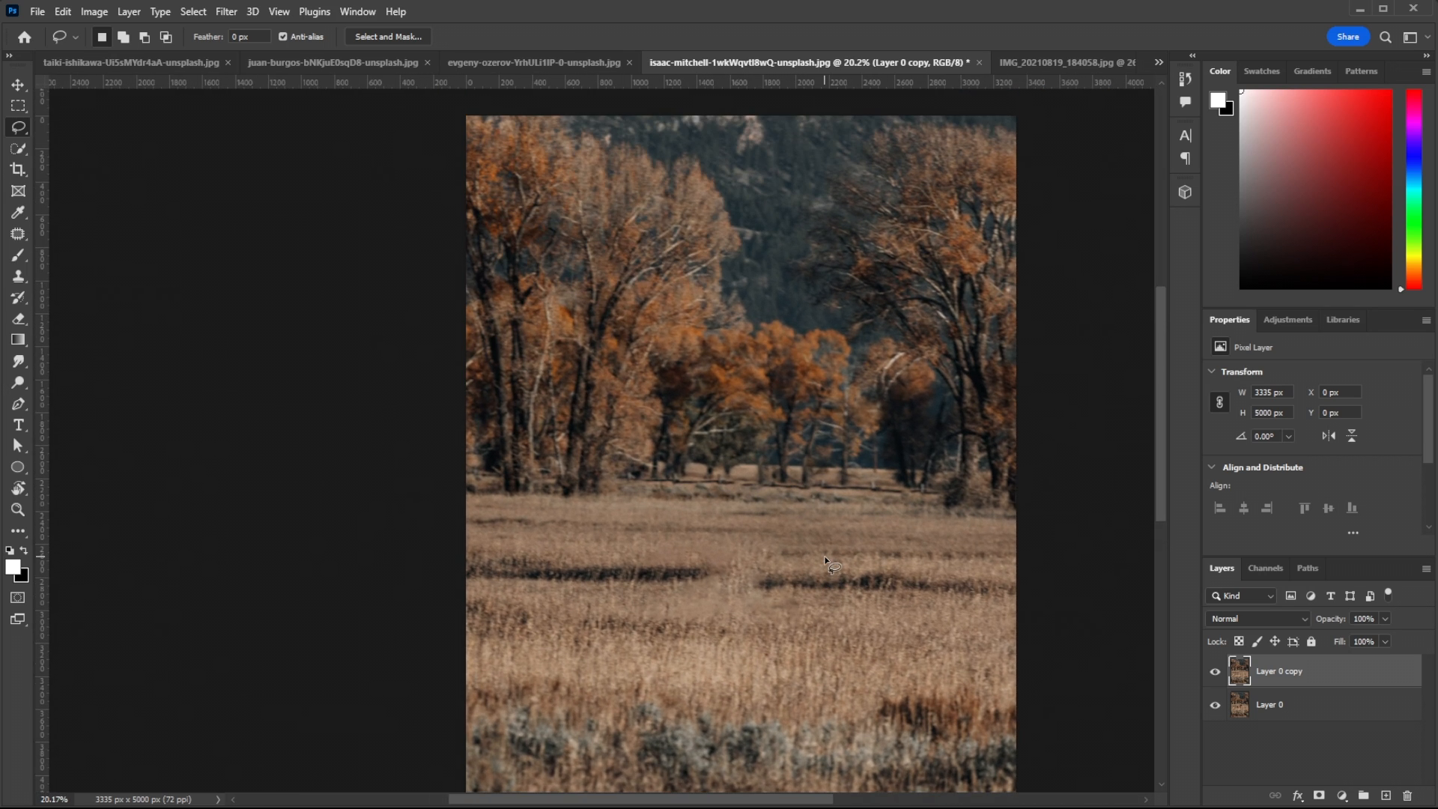
# Step: Toggle Layer 0 copy's visibility to compare the retouched field photo with the original
pyautogui.click(23, 82)
pyautogui.scroll(-3, 943, 538)
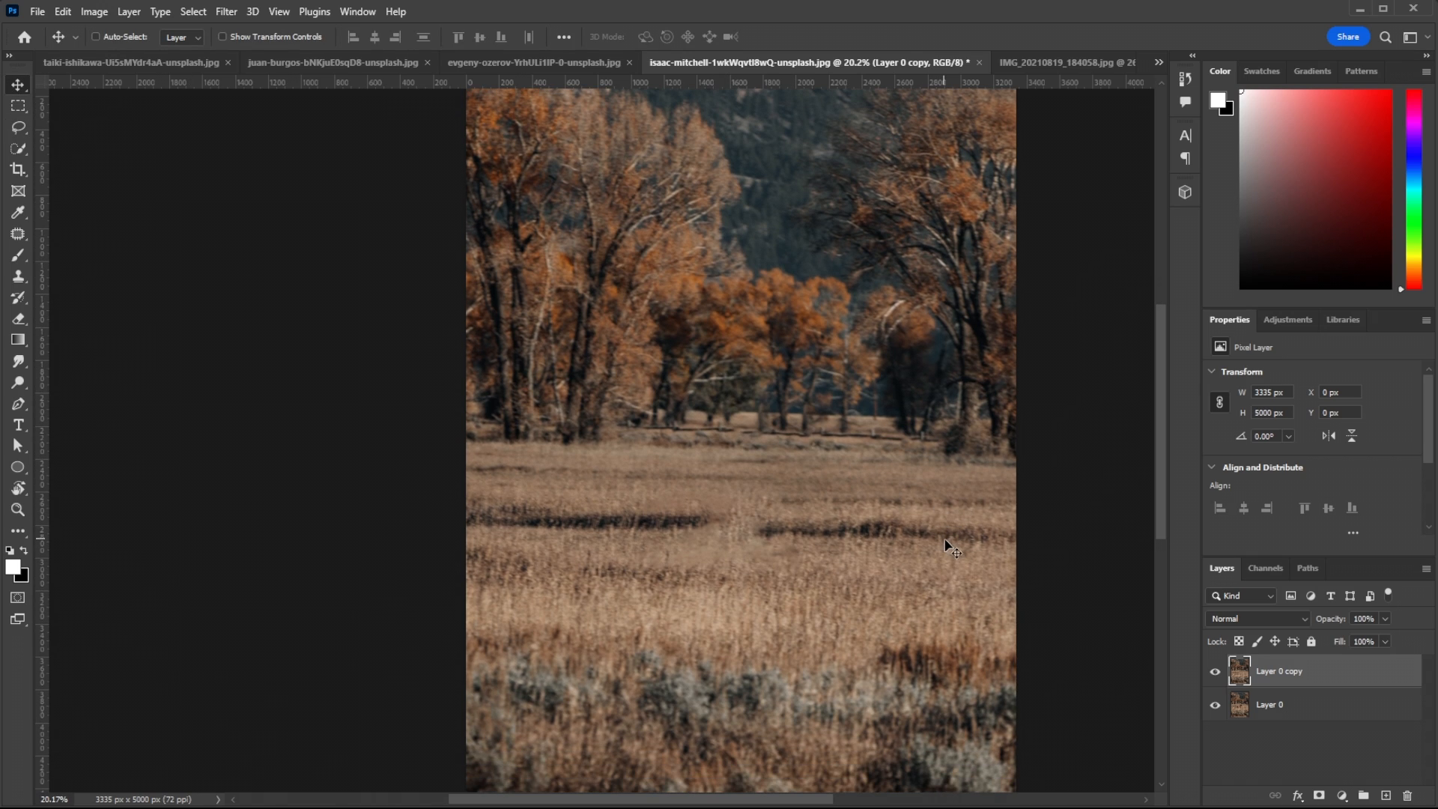
pyautogui.click(1216, 672)
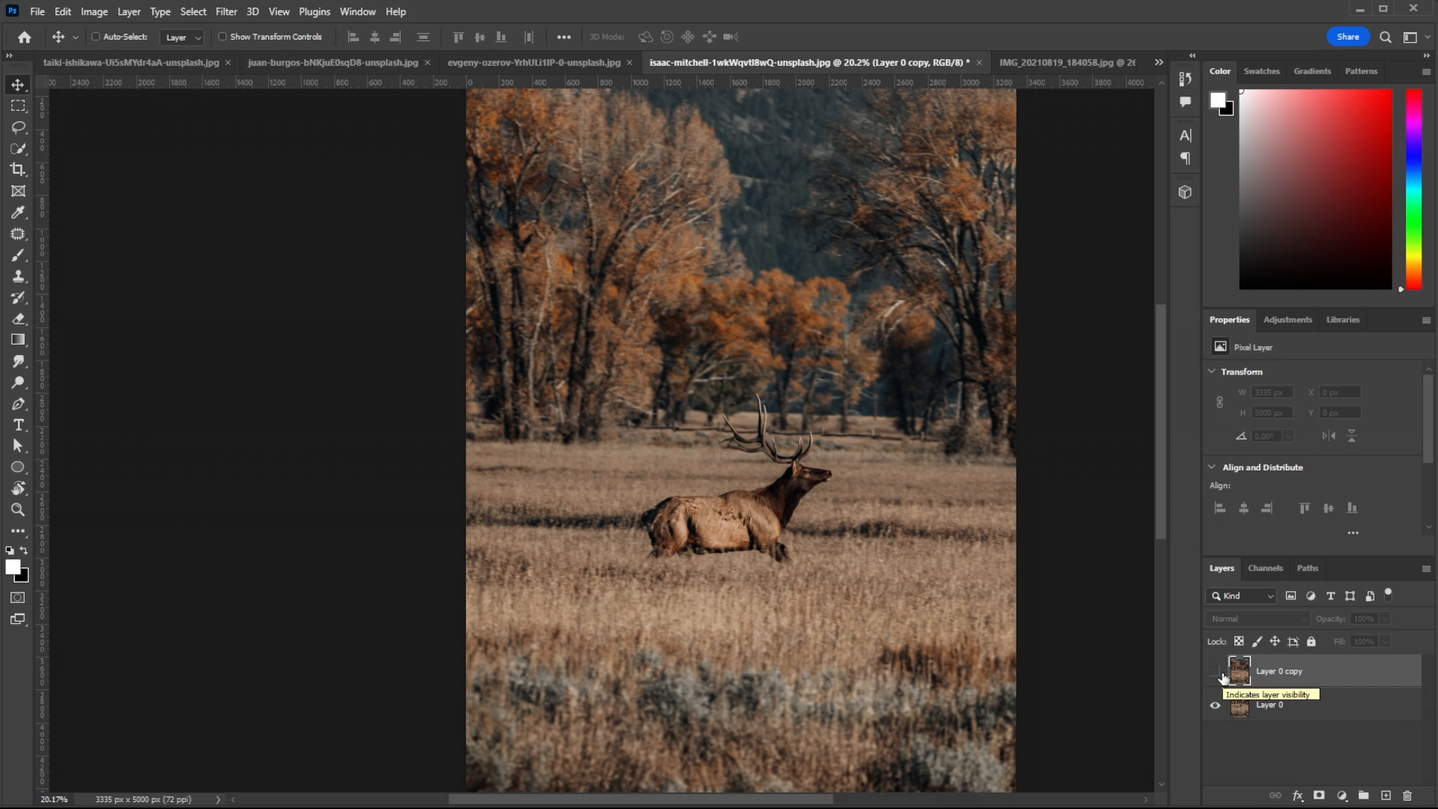
pyautogui.click(1216, 673)
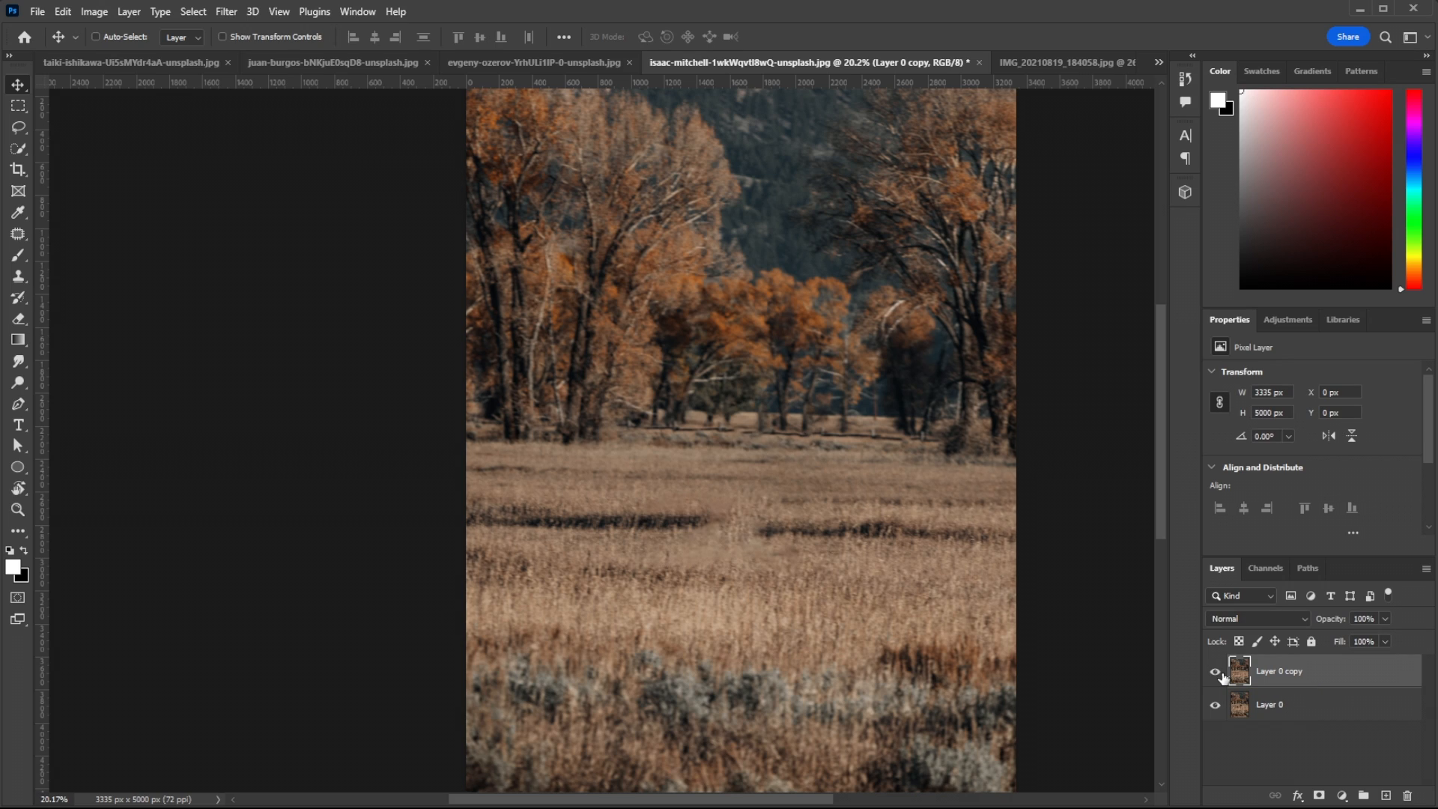
pyautogui.click(1216, 673)
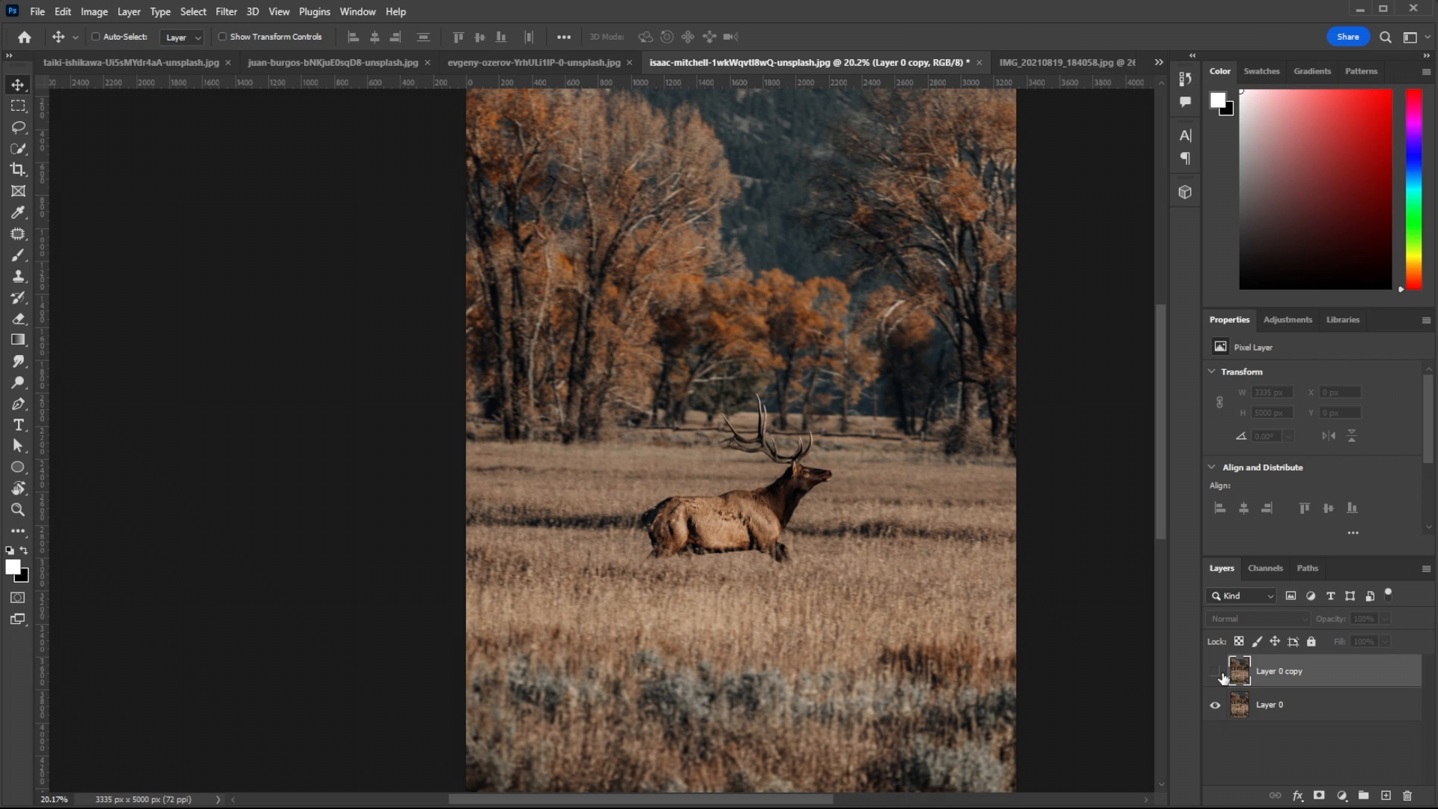
pyautogui.click(1216, 673)
pyautogui.scroll(-3, 1019, 597)
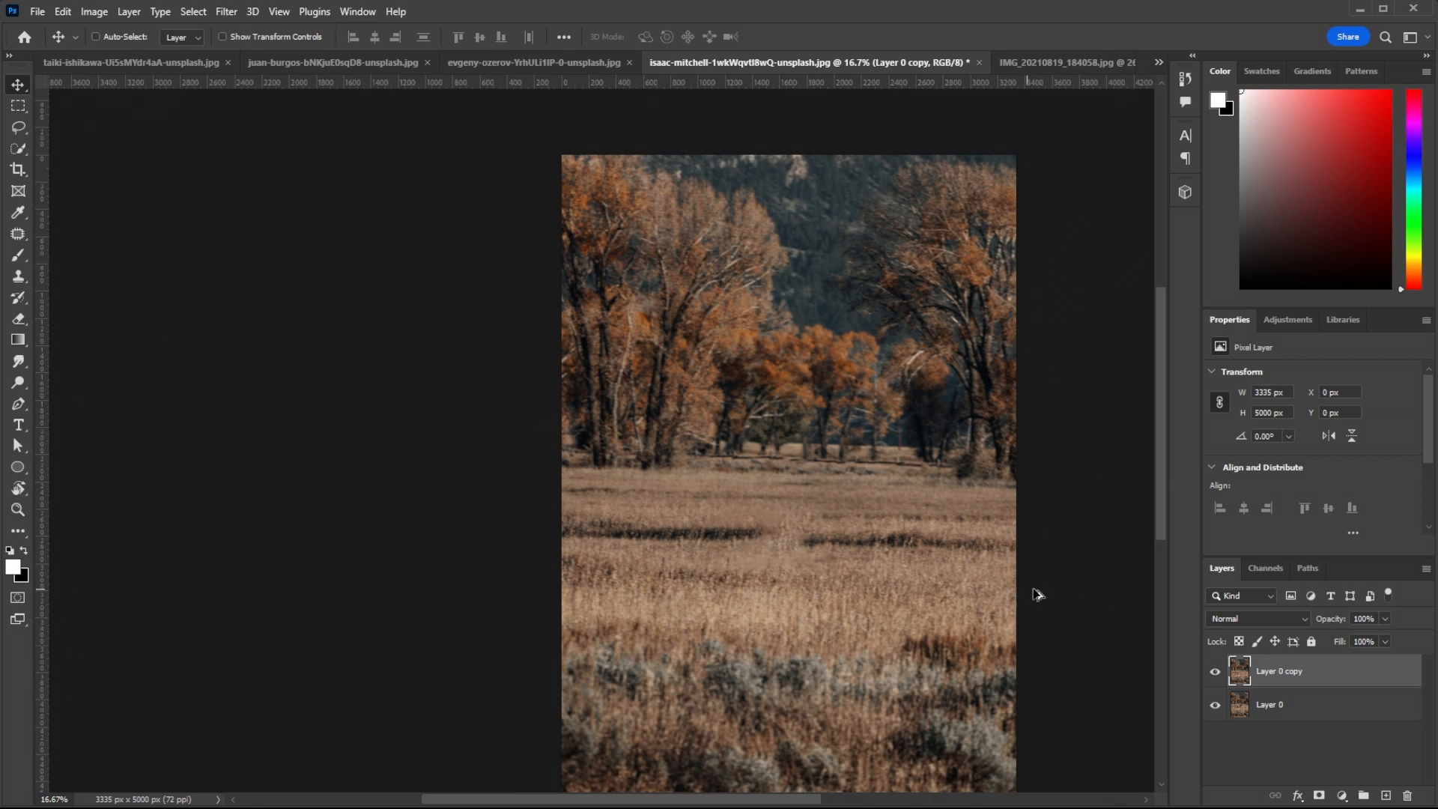
pyautogui.scroll(-1, 1054, 597)
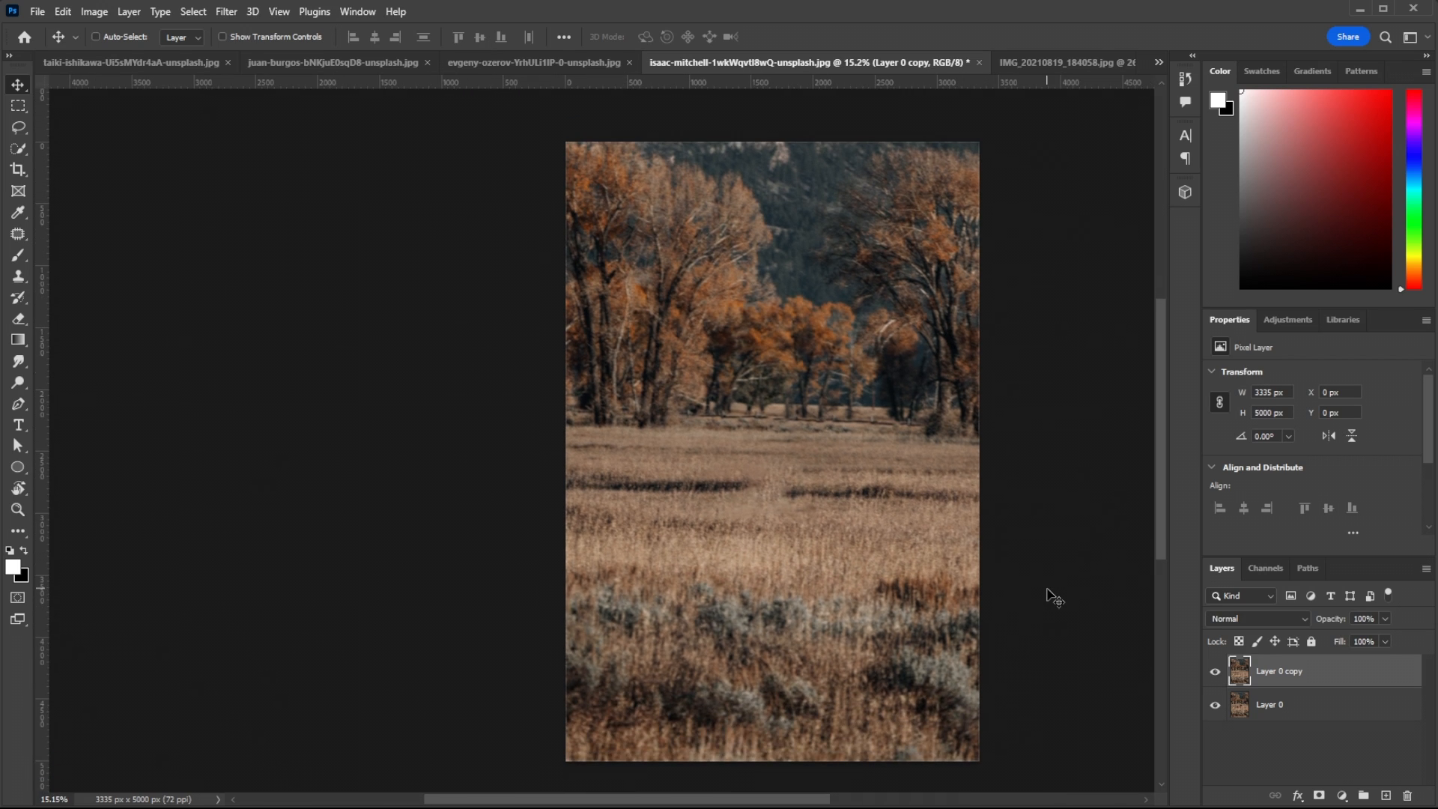
pyautogui.click(1215, 672)
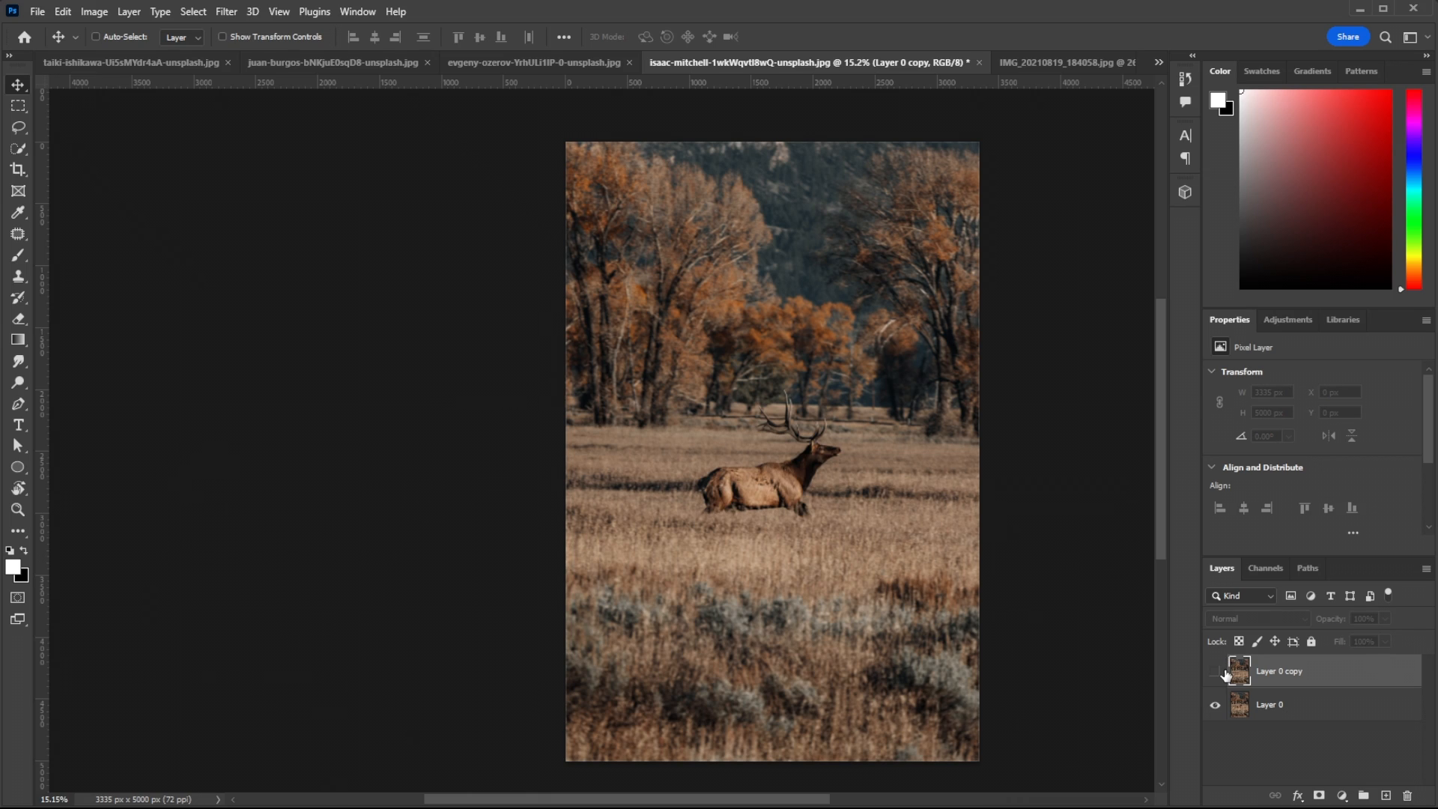
pyautogui.click(1217, 672)
pyautogui.hscroll(2, 1085, 608)
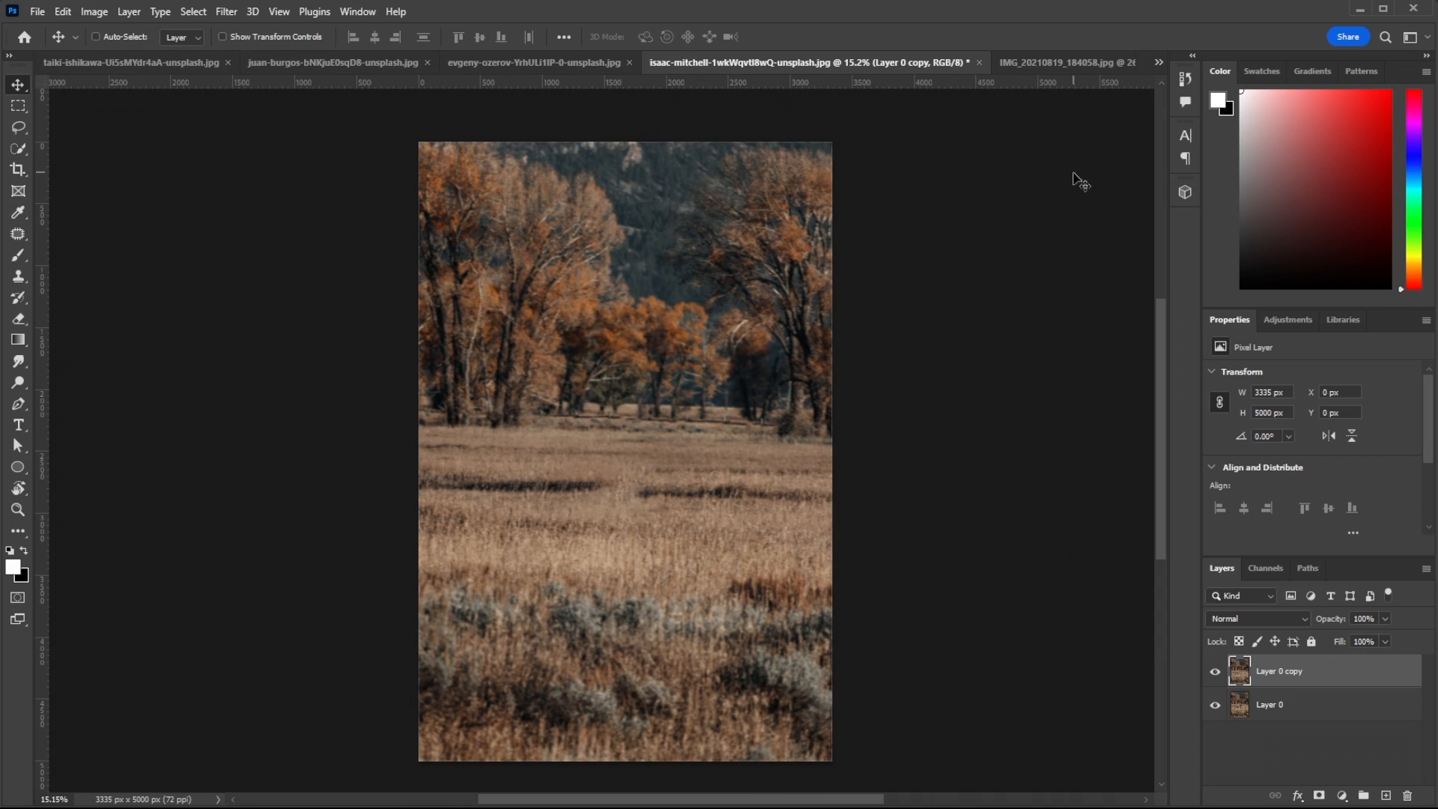
# Step: Open the photo IMG_20210819_184058.jpg, unlock its Background layer and duplicate it
pyautogui.click(1065, 61)
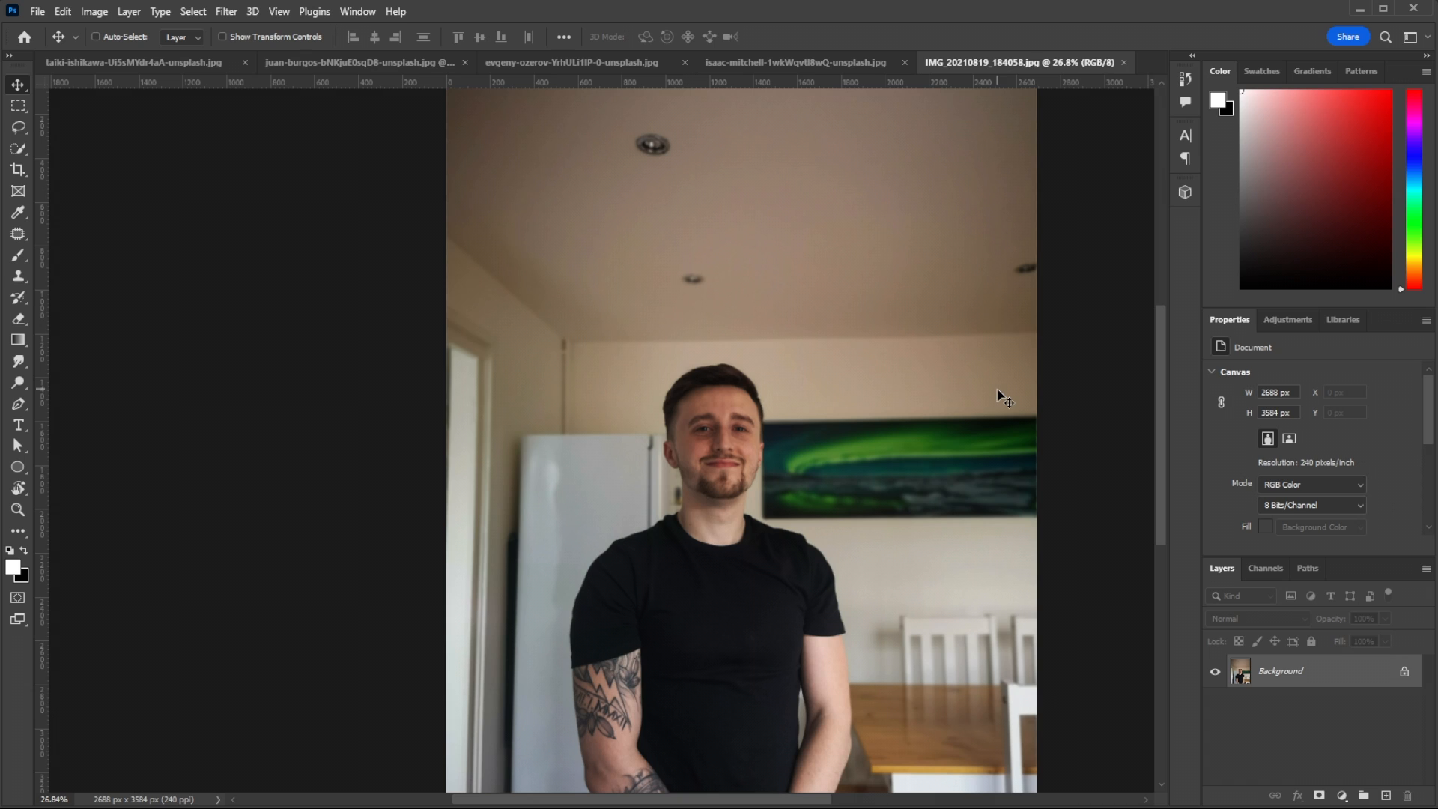
pyautogui.click(1404, 672)
pyautogui.hotkey('ctrl', 'j')
# Step: Select the three ceiling spotlights with a 9 px Quick Selection brush, spanning about 1829 x 698 px
pyautogui.scroll(3, 953, 449)
pyautogui.scroll(6, 665, 207)
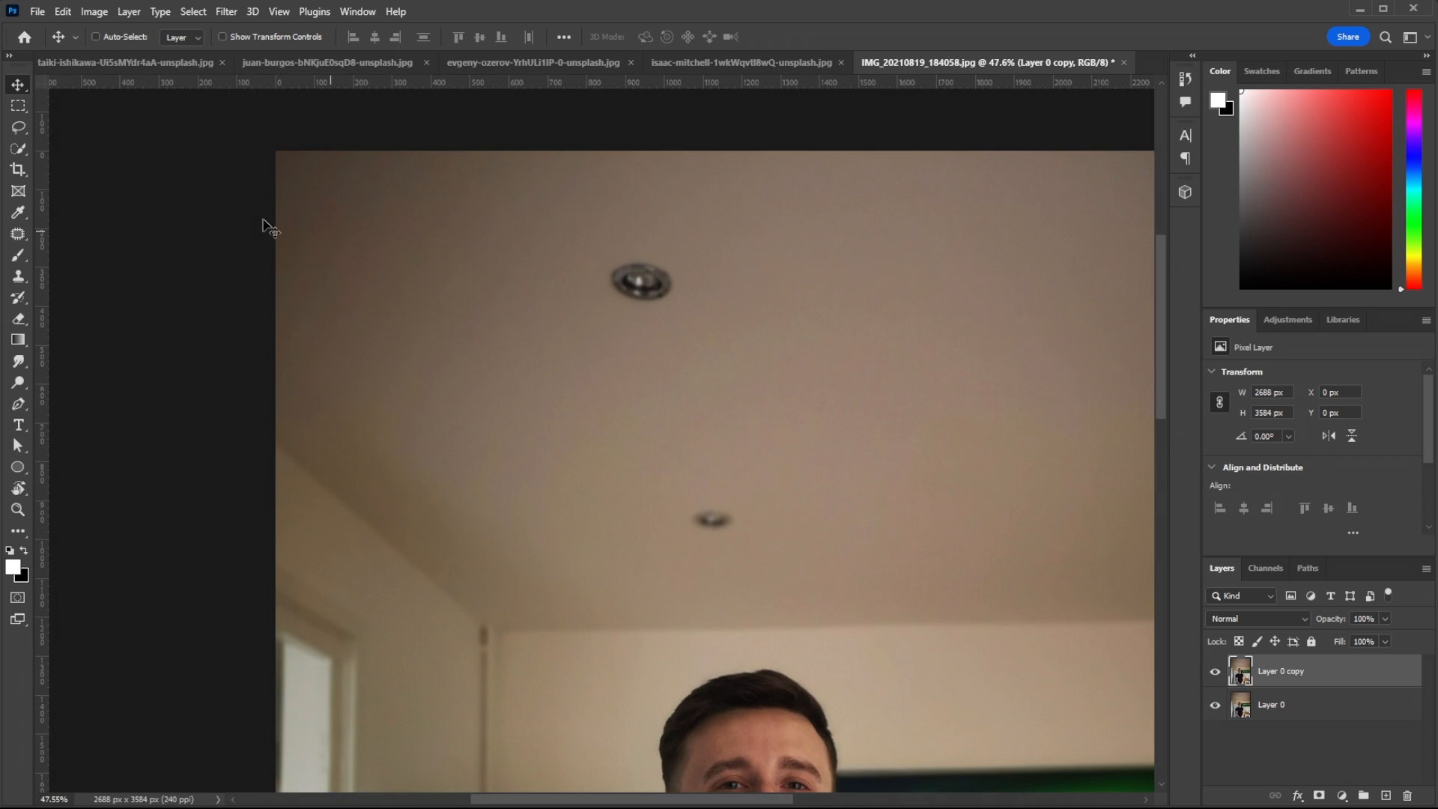
pyautogui.click(18, 148)
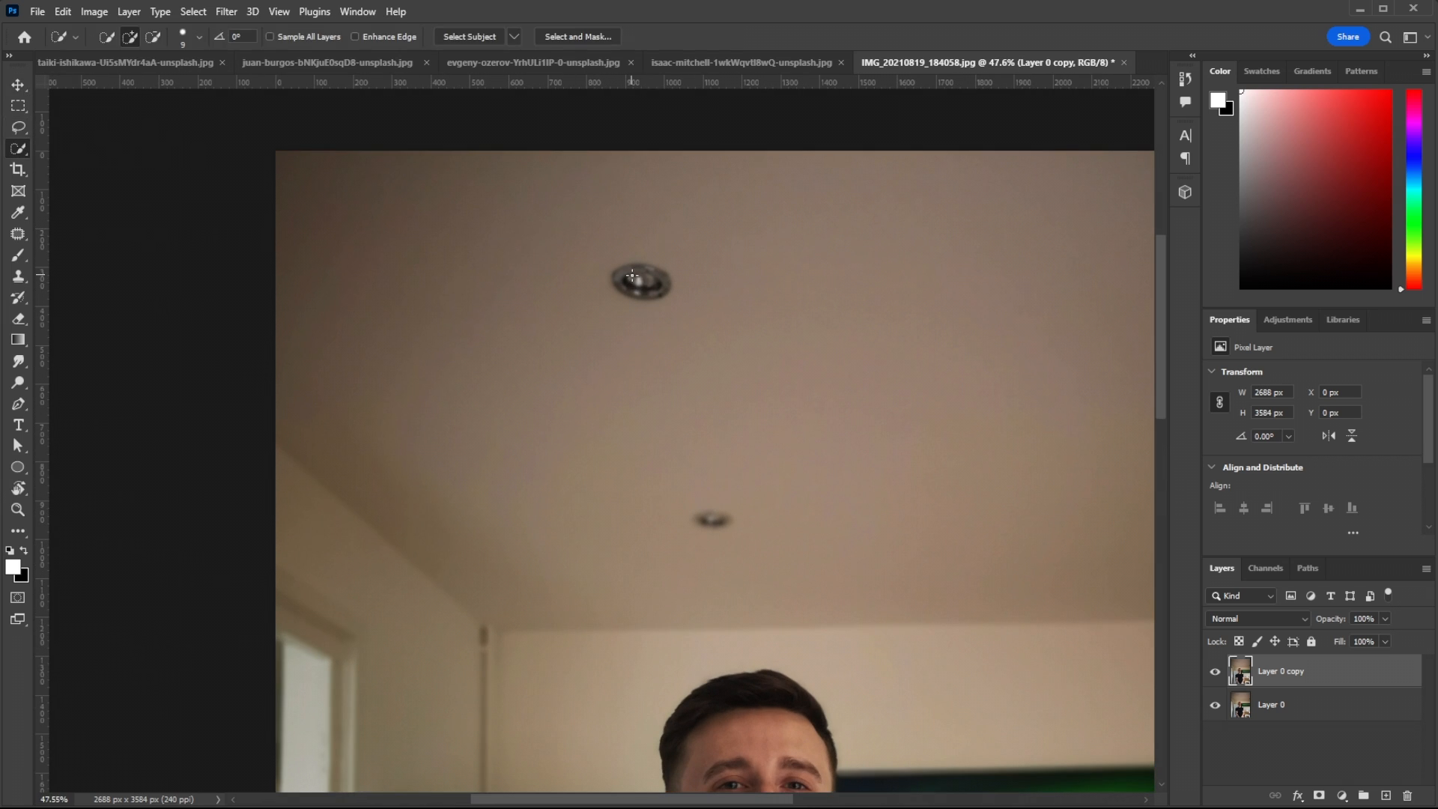
pyautogui.moveTo(632, 276); pyautogui.dragTo(641, 278)
pyautogui.scroll(-1, 716, 494)
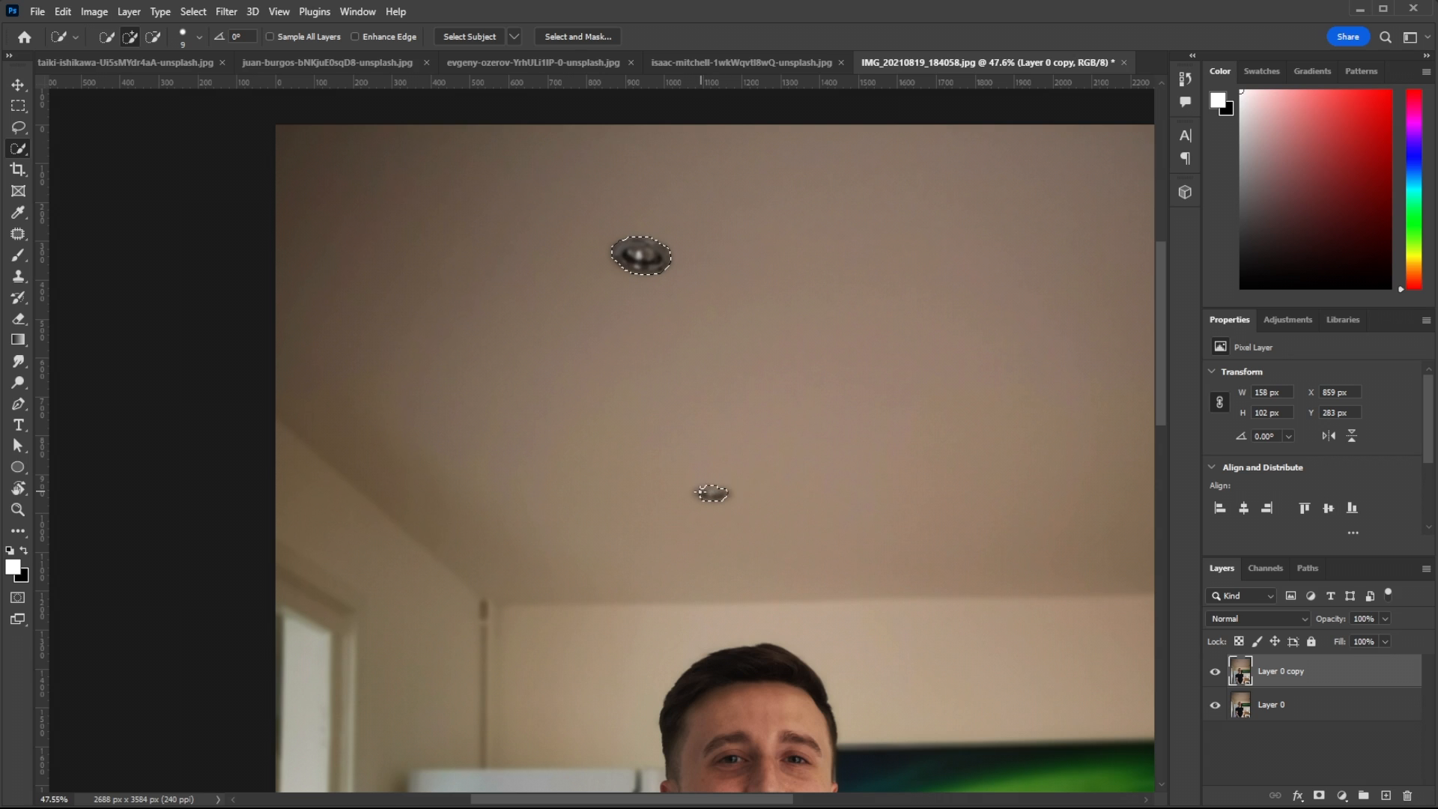
pyautogui.moveTo(696, 486); pyautogui.dragTo(698, 496)
pyautogui.hscroll(8, 781, 490)
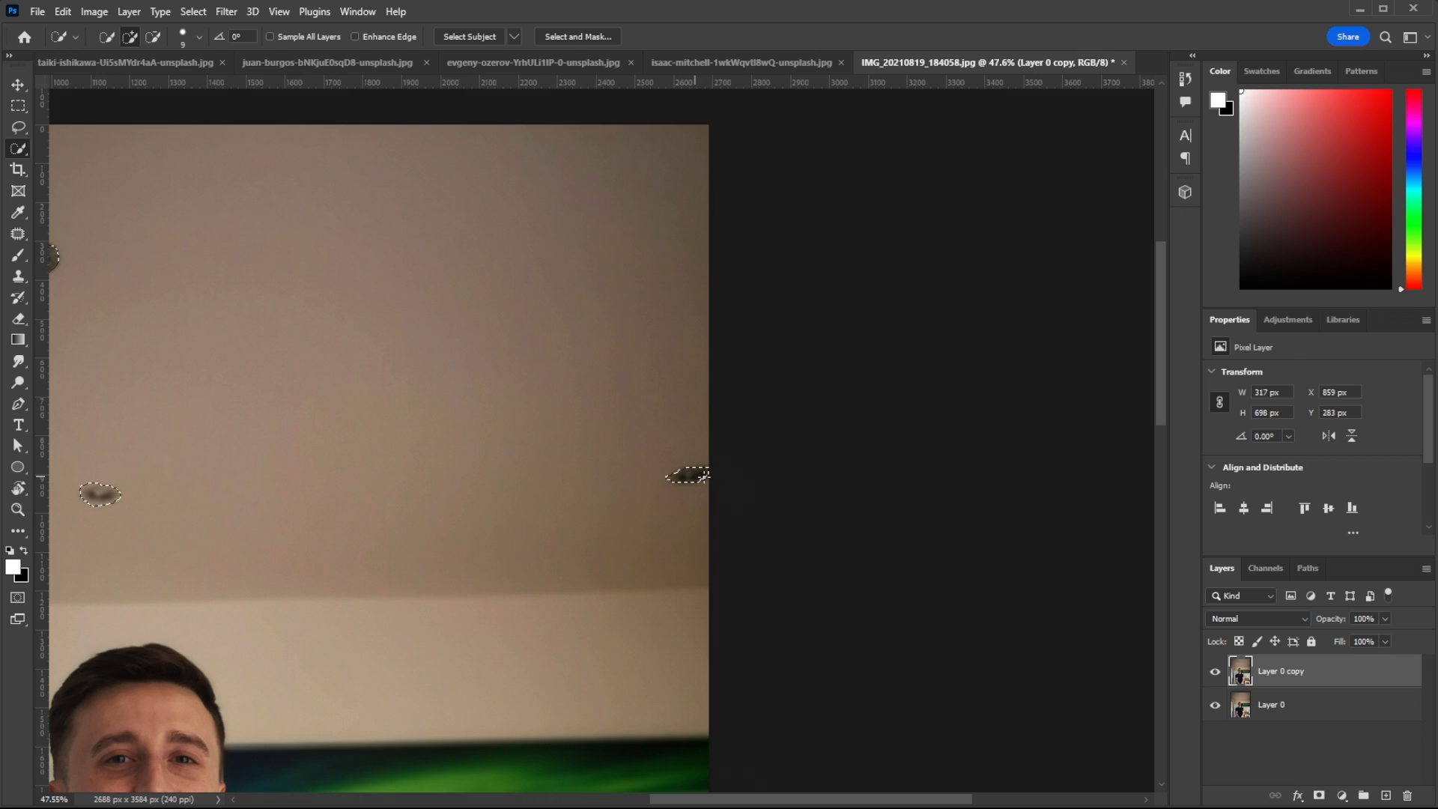
pyautogui.click(697, 470)
pyautogui.scroll(-3, 596, 514)
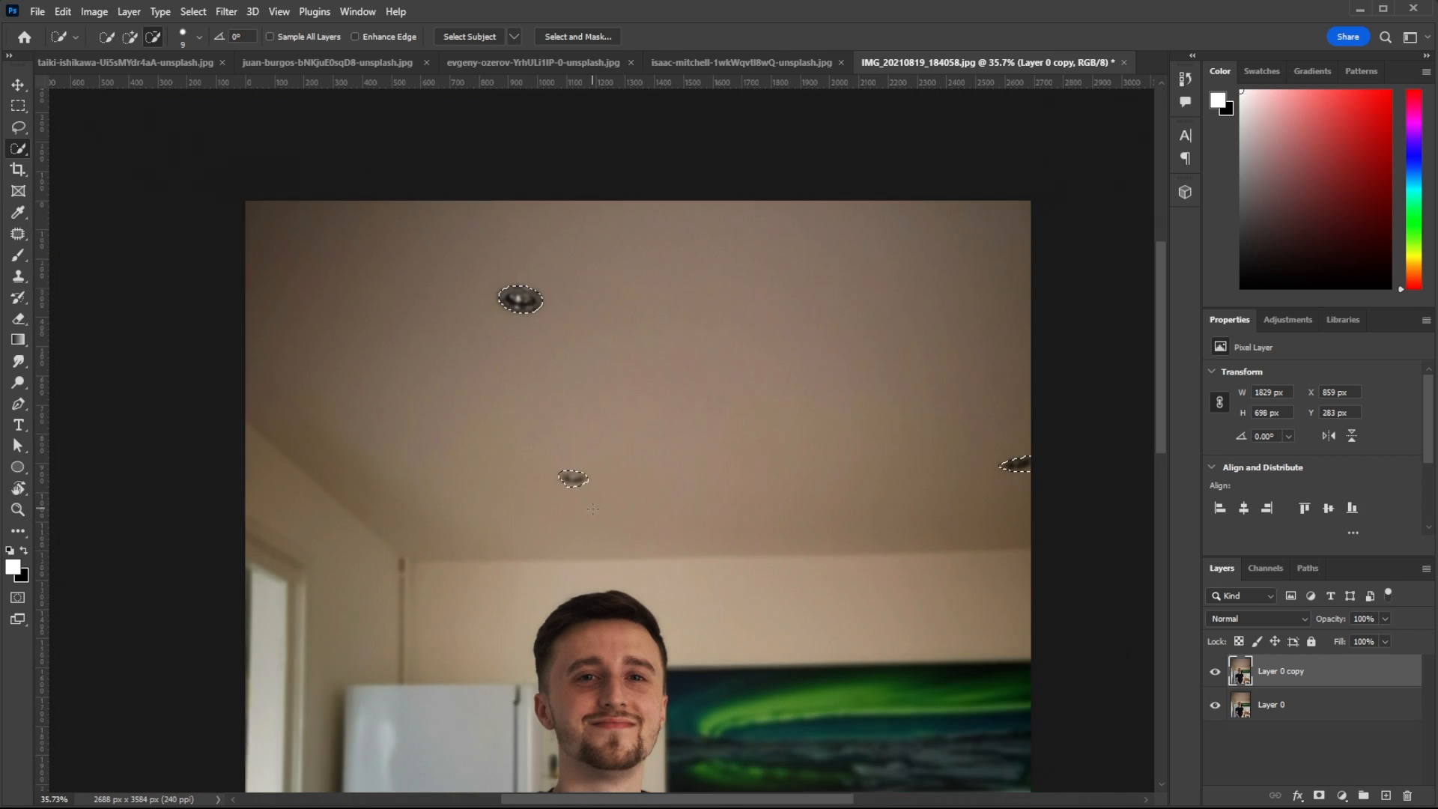
# Step: Add the vertical pipe on the wall above the fridge to the Quick Selection, extending it to about 2165 x 1372 px
pyautogui.scroll(3, 484, 528)
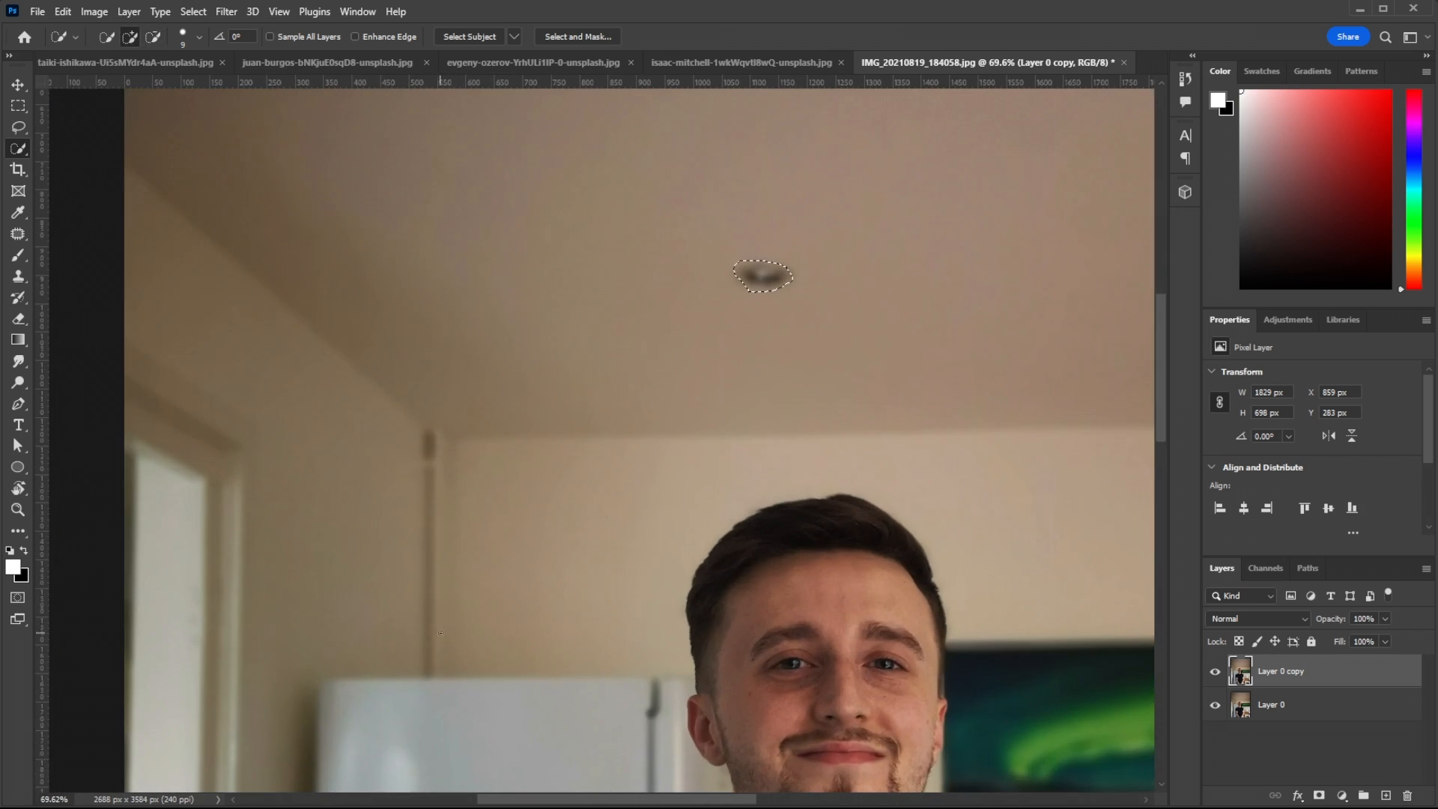
pyautogui.moveTo(435, 635); pyautogui.dragTo(432, 610)
pyautogui.moveTo(431, 560)
pyautogui.mouseDown()
pyautogui.moveTo(438, 516)
pyautogui.moveTo(438, 603)
pyautogui.mouseUp()
pyautogui.moveTo(437, 656); pyautogui.dragTo(429, 671)
pyautogui.moveTo(435, 531)
pyautogui.mouseDown()
pyautogui.moveTo(430, 447)
pyautogui.moveTo(443, 442)
pyautogui.mouseUp()
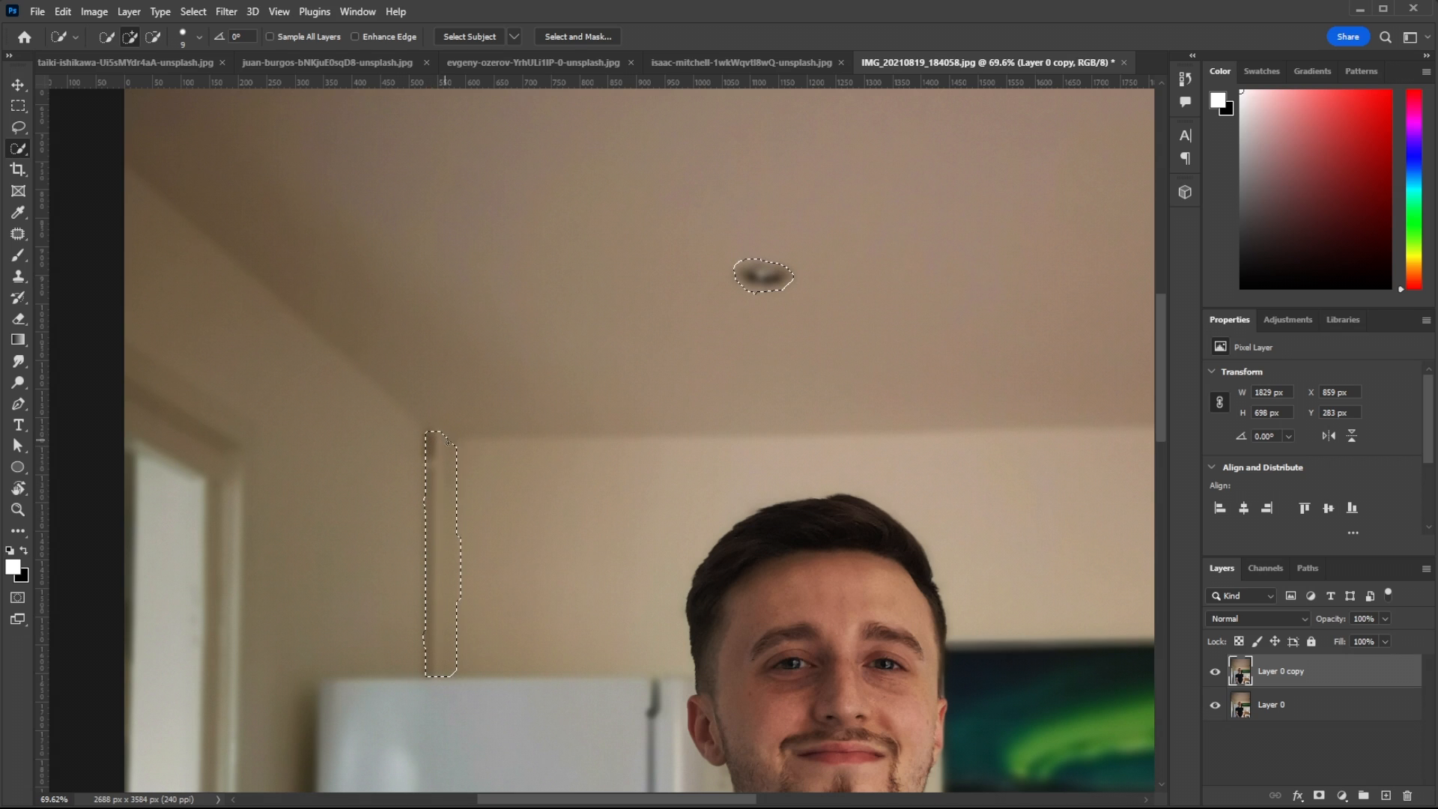
pyautogui.scroll(-1, 433, 449)
pyautogui.scroll(3, 432, 450)
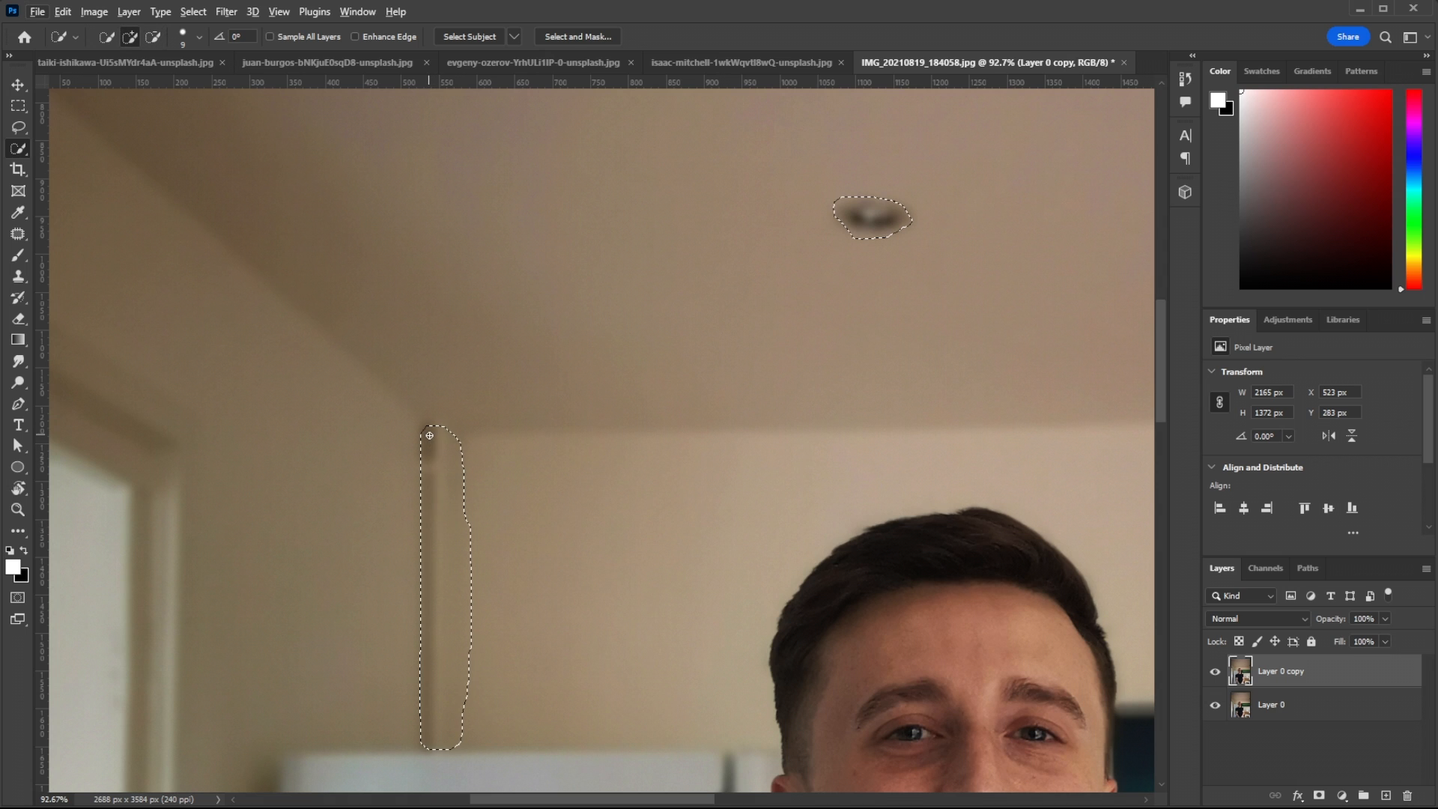
pyautogui.scroll(-6, 447, 587)
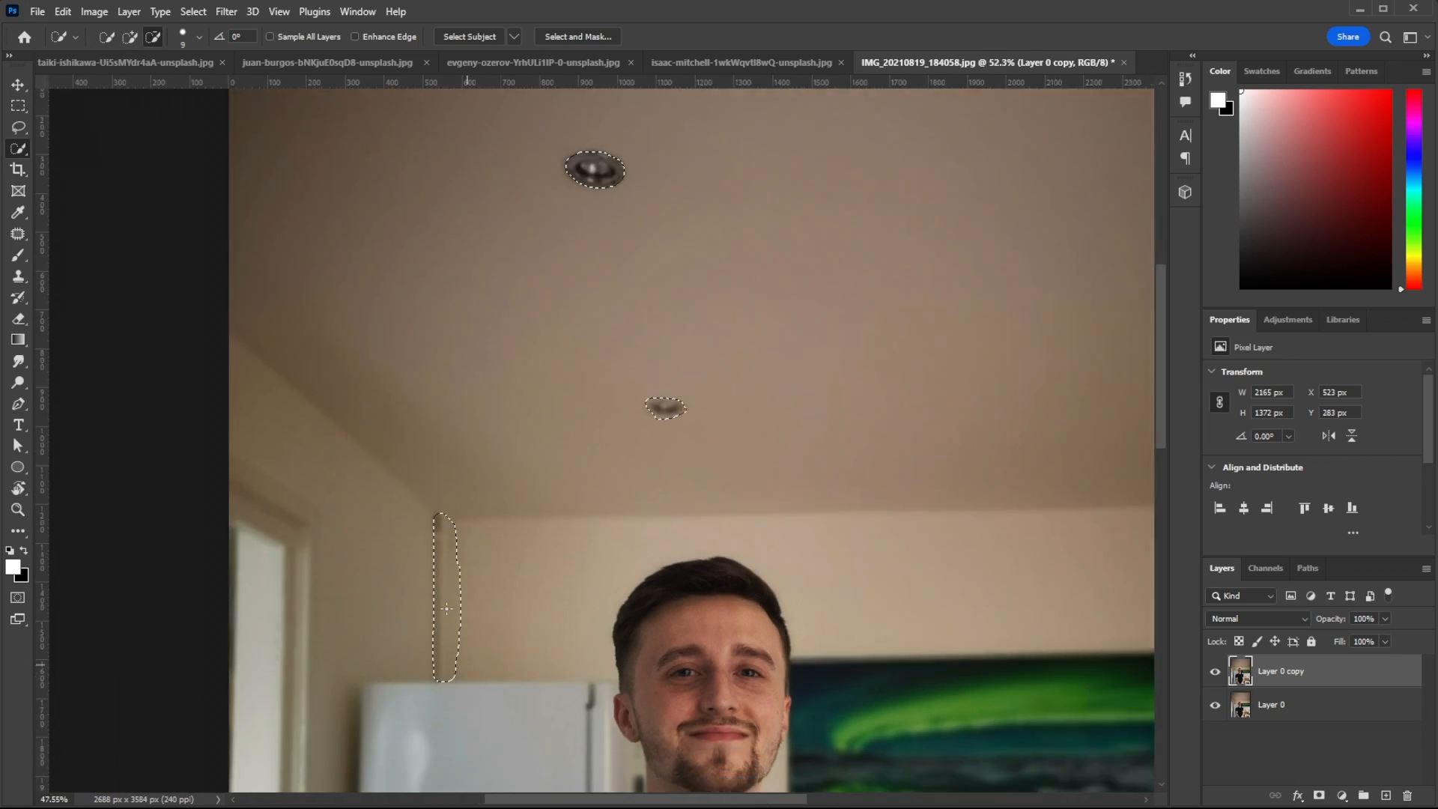
# Step: Remove the selected ceiling spotlights and wall pipe with Delete and Fill Selection
pyautogui.scroll(-2, 470, 505)
pyautogui.scroll(-1, 471, 505)
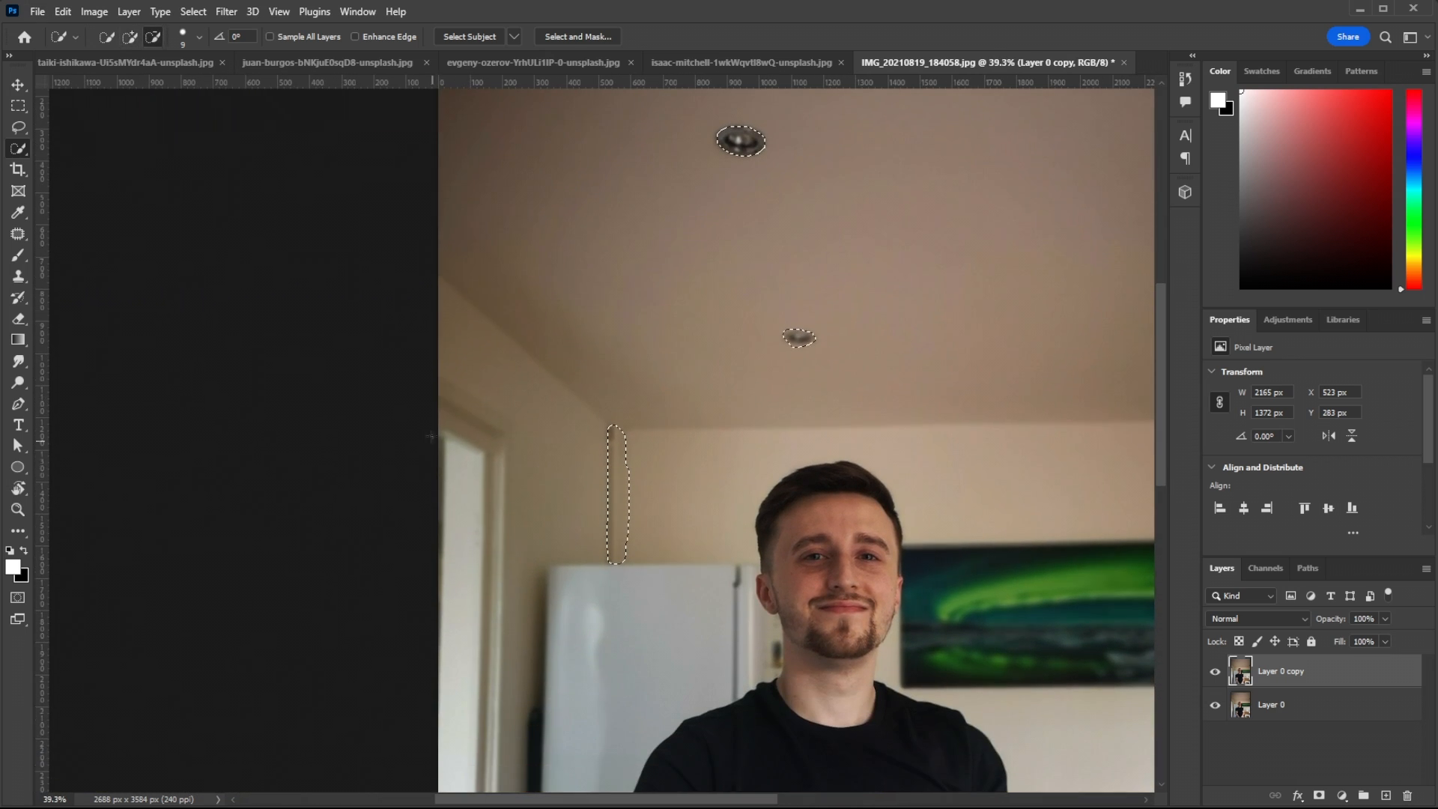
pyautogui.scroll(3, 465, 453)
pyautogui.scroll(-7, 465, 460)
pyautogui.press(']')
pyautogui.scroll(2, 612, 472)
pyautogui.hscroll(5, 611, 473)
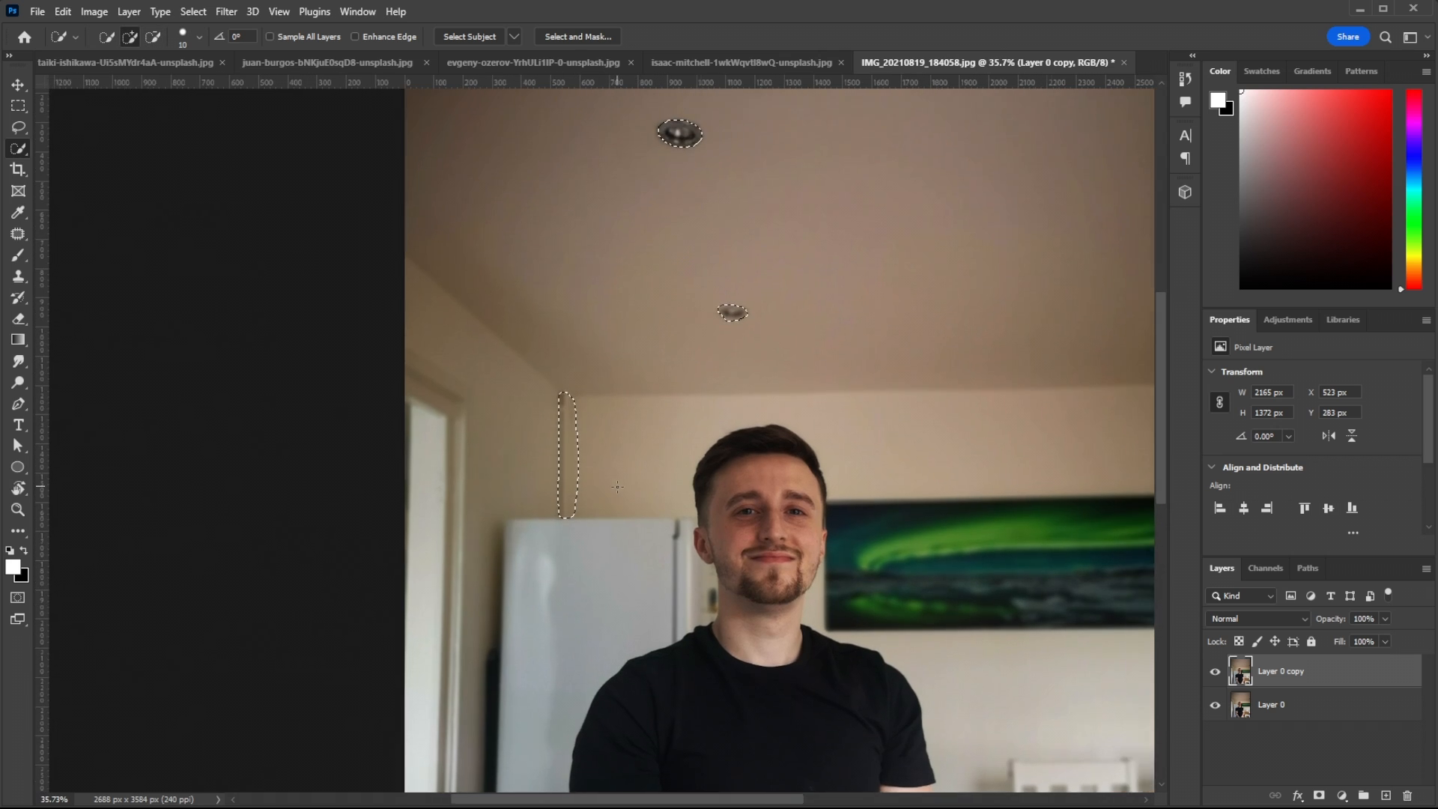
pyautogui.scroll(2, 612, 473)
pyautogui.rightClick(436, 444)
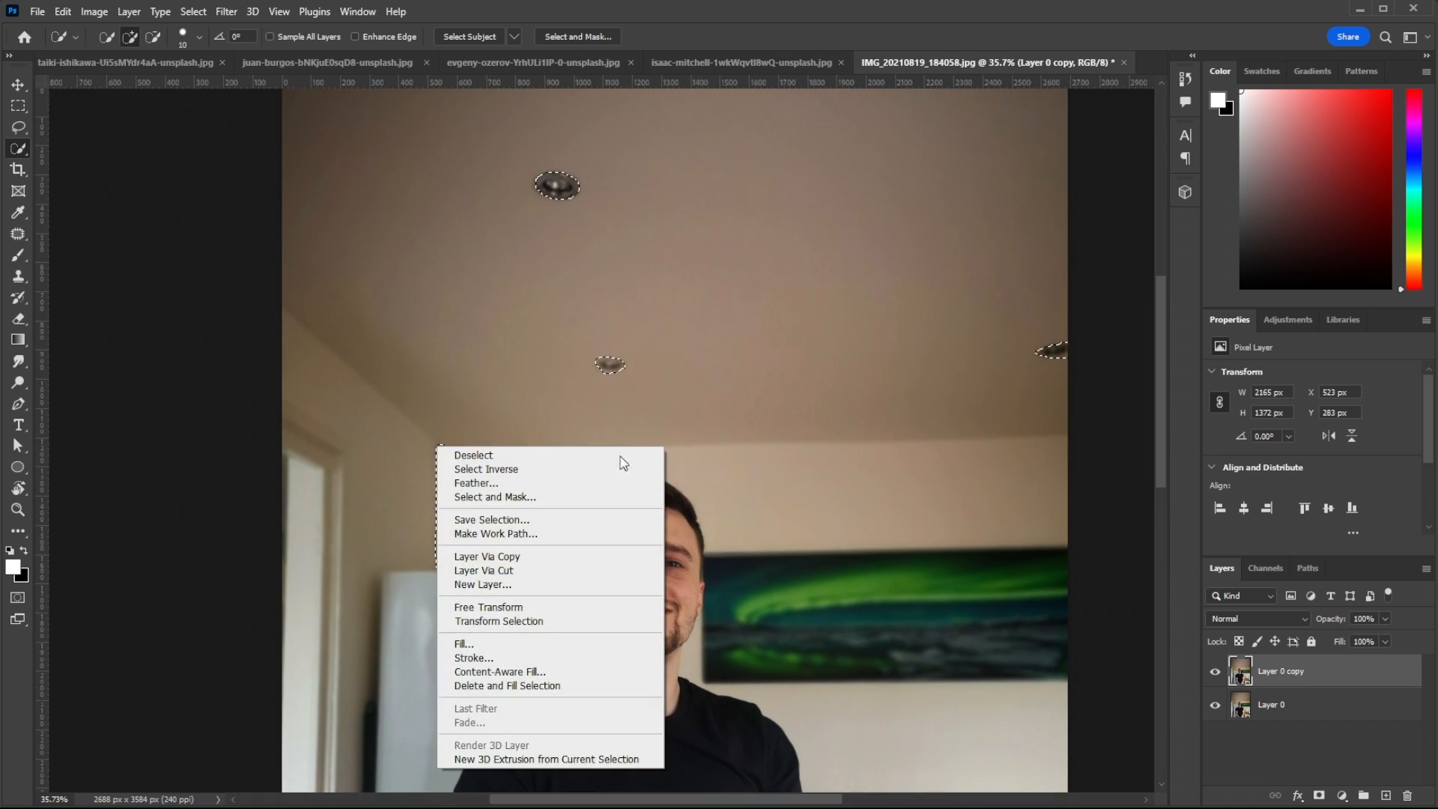
pyautogui.click(567, 683)
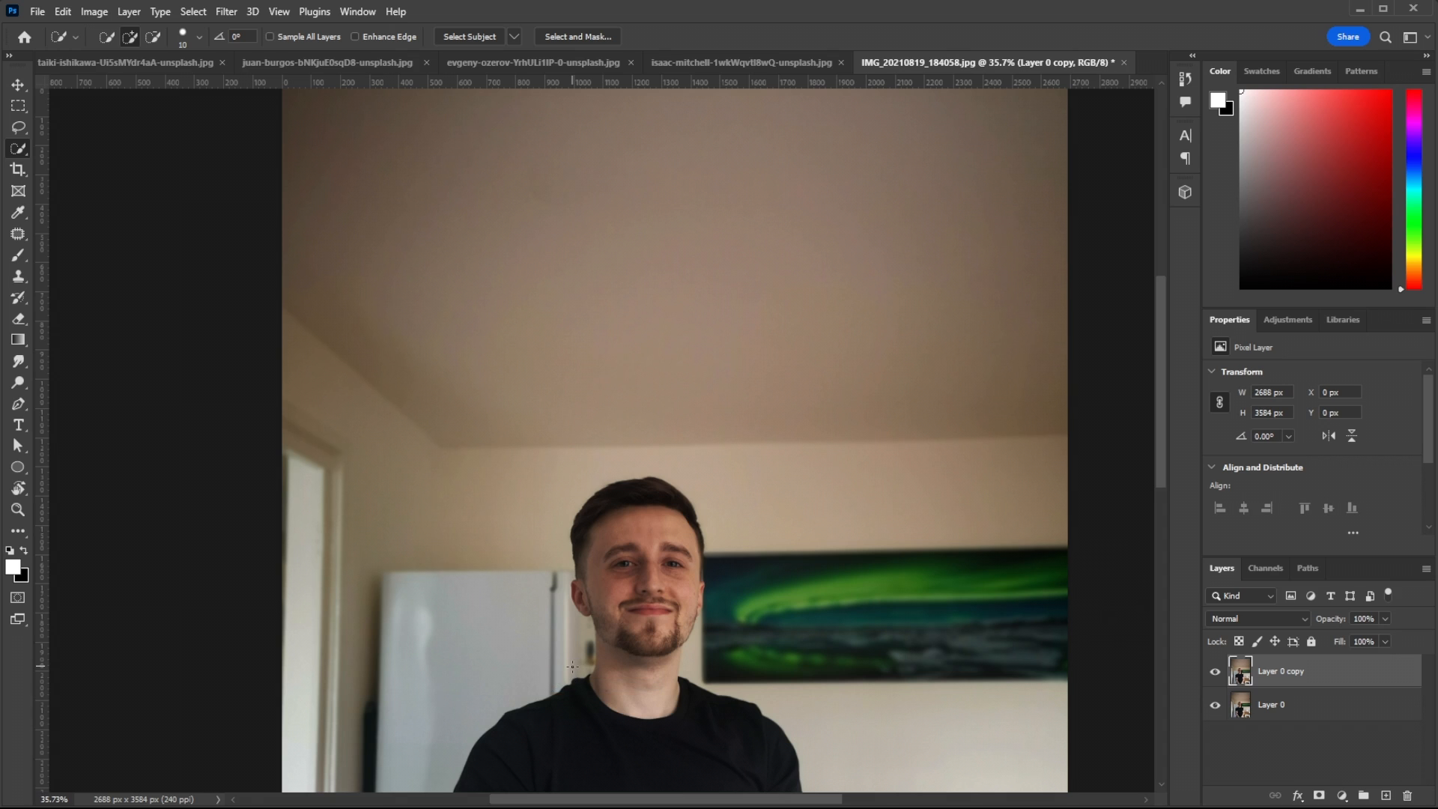
# Step: Outline the doorway and its frame along the photo's left edge with the Polygonal Lasso, about 274 x 2558 px
pyautogui.hscroll(-10, 572, 666)
pyautogui.scroll(2, 615, 441)
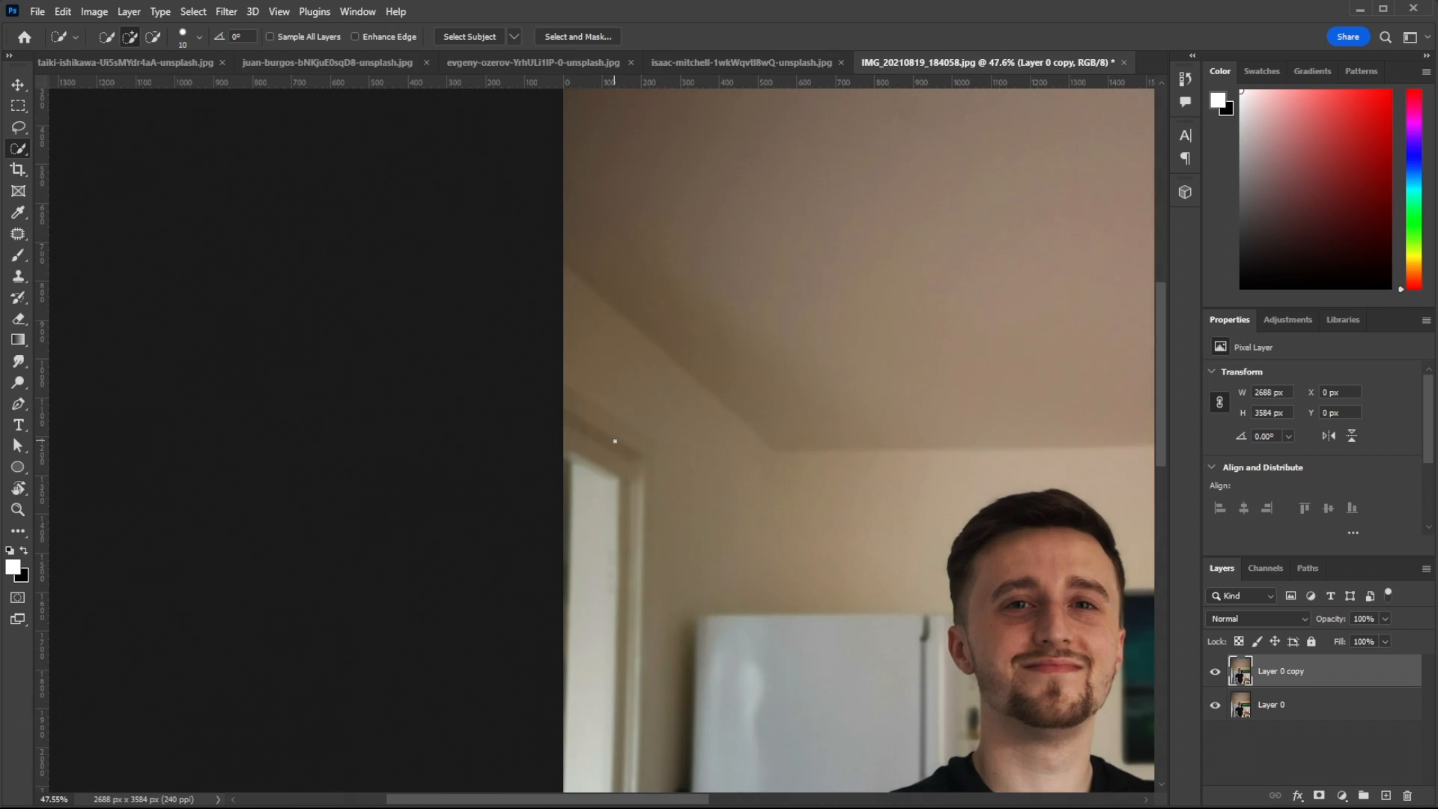
pyautogui.click(21, 130)
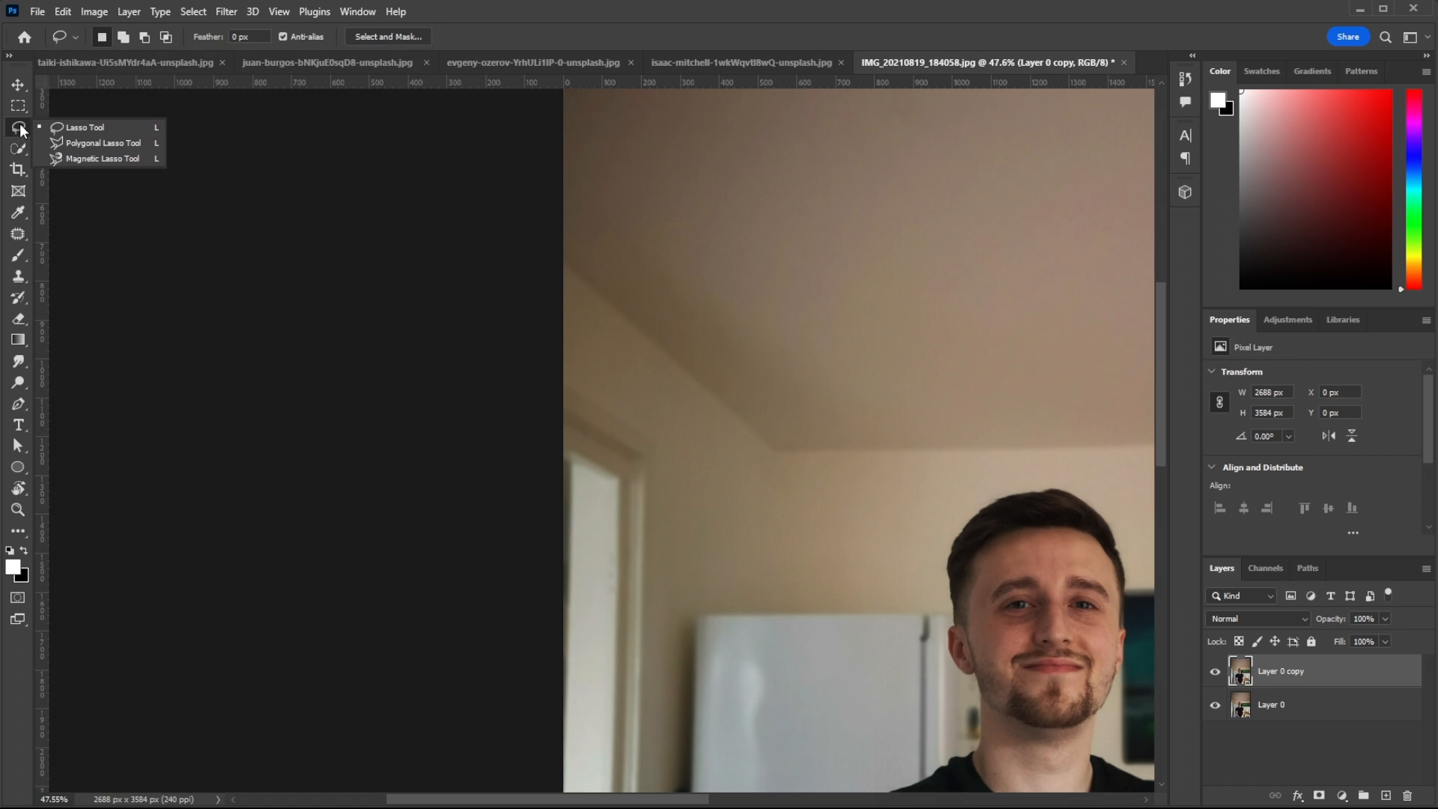
pyautogui.click(73, 145)
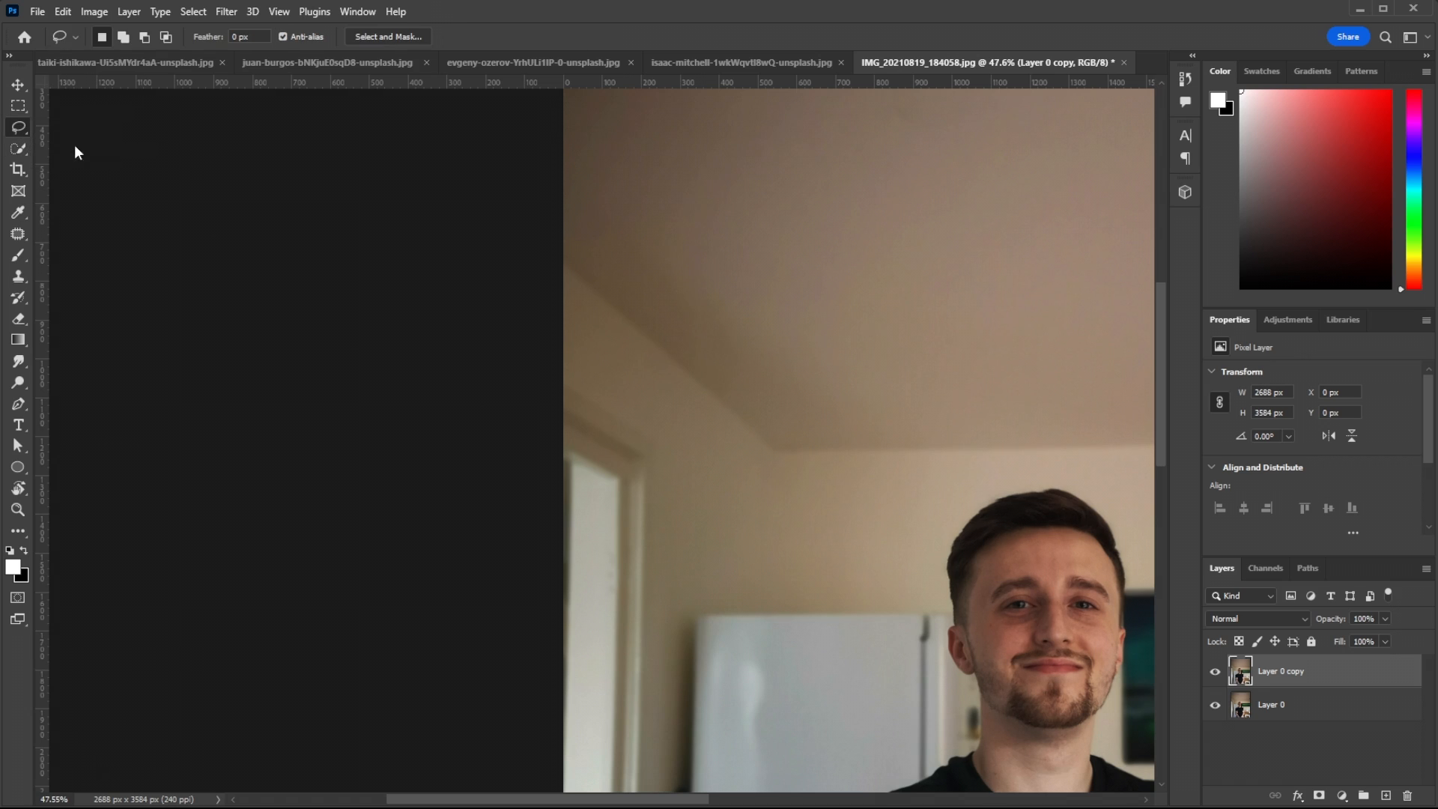
pyautogui.click(560, 383)
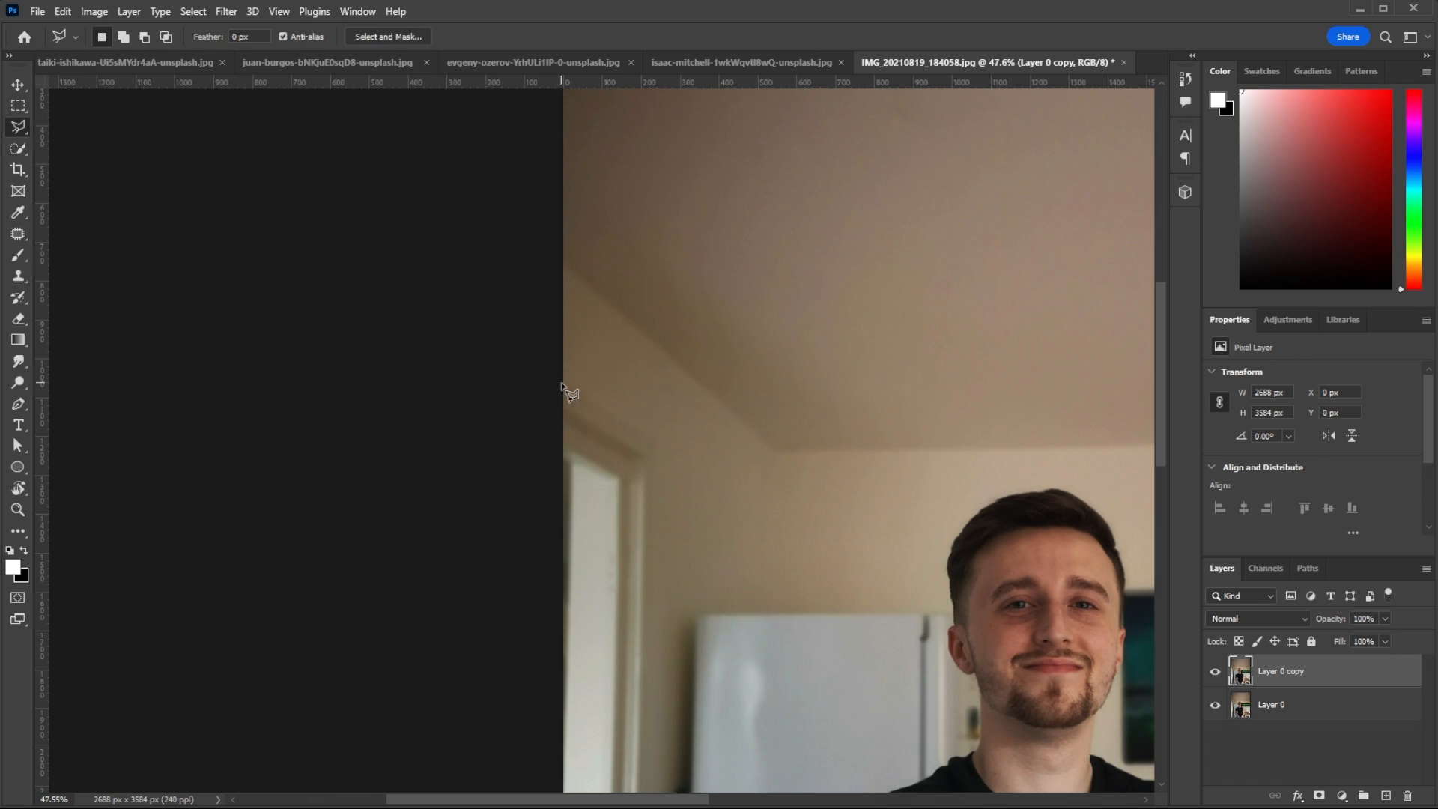
pyautogui.click(653, 438)
pyautogui.scroll(-10, 637, 554)
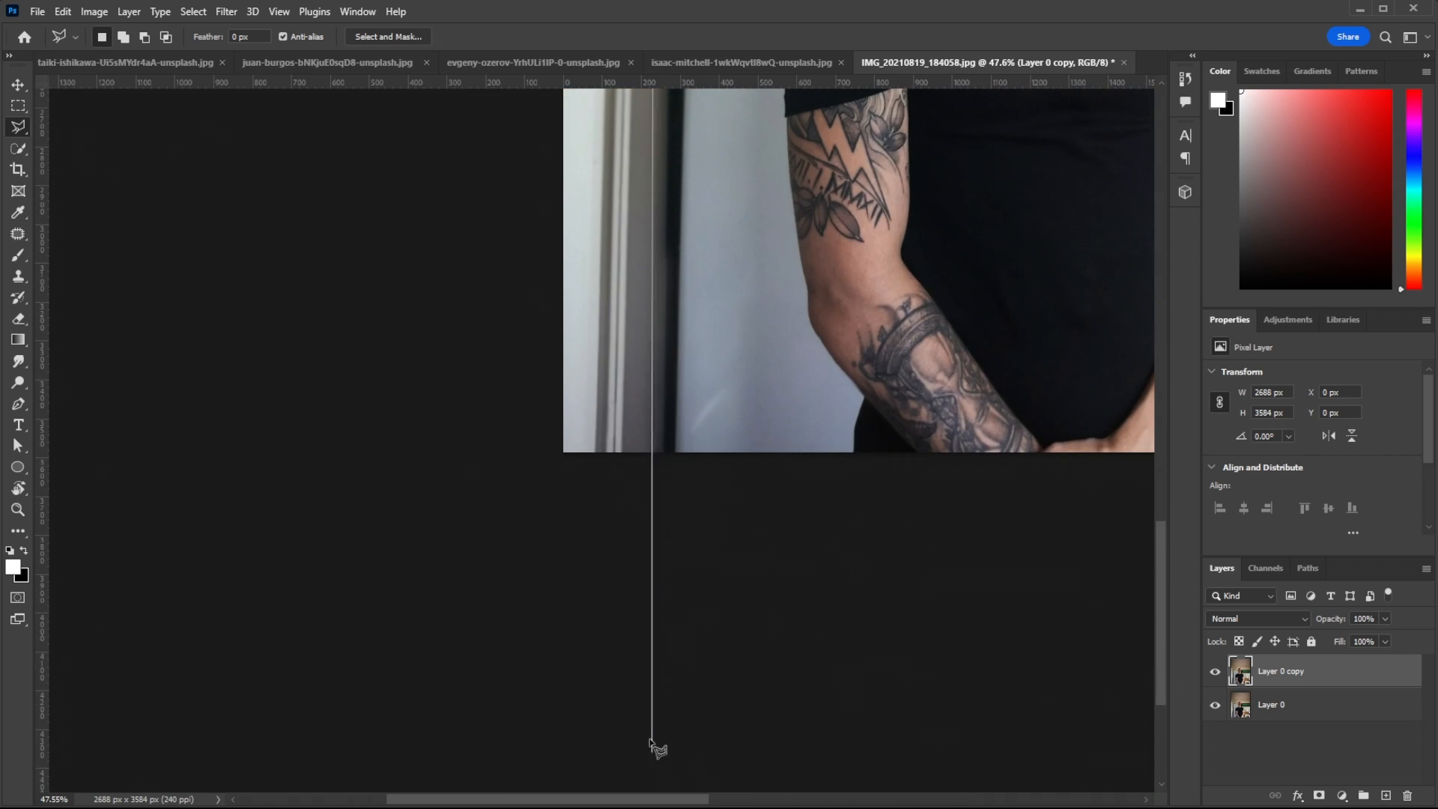
pyautogui.scroll(3, 633, 550)
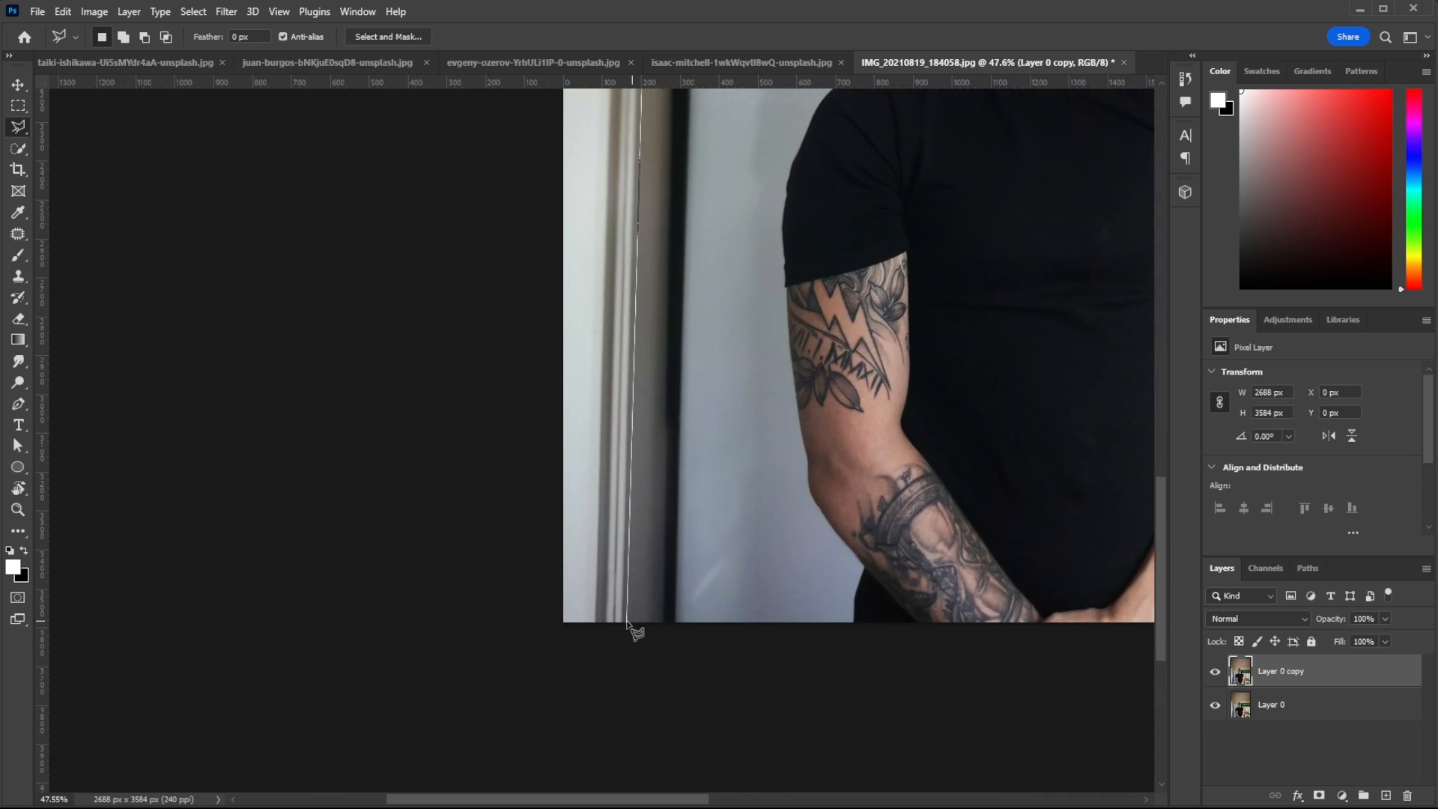
pyautogui.click(607, 627)
pyautogui.click(554, 629)
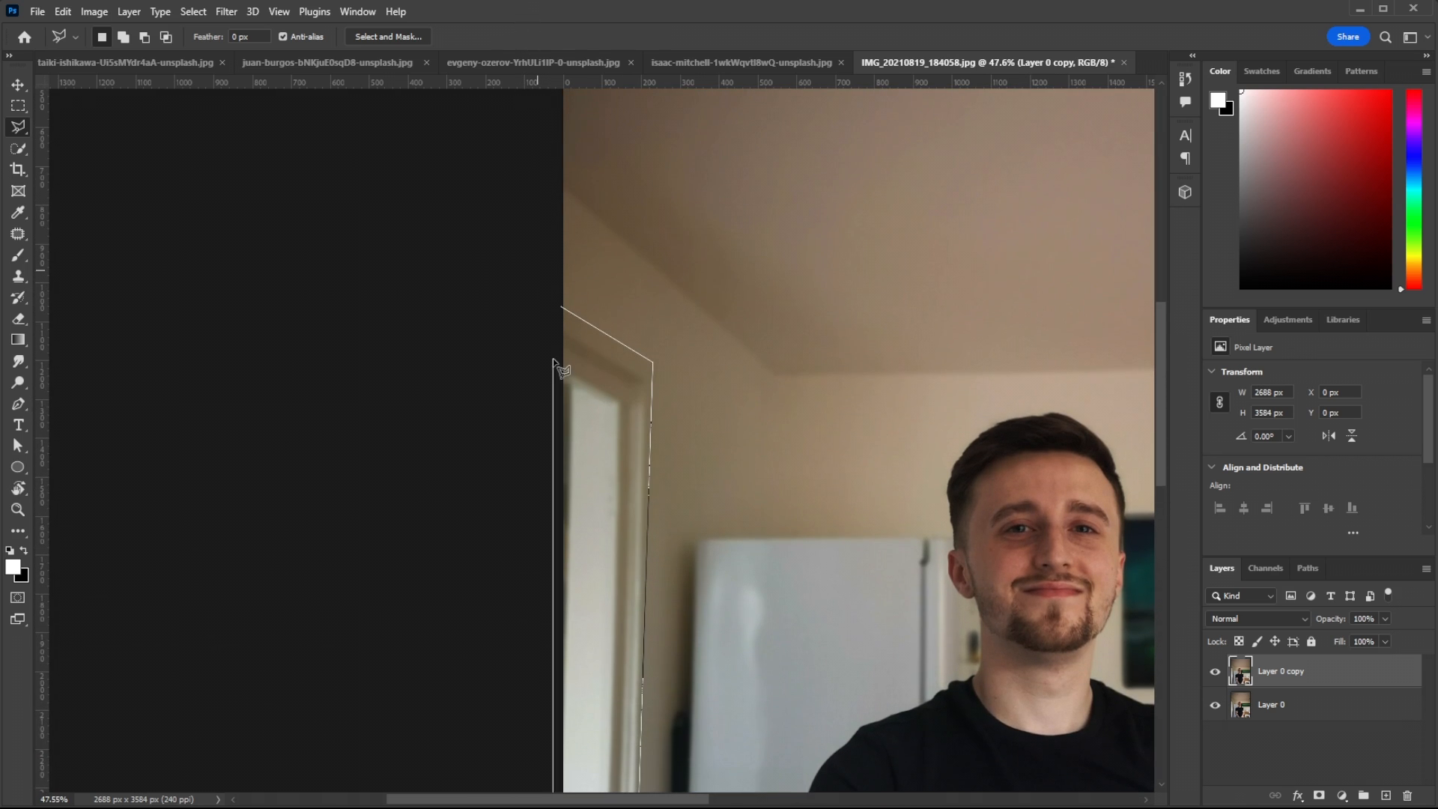
pyautogui.click(562, 309)
pyautogui.scroll(-5, 655, 619)
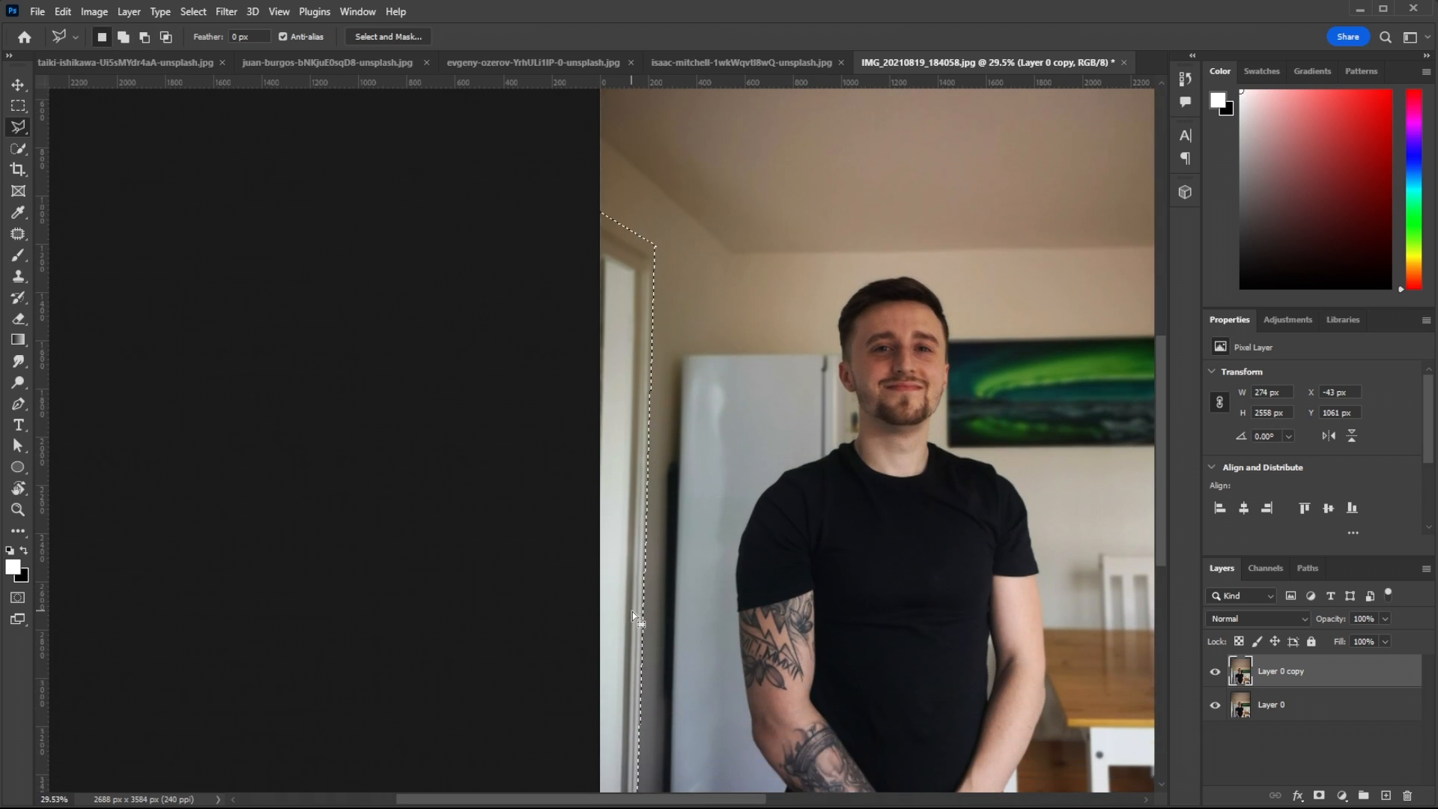
# Step: Try Delete and Fill Selection on the polygonal doorway outline, and undo back to no selection
pyautogui.rightClick(633, 612)
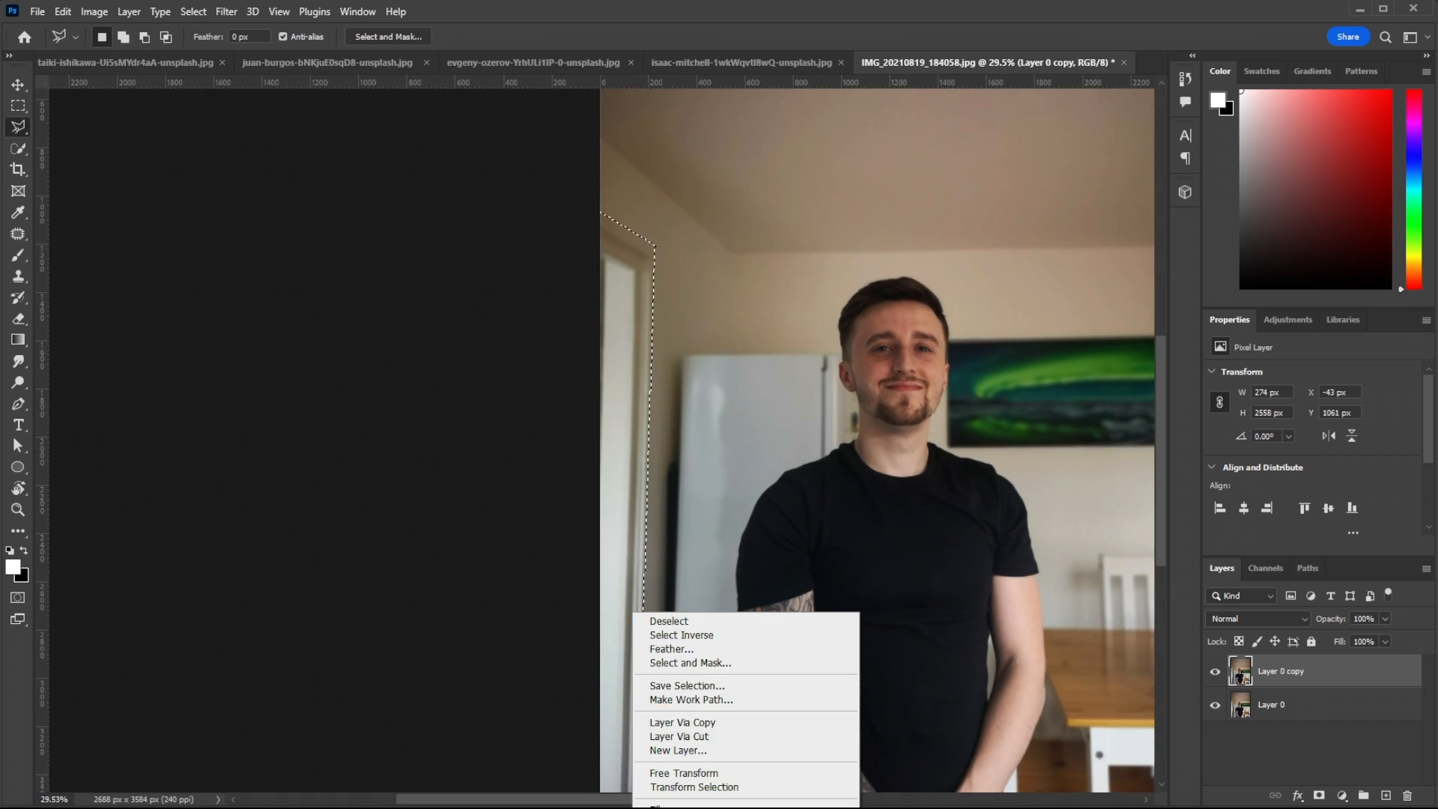
pyautogui.click(656, 806)
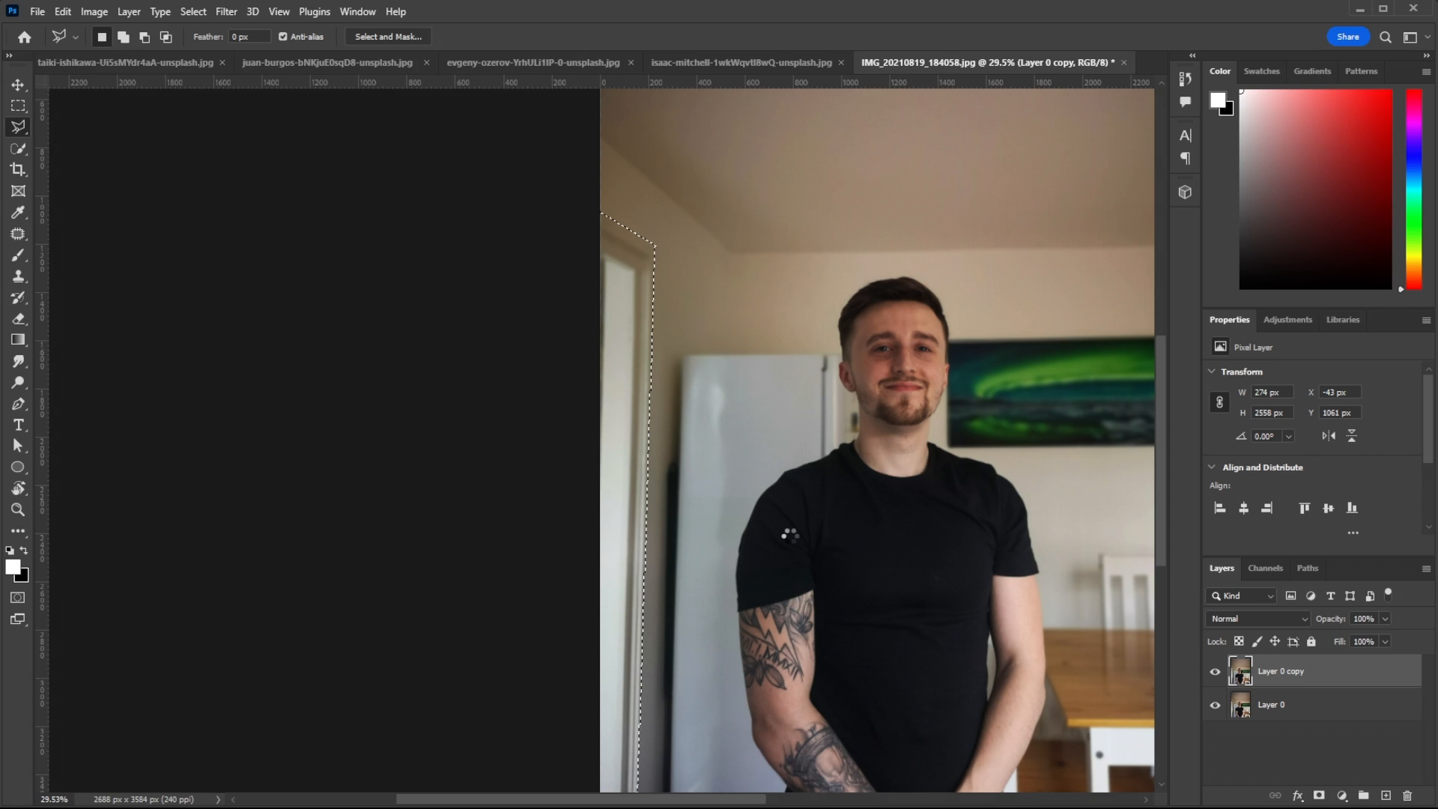
pyautogui.hotkey('ctrl', 'z')
pyautogui.hotkey('ctrl', 'z')
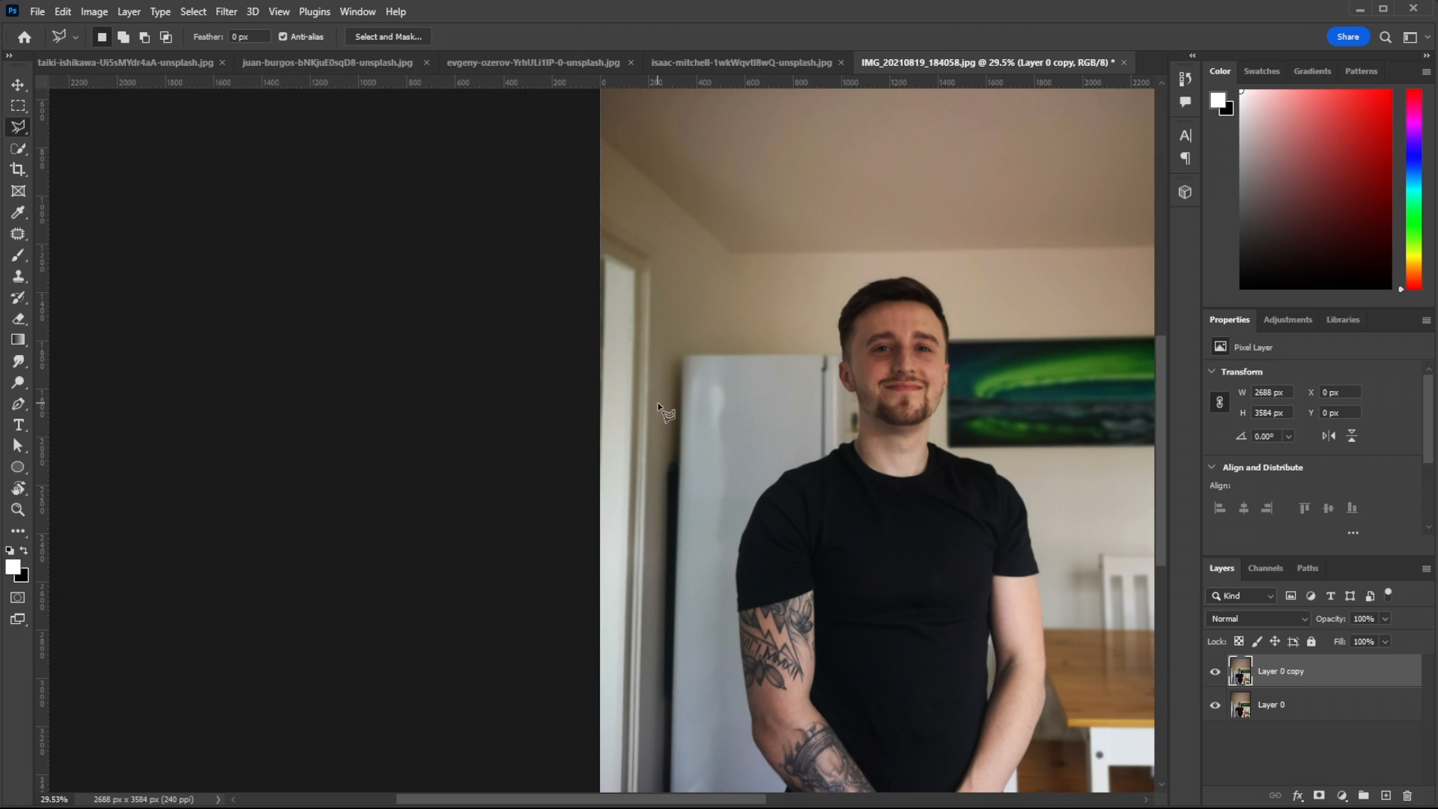
# Step: Select the full height of the doorway at the photo's left edge with the Quick Selection tool, about 205 x 2497 px
pyautogui.scroll(1, 657, 402)
pyautogui.click(16, 149)
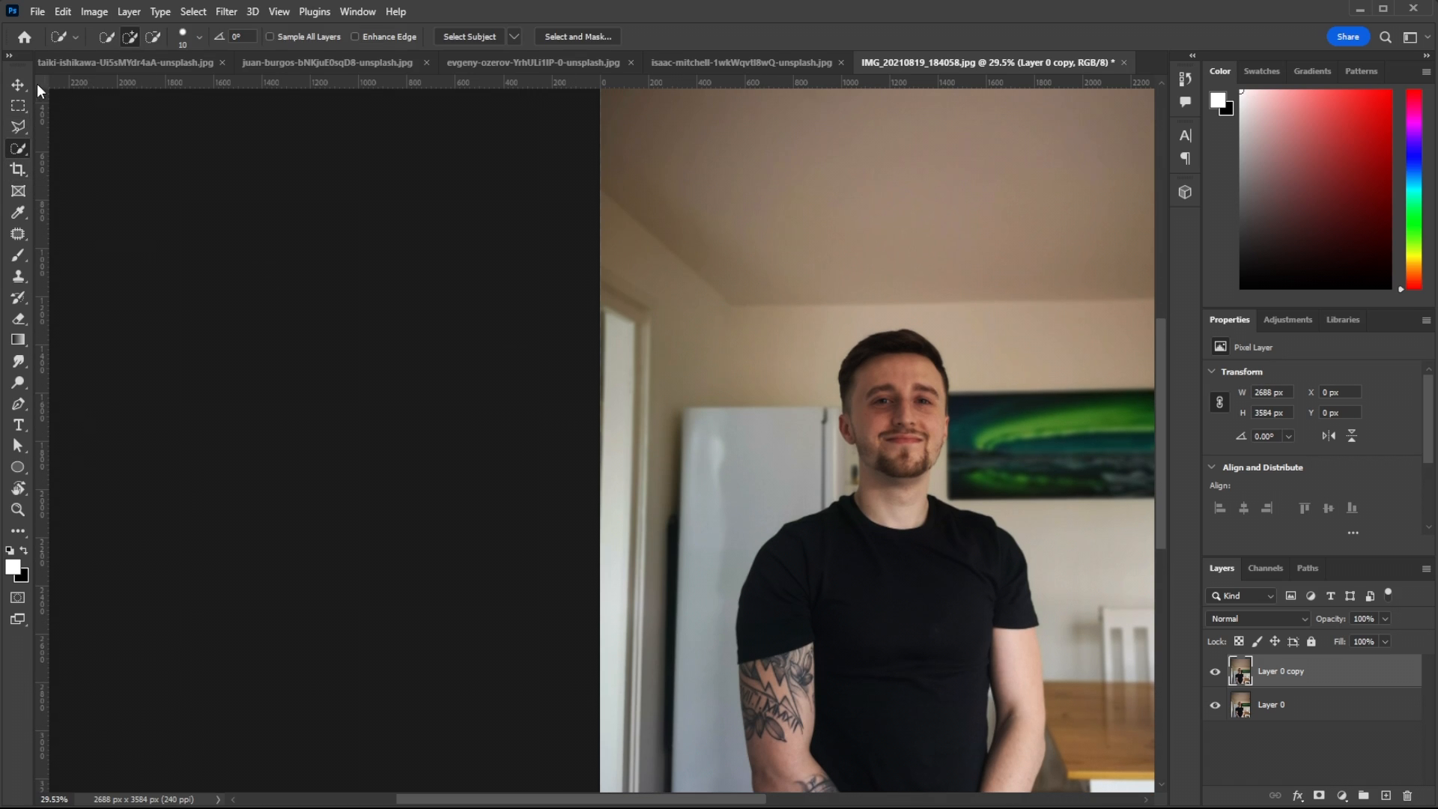
pyautogui.click(21, 125)
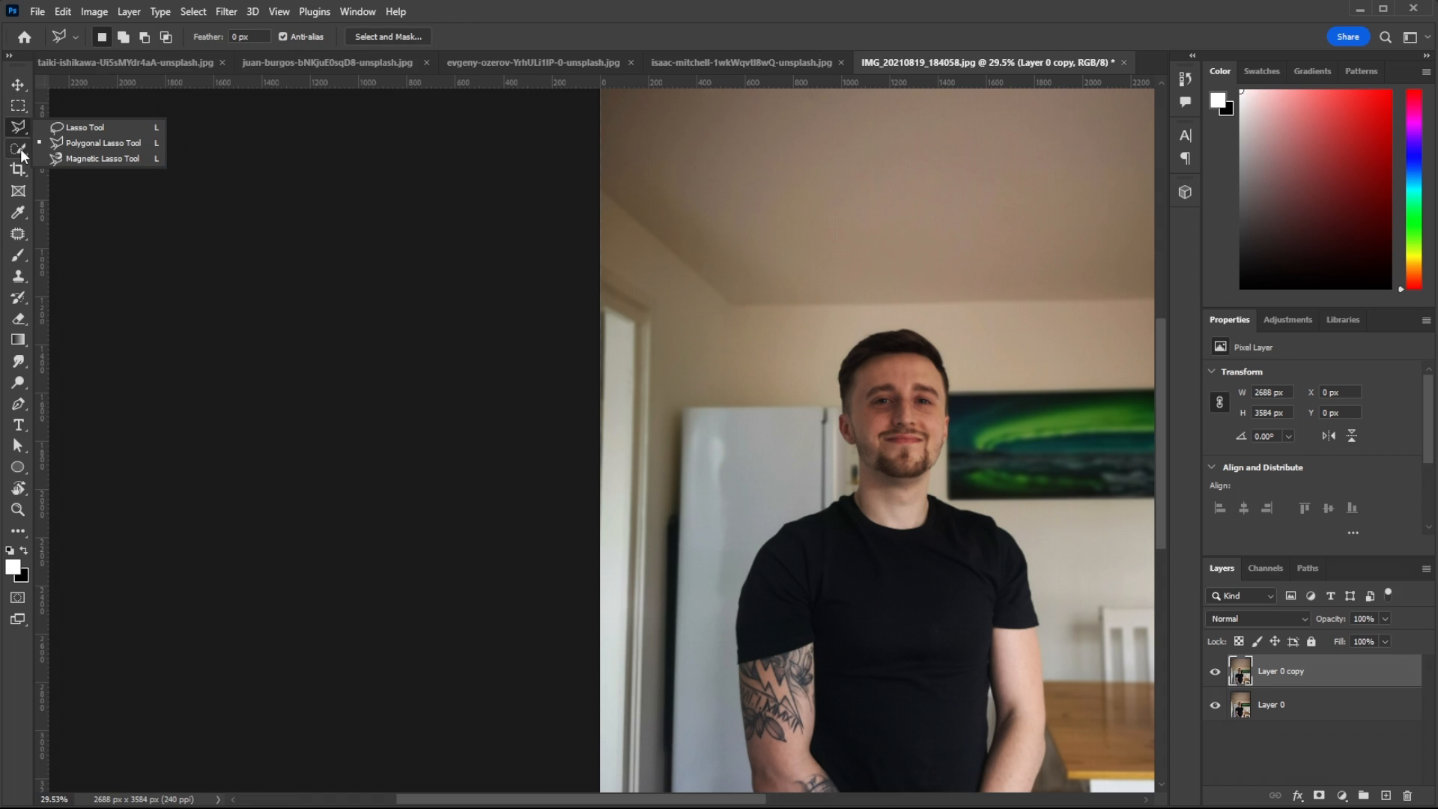
pyautogui.click(19, 148)
pyautogui.moveTo(604, 378)
pyautogui.mouseDown()
pyautogui.moveTo(620, 352)
pyautogui.moveTo(621, 420)
pyautogui.moveTo(628, 357)
pyautogui.mouseUp()
pyautogui.moveTo(629, 303)
pyautogui.mouseDown()
pyautogui.moveTo(601, 272)
pyautogui.moveTo(648, 303)
pyautogui.moveTo(642, 360)
pyautogui.mouseUp()
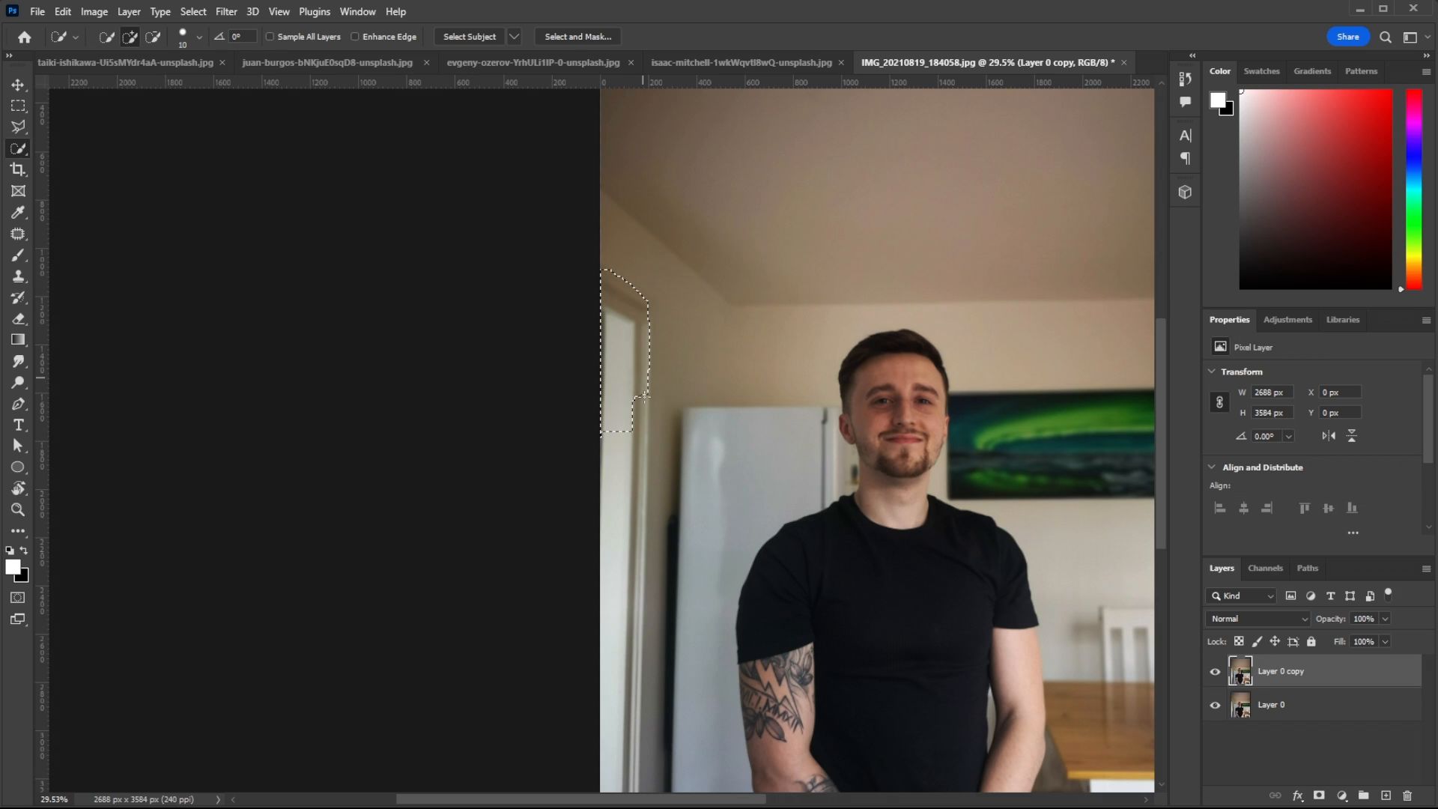
pyautogui.moveTo(642, 431); pyautogui.dragTo(632, 584)
pyautogui.scroll(-2, 631, 581)
pyautogui.scroll(2, 630, 539)
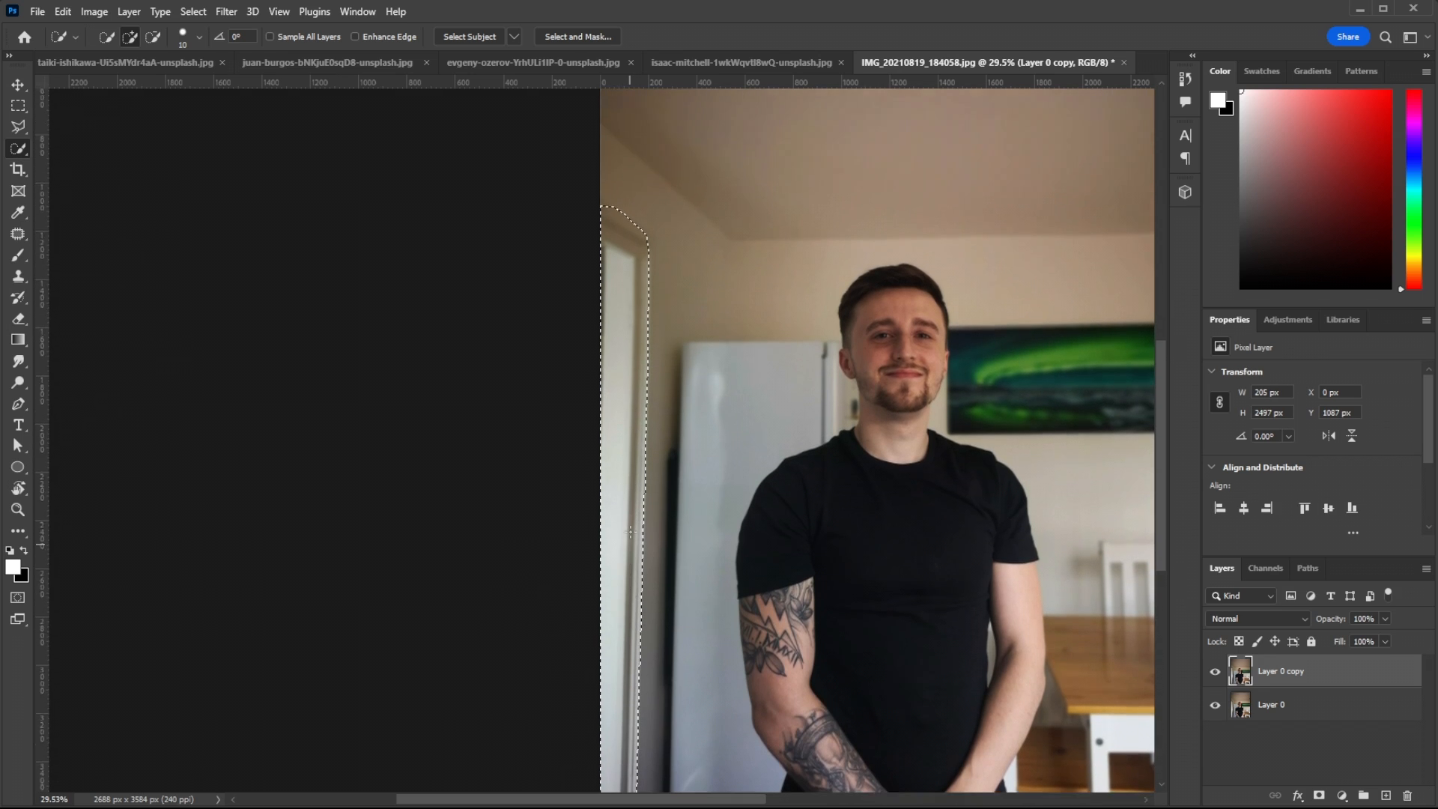
# Step: Refine the doorway selection around the frame's upper corner and edges to about 223 x 2485 px
pyautogui.scroll(5, 640, 310)
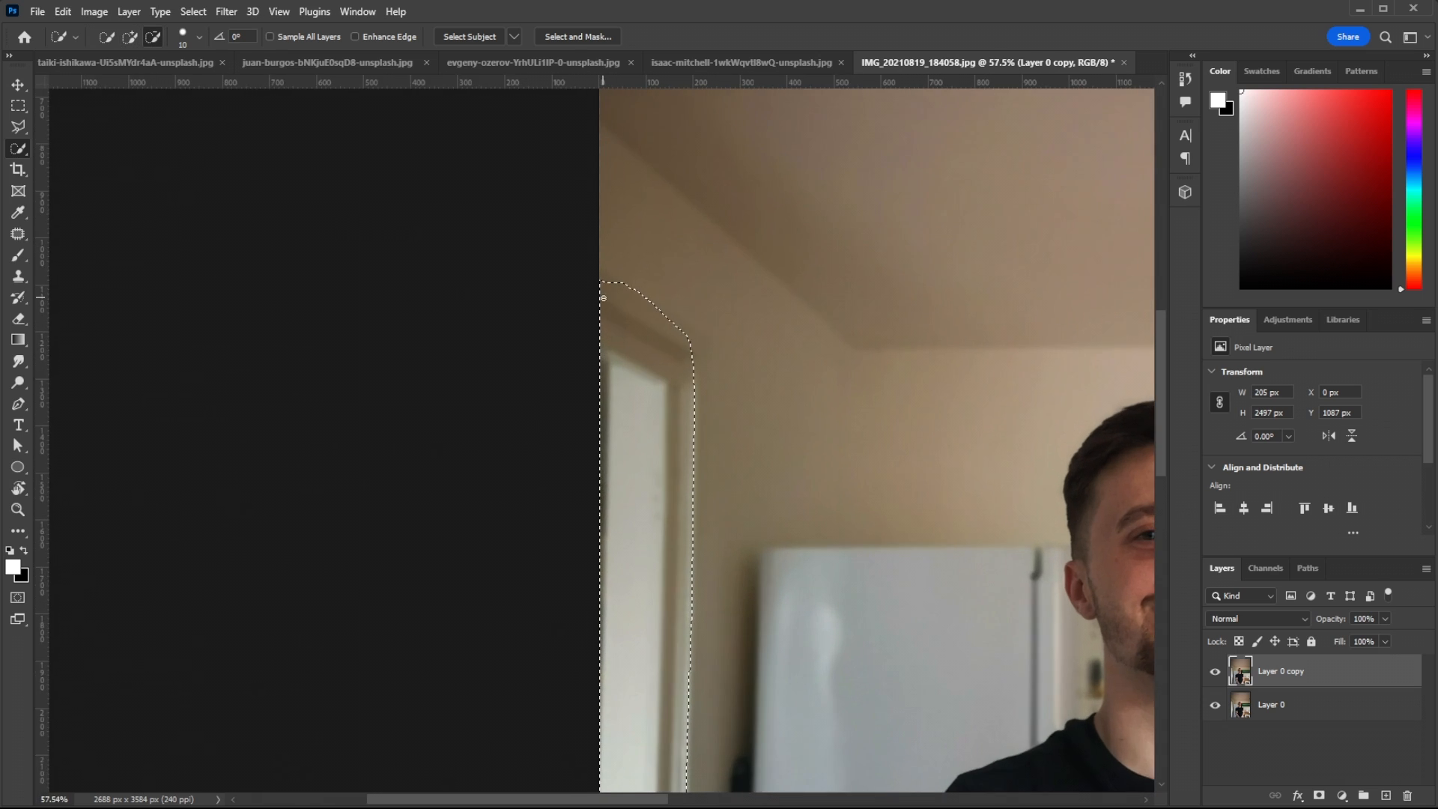
pyautogui.moveTo(641, 311)
pyautogui.mouseDown()
pyautogui.moveTo(707, 350)
pyautogui.moveTo(705, 424)
pyautogui.mouseUp()
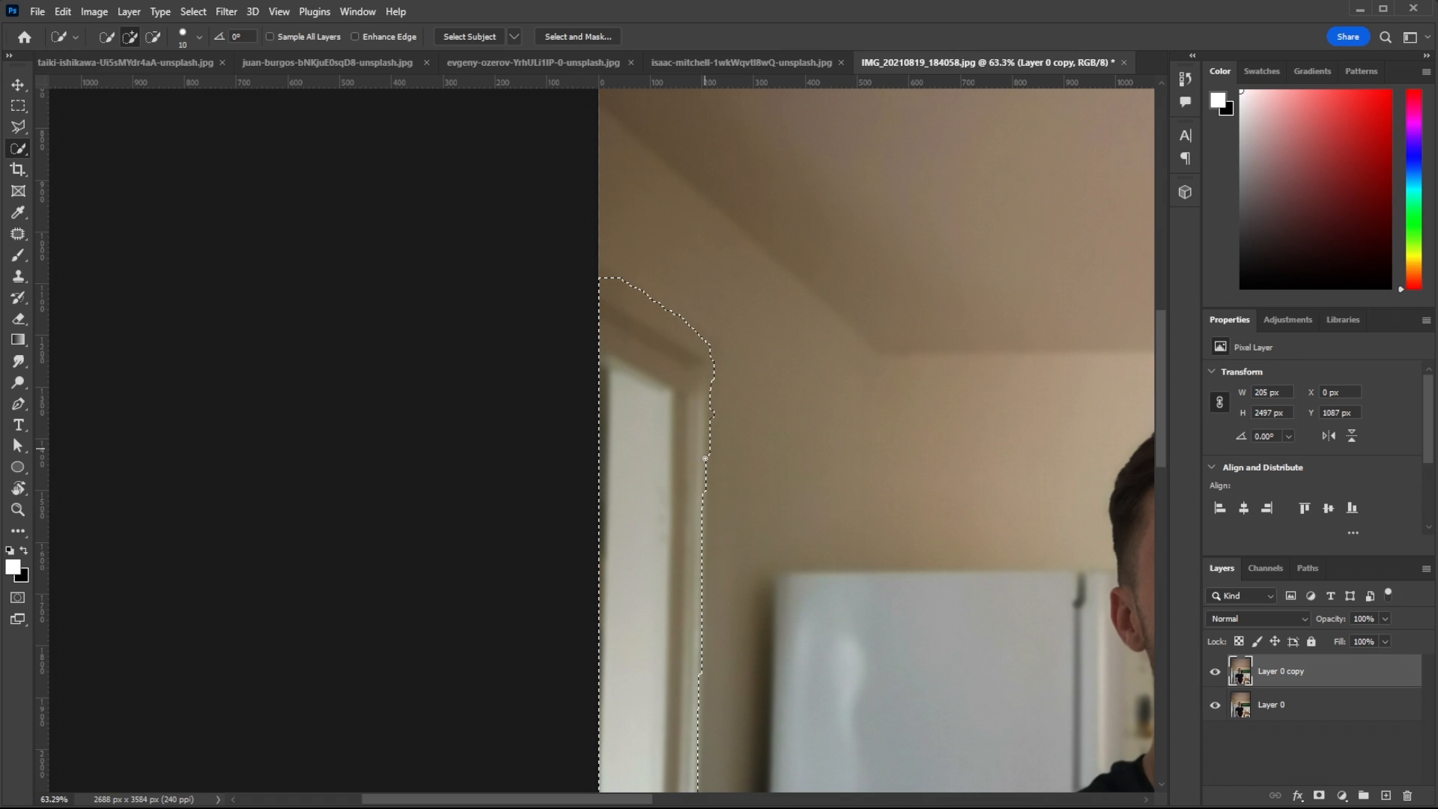
pyautogui.moveTo(703, 495); pyautogui.dragTo(702, 541)
pyautogui.scroll(1, 640, 390)
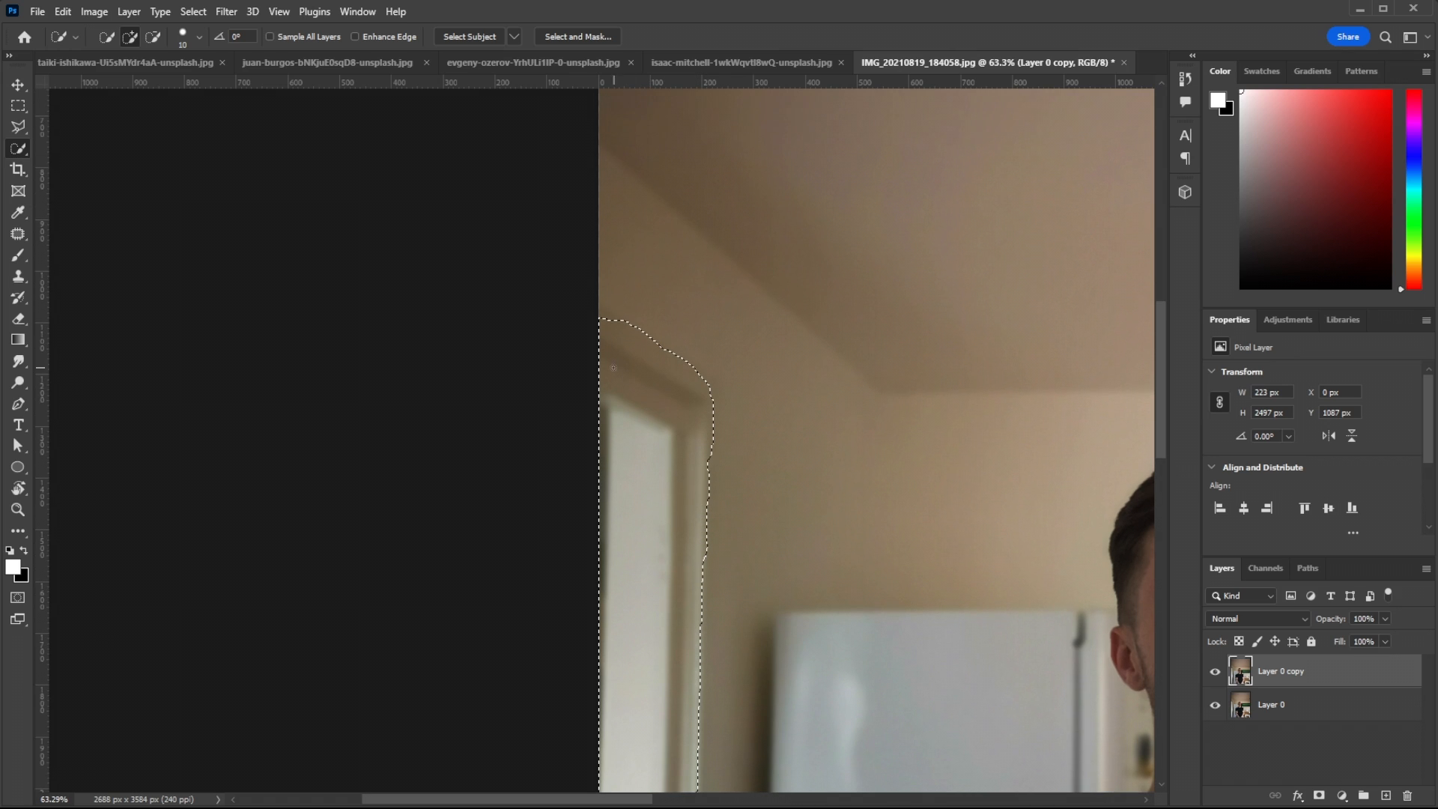
pyautogui.moveTo(635, 322)
pyautogui.mouseDown()
pyautogui.moveTo(580, 308)
pyautogui.moveTo(663, 338)
pyautogui.moveTo(587, 322)
pyautogui.mouseUp()
# Step: Remove the selected doorway with Delete and Fill Selection
pyautogui.scroll(-4, 657, 501)
pyautogui.scroll(2, 650, 547)
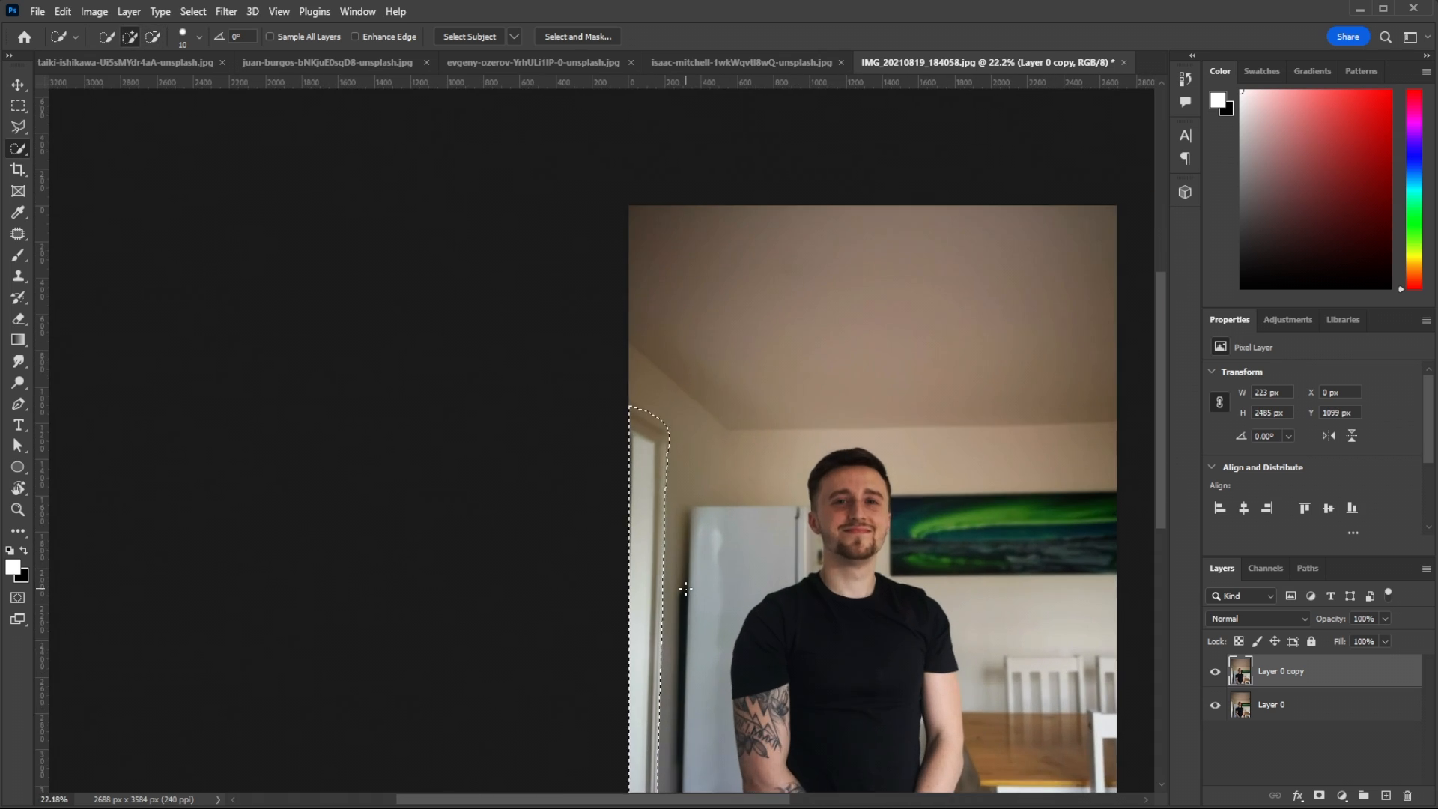
pyautogui.scroll(-2, 649, 547)
pyautogui.rightClick(647, 529)
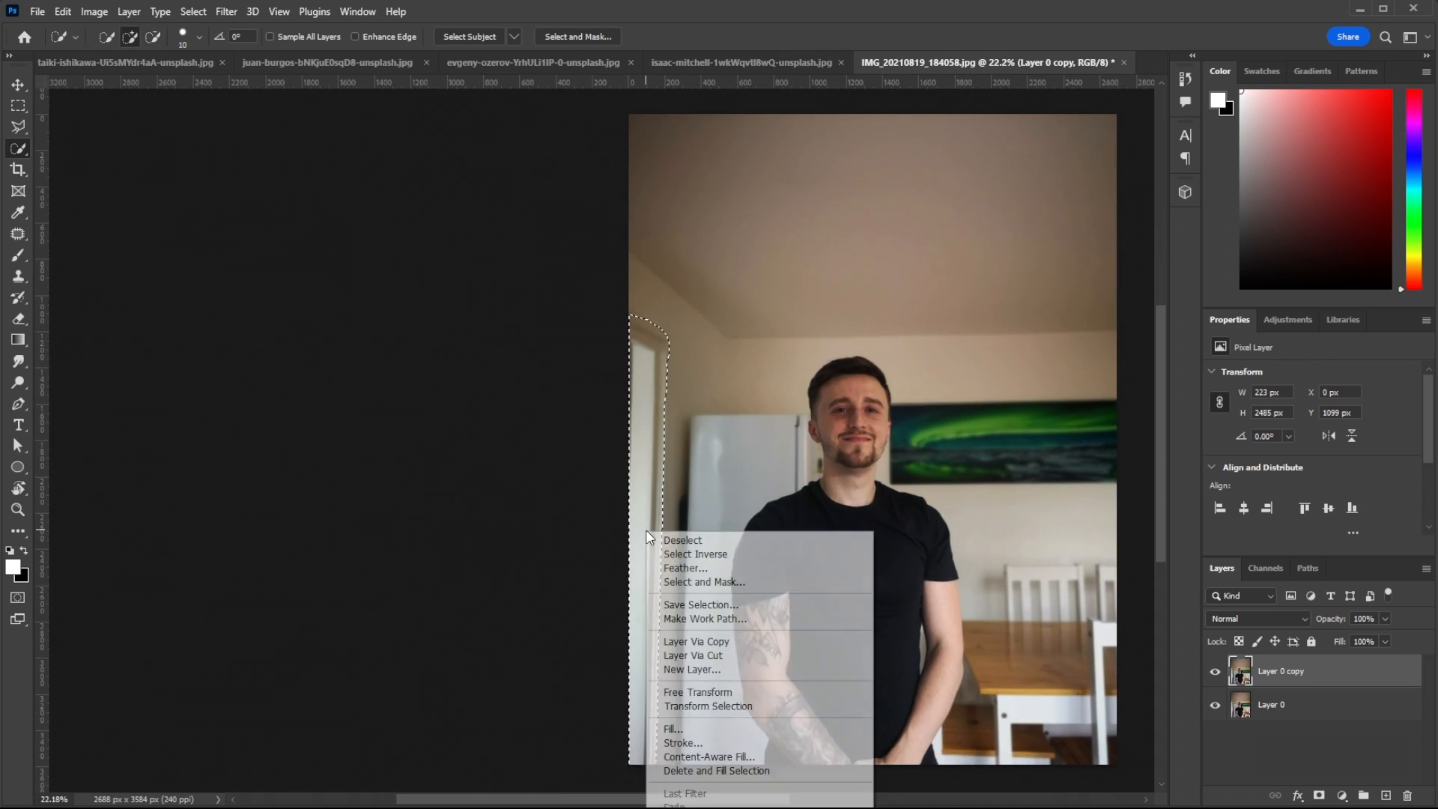
pyautogui.click(731, 770)
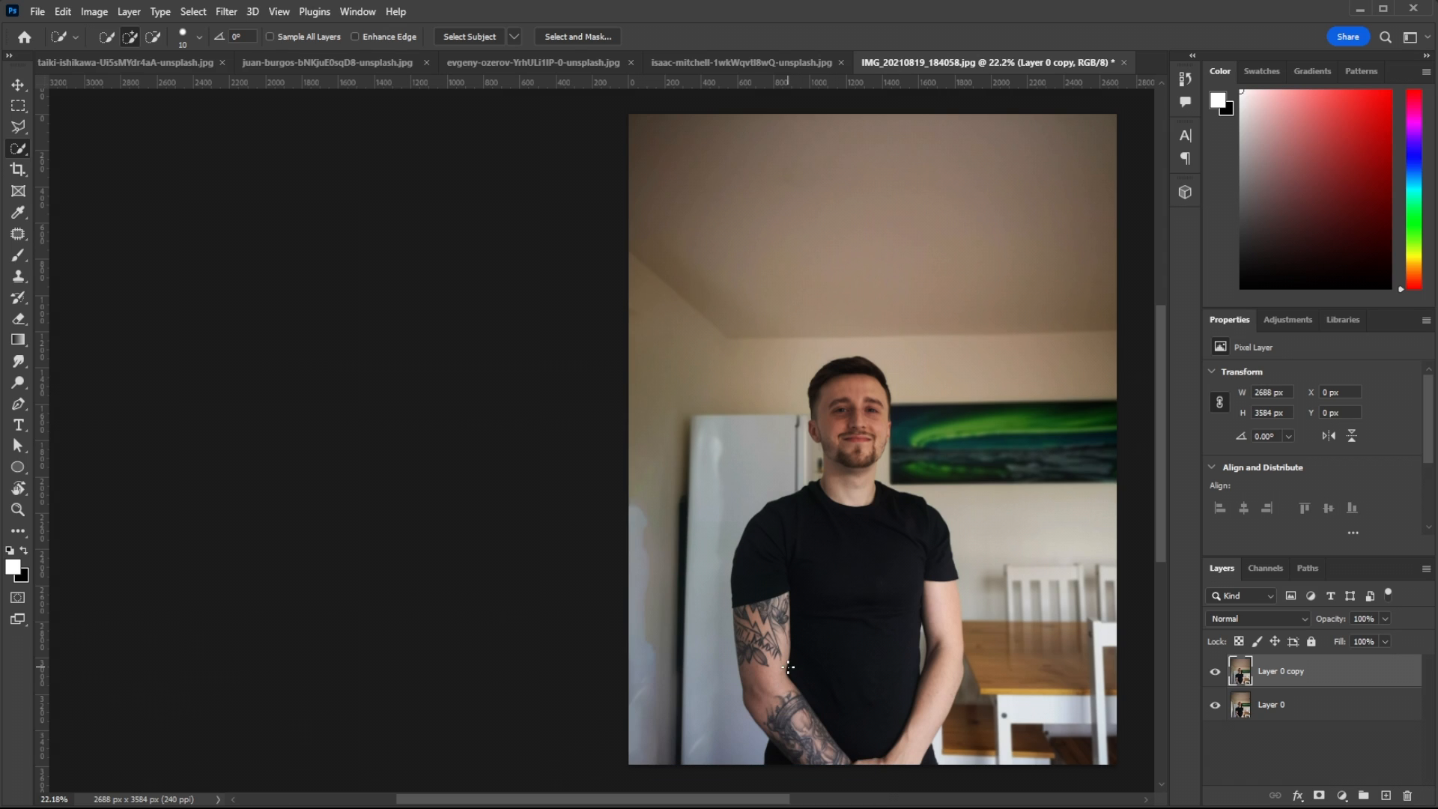
# Step: Select the small light specks on the front of the black T-shirt with Quick Selection, spanning about 76 x 560 px
pyautogui.hscroll(2, 784, 669)
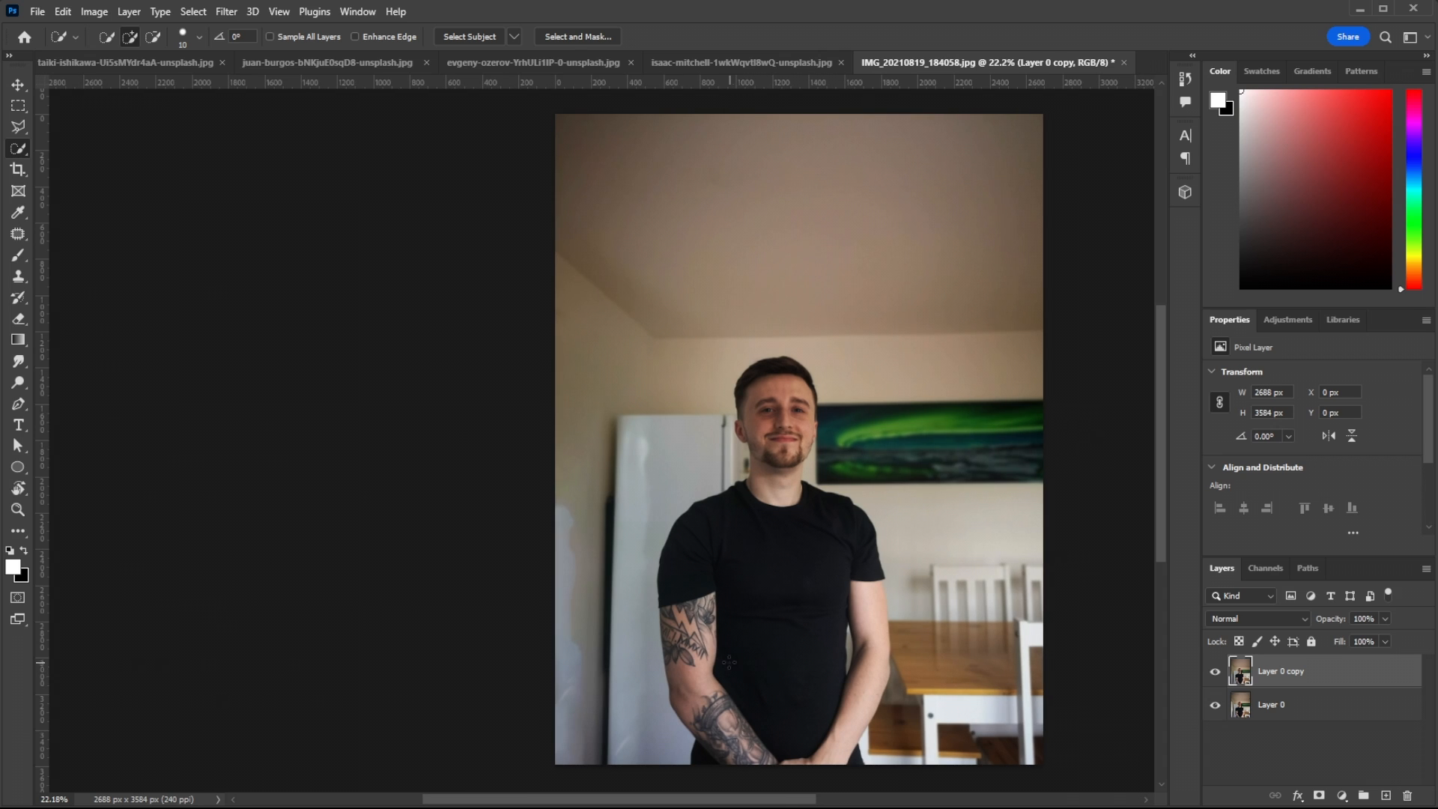
pyautogui.scroll(3, 729, 661)
pyautogui.scroll(-1, 609, 621)
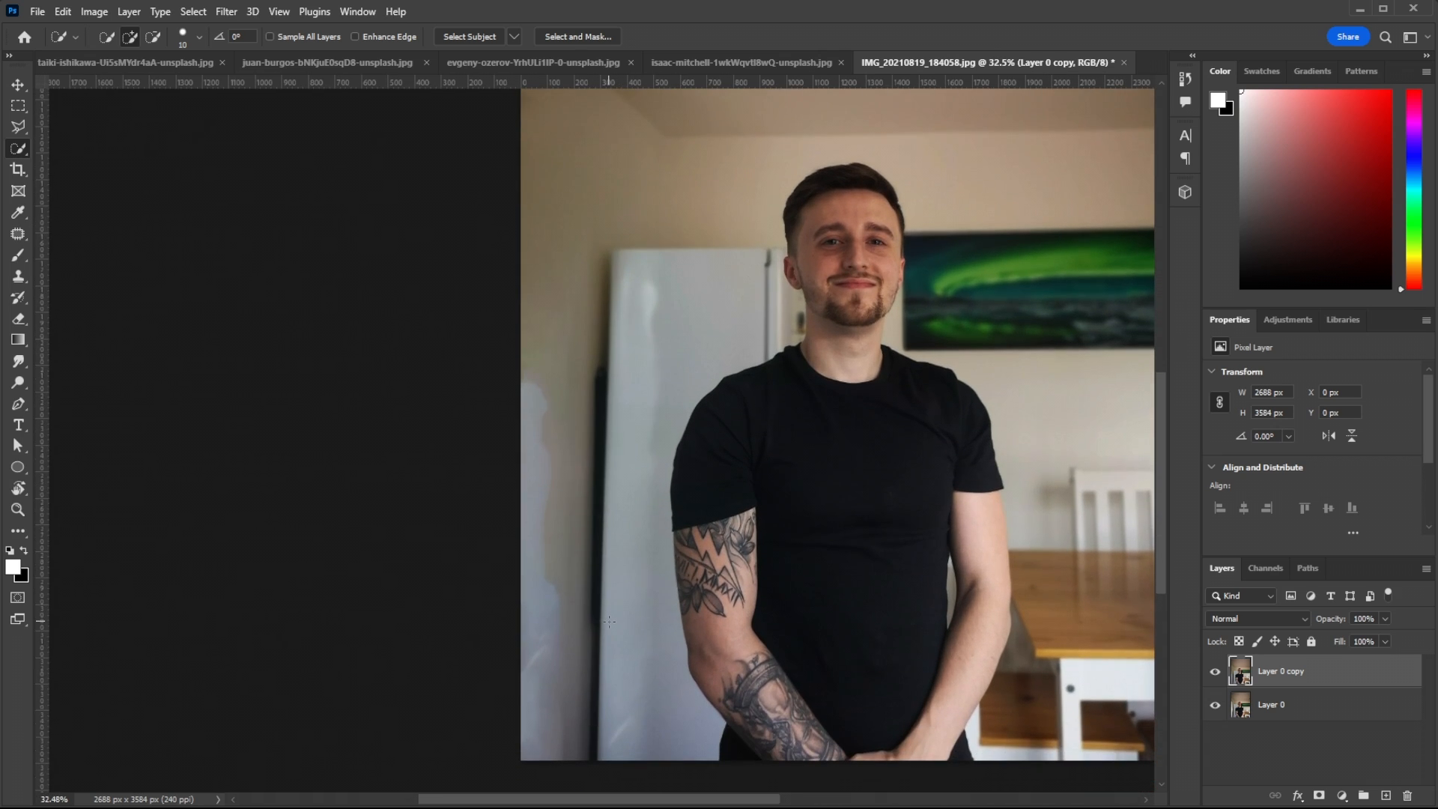
pyautogui.scroll(1, 608, 621)
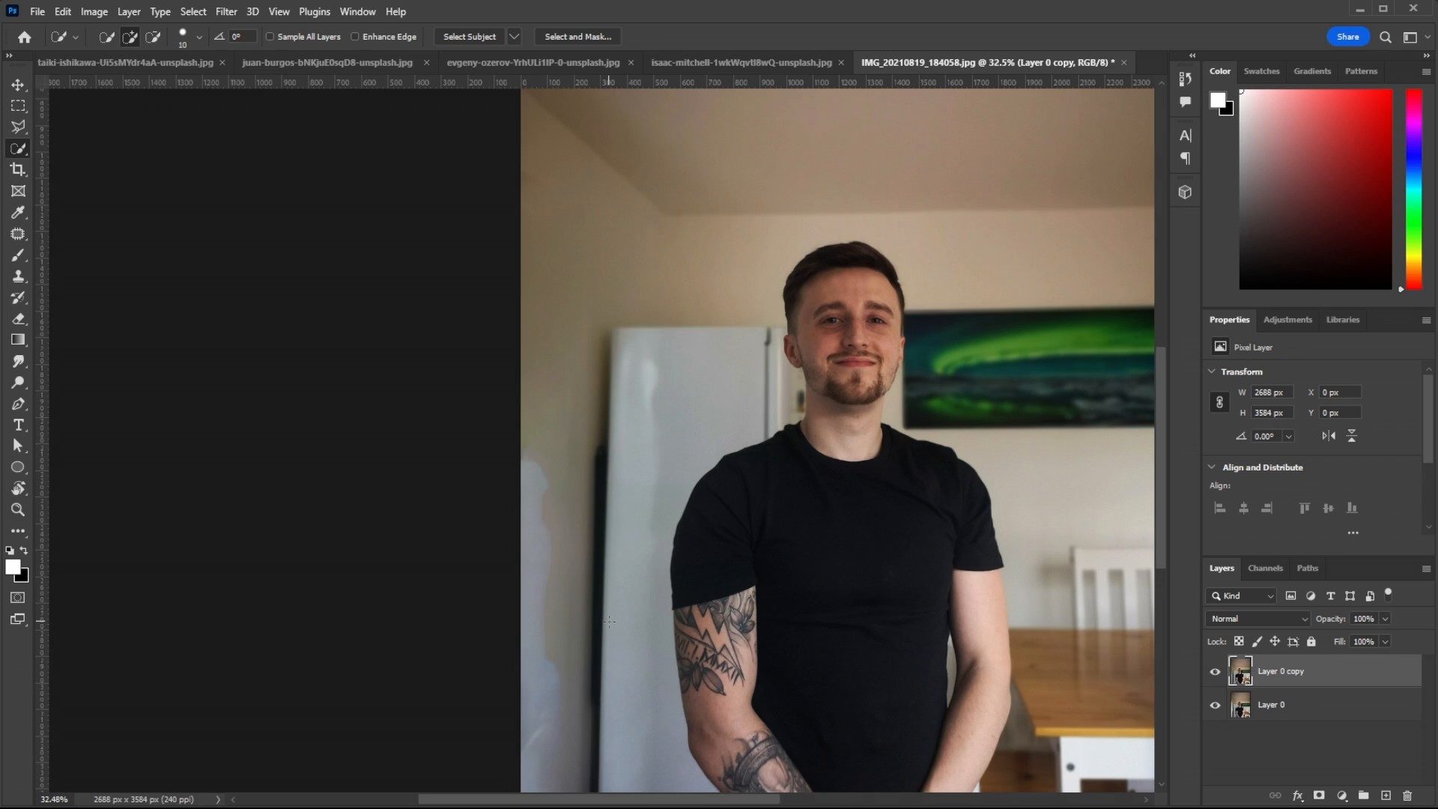
pyautogui.scroll(-1, 609, 621)
pyautogui.hscroll(1, 609, 622)
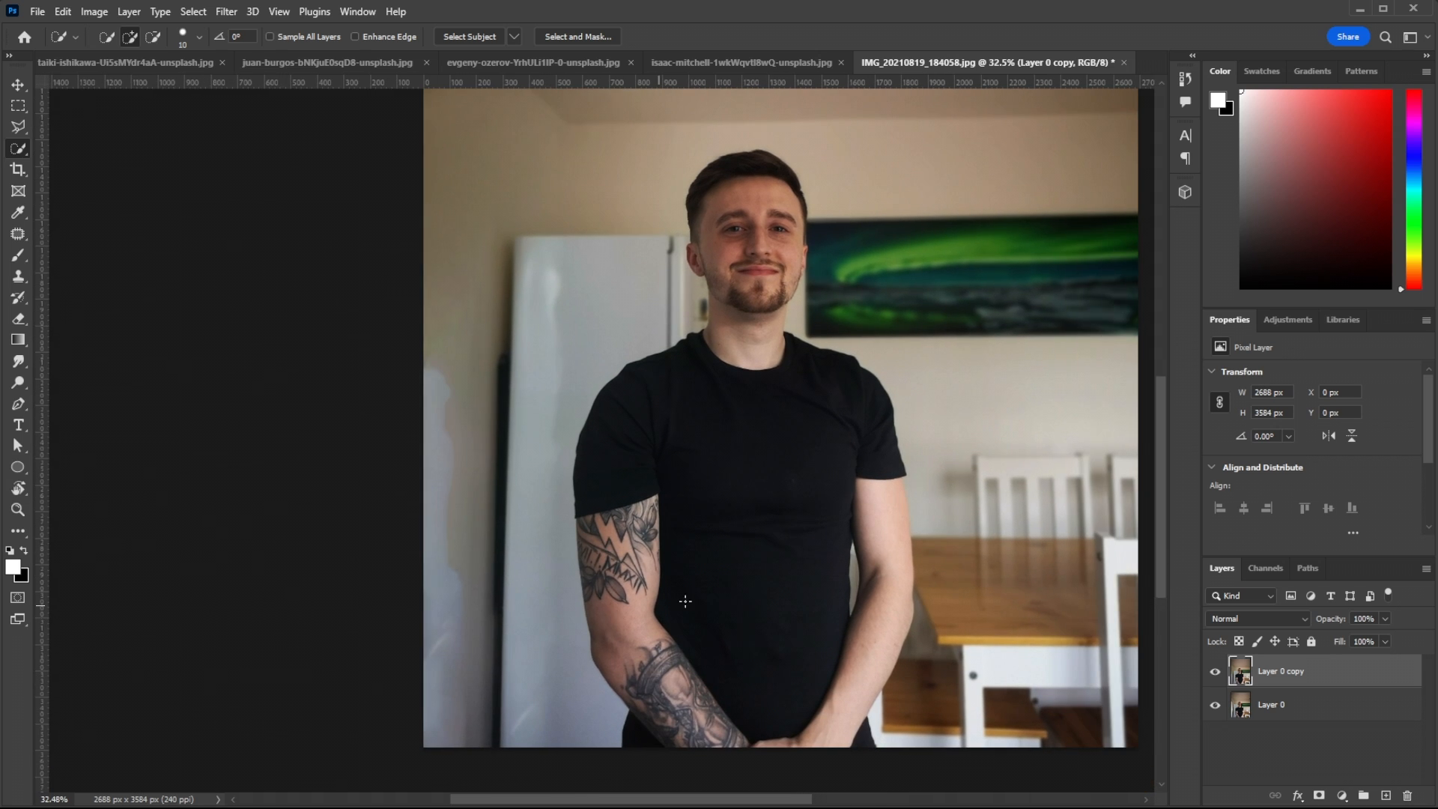
pyautogui.scroll(5, 811, 534)
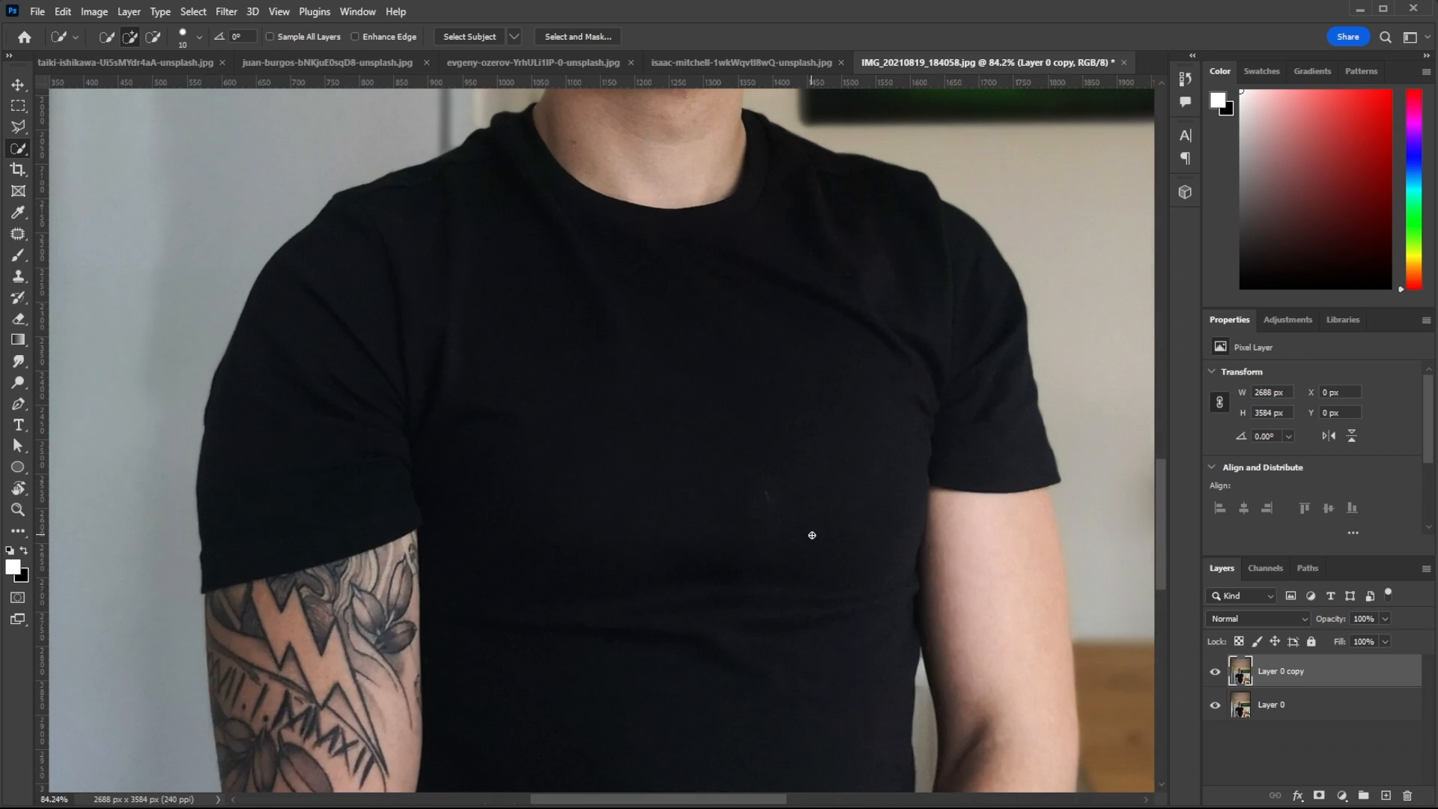
pyautogui.click(769, 496)
pyautogui.scroll(-6, 858, 522)
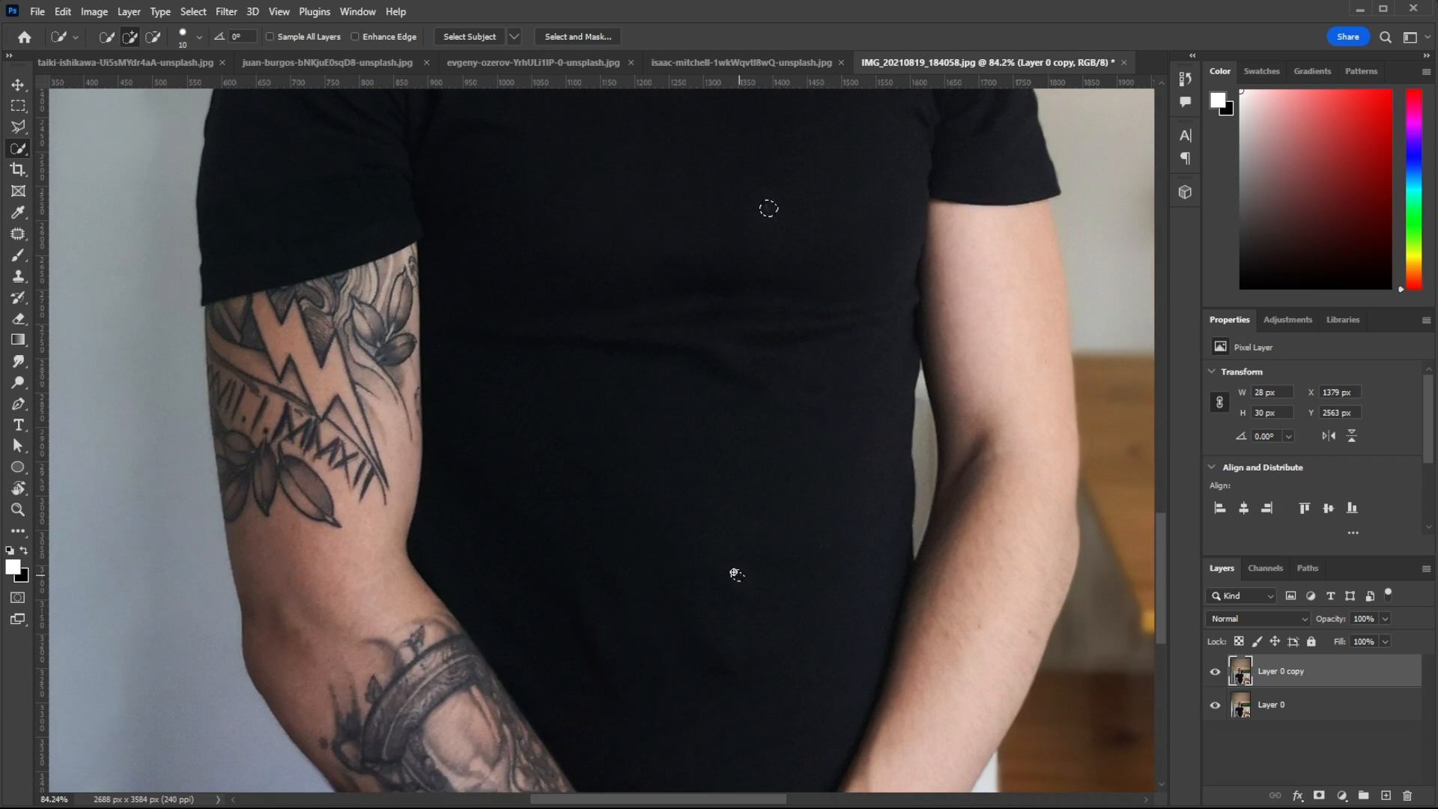
pyautogui.click(828, 548)
pyautogui.hotkey('ctrl', 'z')
pyautogui.click(826, 546)
pyautogui.hotkey('ctrl', 'z')
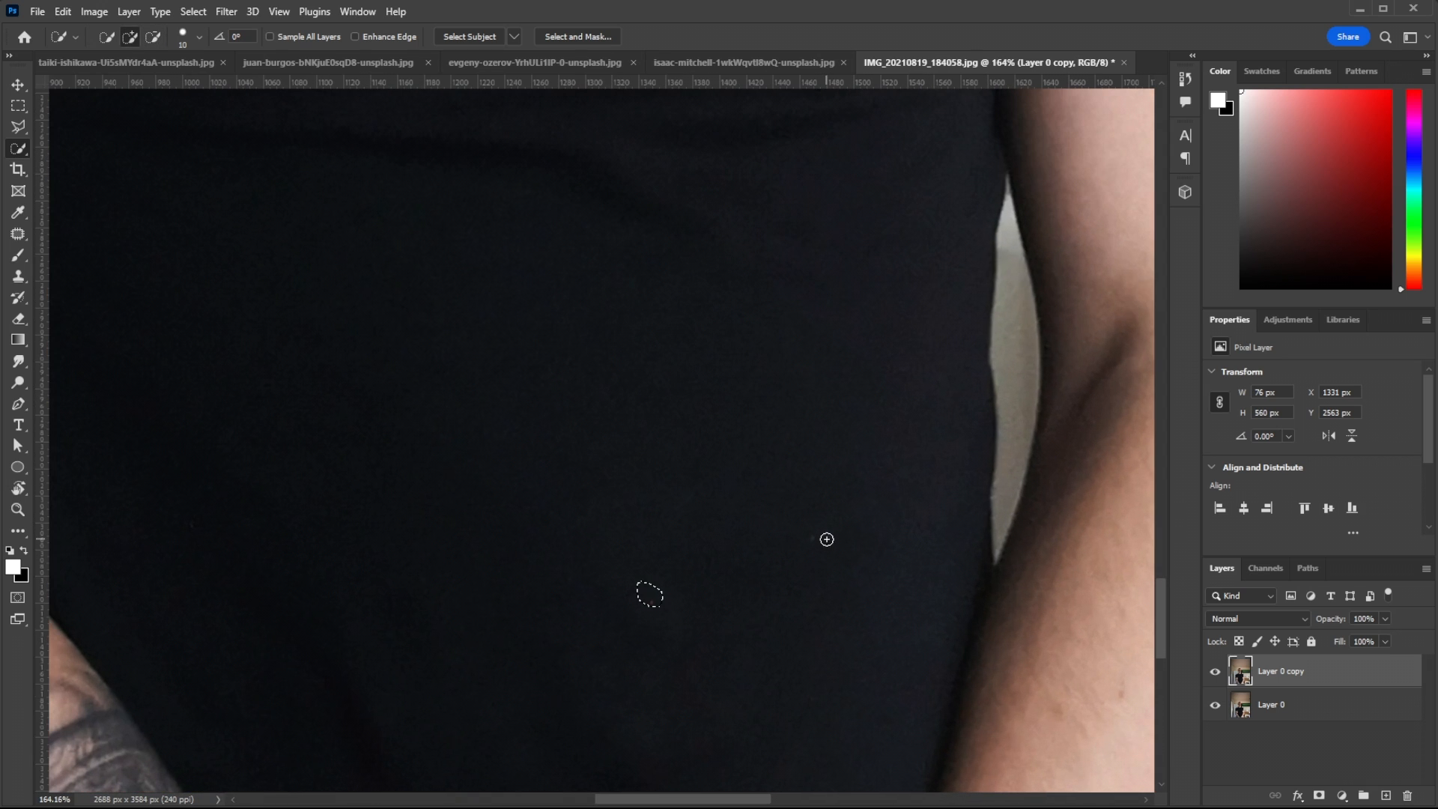
# Step: Remove the selected specks from the T-shirt with Delete and Fill Selection
pyautogui.click(809, 539)
pyautogui.hotkey('ctrl', 'z')
pyautogui.rightClick(827, 545)
pyautogui.click(907, 782)
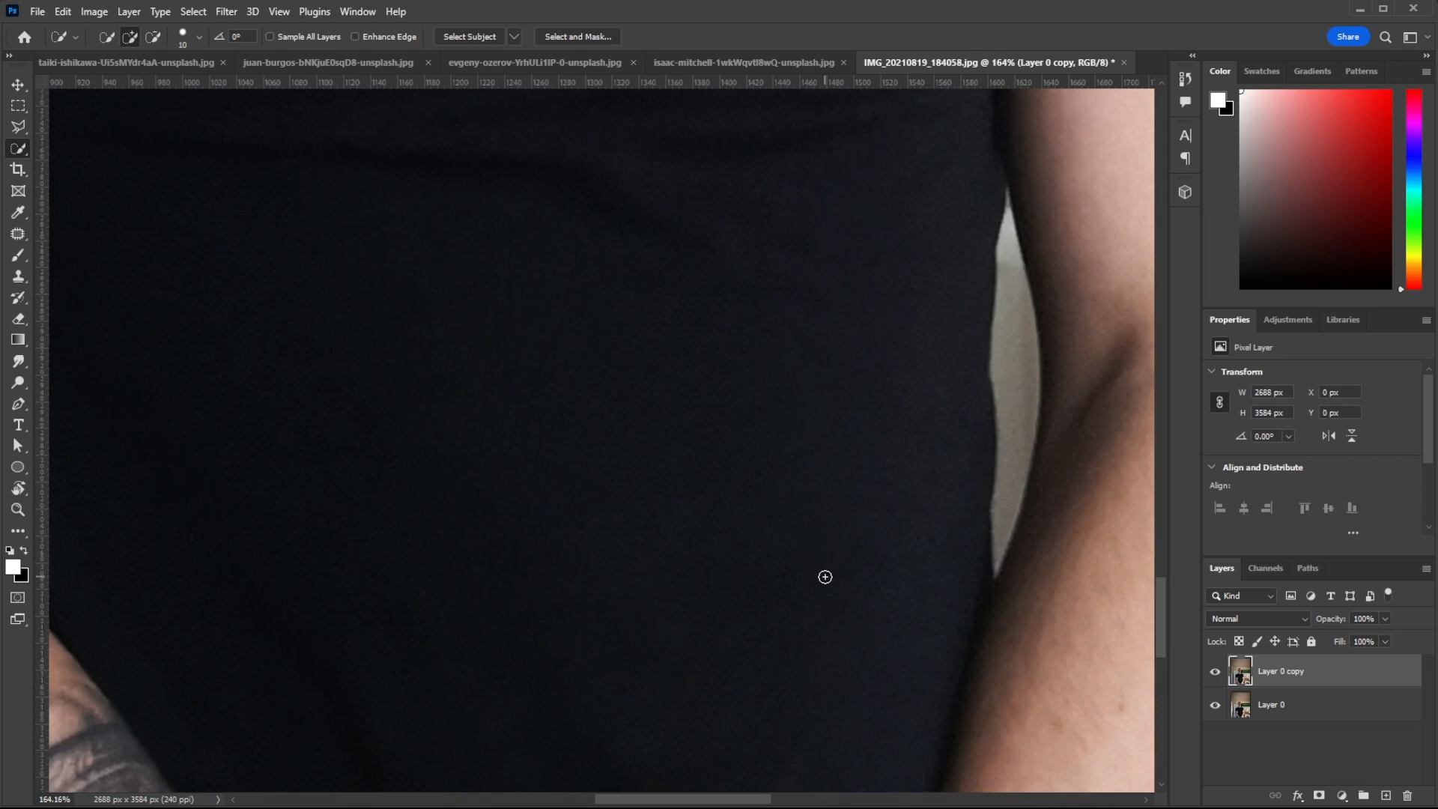
# Step: Lasso the small blemish on the cheek below the eye, about 25 x 16 px, and remove it with Delete and Fill Selection
pyautogui.scroll(-5, 817, 629)
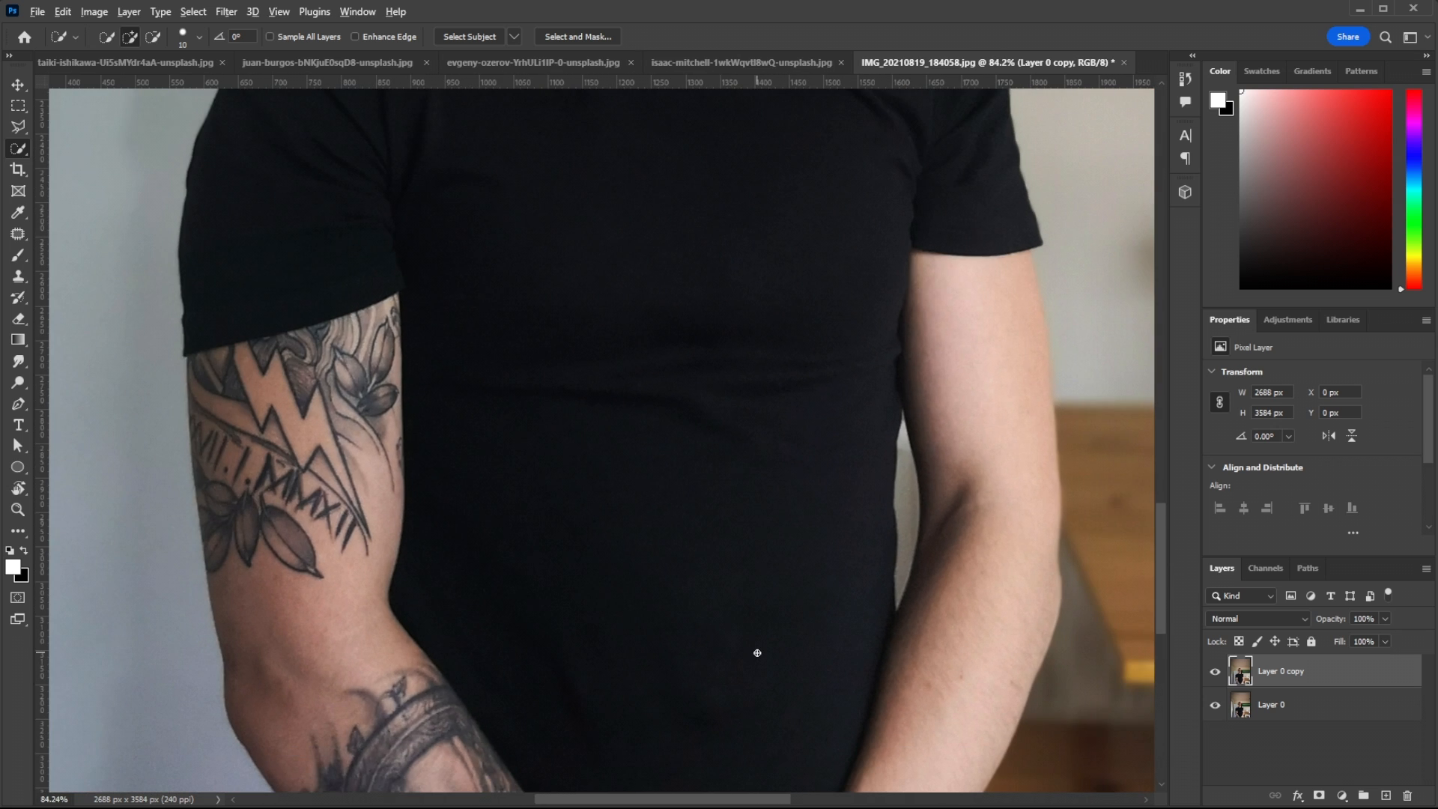
pyautogui.scroll(-3, 757, 652)
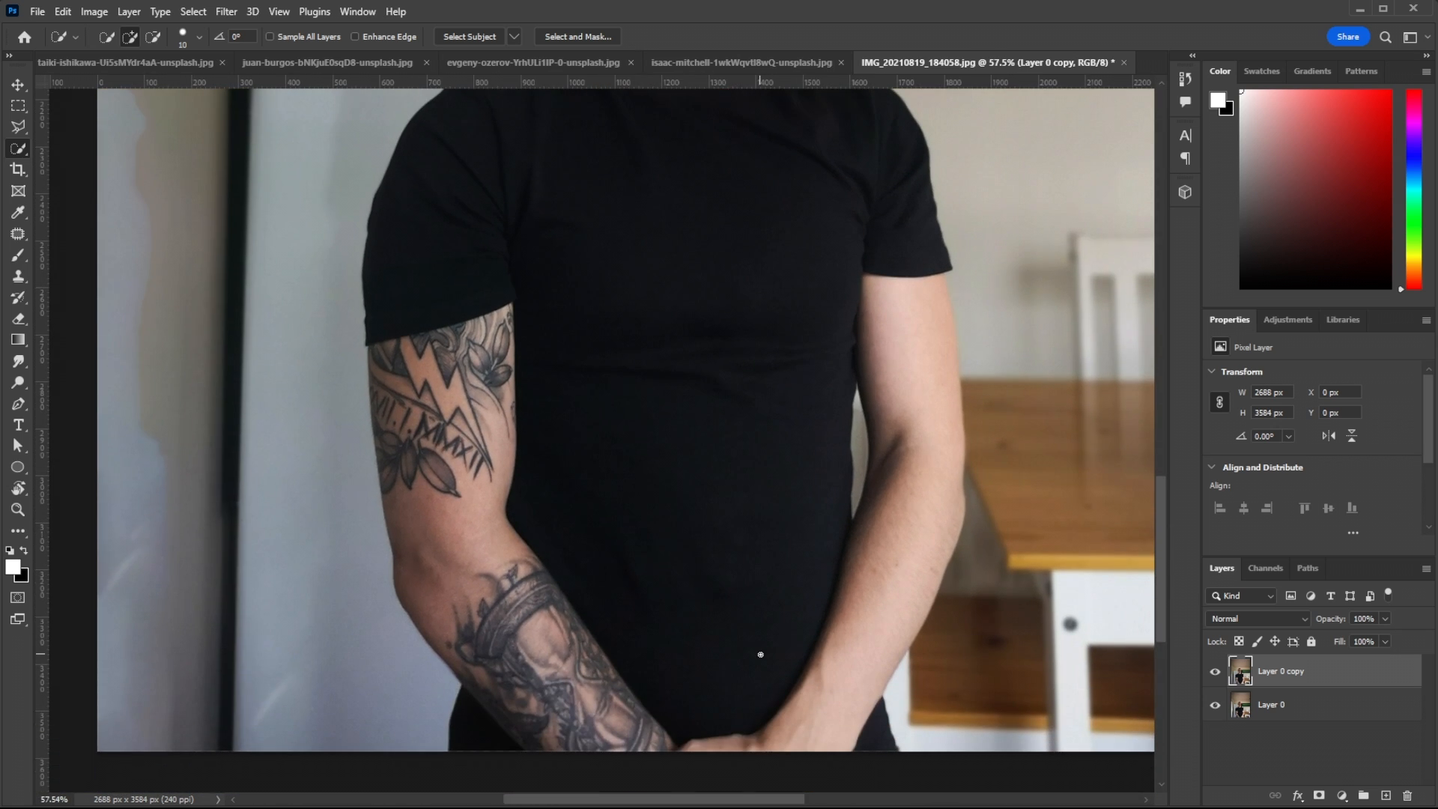
pyautogui.scroll(3, 760, 654)
pyautogui.scroll(5, 760, 653)
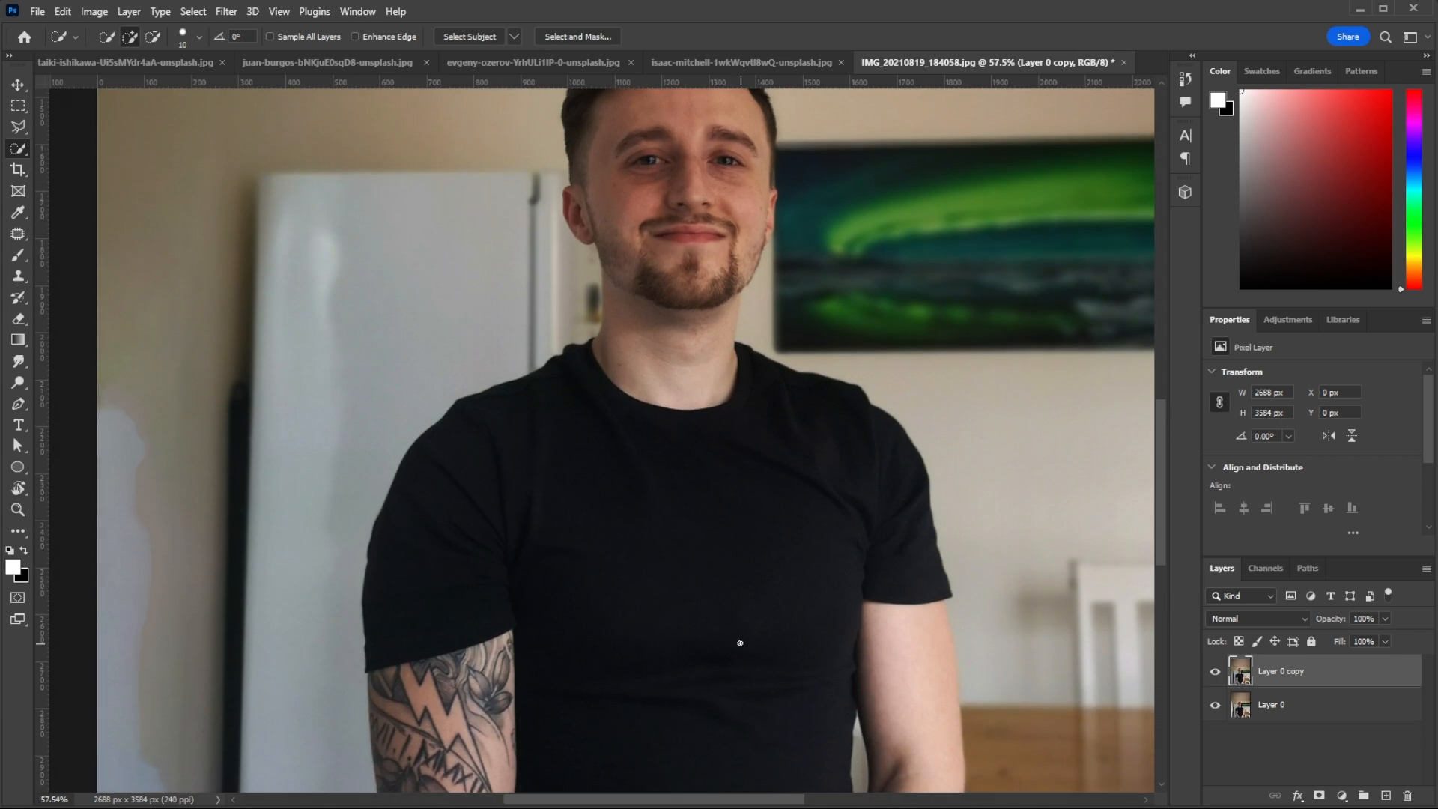
pyautogui.scroll(3, 628, 386)
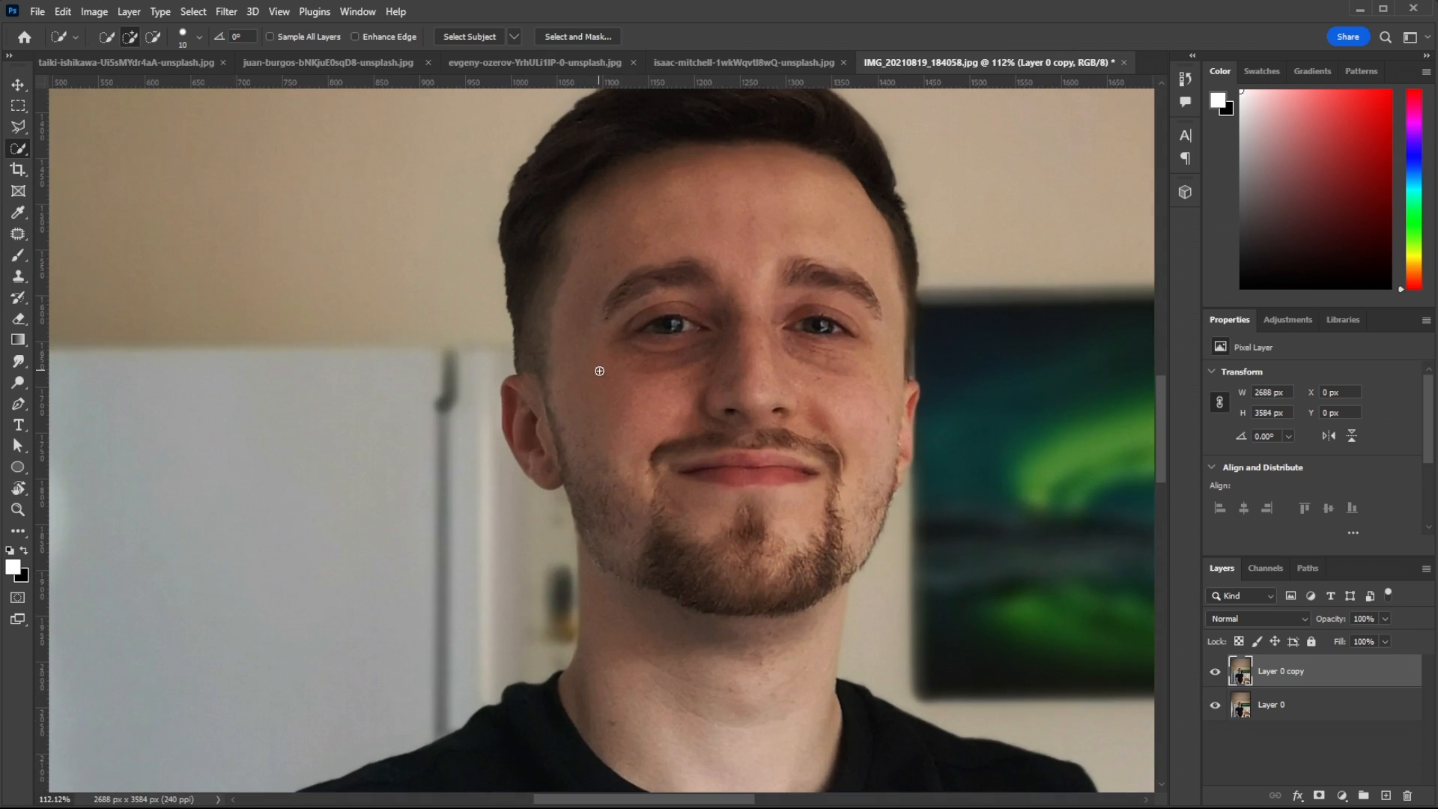
pyautogui.click(604, 370)
pyautogui.hotkey('ctrl', 'd')
pyautogui.rightClick(22, 126)
pyautogui.click(83, 126)
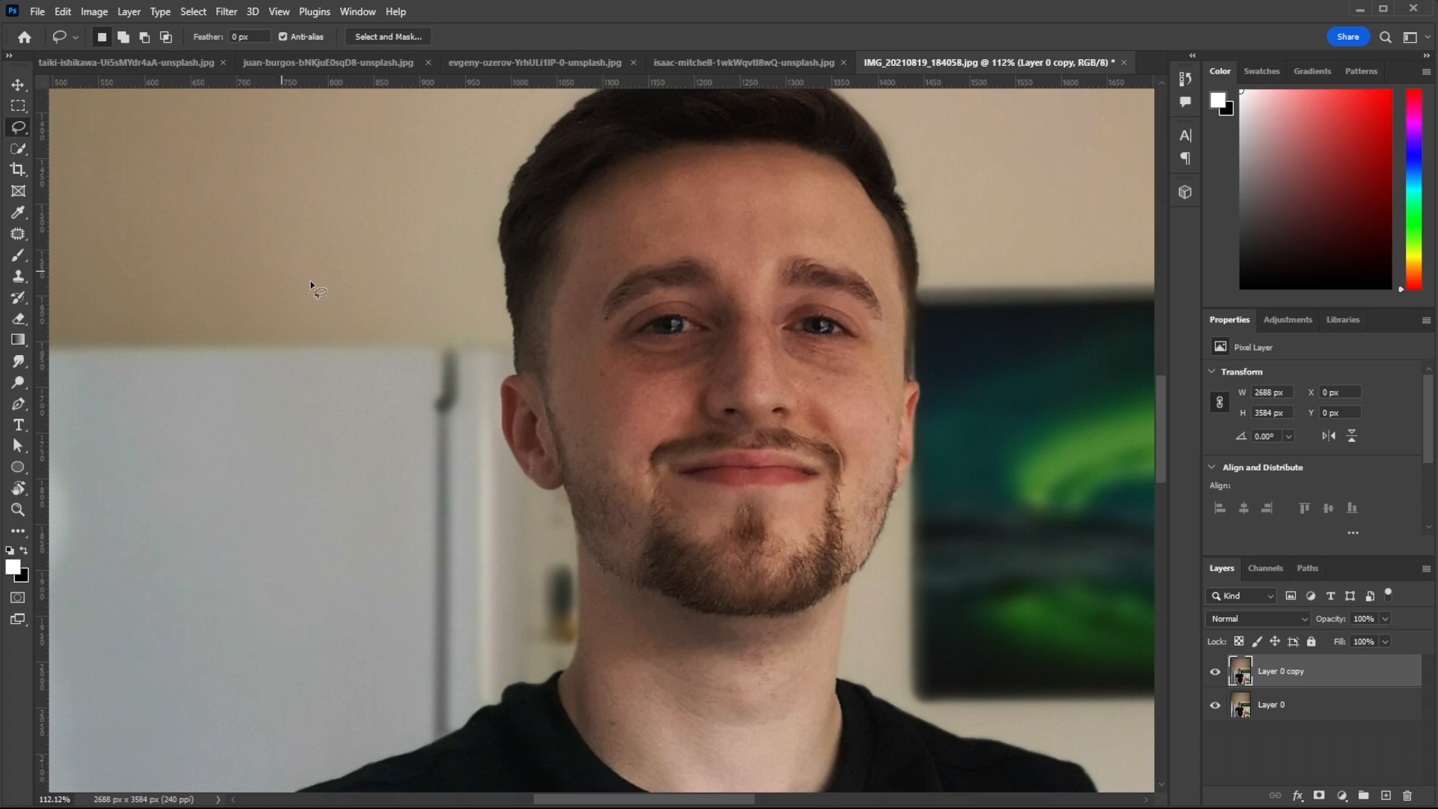
pyautogui.moveTo(594, 365); pyautogui.dragTo(599, 375)
pyautogui.rightClick(599, 374)
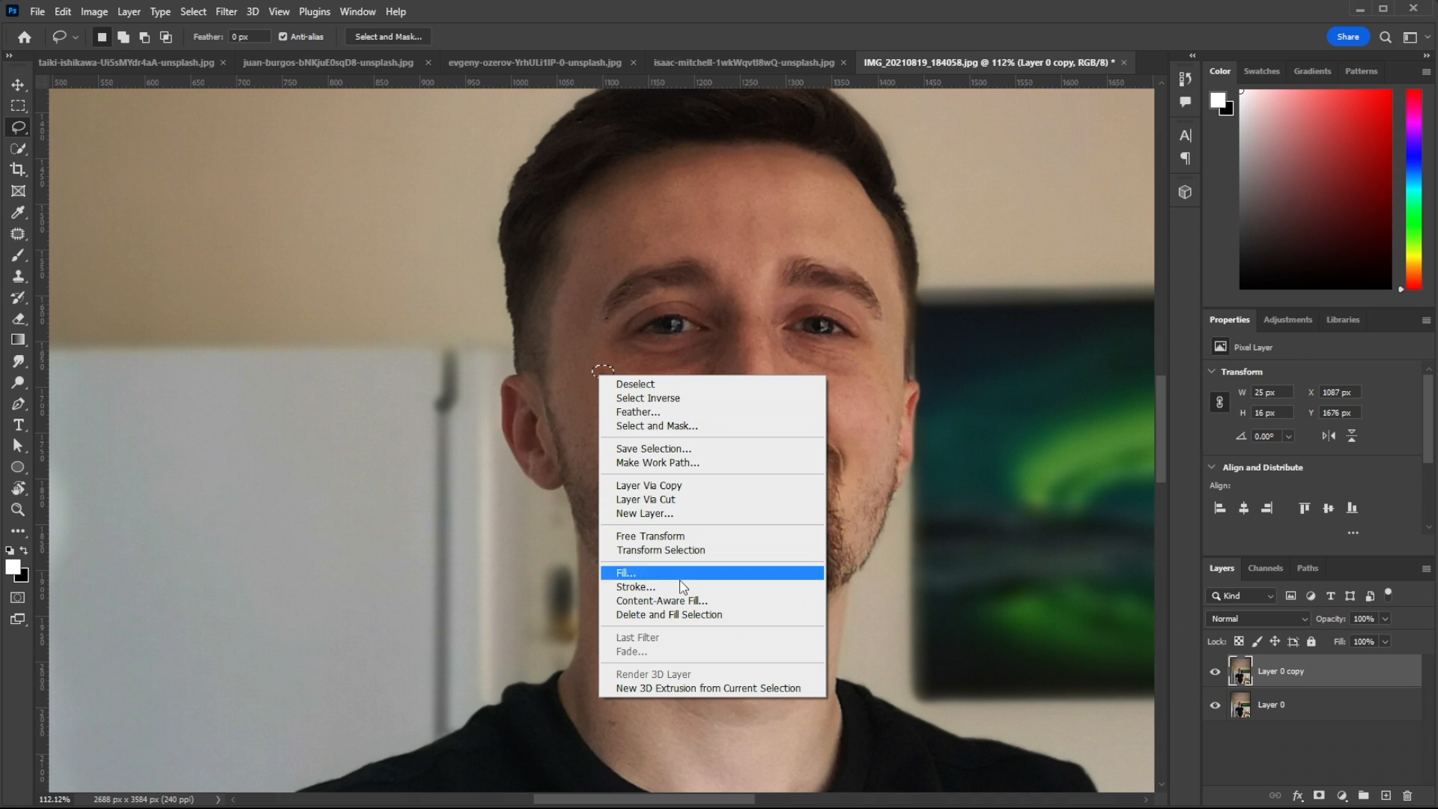
pyautogui.click(700, 614)
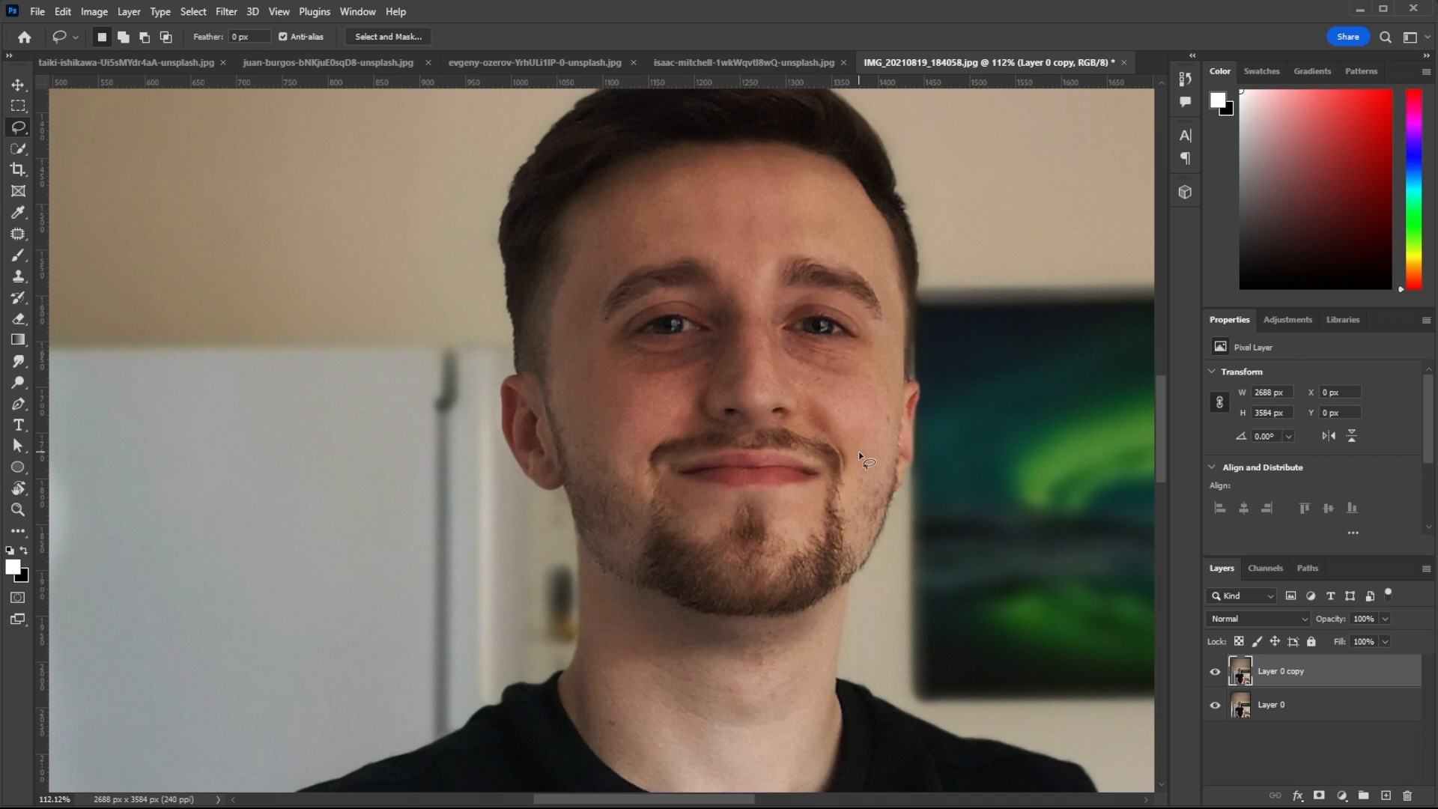
# Step: Lasso the spot on the opposite cheek near the ear, remove it with Delete and Fill Selection, and clear the selection
pyautogui.scroll(5, 861, 448)
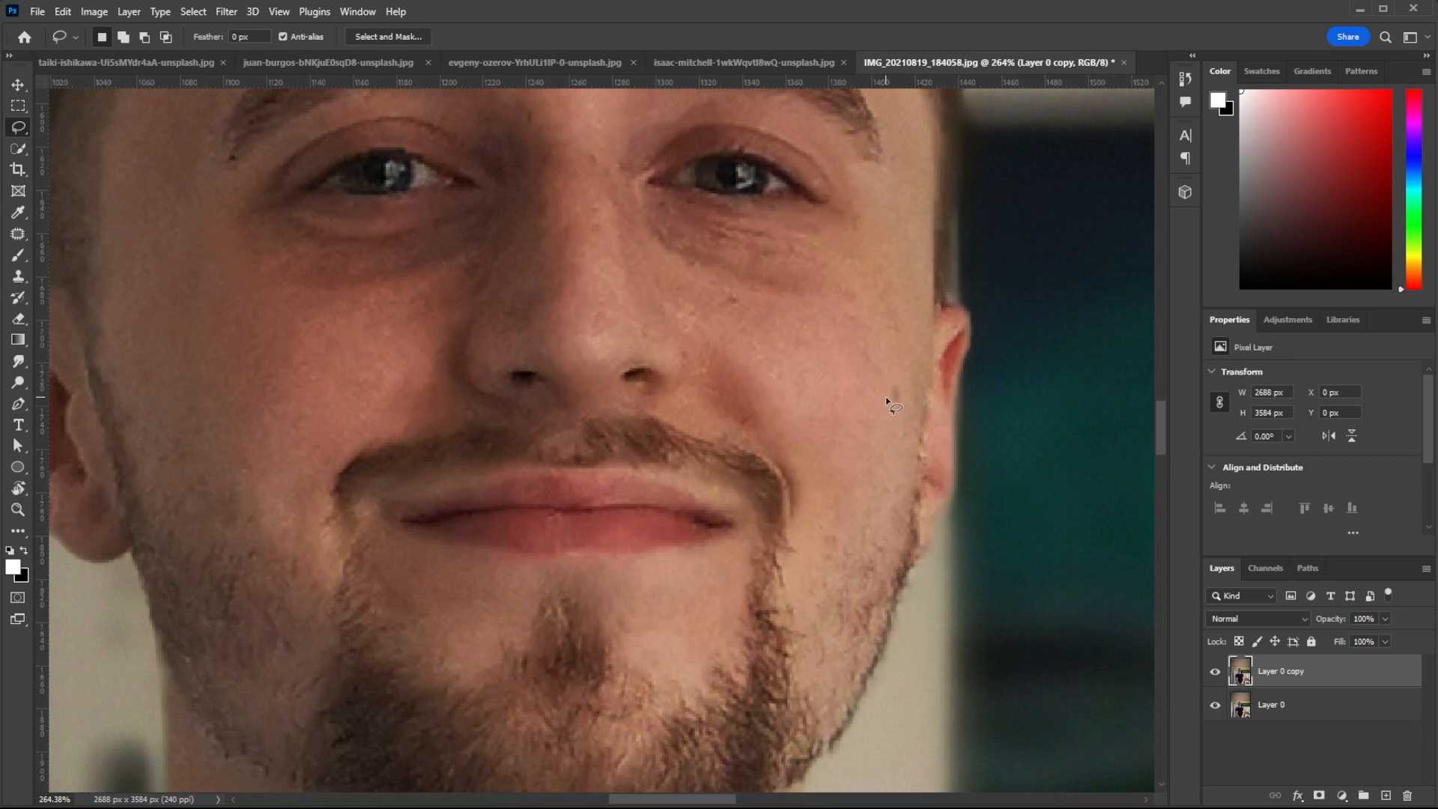
pyautogui.moveTo(885, 396)
pyautogui.mouseDown()
pyautogui.moveTo(892, 414)
pyautogui.moveTo(904, 405)
pyautogui.mouseUp()
pyautogui.rightClick(893, 401)
pyautogui.click(966, 641)
pyautogui.hotkey('ctrl', 'shift', 'd')
pyautogui.hotkey('ctrl', 'd')
# Step: Lasso the dark spot on the cheek beside the nose, about 10 x 9 px, apply Delete and Fill Selection, and deselect
pyautogui.moveTo(725, 304); pyautogui.dragTo(731, 299)
pyautogui.rightClick(731, 299)
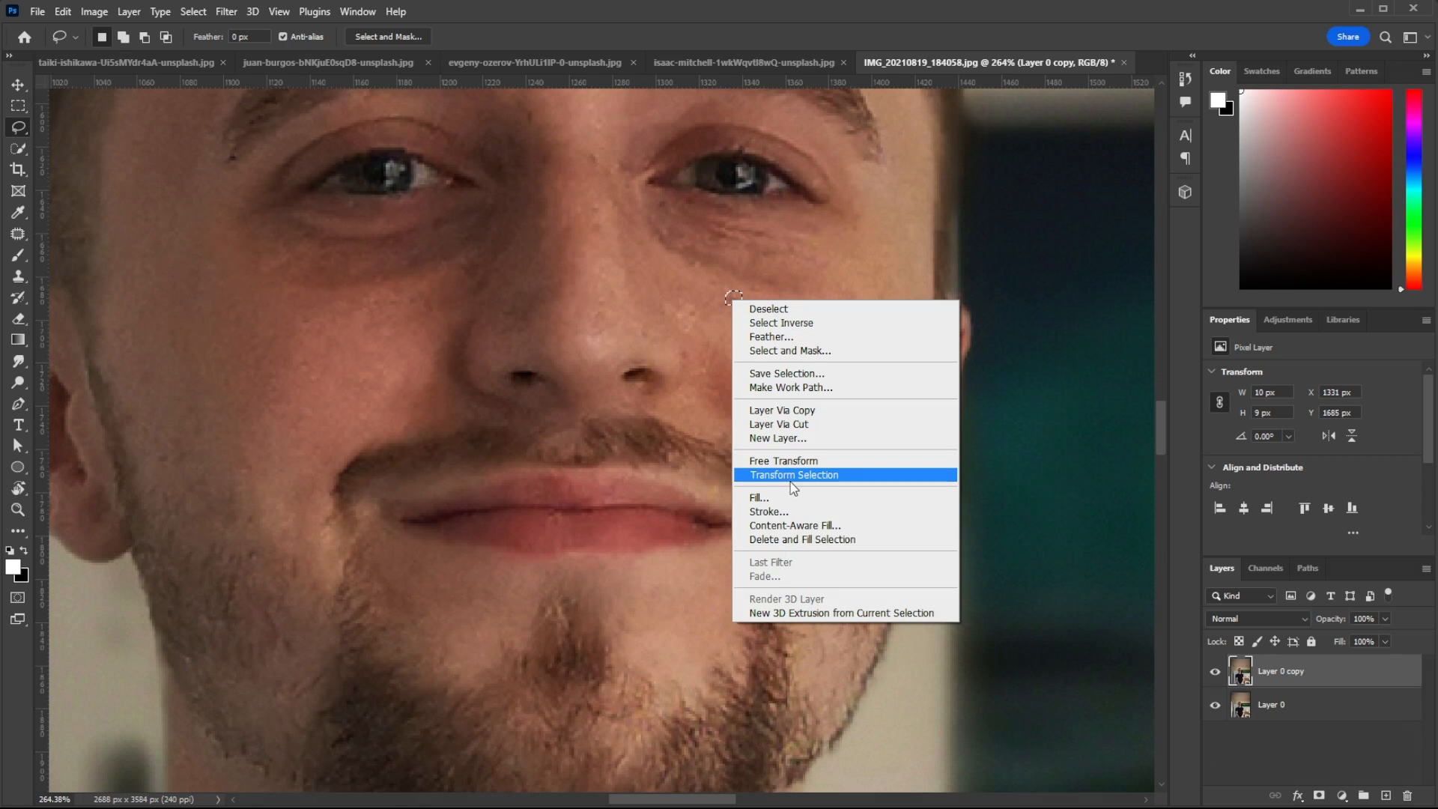
pyautogui.click(811, 536)
pyautogui.scroll(-5, 811, 533)
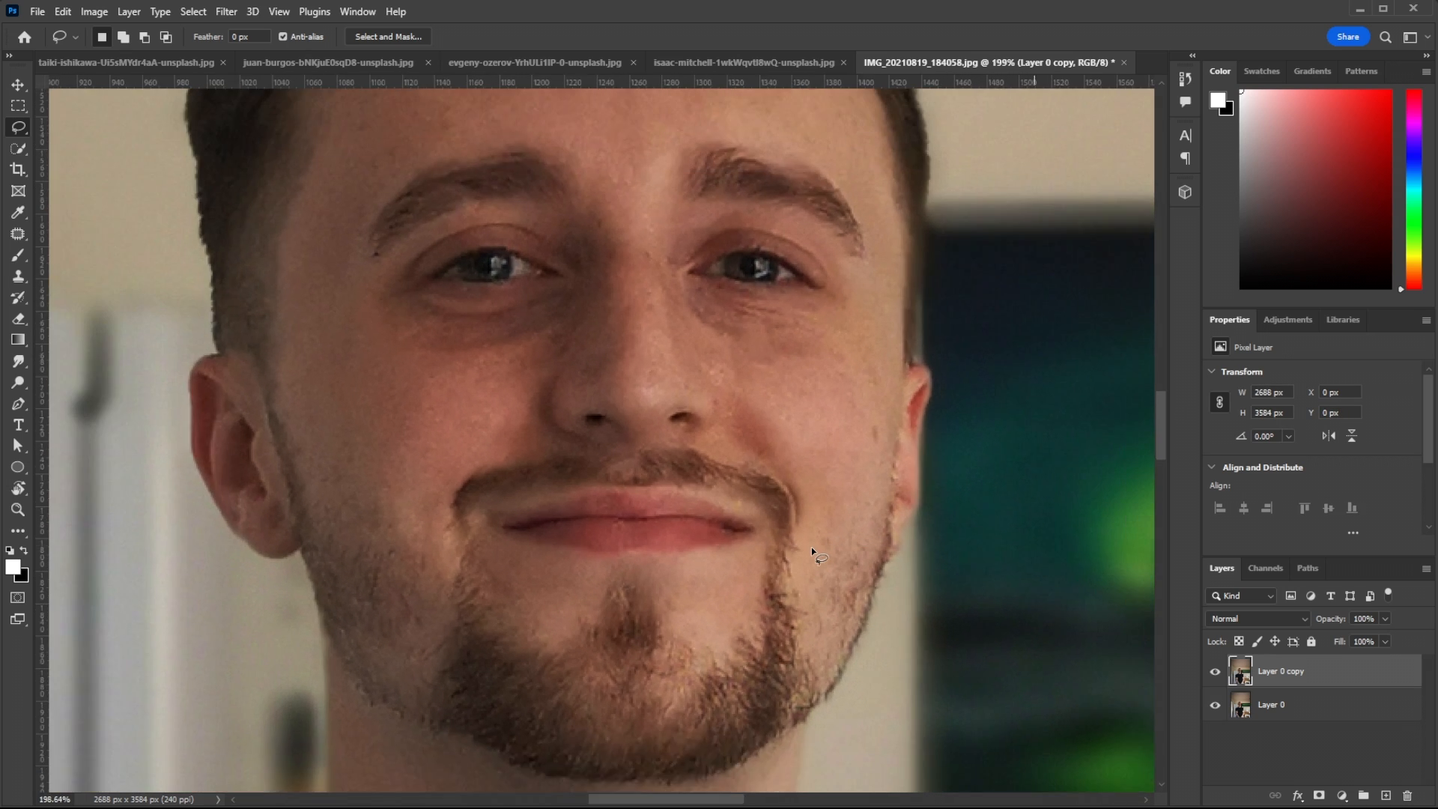
pyautogui.hotkey('ctrl', 'z')
pyautogui.hotkey('ctrl', 'd')
pyautogui.scroll(-1, 811, 547)
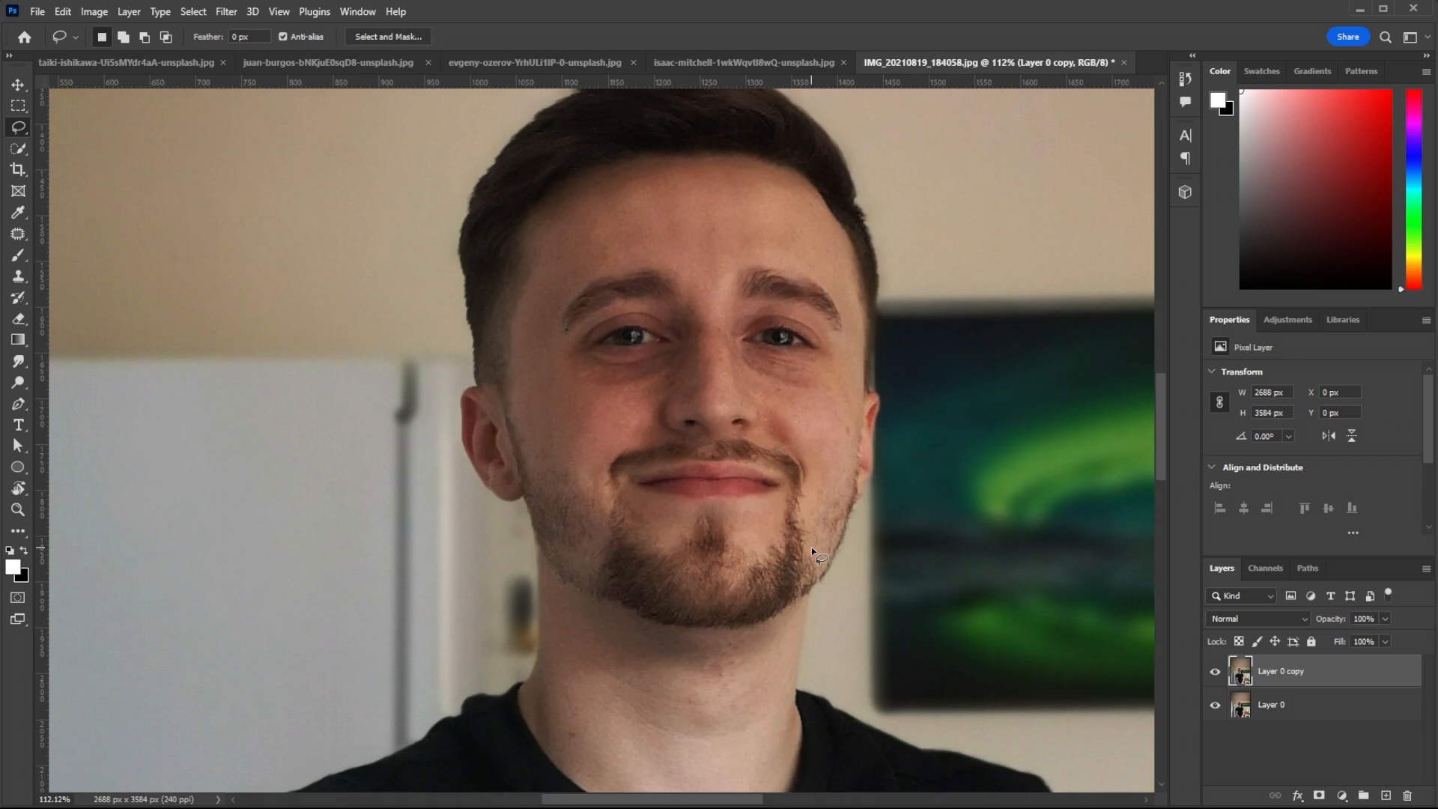
# Step: Lasso the tiny dark mark at the eyebrow's outer tip, about 6 x 7 px, and remove it with Delete and Fill Selection
pyautogui.scroll(5, 546, 329)
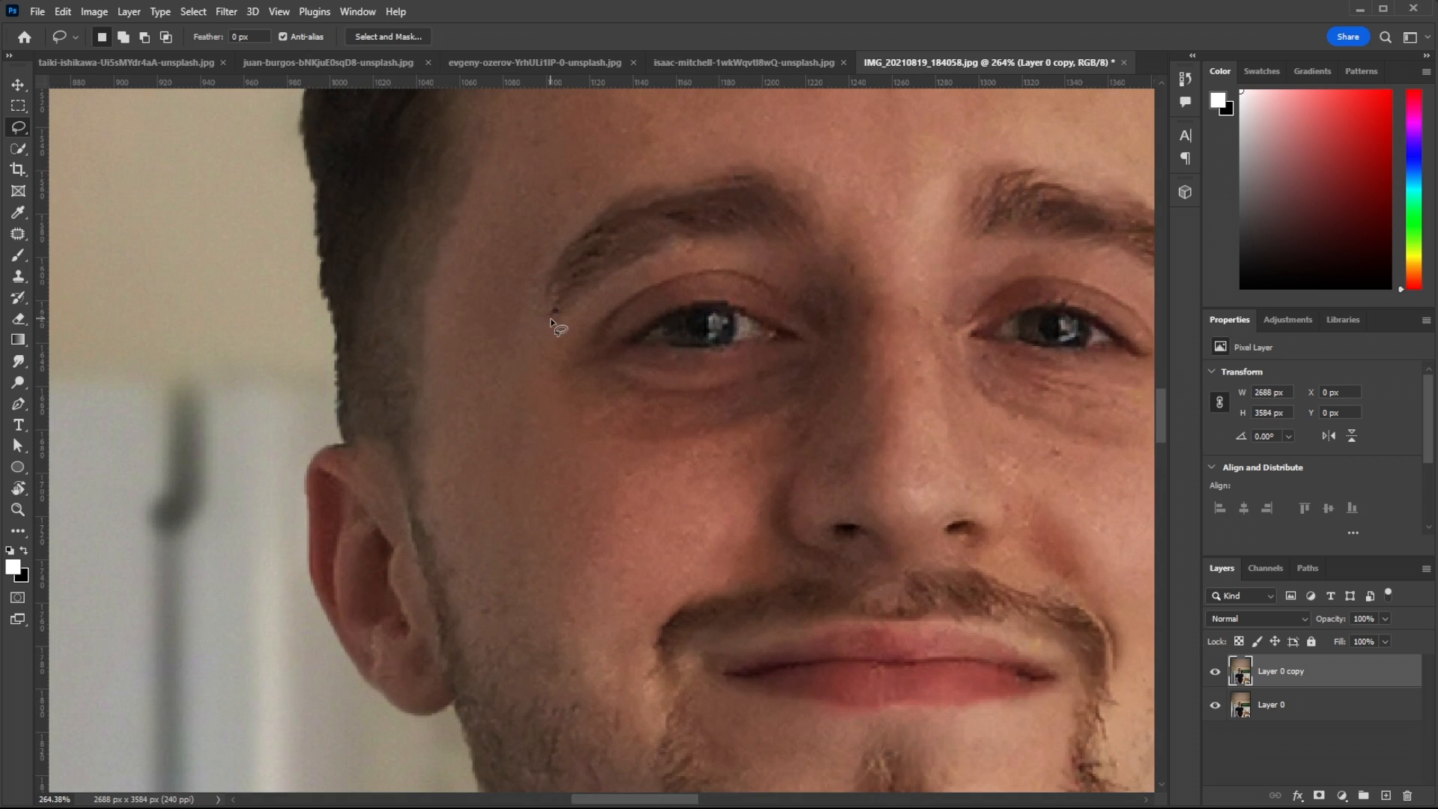
pyautogui.moveTo(554, 310); pyautogui.dragTo(557, 318)
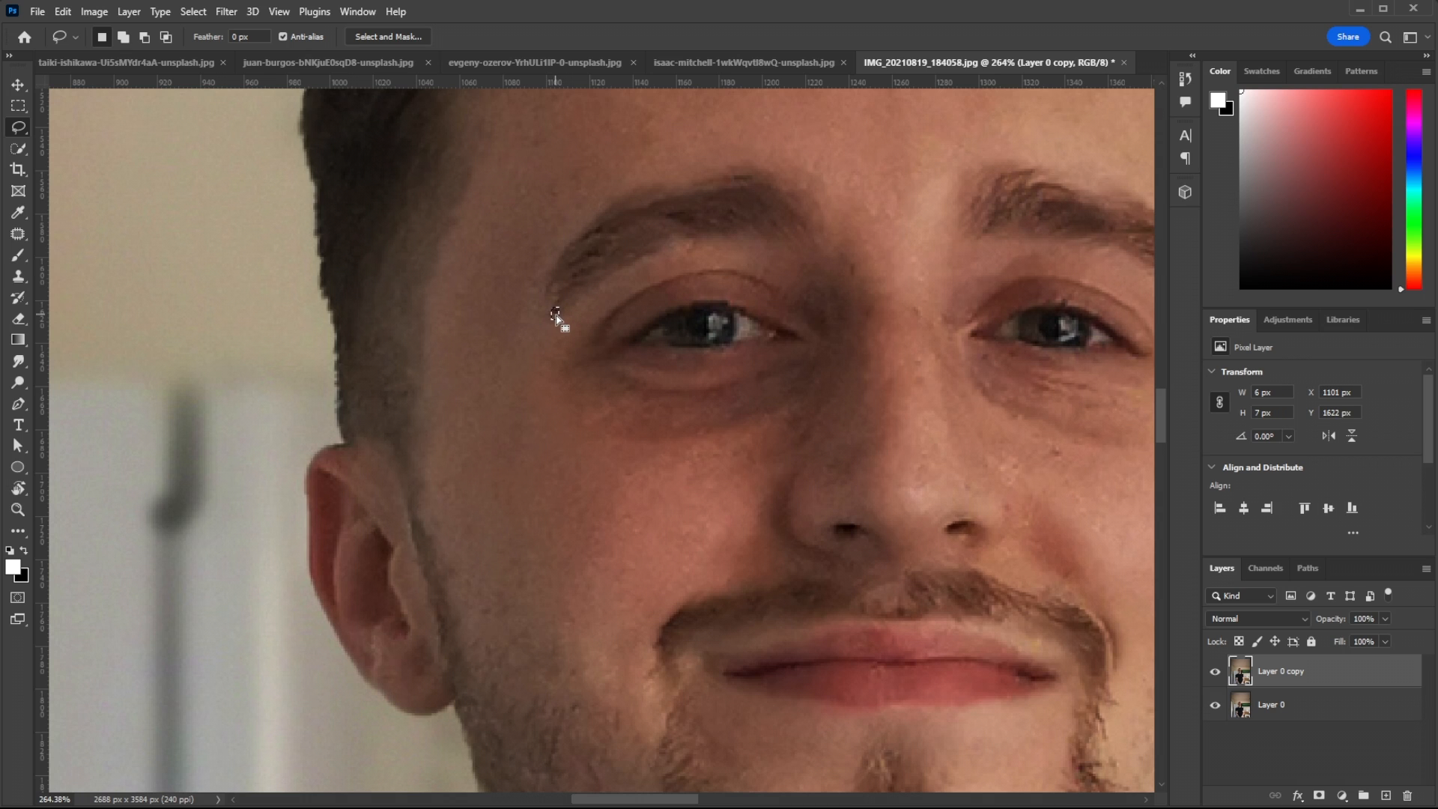
pyautogui.rightClick(554, 310)
pyautogui.click(610, 556)
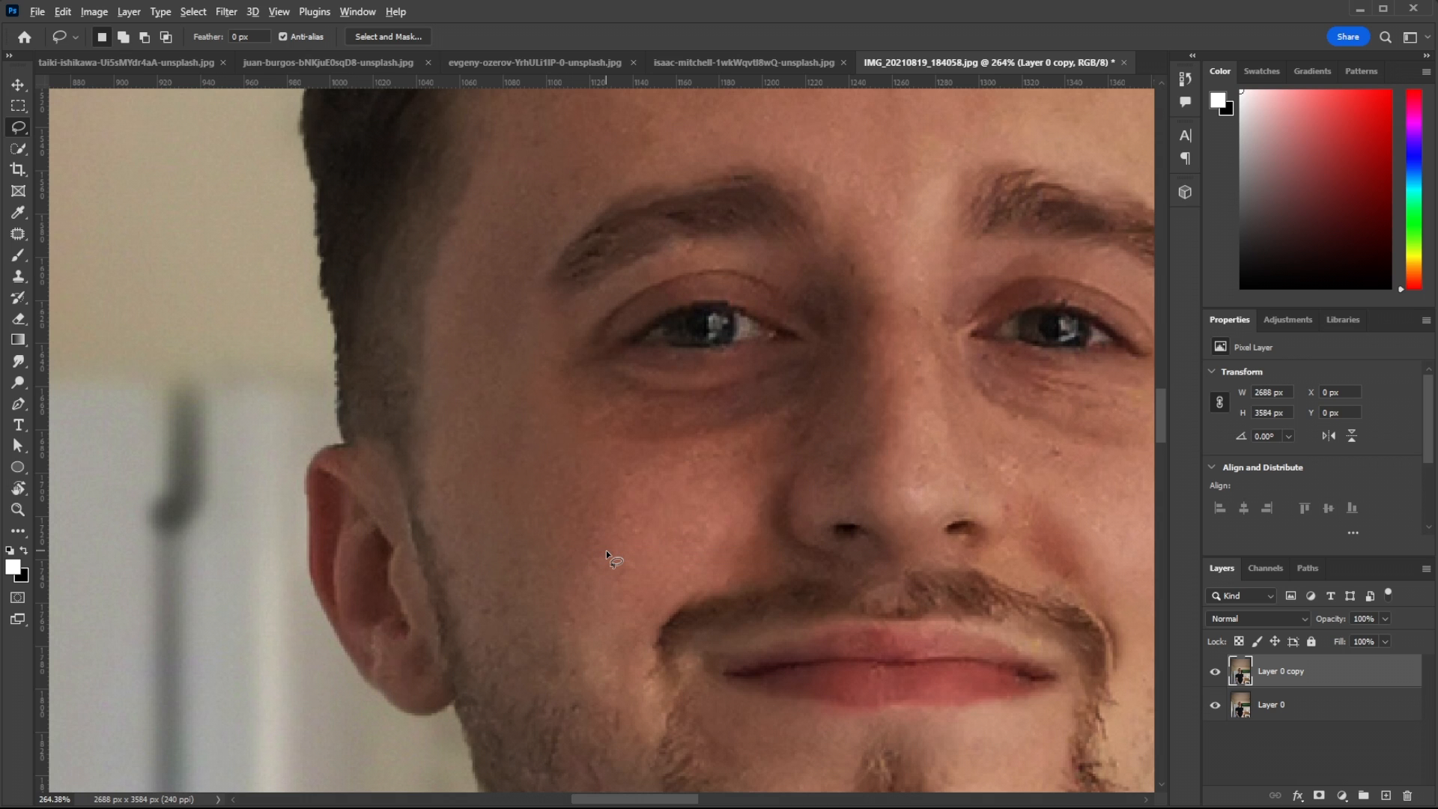
# Step: Lasso the mole on the neck just above the shirt collar and remove it with Delete and Fill Selection
pyautogui.scroll(-5, 605, 551)
pyautogui.scroll(-3, 605, 550)
pyautogui.scroll(1, 636, 558)
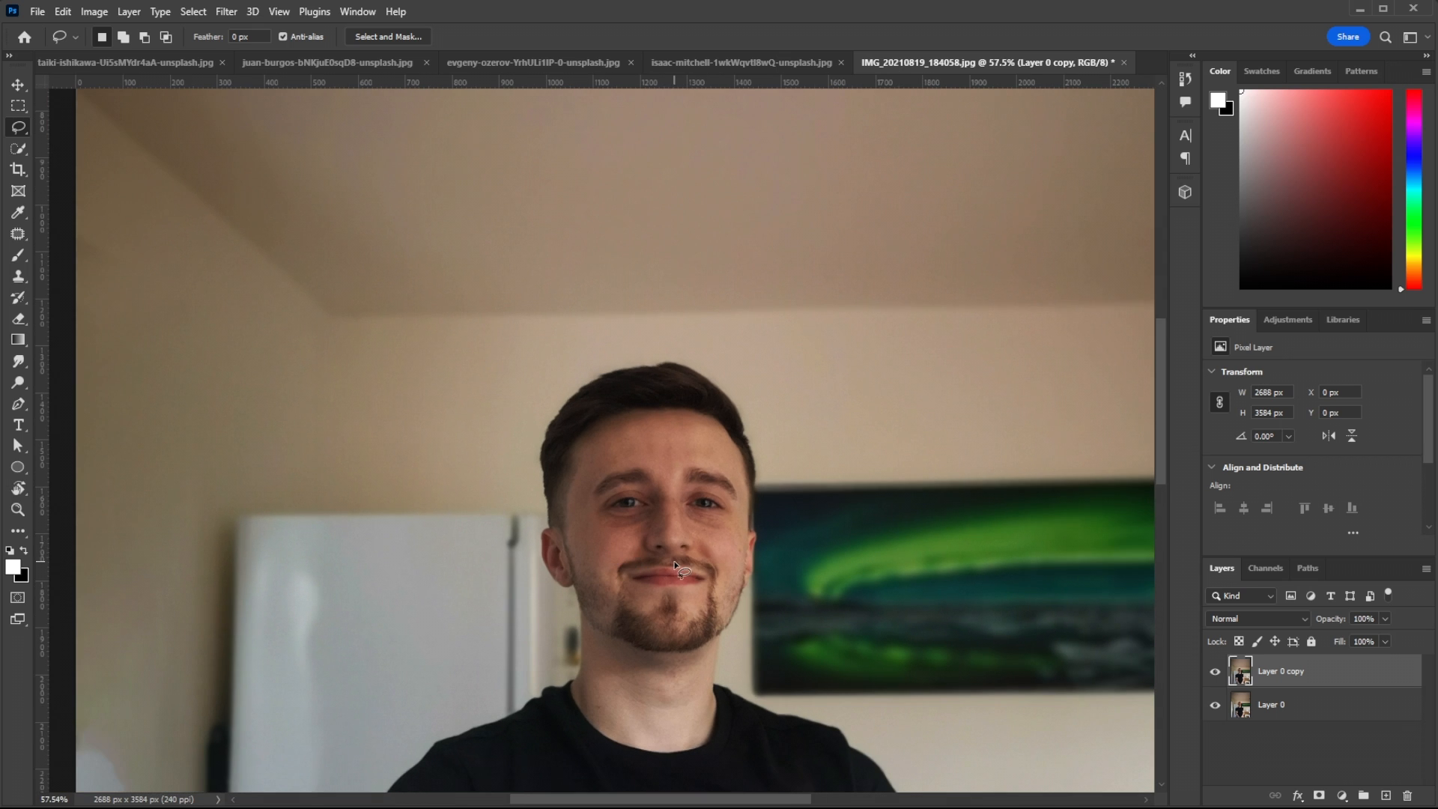
pyautogui.scroll(-2, 674, 567)
pyautogui.scroll(-2, 678, 569)
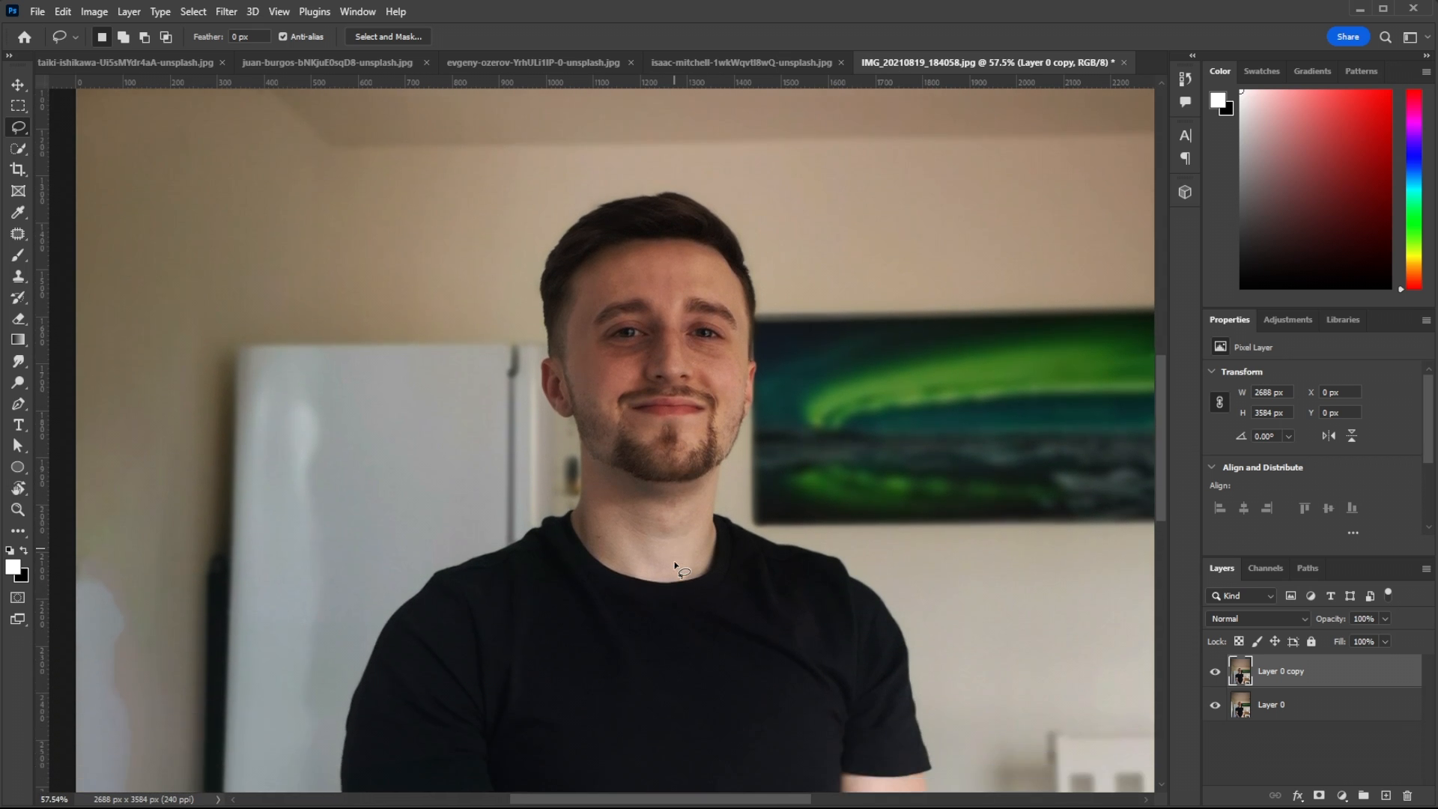
pyautogui.scroll(6, 618, 554)
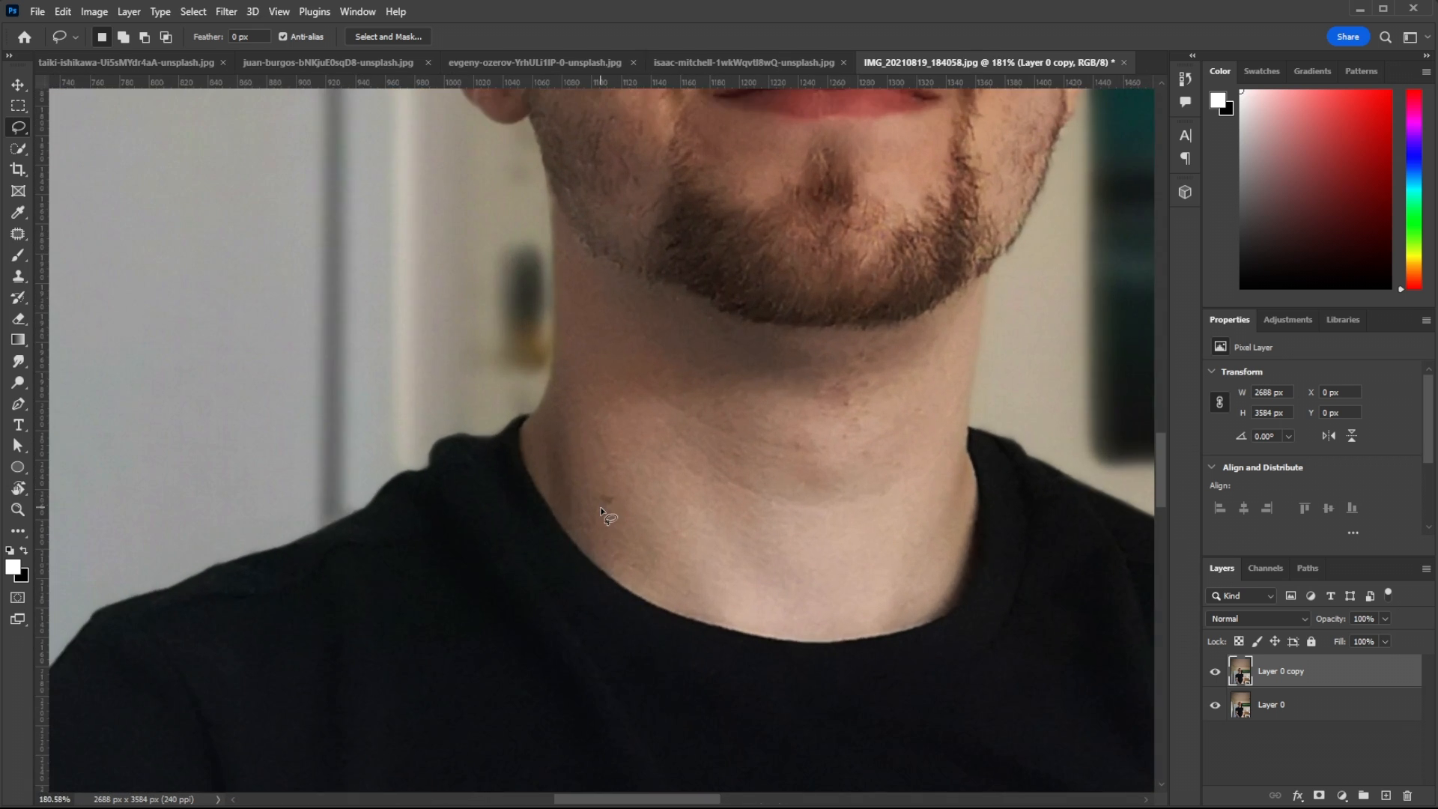
pyautogui.moveTo(615, 511)
pyautogui.mouseDown()
pyautogui.moveTo(603, 488)
pyautogui.moveTo(610, 507)
pyautogui.mouseUp()
pyautogui.rightClick(611, 507)
pyautogui.click(683, 742)
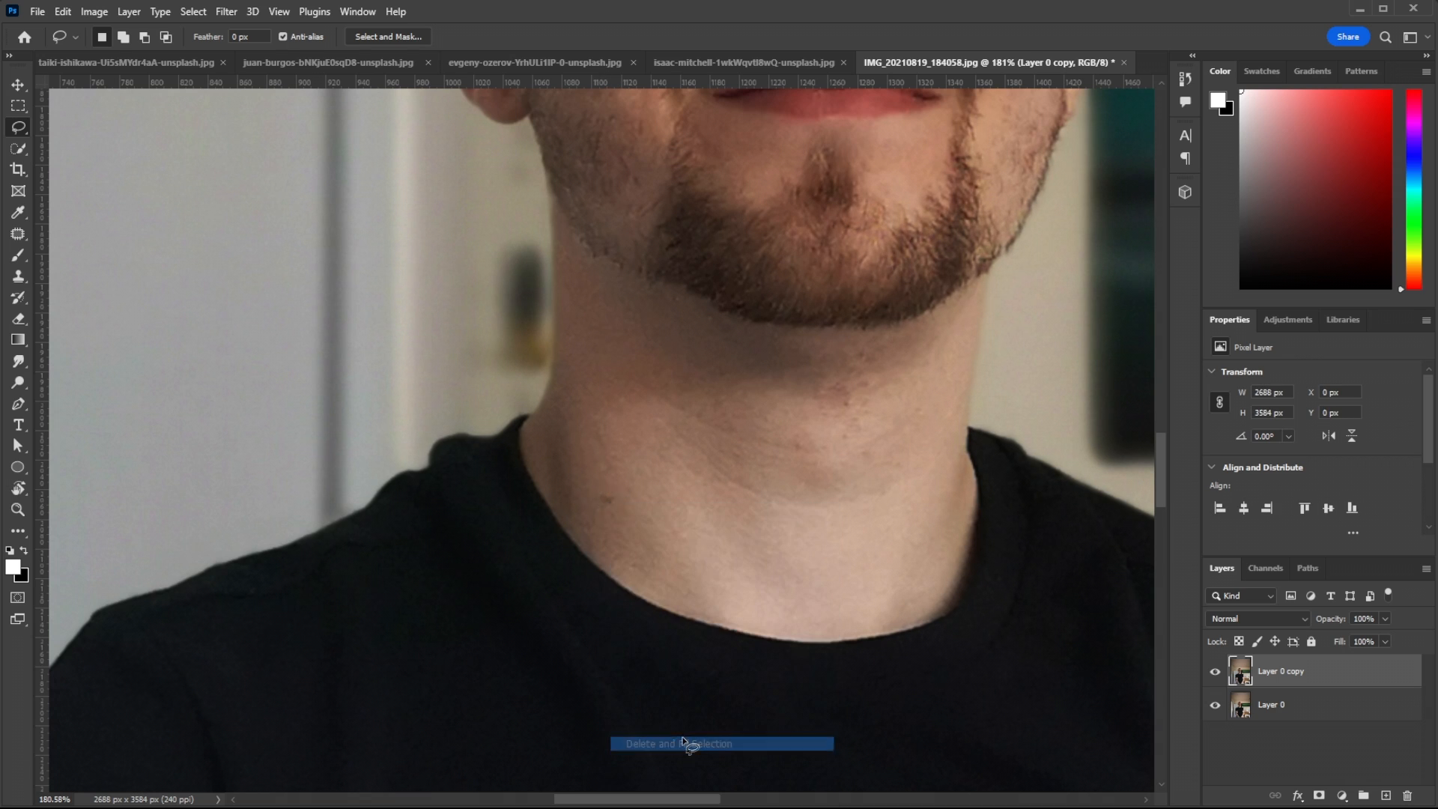
# Step: Compare the whole retouched portrait with the original by toggling the visibility of Layer 0 copy
pyautogui.scroll(-7, 856, 639)
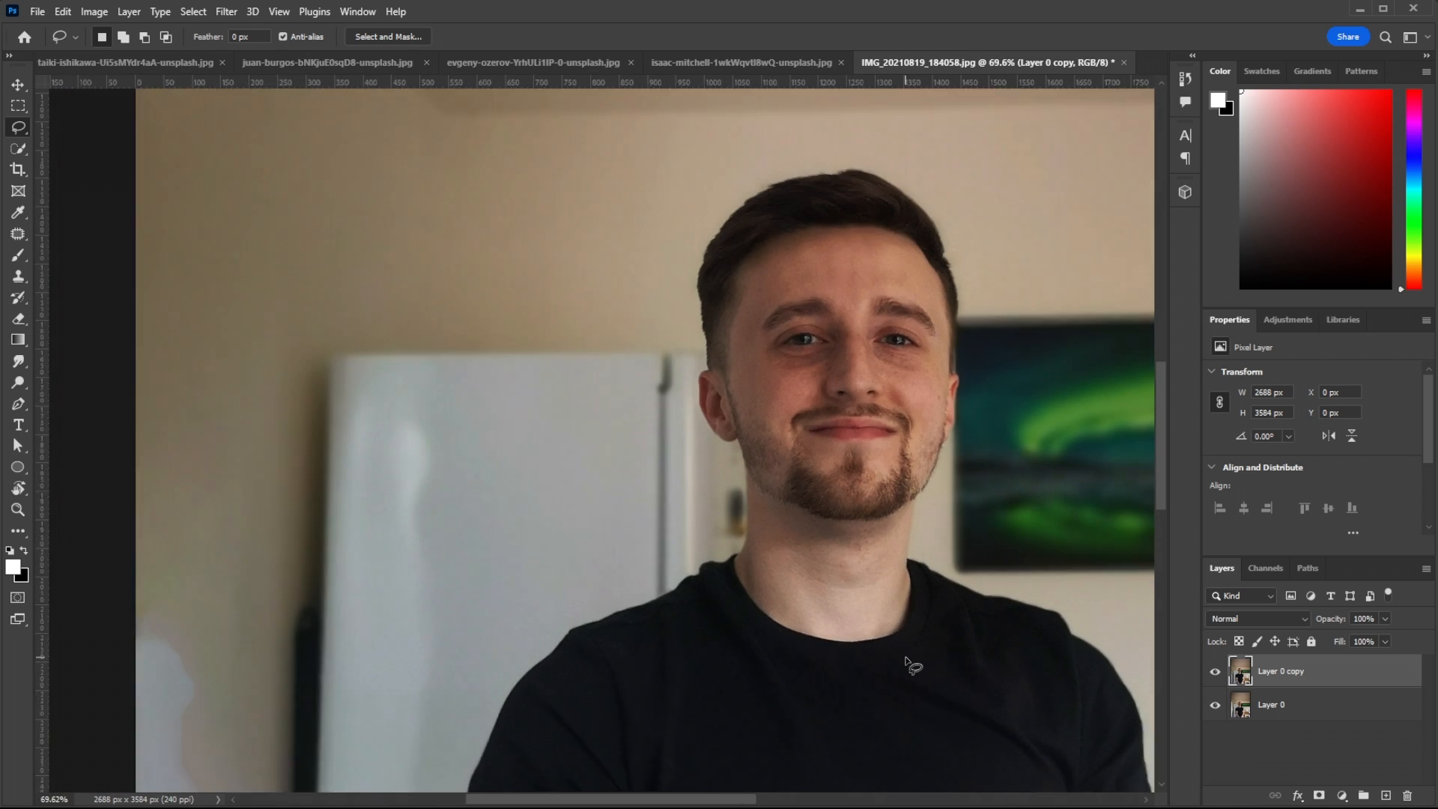
pyautogui.scroll(-4, 902, 661)
pyautogui.scroll(2, 854, 646)
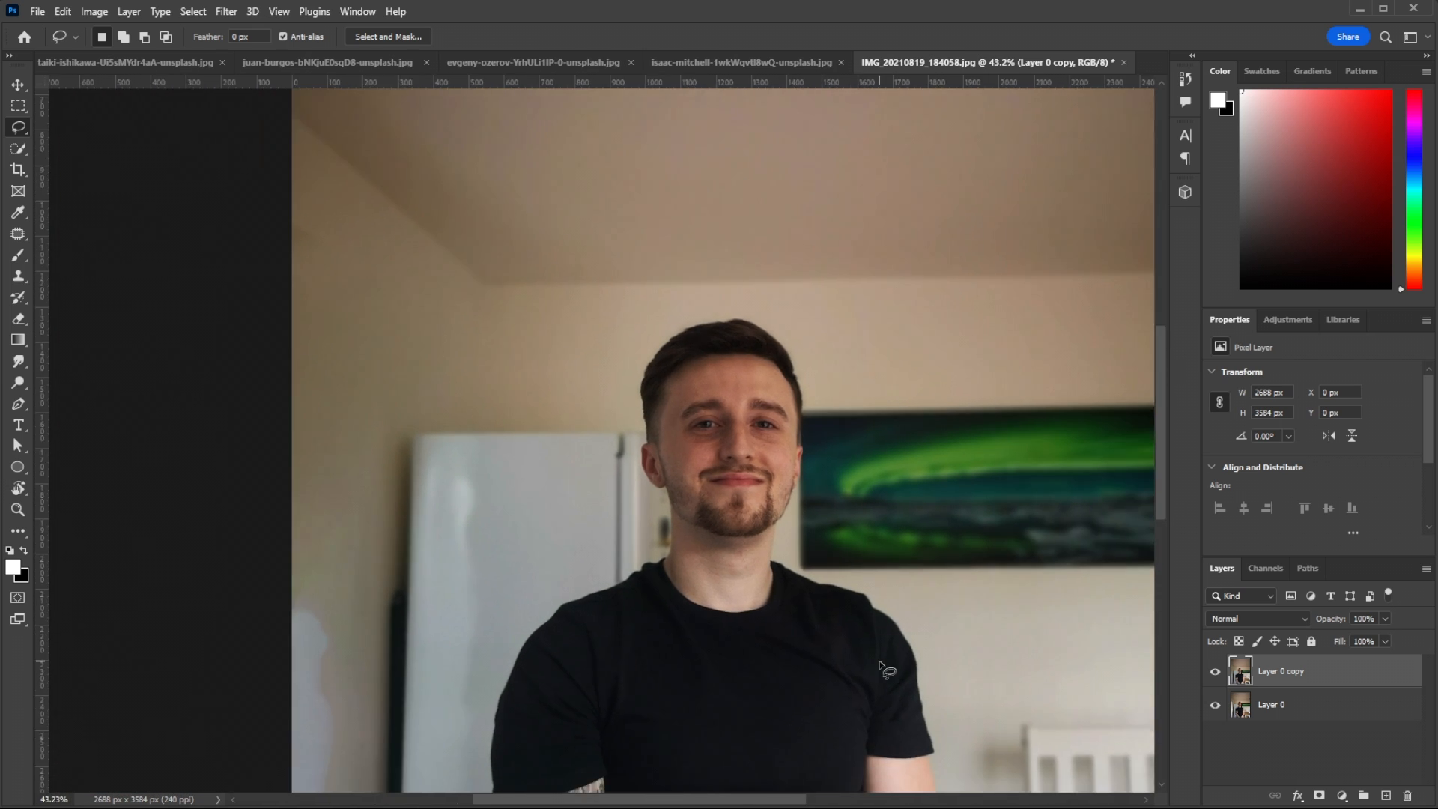
pyautogui.scroll(-3, 853, 649)
pyautogui.scroll(-2, 831, 644)
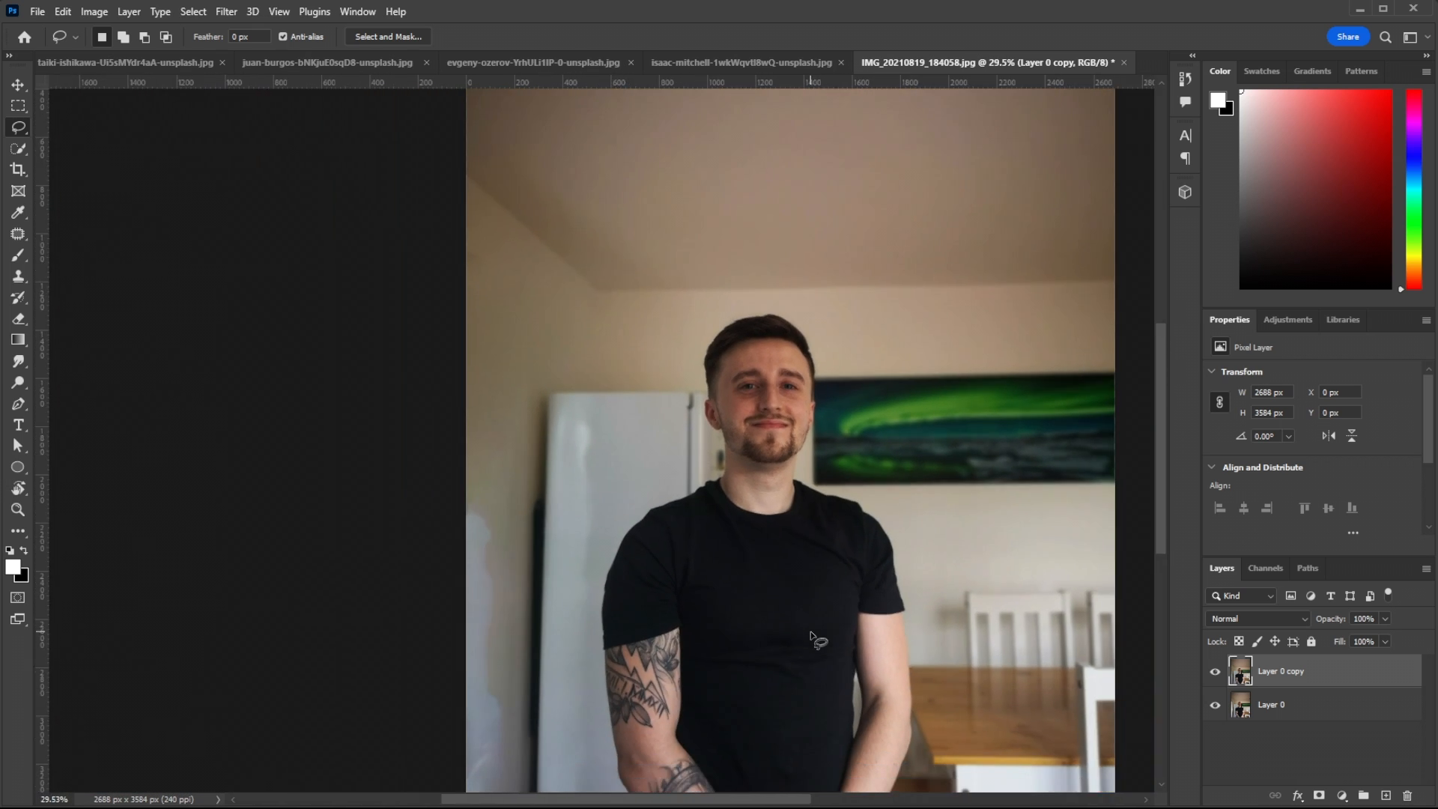
pyautogui.scroll(-2, 816, 640)
pyautogui.scroll(1, 816, 640)
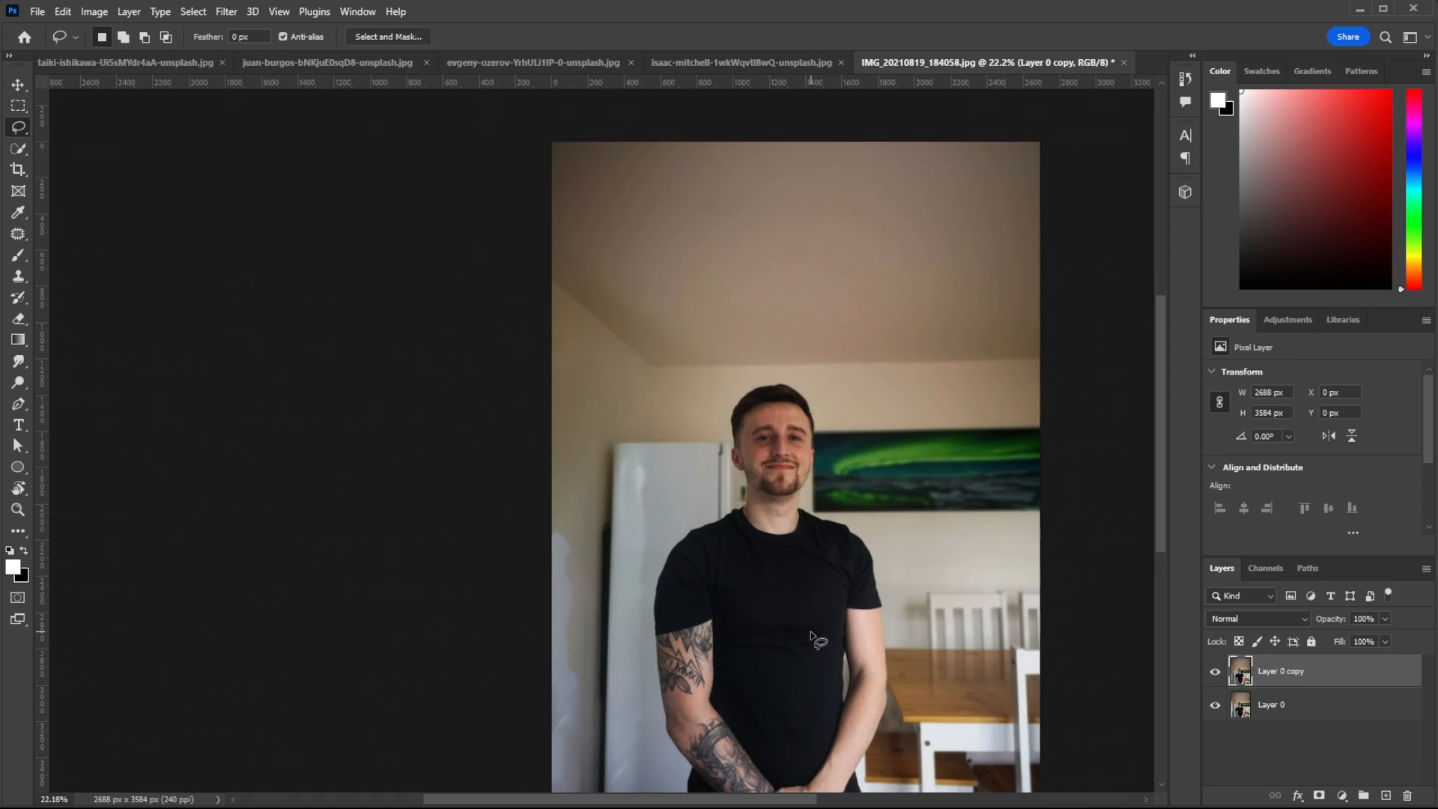
pyautogui.scroll(-1, 816, 641)
pyautogui.scroll(1, 816, 640)
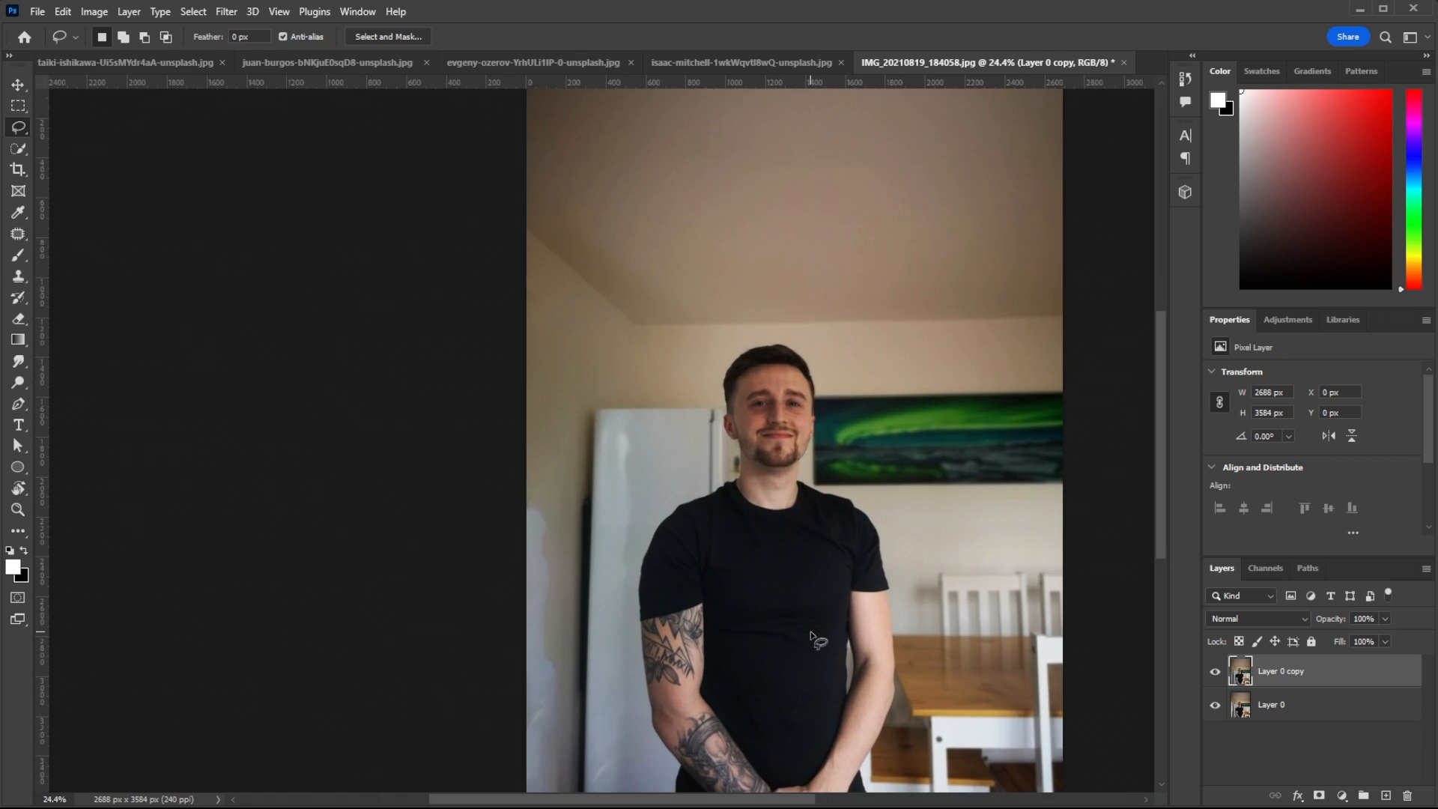
pyautogui.click(1214, 672)
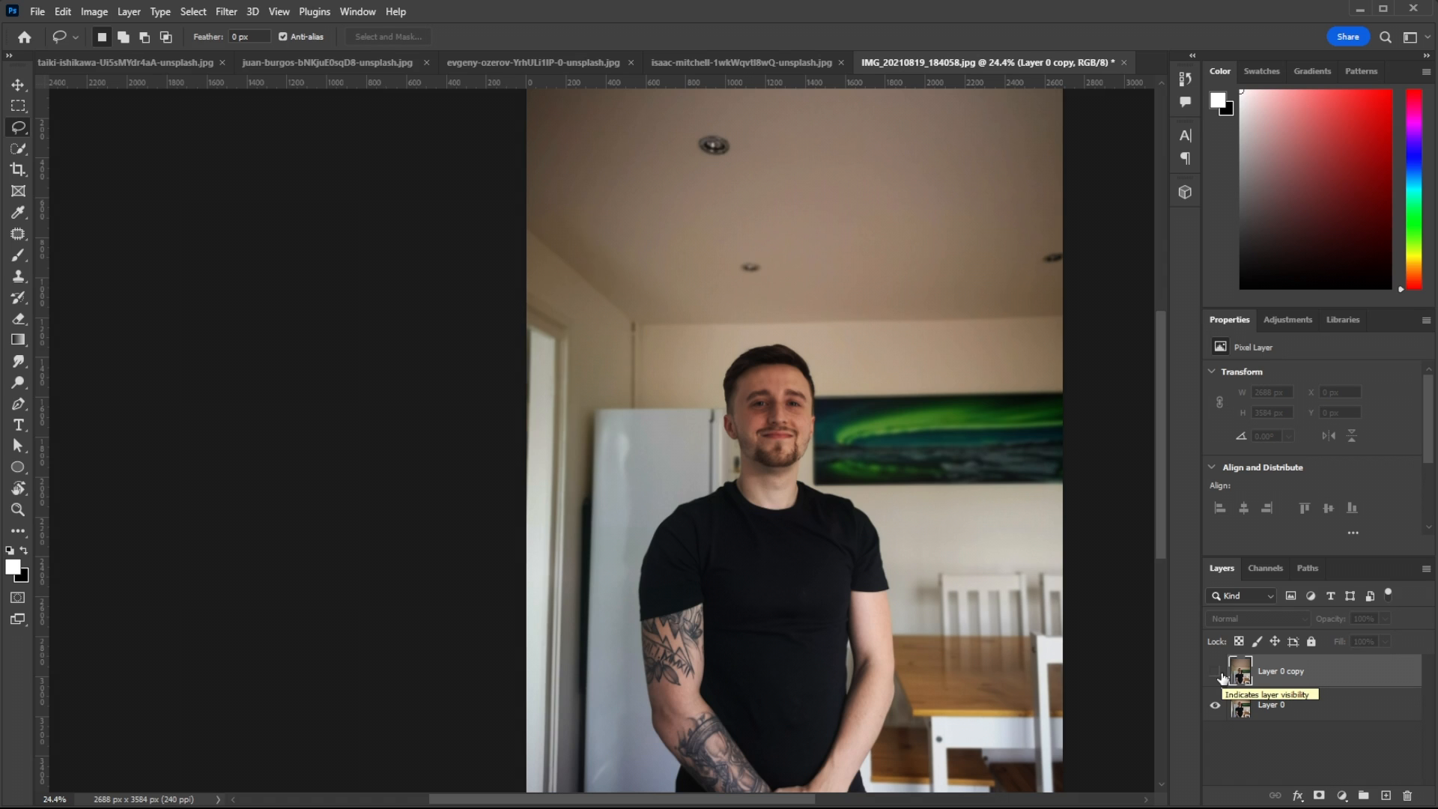
pyautogui.click(1215, 673)
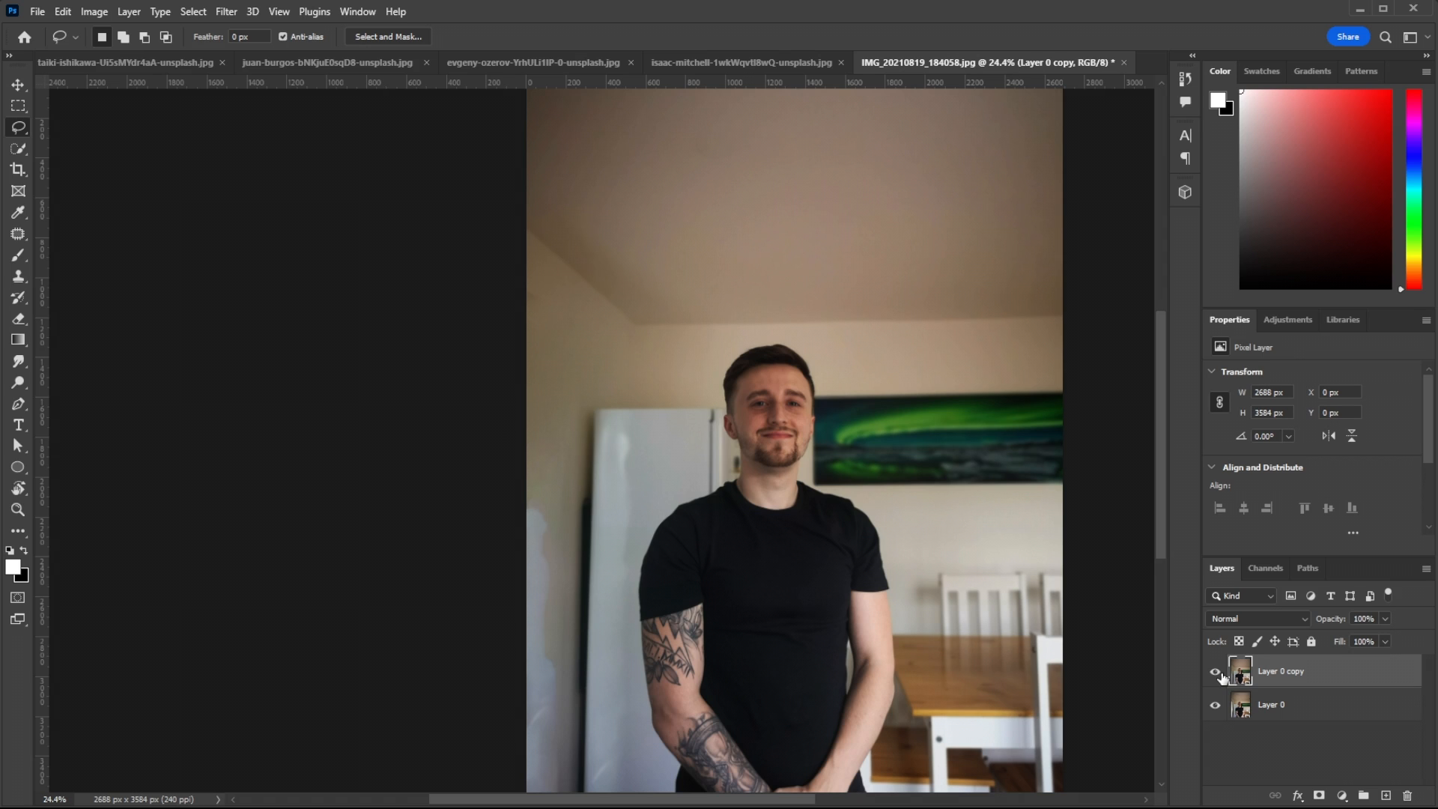
pyautogui.click(1219, 674)
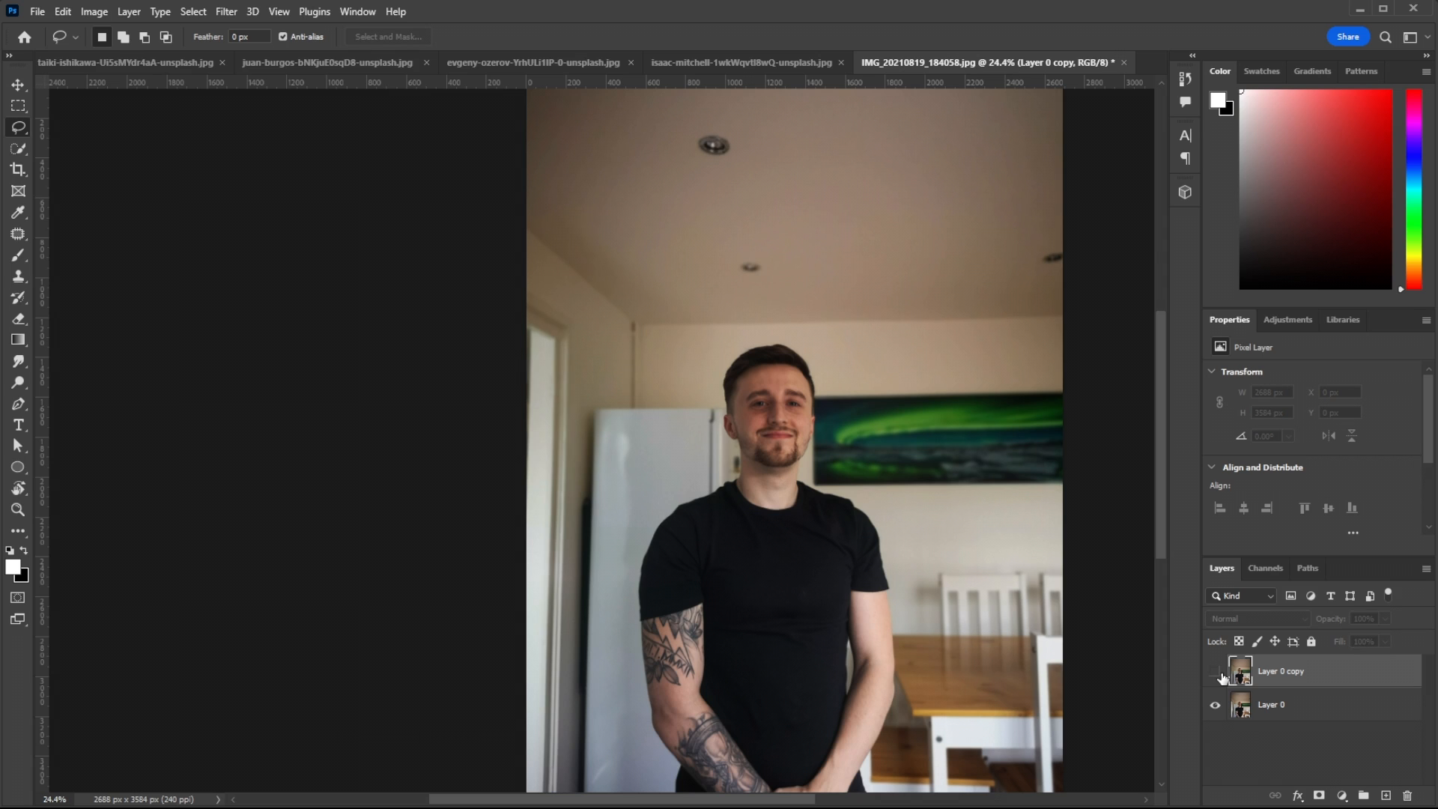
pyautogui.click(1214, 672)
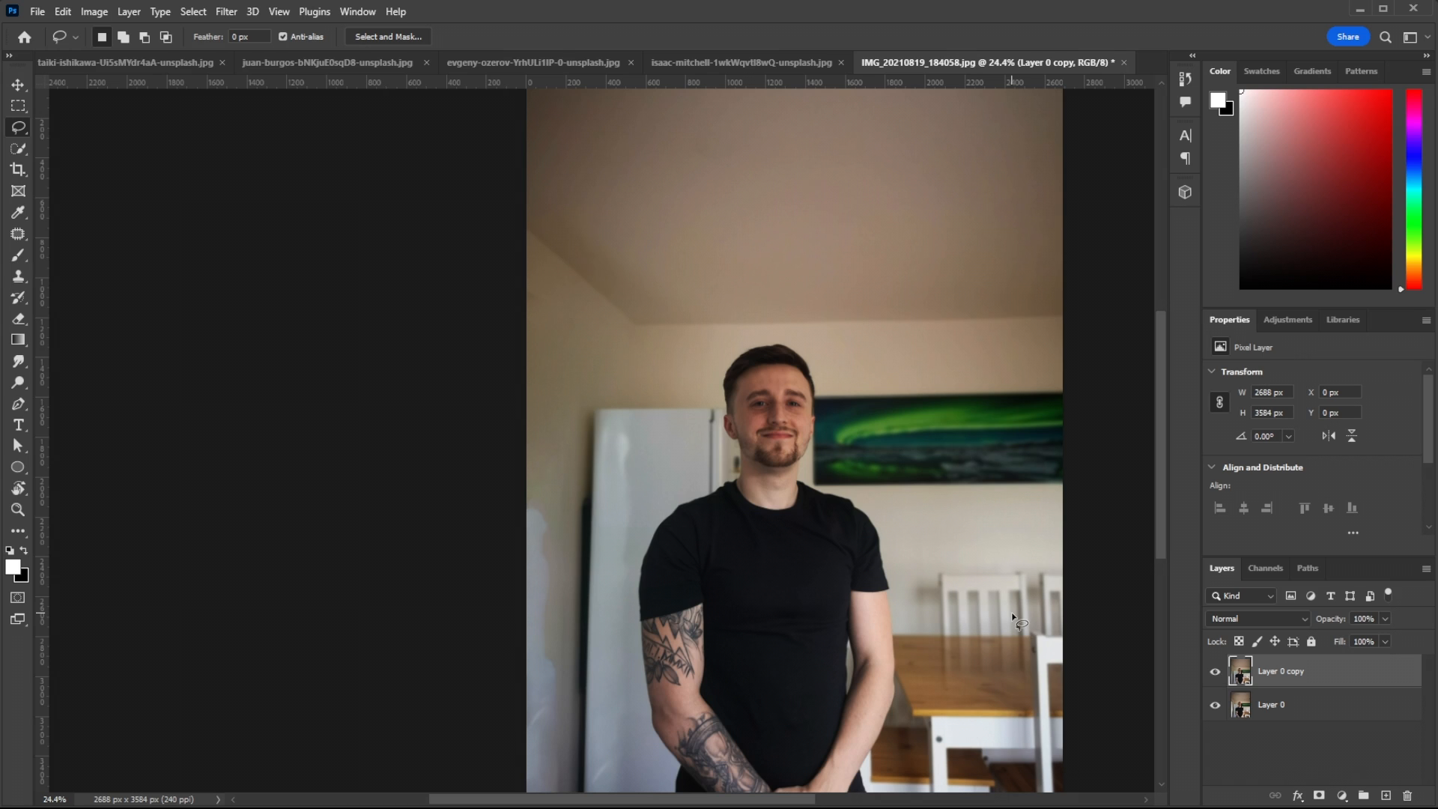
# Step: Use the Clone Stamp to cover the upper part of the pale patch on the wall with clean wall sampled above it
pyautogui.scroll(-2, 1016, 618)
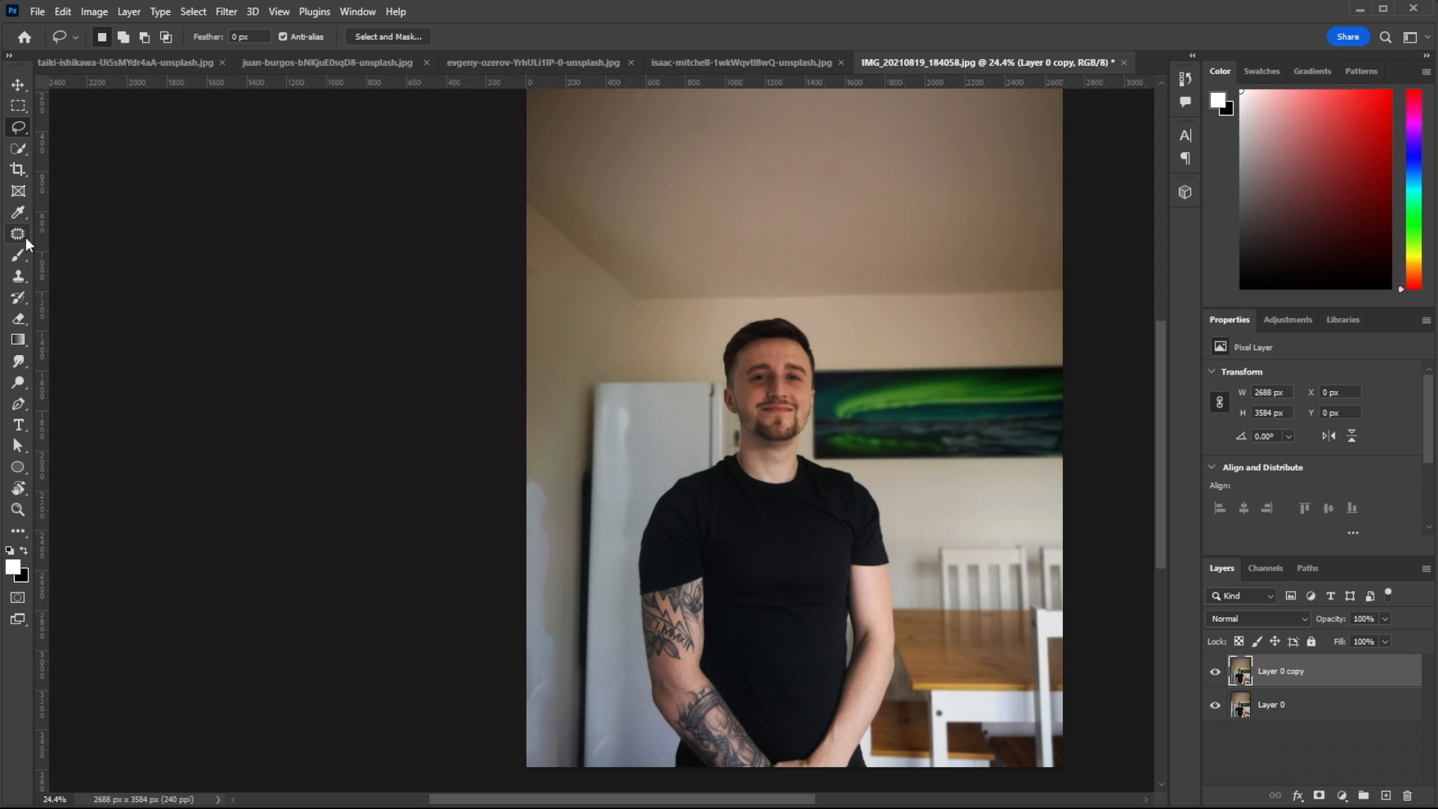
pyautogui.click(19, 275)
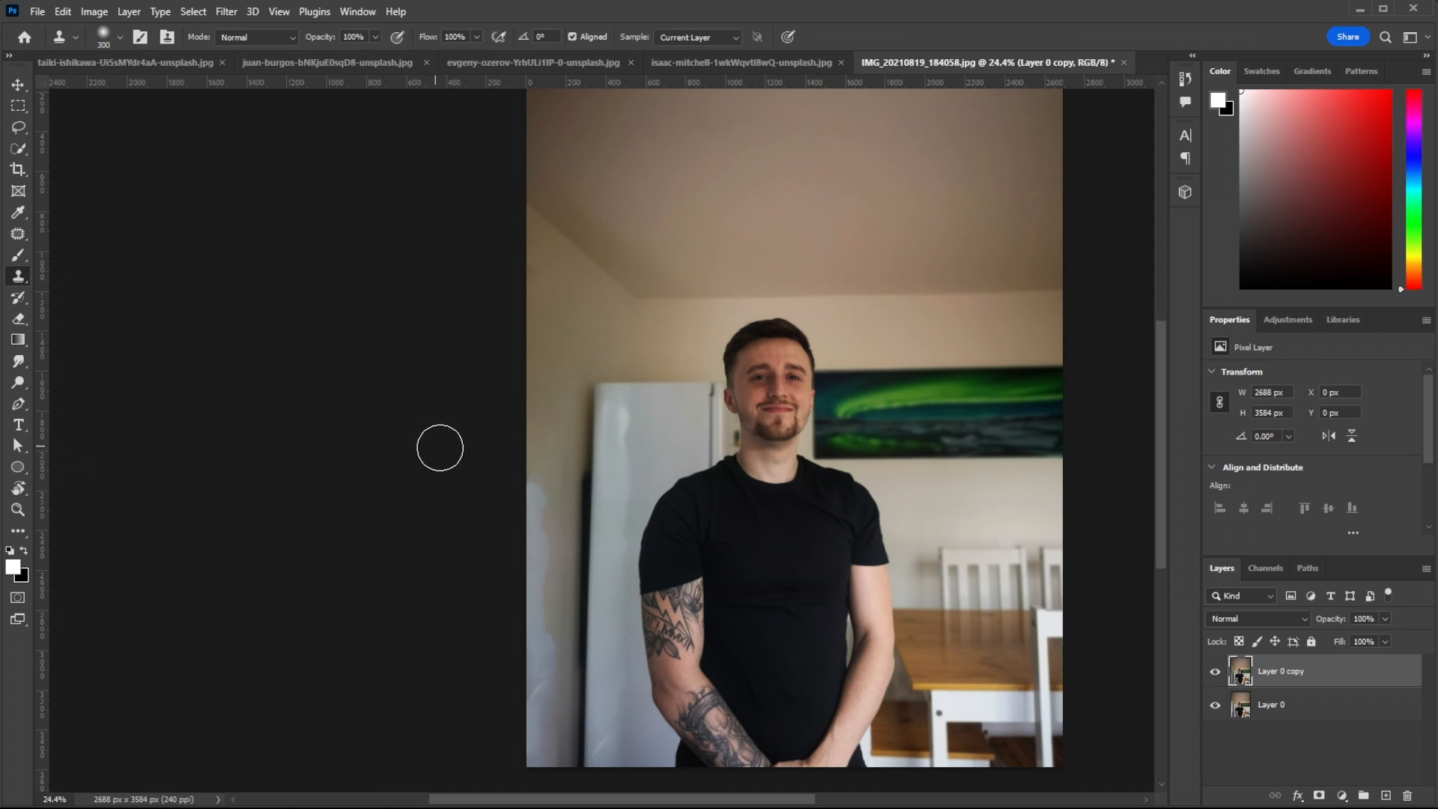
pyautogui.scroll(5, 554, 456)
pyautogui.scroll(-6, 530, 420)
pyautogui.scroll(1, 530, 268)
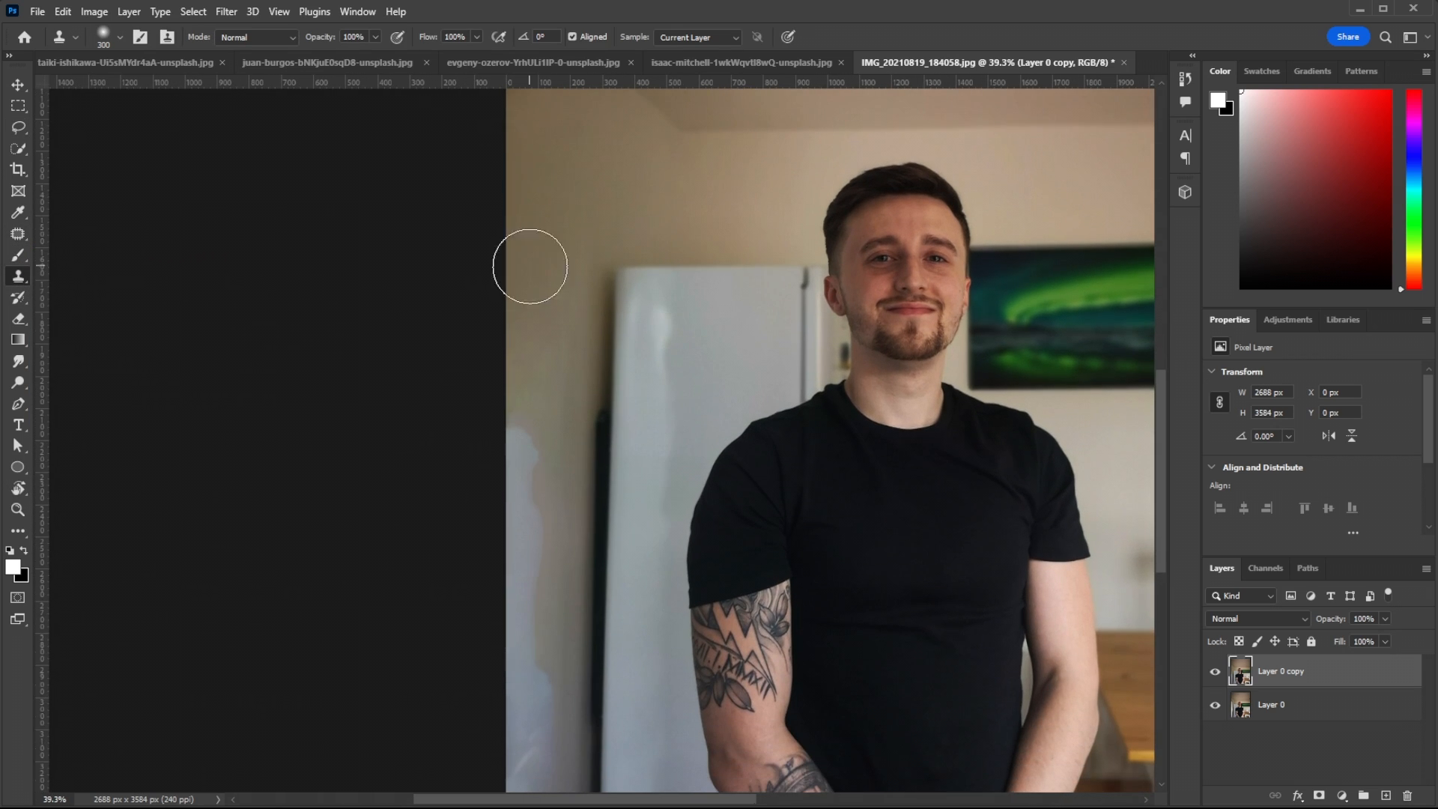
pyautogui.keyDown('alt'); pyautogui.click(529, 155); pyautogui.keyUp('alt')
pyautogui.scroll(-2, 519, 379)
pyautogui.moveTo(518, 326); pyautogui.dragTo(506, 453)
pyautogui.scroll(3, 494, 337)
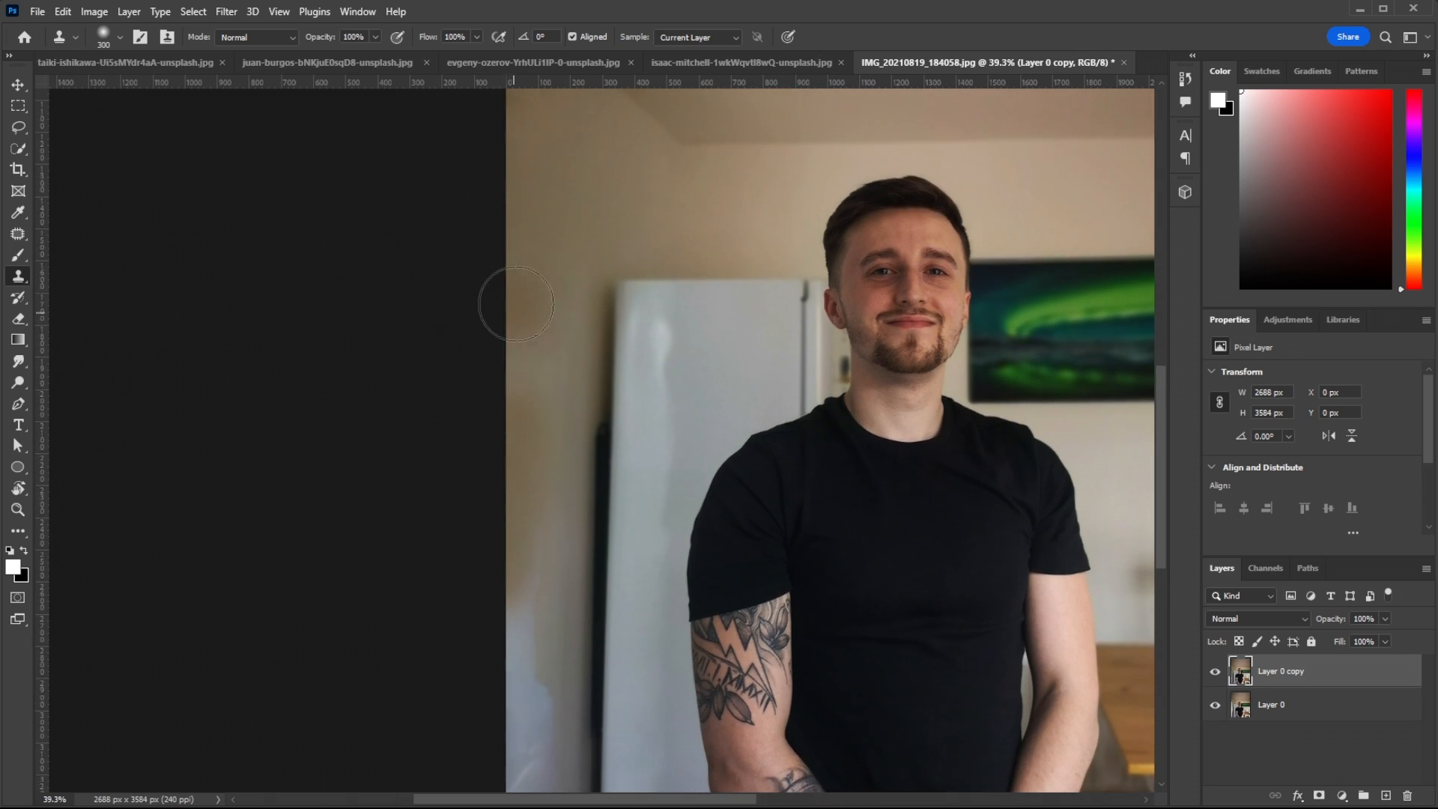
# Step: Resample the clean upper wall and clone it down over the rest of the pale patch at the photo's edge
pyautogui.keyDown('alt'); pyautogui.click(548, 160); pyautogui.keyUp('alt')
pyautogui.scroll(-3, 504, 475)
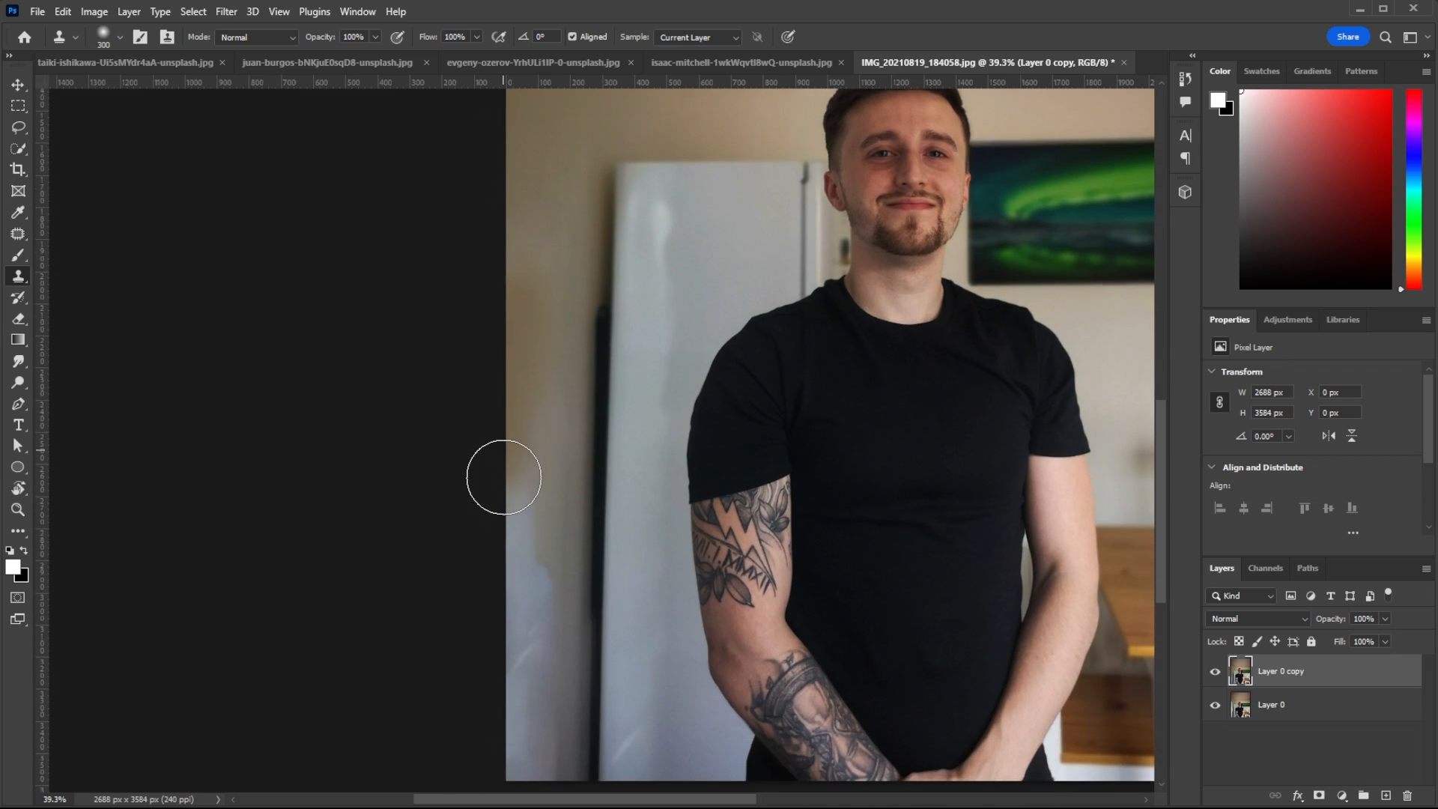
pyautogui.moveTo(497, 426); pyautogui.dragTo(521, 612)
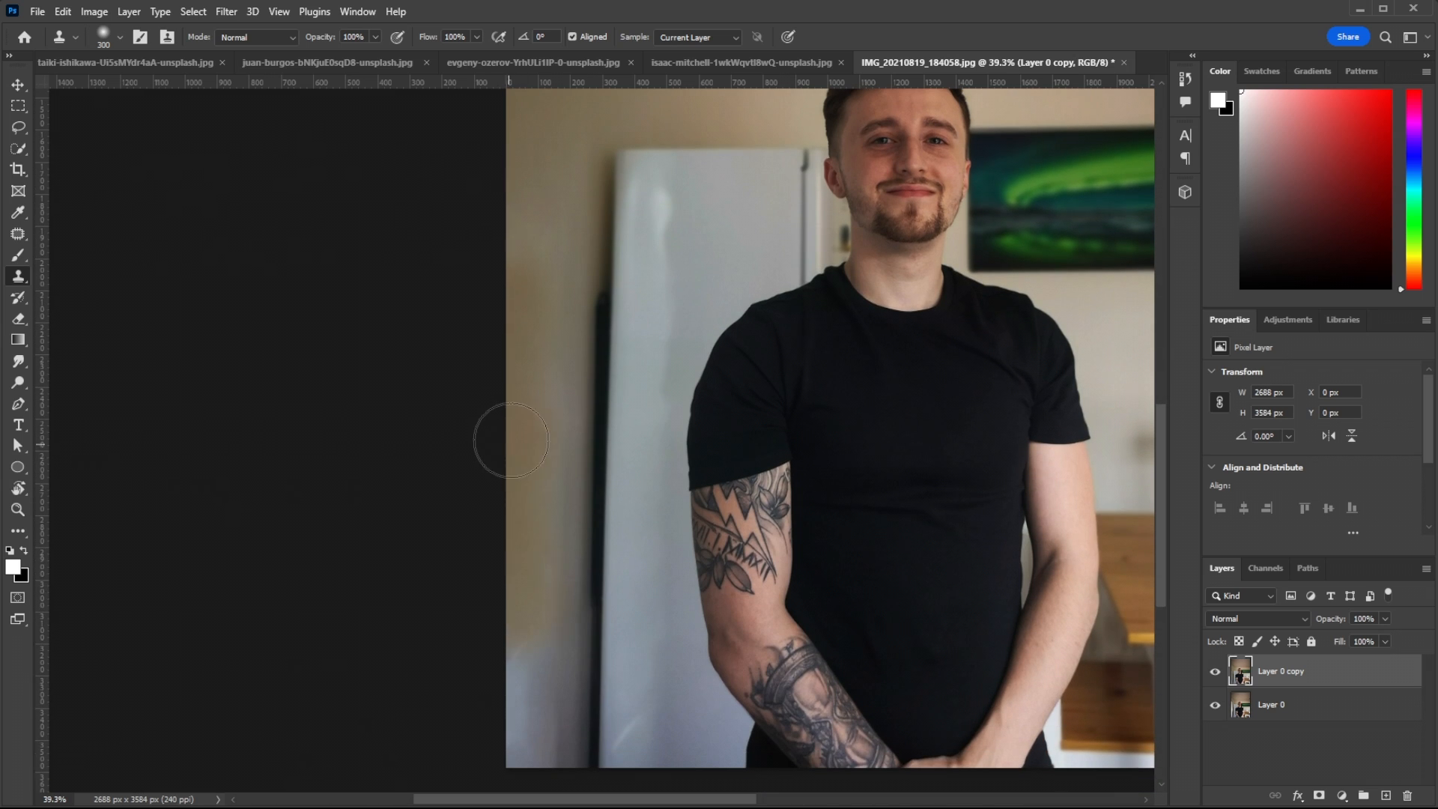
pyautogui.scroll(3, 511, 435)
pyautogui.scroll(1, 544, 257)
pyautogui.scroll(-3, 540, 372)
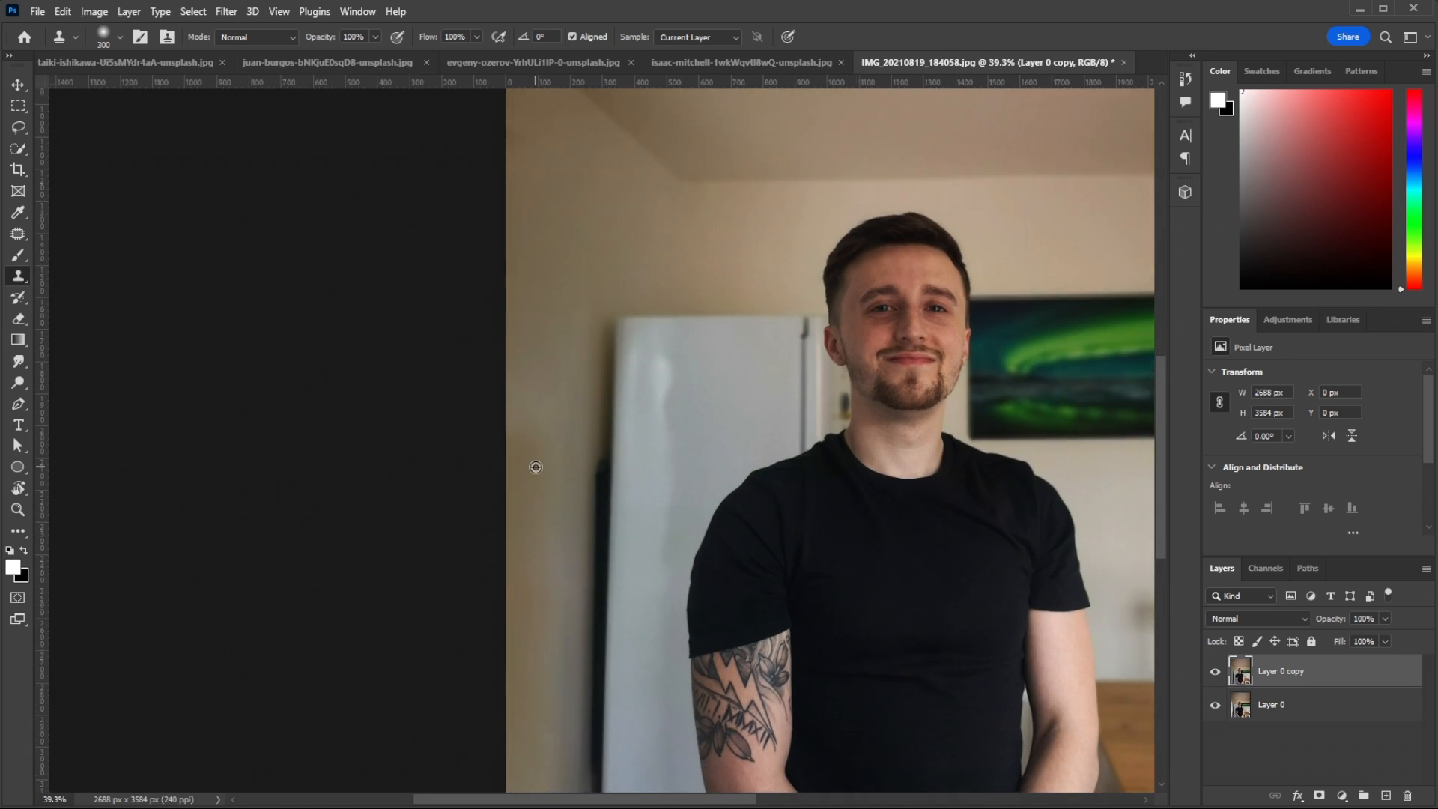
pyautogui.scroll(-1, 532, 524)
pyautogui.moveTo(533, 627)
pyautogui.mouseDown()
pyautogui.moveTo(524, 752)
pyautogui.moveTo(500, 696)
pyautogui.moveTo(530, 587)
pyautogui.mouseUp()
# Step: Clone clean upper wall down over the uneven brown strip between the photo's edge and the fridge, resampling between strokes
pyautogui.keyDown('alt'); pyautogui.click(528, 206); pyautogui.keyUp('alt')
pyautogui.moveTo(532, 329)
pyautogui.mouseDown()
pyautogui.moveTo(542, 486)
pyautogui.moveTo(545, 466)
pyautogui.mouseUp()
pyautogui.keyDown('alt'); pyautogui.click(547, 270); pyautogui.keyUp('alt')
pyautogui.moveTo(533, 259); pyautogui.dragTo(518, 413)
pyautogui.keyDown('alt'); pyautogui.click(555, 152); pyautogui.keyUp('alt')
pyautogui.moveTo(528, 289); pyautogui.dragTo(520, 494)
pyautogui.keyDown('alt'); pyautogui.click(544, 183); pyautogui.keyUp('alt')
pyautogui.moveTo(529, 349)
pyautogui.mouseDown()
pyautogui.moveTo(518, 536)
pyautogui.moveTo(527, 745)
pyautogui.mouseUp()
# Step: Resample the upper wall and even out the middle and lower wall beside the fridge with long Clone Stamp strokes
pyautogui.keyDown('alt'); pyautogui.click(551, 193); pyautogui.keyUp('alt')
pyautogui.keyDown('alt'); pyautogui.click(551, 265); pyautogui.keyUp('alt')
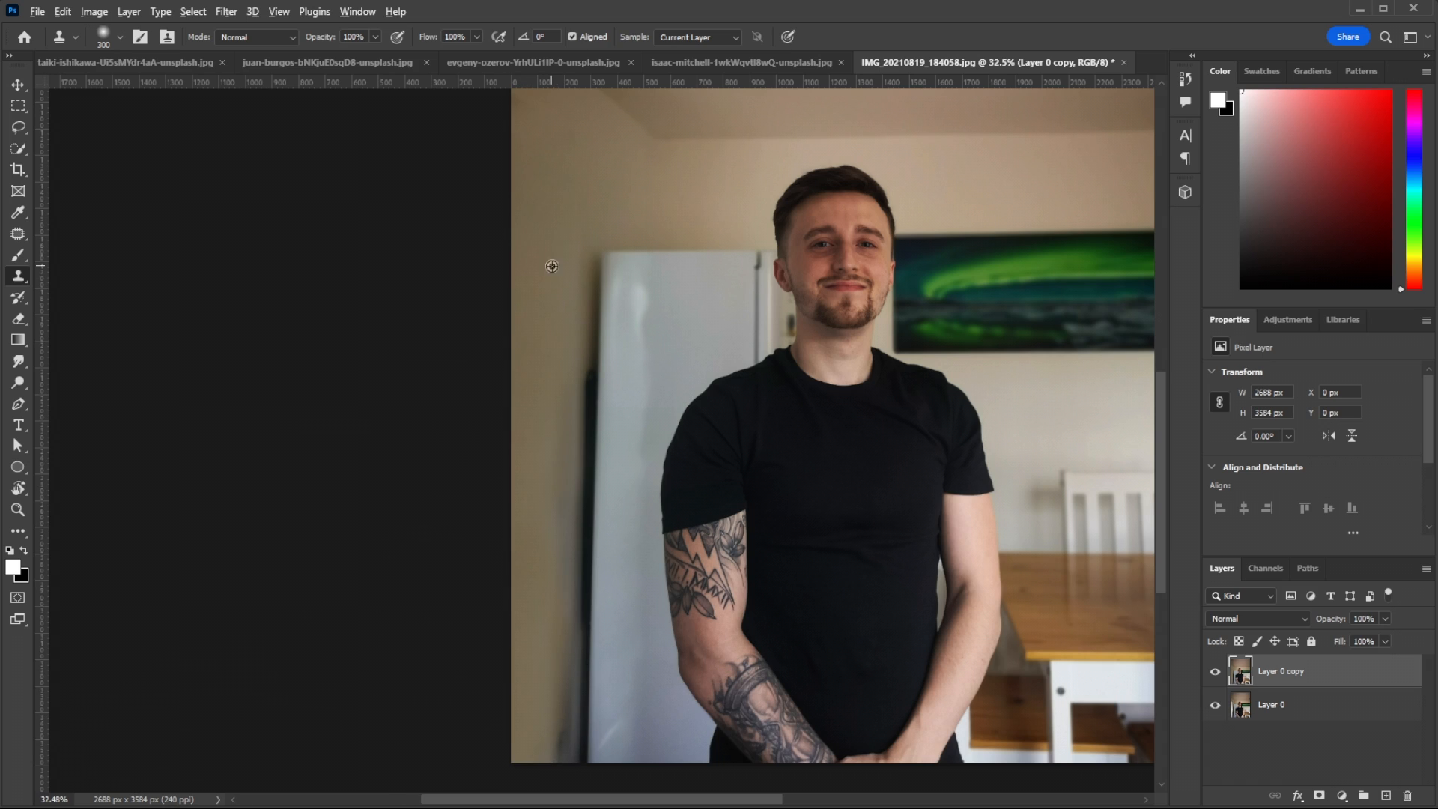
pyautogui.moveTo(534, 367); pyautogui.dragTo(524, 492)
pyautogui.keyDown('alt'); pyautogui.click(546, 143); pyautogui.keyUp('alt')
pyautogui.moveTo(534, 411); pyautogui.dragTo(536, 532)
pyautogui.keyDown('alt'); pyautogui.click(543, 114); pyautogui.keyUp('alt')
pyautogui.moveTo(533, 456)
pyautogui.mouseDown()
pyautogui.moveTo(534, 406)
pyautogui.moveTo(531, 672)
pyautogui.mouseUp()
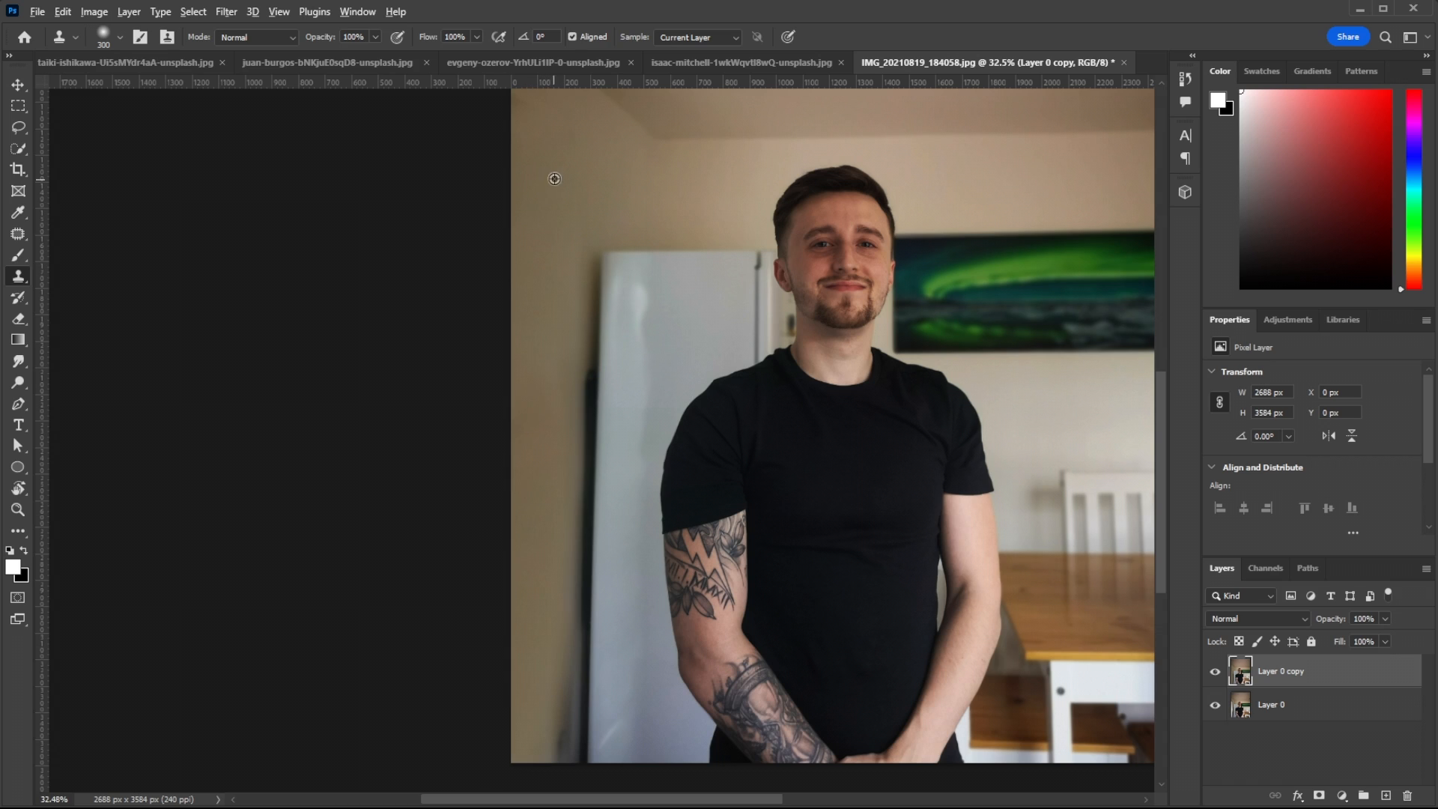
# Step: Touch up the remaining uneven tones on the lowest part of the wall beside the fridge with the Clone Stamp
pyautogui.scroll(-2, 552, 390)
pyautogui.scroll(-1, 552, 390)
pyautogui.moveTo(538, 573)
pyautogui.mouseDown()
pyautogui.moveTo(539, 669)
pyautogui.moveTo(539, 612)
pyautogui.mouseUp()
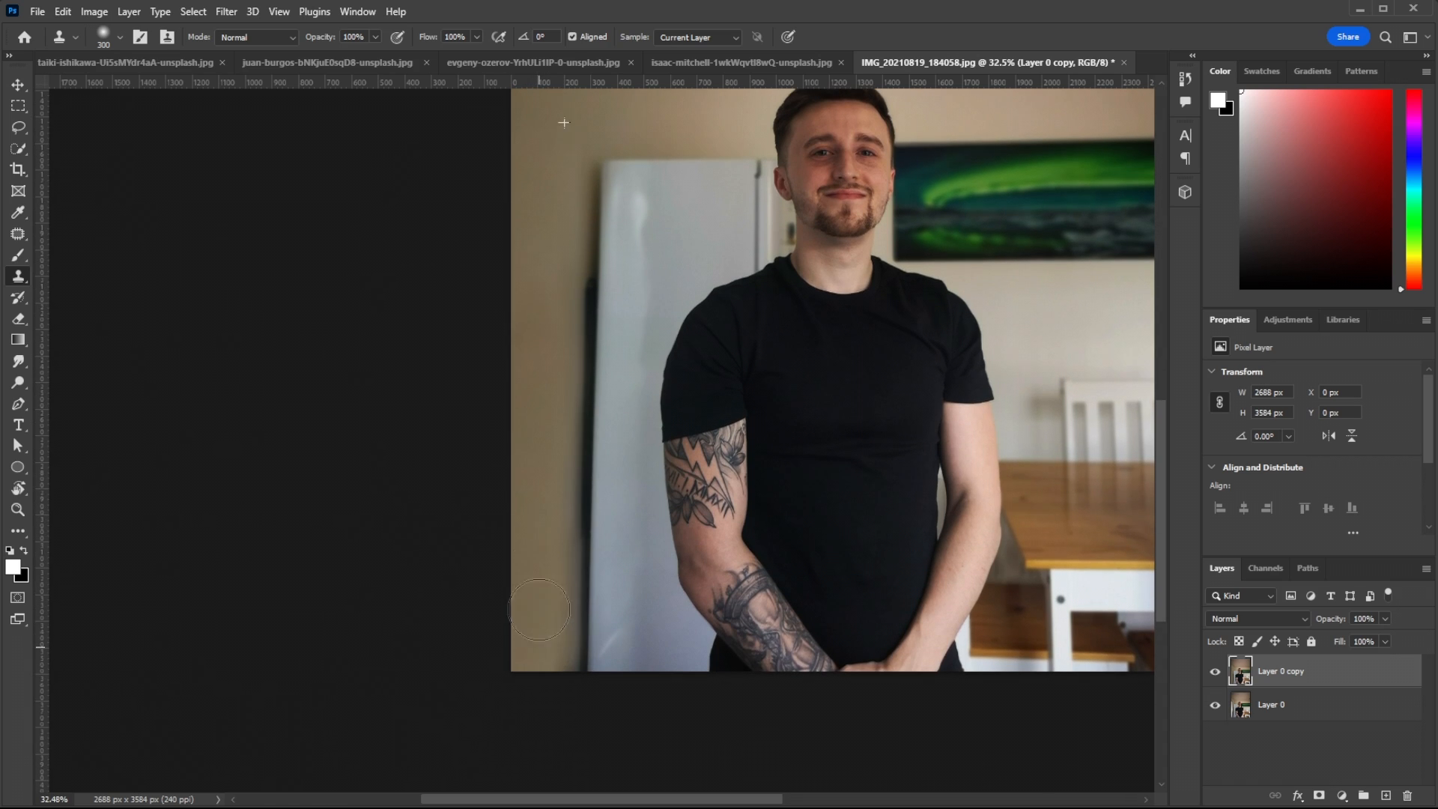
pyautogui.scroll(4, 539, 519)
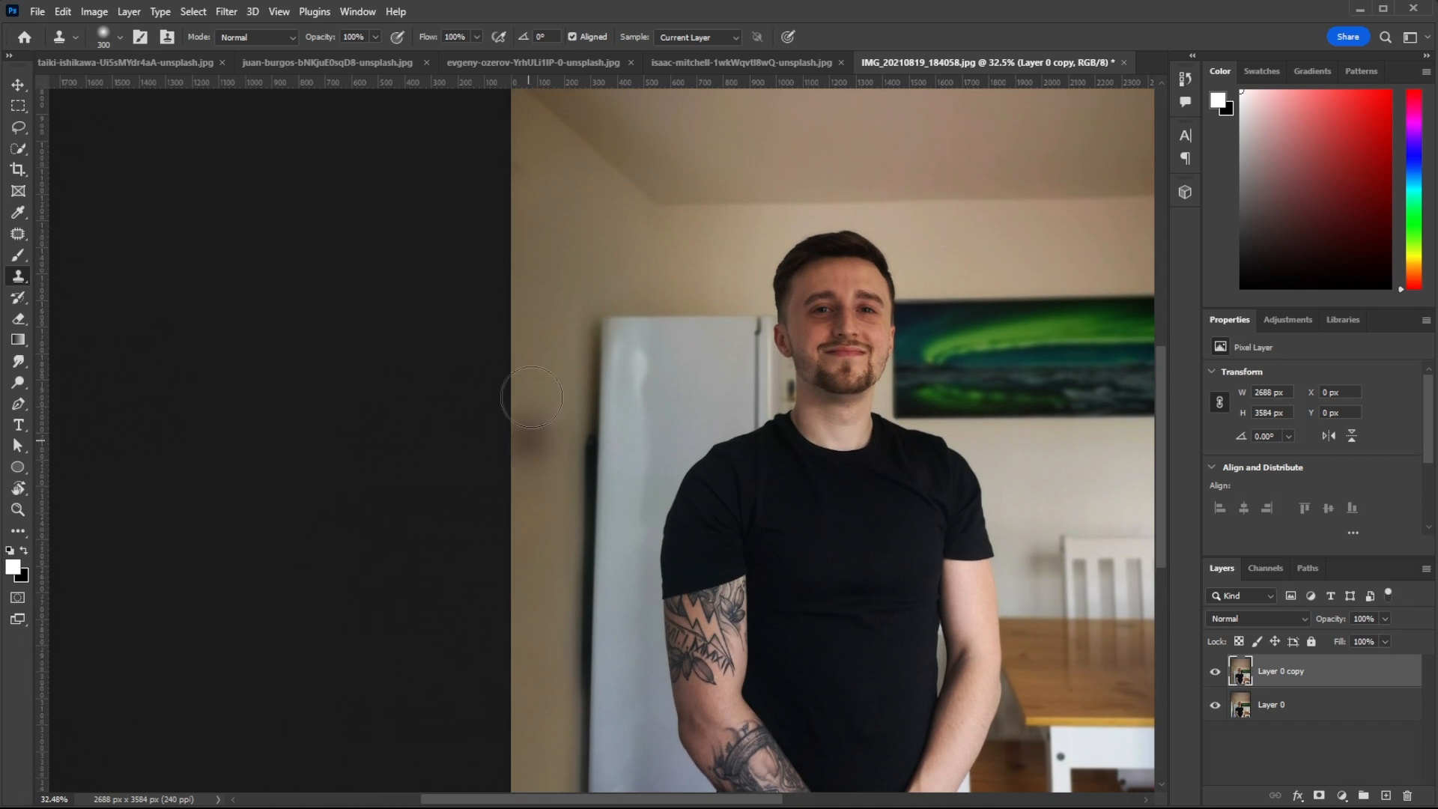
pyautogui.scroll(-1, 526, 644)
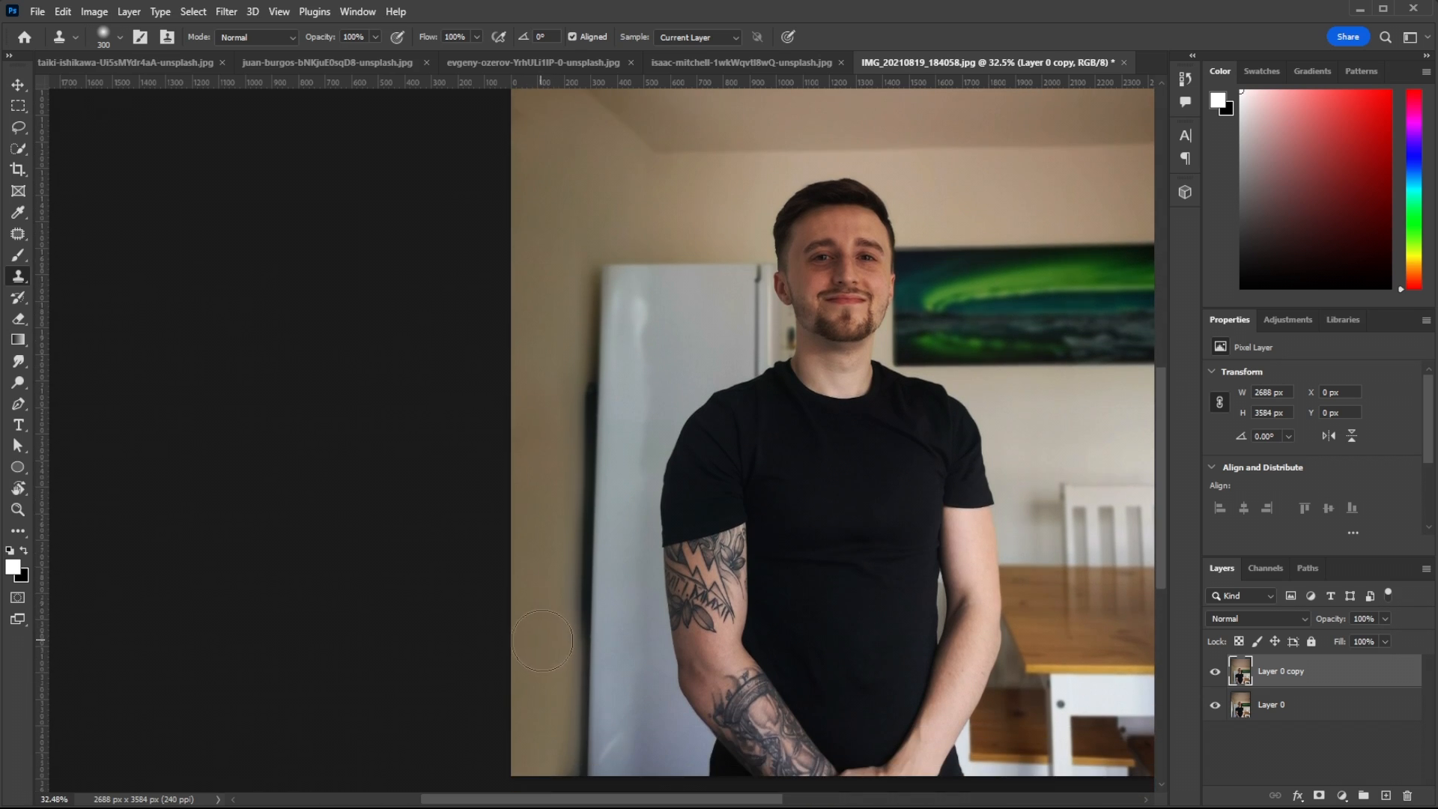
pyautogui.moveTo(539, 557)
pyautogui.mouseDown()
pyautogui.moveTo(536, 272)
pyautogui.moveTo(523, 426)
pyautogui.moveTo(547, 543)
pyautogui.moveTo(547, 479)
pyautogui.mouseUp()
pyautogui.keyDown('alt'); pyautogui.click(547, 235); pyautogui.keyUp('alt')
# Step: Switch to the Move tool and compare the whole cleaned-up room photo with the original by toggling the visibility of Layer 0 copy
pyautogui.scroll(-5, 1021, 641)
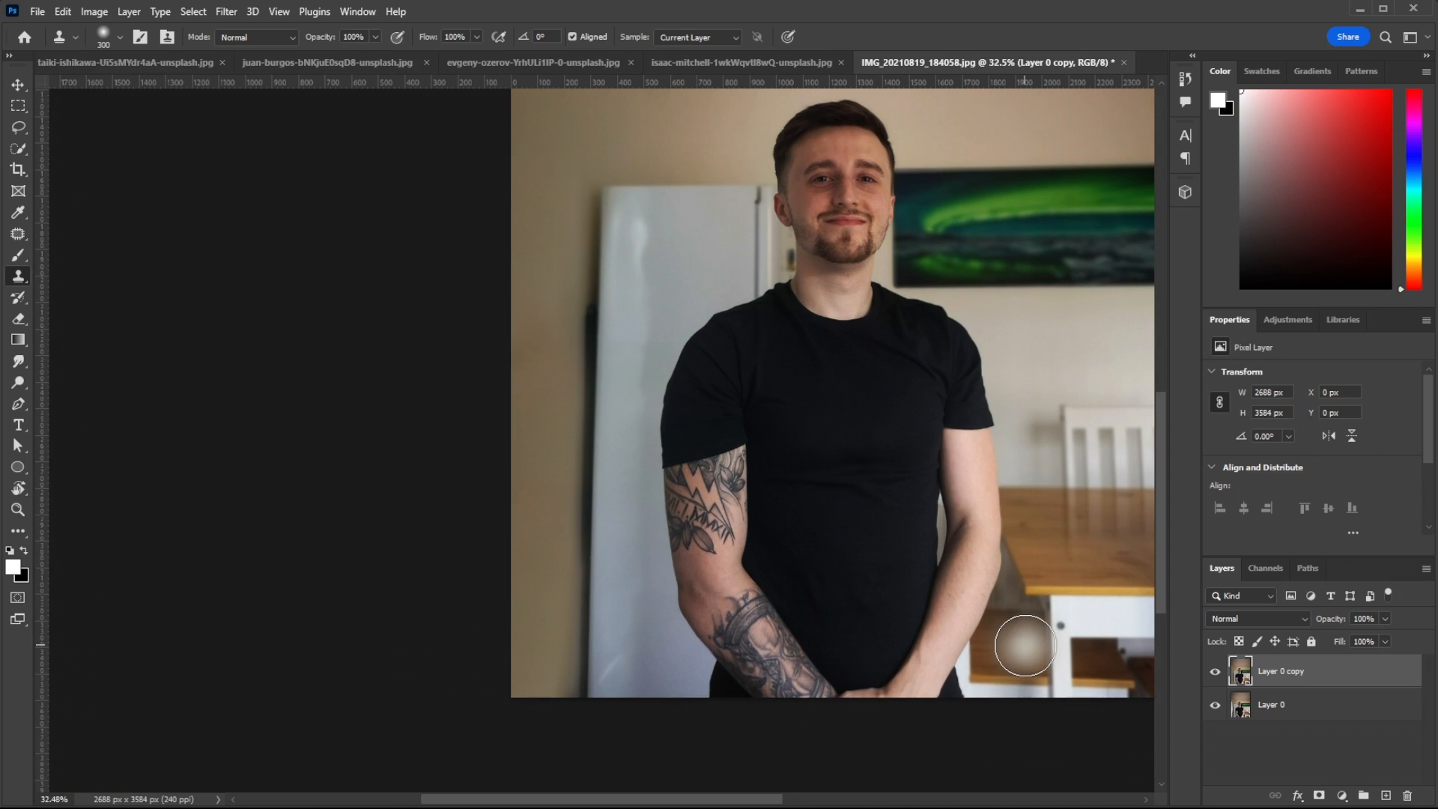
pyautogui.keyDown('alt'); pyautogui.scroll(-3, 899, 566); pyautogui.keyUp('alt')
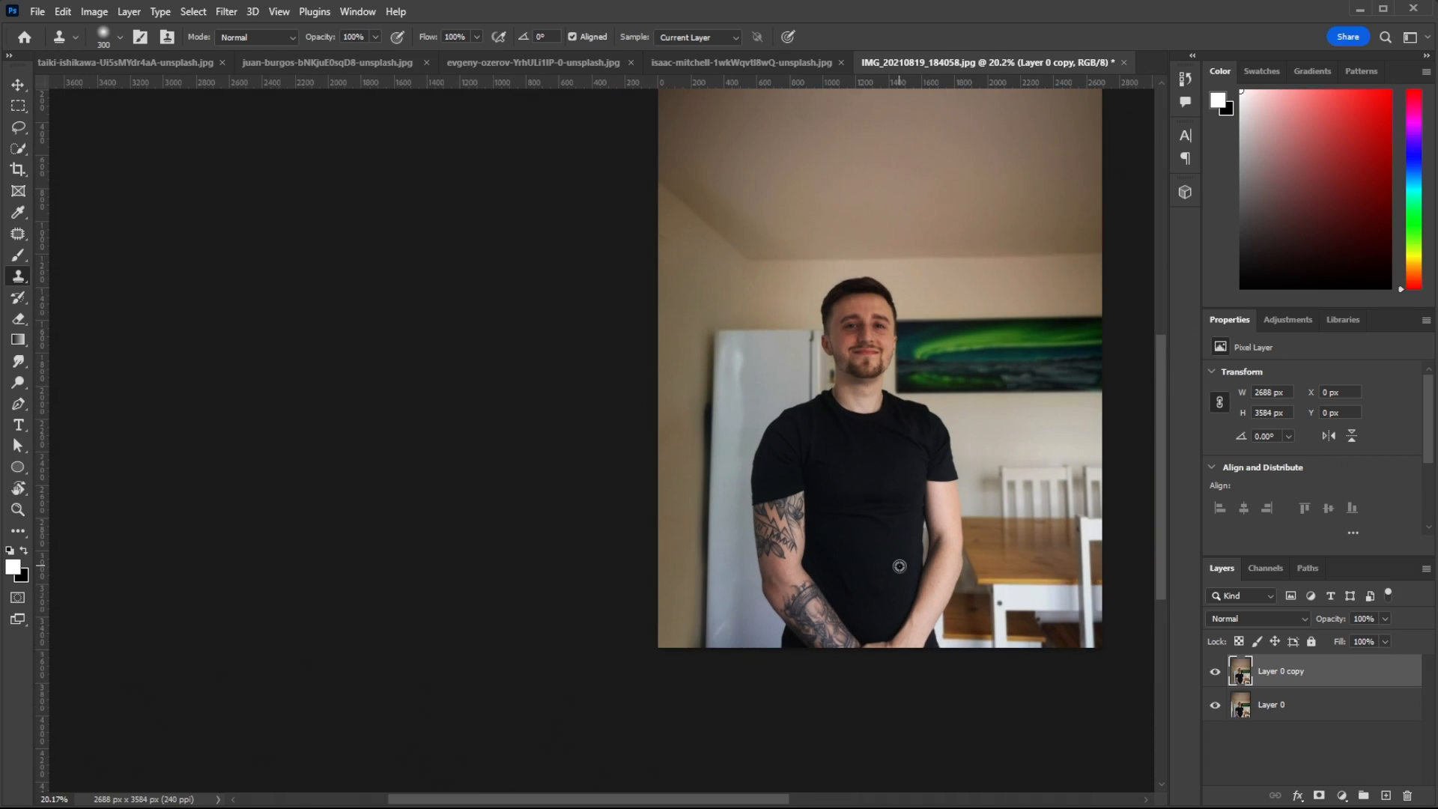
pyautogui.scroll(4, 582, 508)
pyautogui.scroll(3, 581, 508)
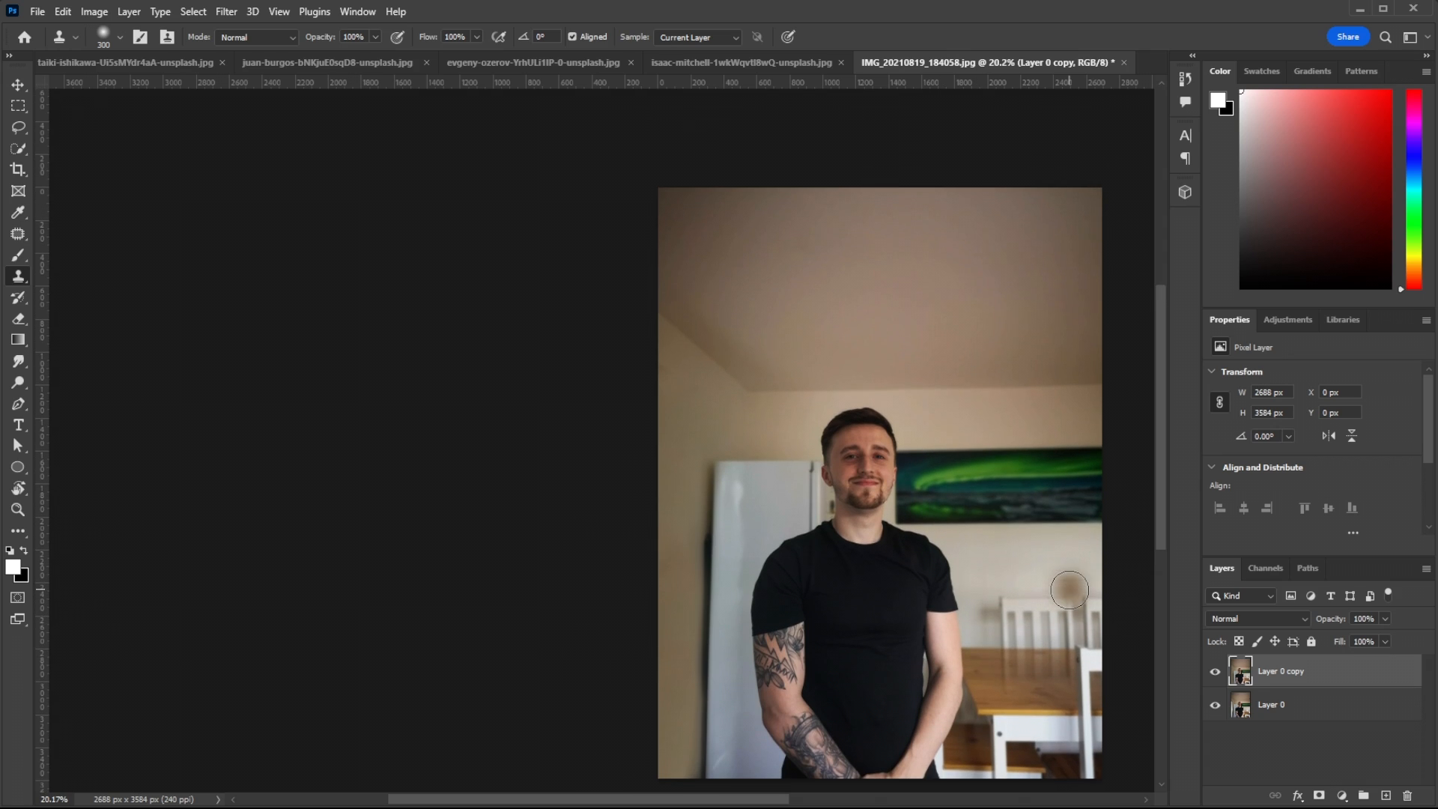
pyautogui.hscroll(3, 582, 508)
pyautogui.click(19, 86)
pyautogui.scroll(-2, 1078, 459)
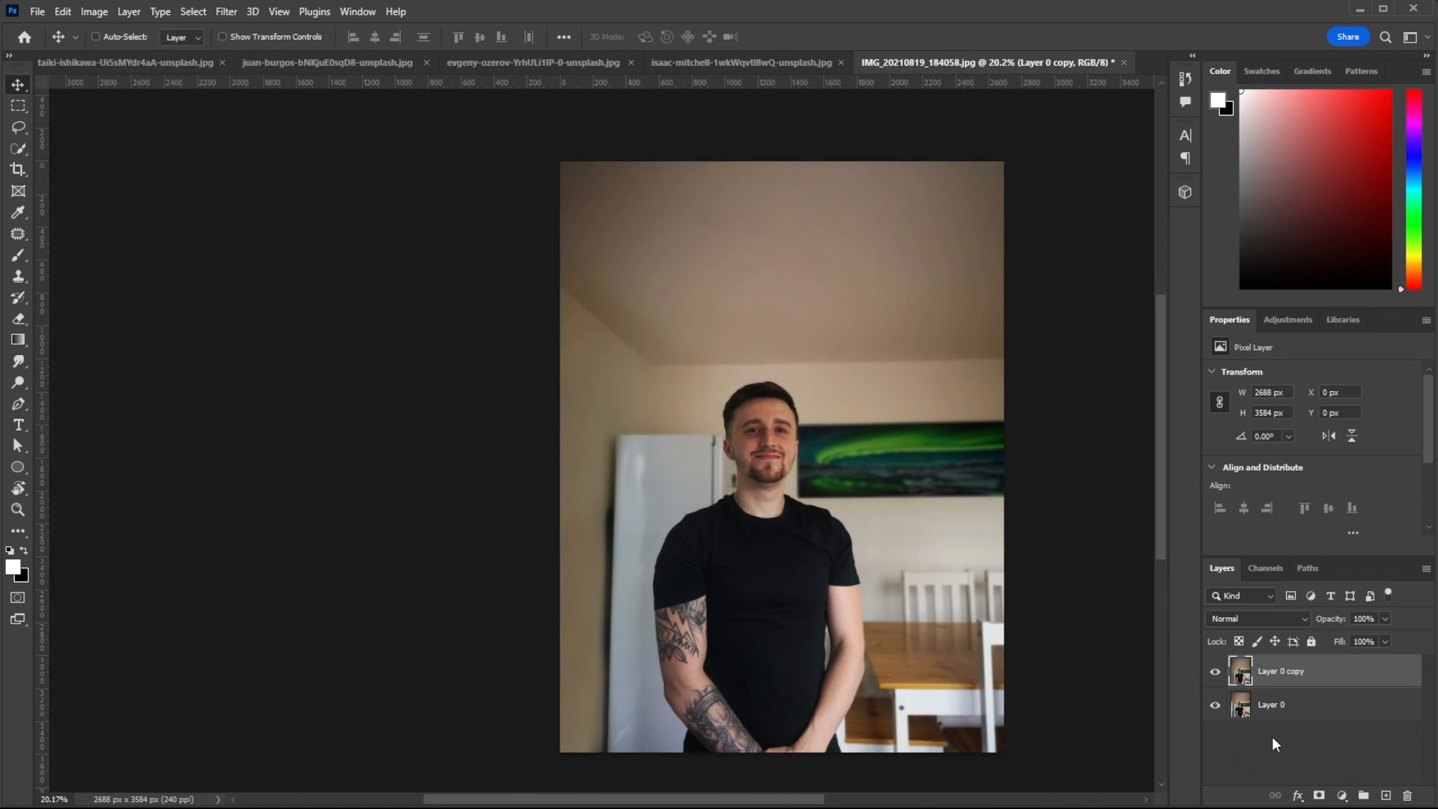
pyautogui.click(1215, 673)
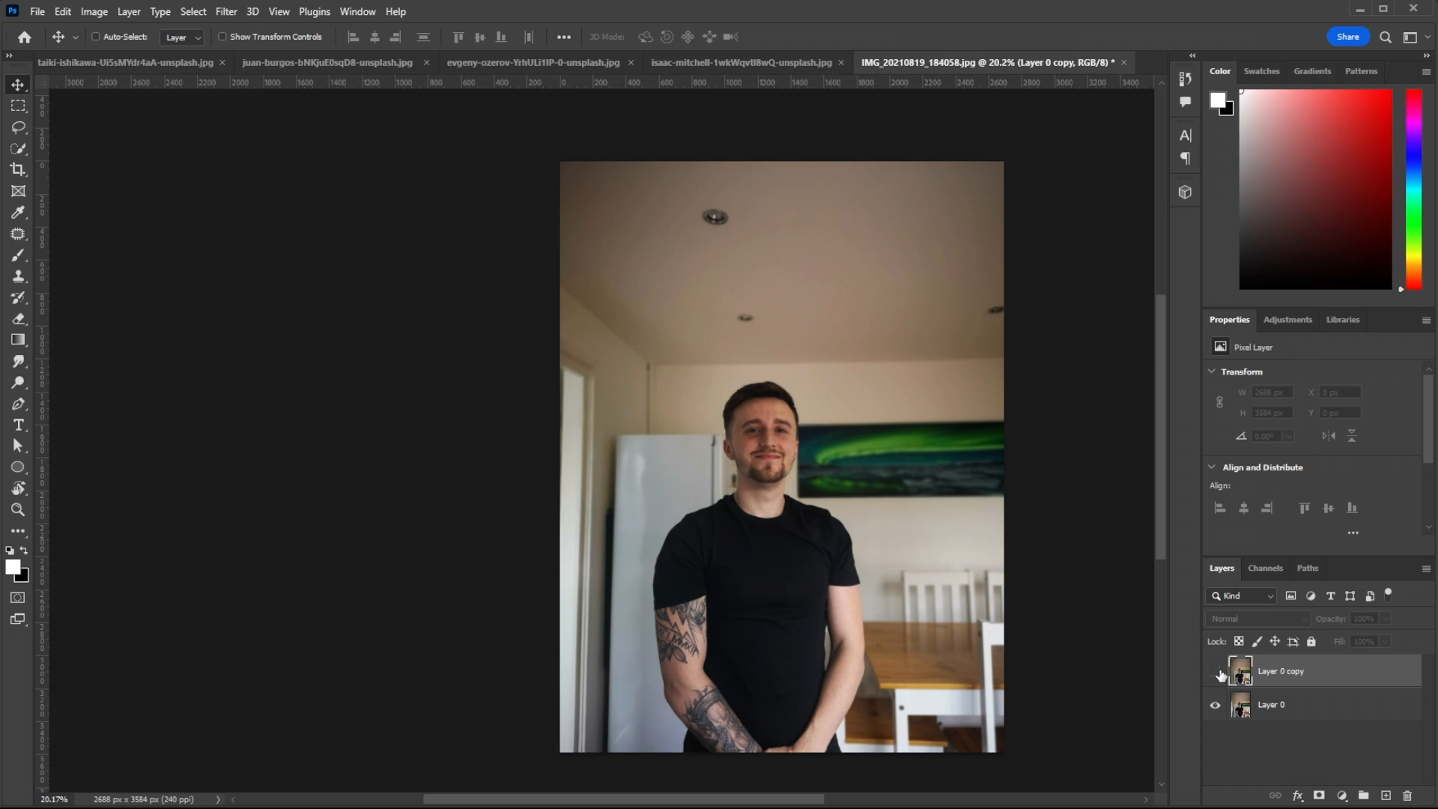
pyautogui.click(1215, 673)
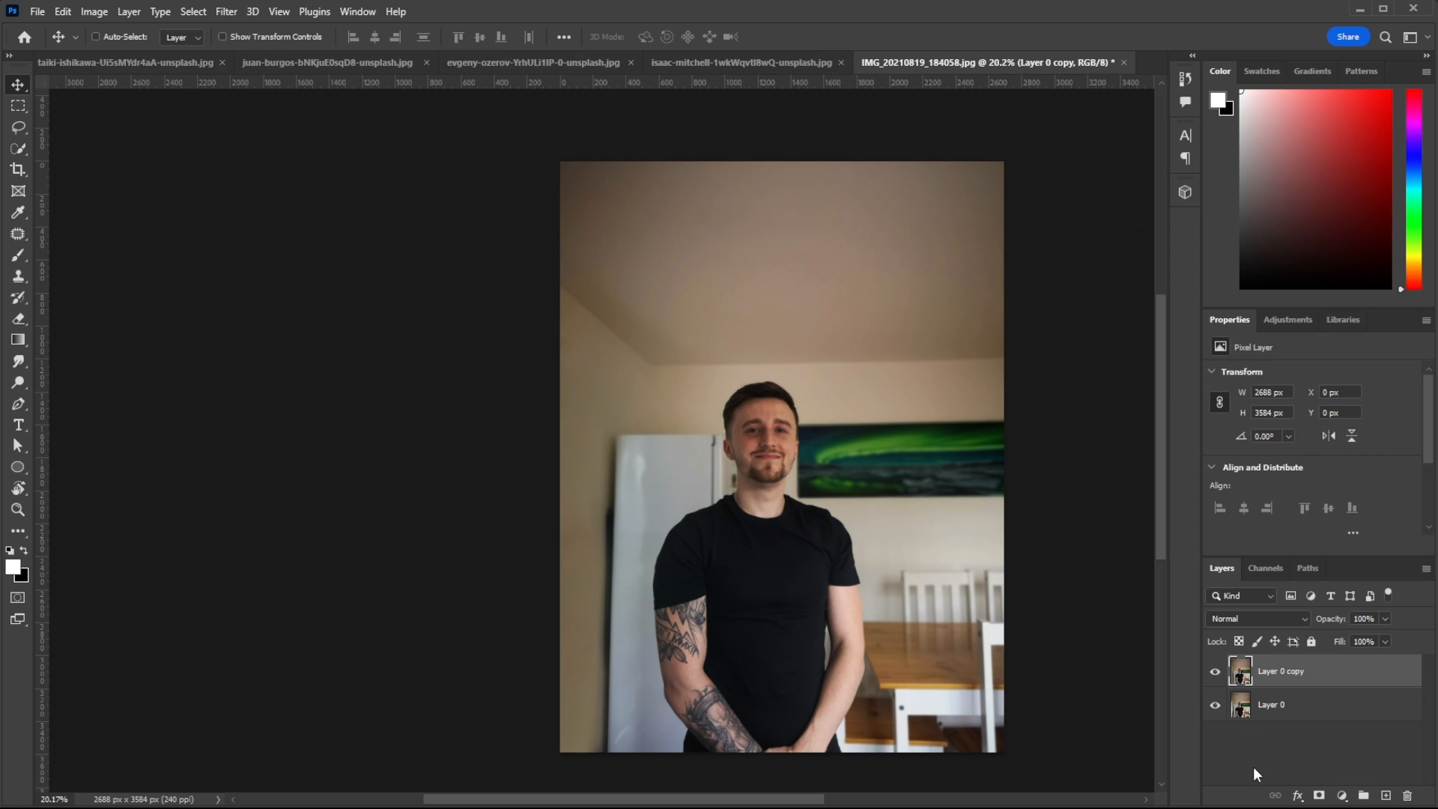